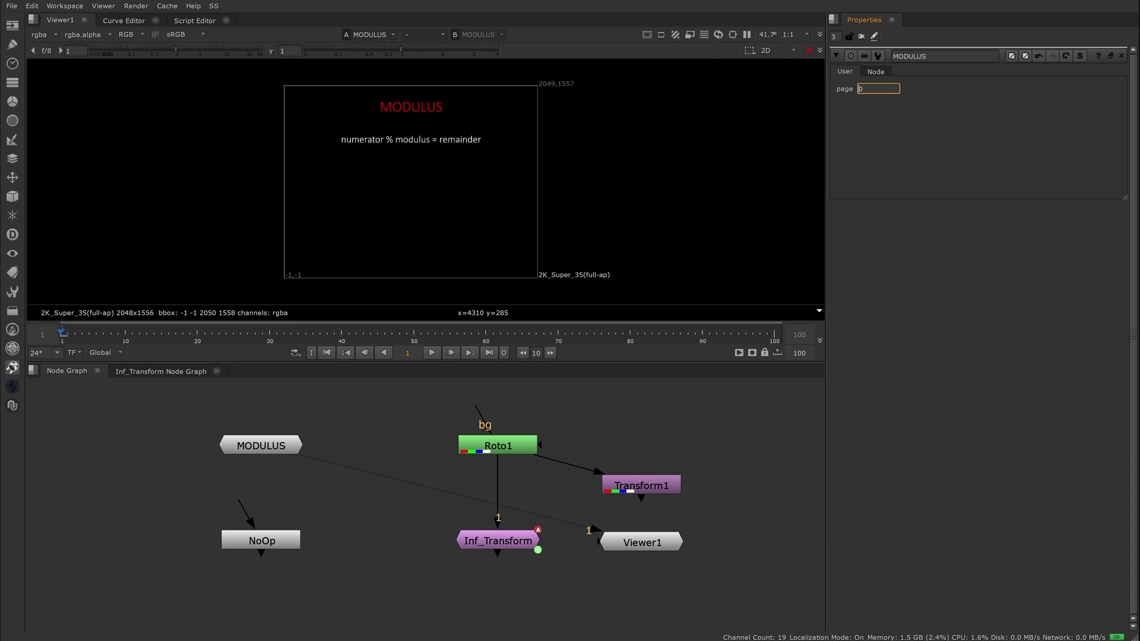
# Advance the MODULUS node's page value to 3.
pyautogui.press('Up')
pyautogui.press('Up')
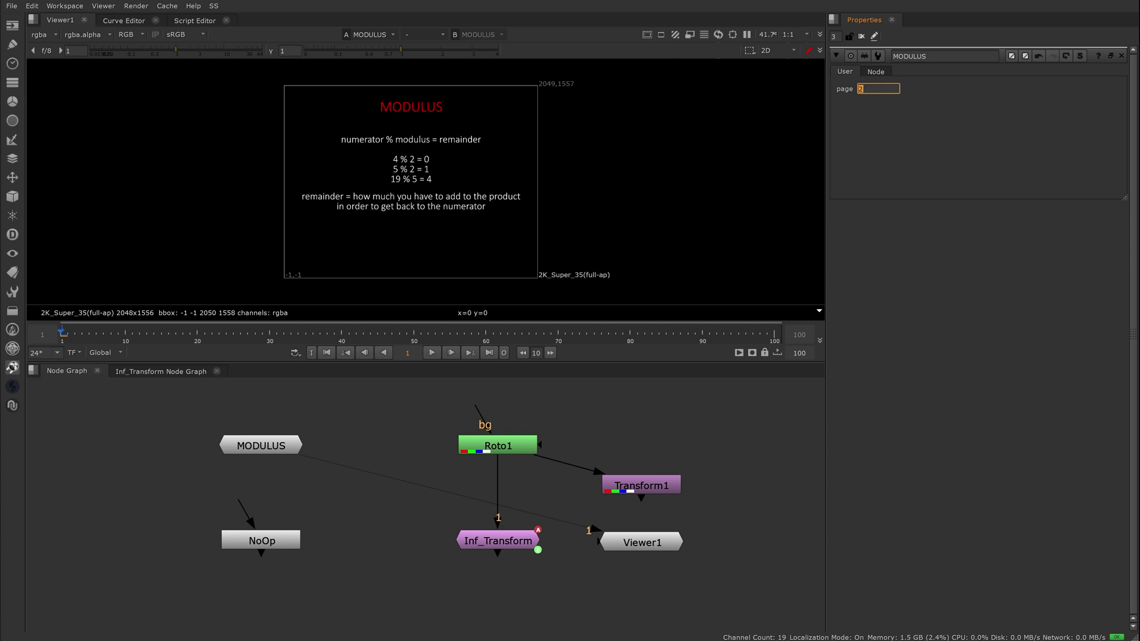
pyautogui.press('Up')
# Enter the expression 1%100 for the NoOp node's modulus value.
pyautogui.doubleClick(262, 541)
pyautogui.rightClick(895, 90)
pyautogui.click(937, 171)
pyautogui.write('1%100')
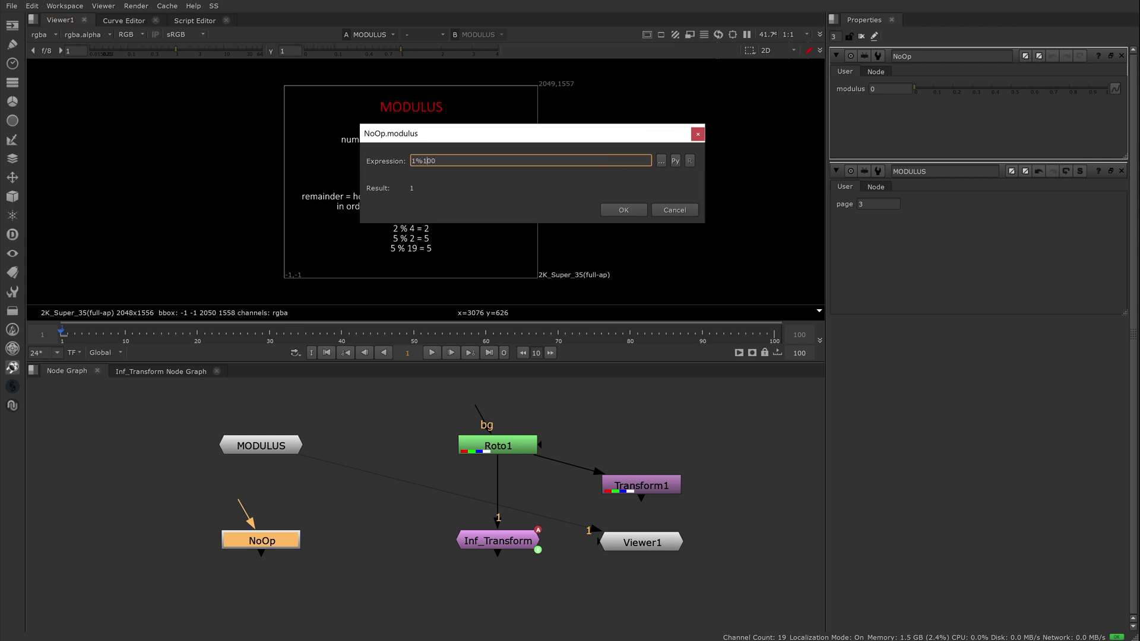
# Try different numbers in the NoOp modulus expression and cancel the edit.
pyautogui.press('BackSpace')
pyautogui.write('5')
pyautogui.press('BackSpace')
pyautogui.write('99')
pyautogui.press('BackSpace')
pyautogui.press('BackSpace')
pyautogui.write('100')
pyautogui.press('BackSpace')
pyautogui.write('3')
pyautogui.click(666, 207)
pyautogui.click(735, 442)
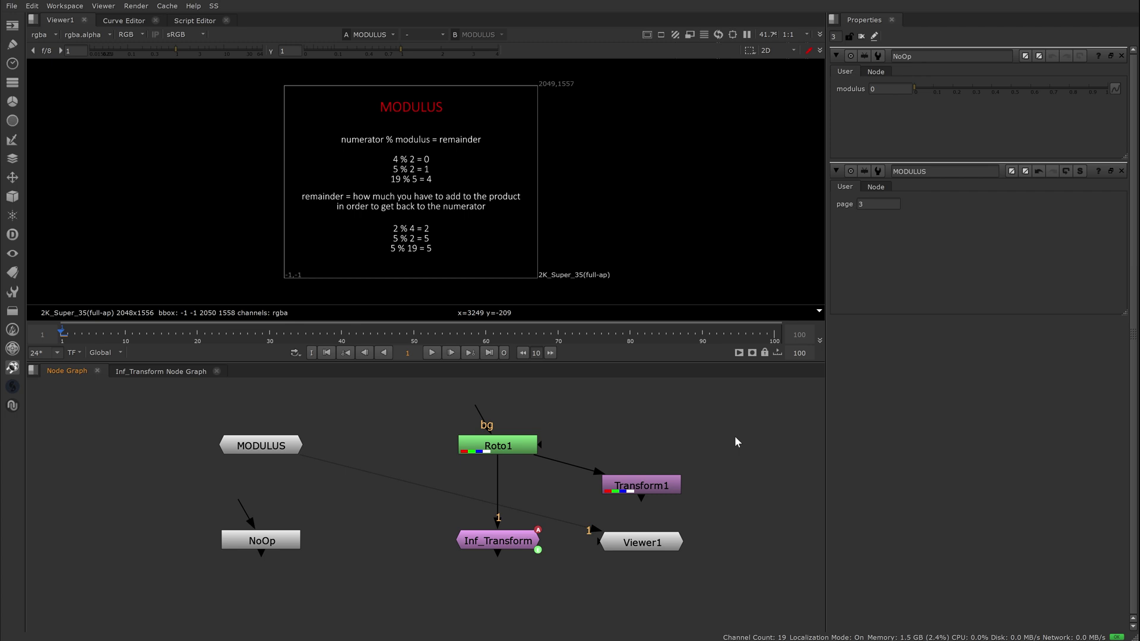
# Clear the open node properties, open those of Inf_Transform and show that node in the viewer.
pyautogui.click(861, 38)
pyautogui.doubleClick(528, 539)
pyautogui.press('1')
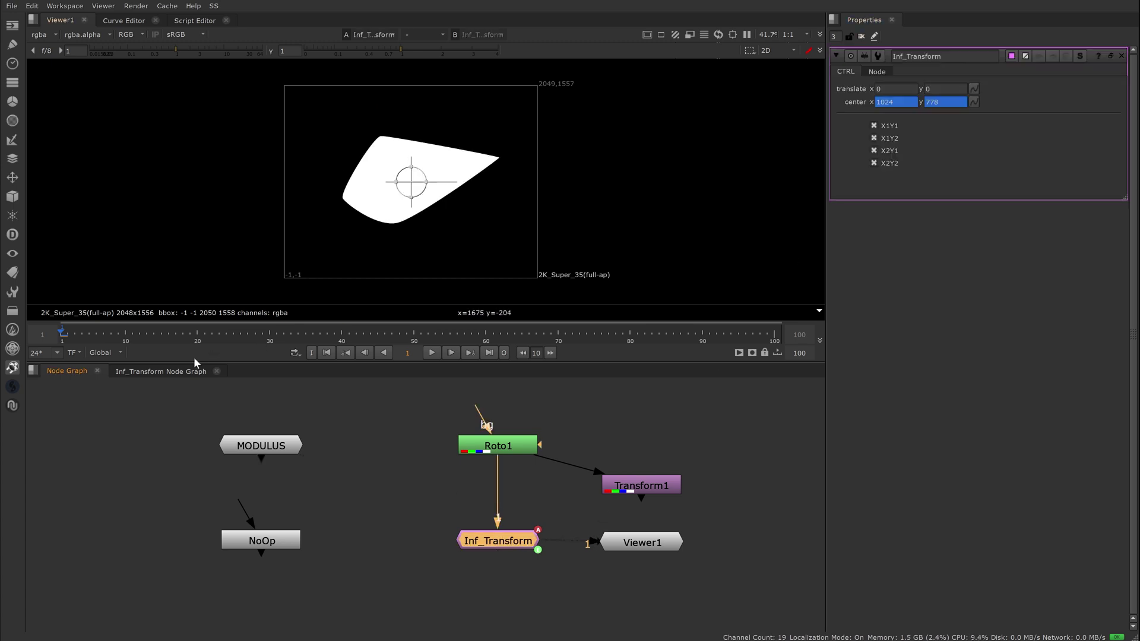
# Open the internal node graph of Inf_Transform and inspect the Transform0 node's properties.
pyautogui.click(168, 372)
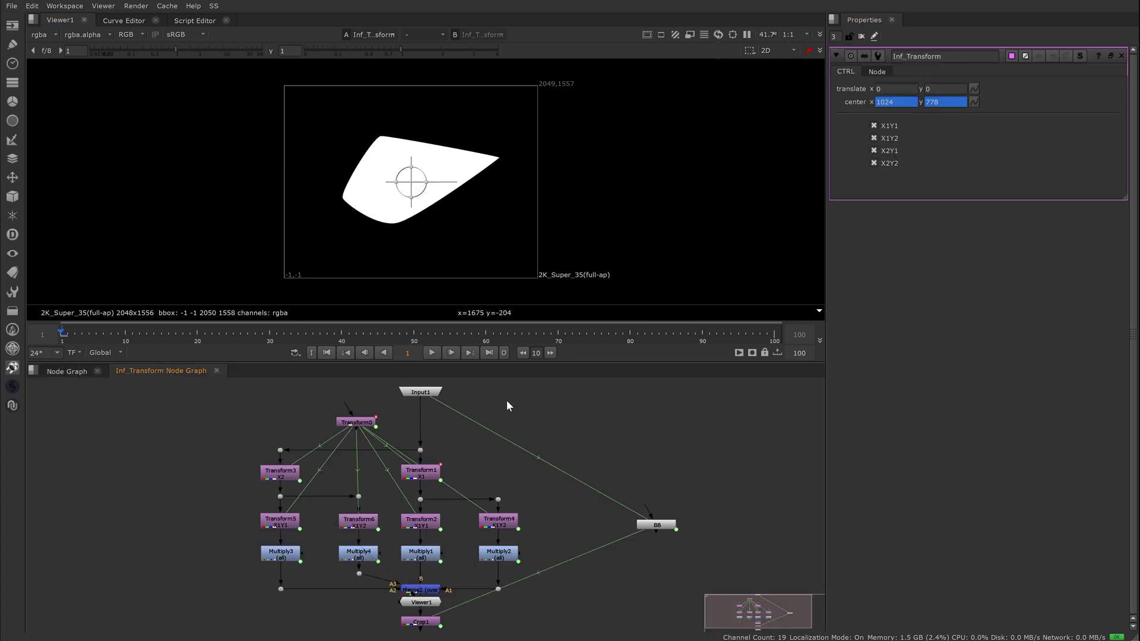
pyautogui.doubleClick(364, 422)
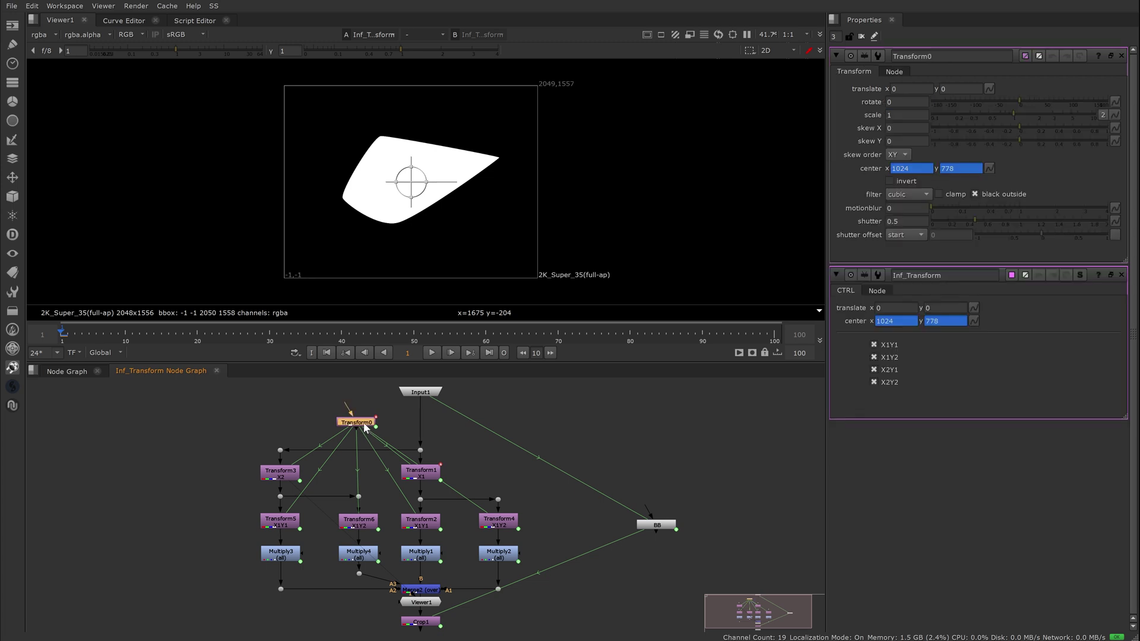
pyautogui.click(376, 386)
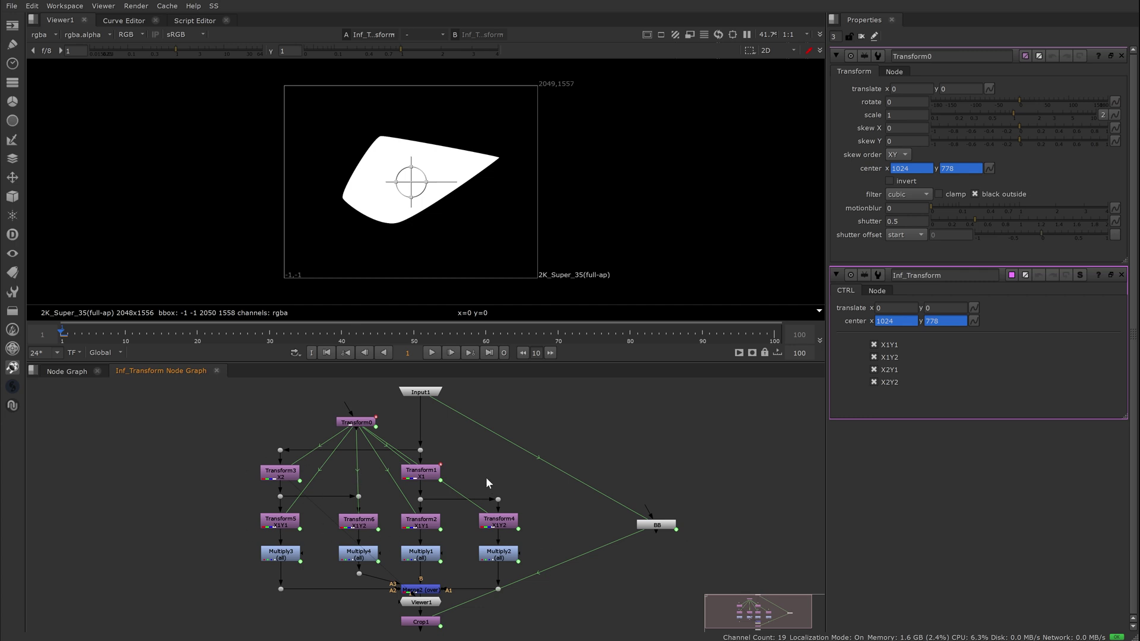
# Open the translate x expression of the Transform1 node for editing.
pyautogui.doubleClick(427, 479)
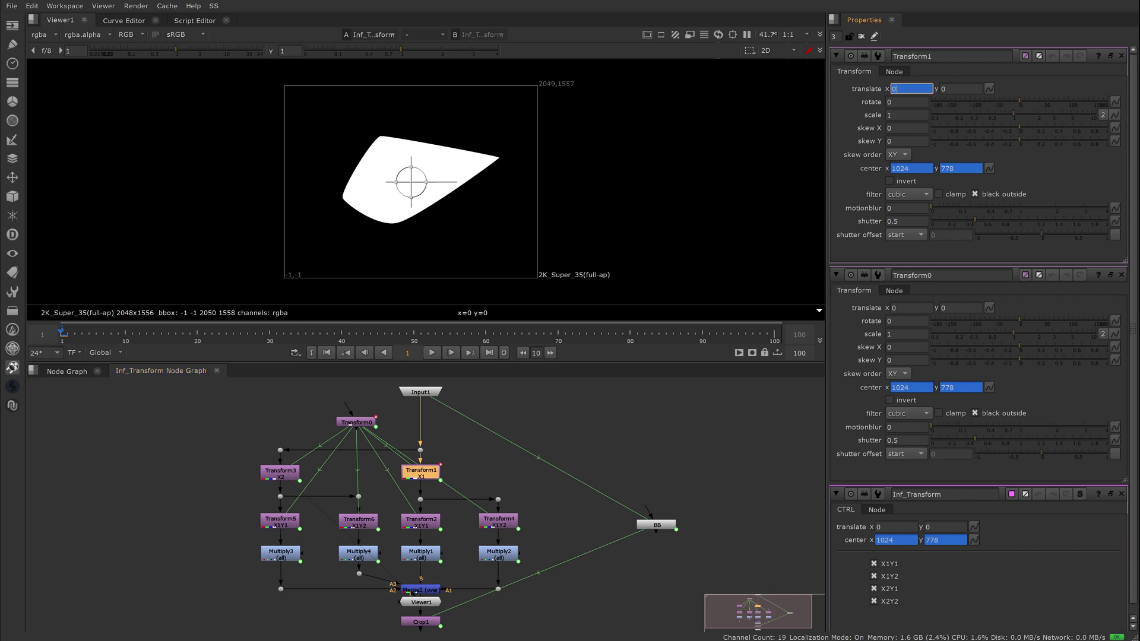
pyautogui.rightClick(913, 88)
pyautogui.click(968, 168)
pyautogui.moveTo(1009, 90); pyautogui.dragTo(726, 155)
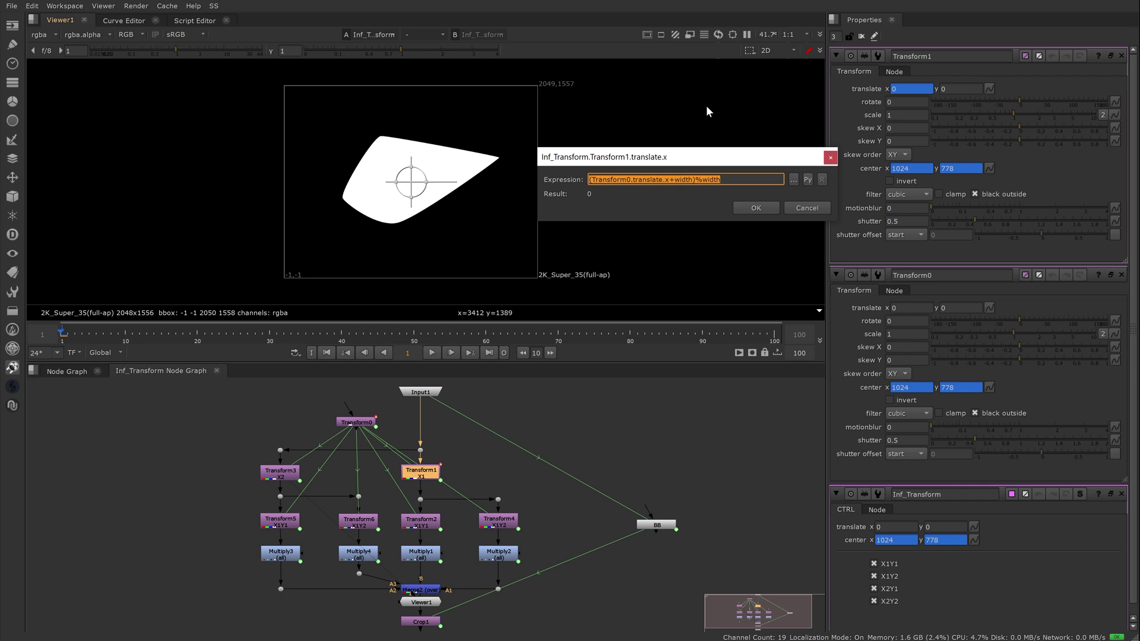
# Reduce Transform1's translate x expression to width%width, copying the removed first part.
pyautogui.click(672, 179)
pyautogui.moveTo(675, 180); pyautogui.dragTo(588, 179)
pyautogui.hotkey('ctrl', 'c')
pyautogui.press('BackSpace')
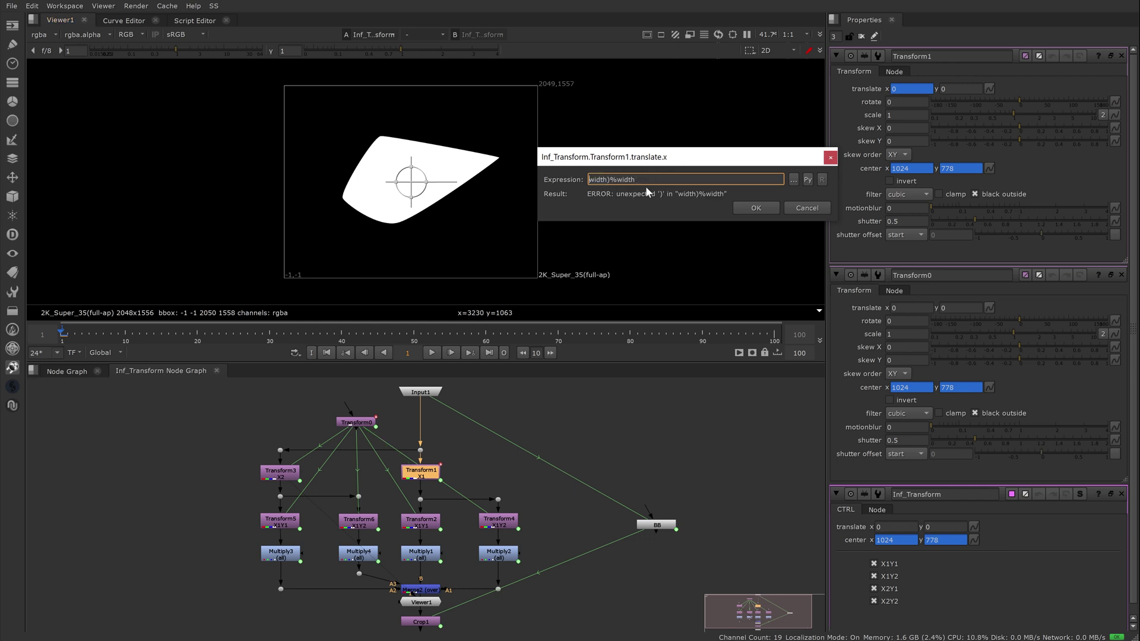
pyautogui.press('Right')
pyautogui.press('Right')
pyautogui.press('Right')
pyautogui.press('Right')
pyautogui.press('Right')
pyautogui.press('Delete')
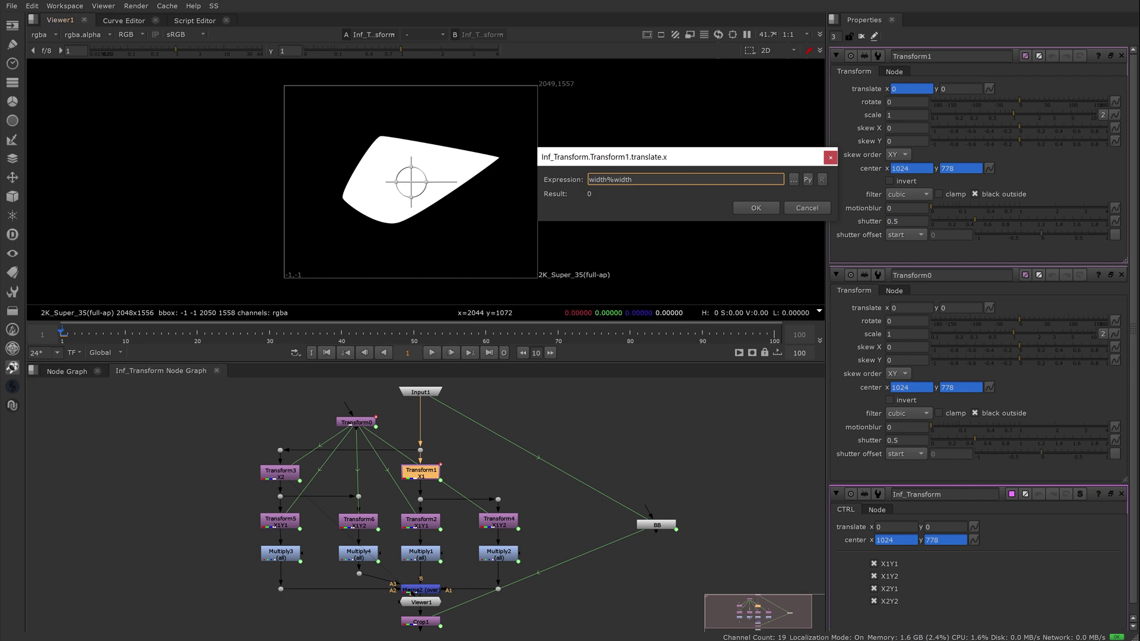
# Restore Transform1's translate x expression to (Transform0.translate.x+width)%width and accept it.
pyautogui.press('Home')
pyautogui.hotkey('ctrl', 'v')
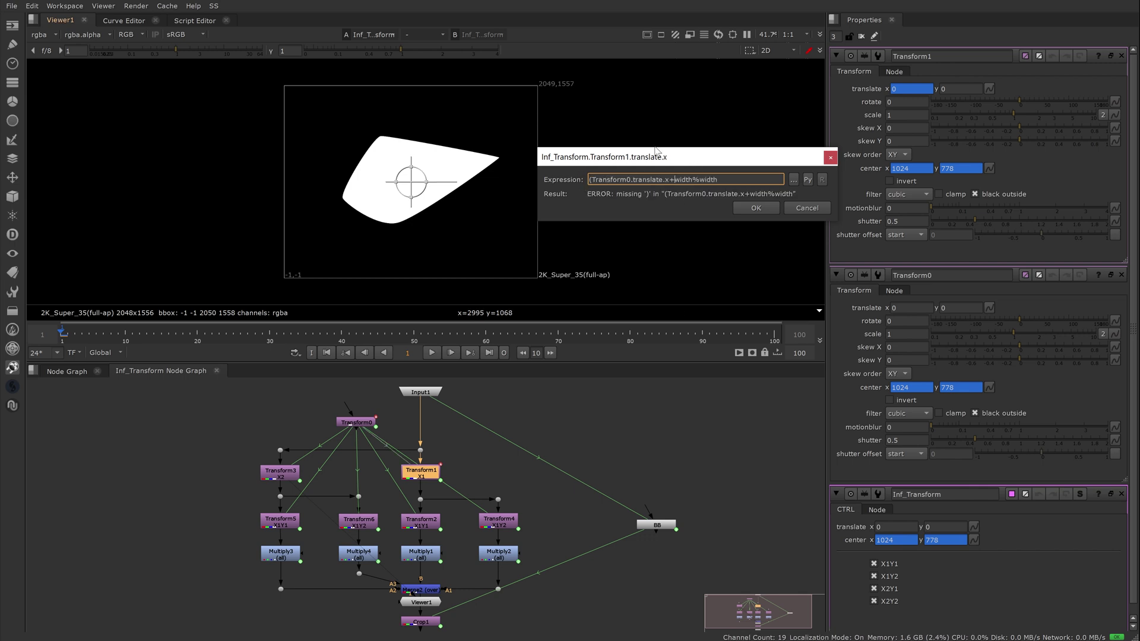
pyautogui.press('Right')
pyautogui.press('Right')
pyautogui.write(')')
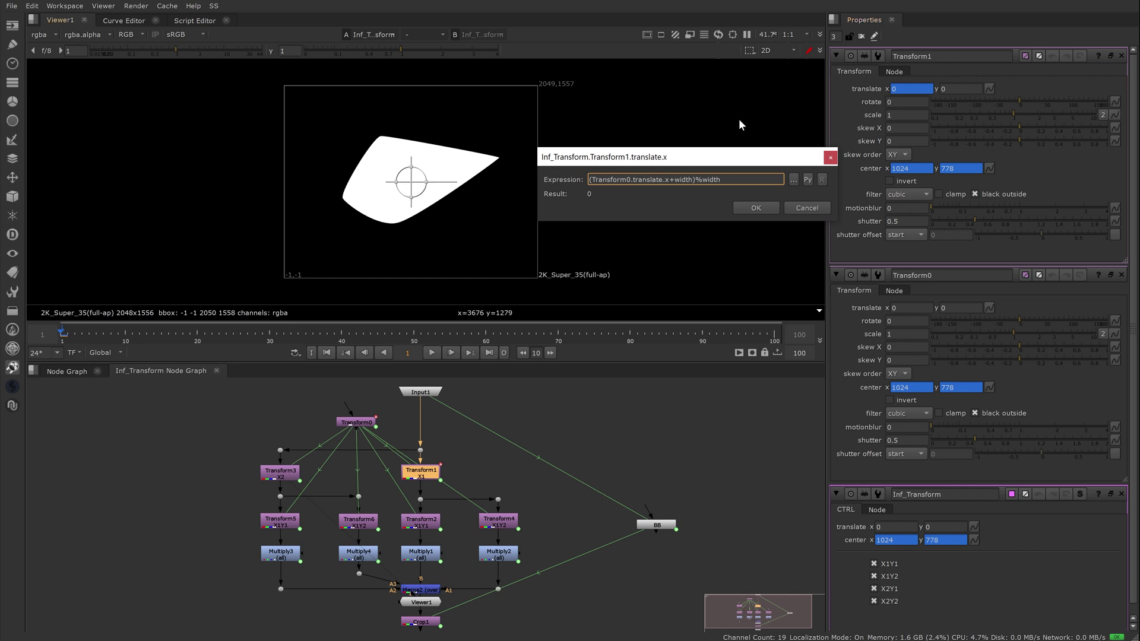
pyautogui.click(756, 208)
# Set Inf_Transform's translate x to 30.
pyautogui.click(879, 527)
pyautogui.press('Return')
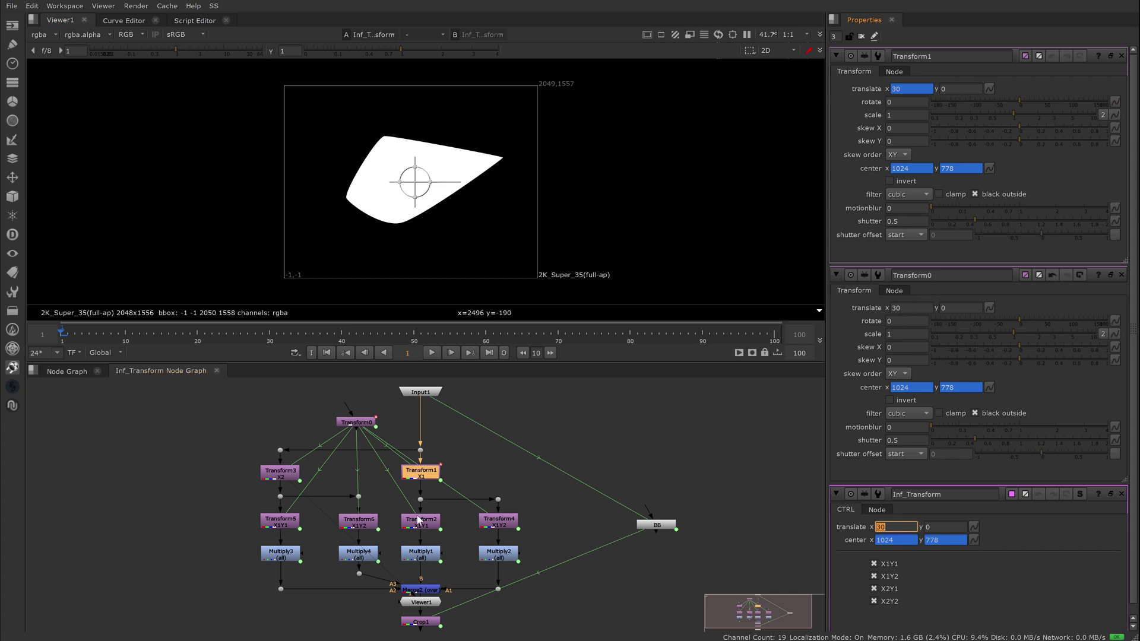
# Inspect the translate y expression of the Transform2 node and close it.
pyautogui.click(431, 528)
pyautogui.rightClick(957, 89)
pyautogui.click(998, 171)
pyautogui.moveTo(997, 99); pyautogui.dragTo(685, 138)
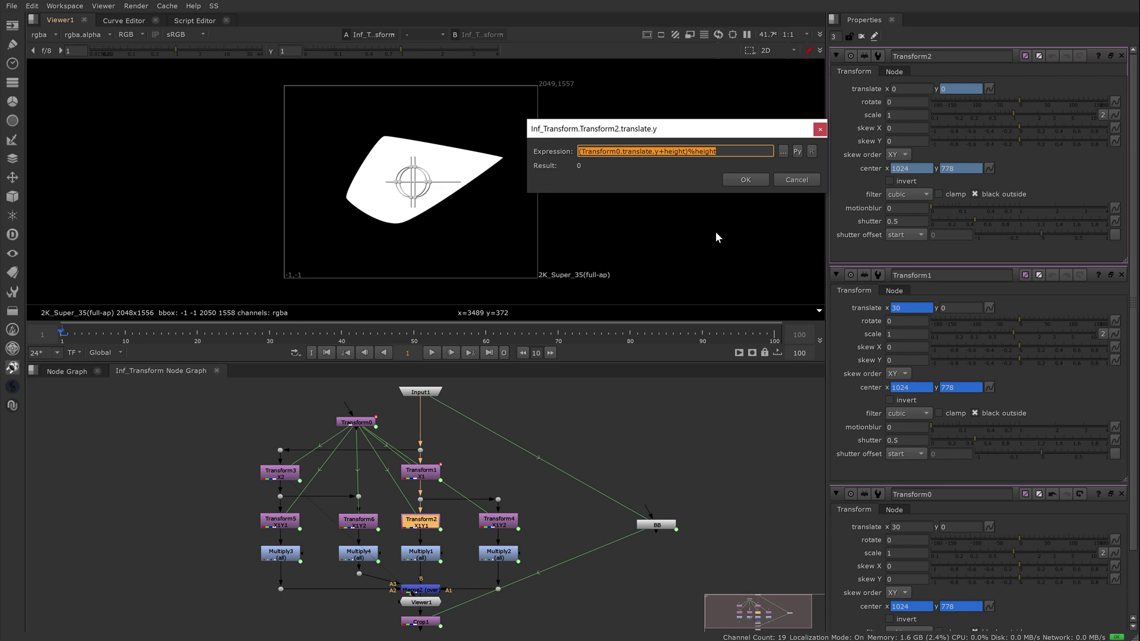
pyautogui.click(737, 177)
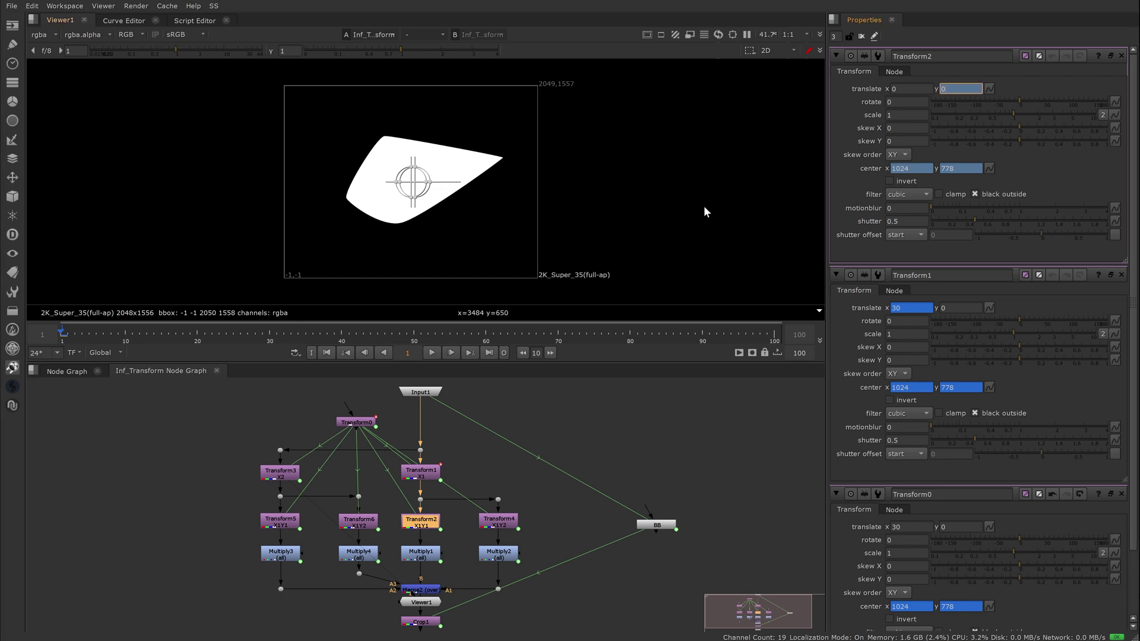
# Inspect the translate y expression of the Transform4 node and close it.
pyautogui.doubleClick(507, 527)
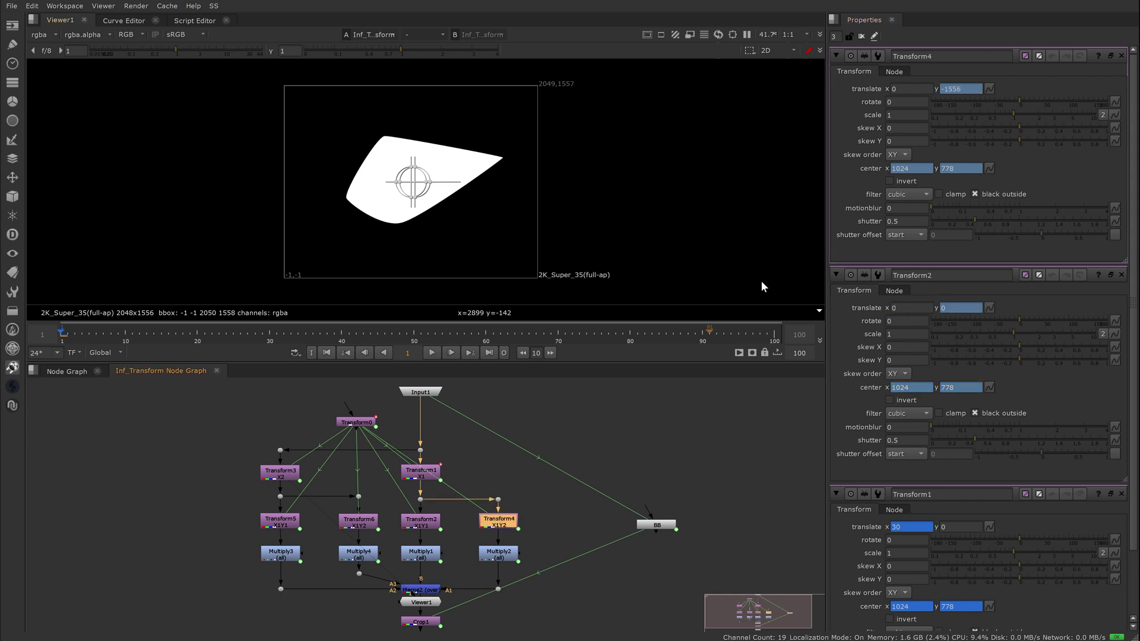
pyautogui.rightClick(969, 89)
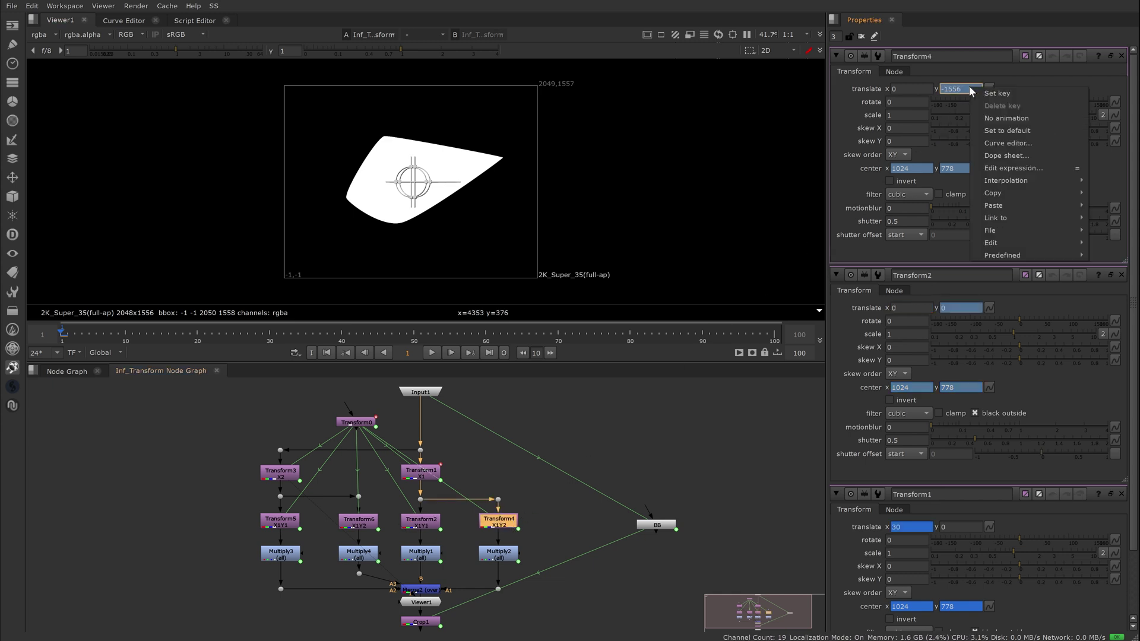
pyautogui.click(1027, 177)
pyautogui.moveTo(981, 98); pyautogui.dragTo(687, 122)
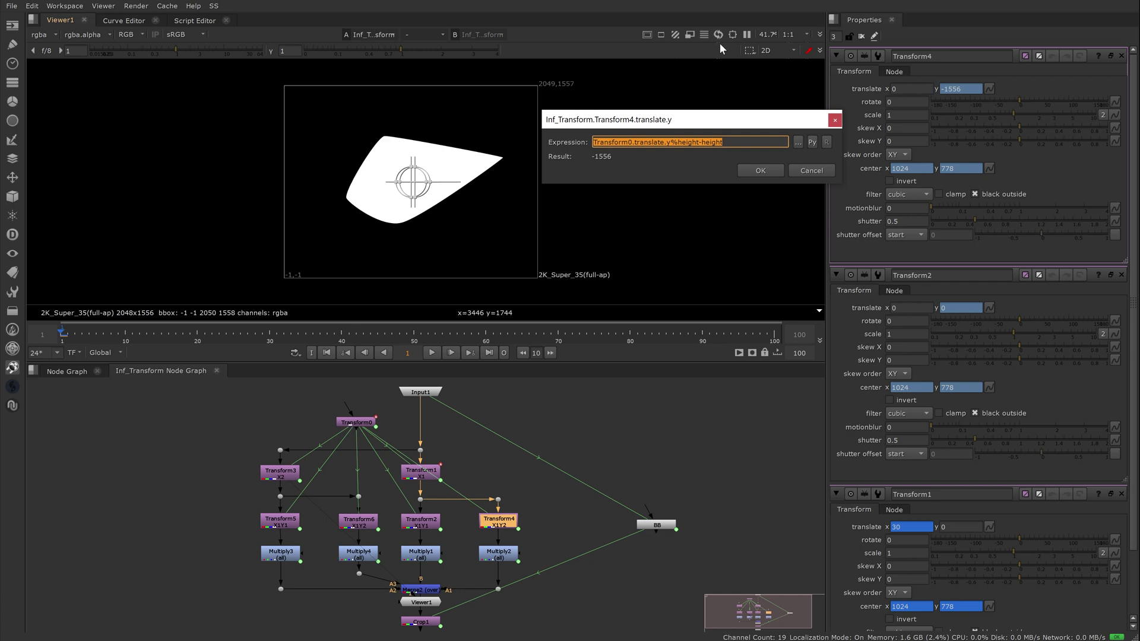
pyautogui.click(725, 115)
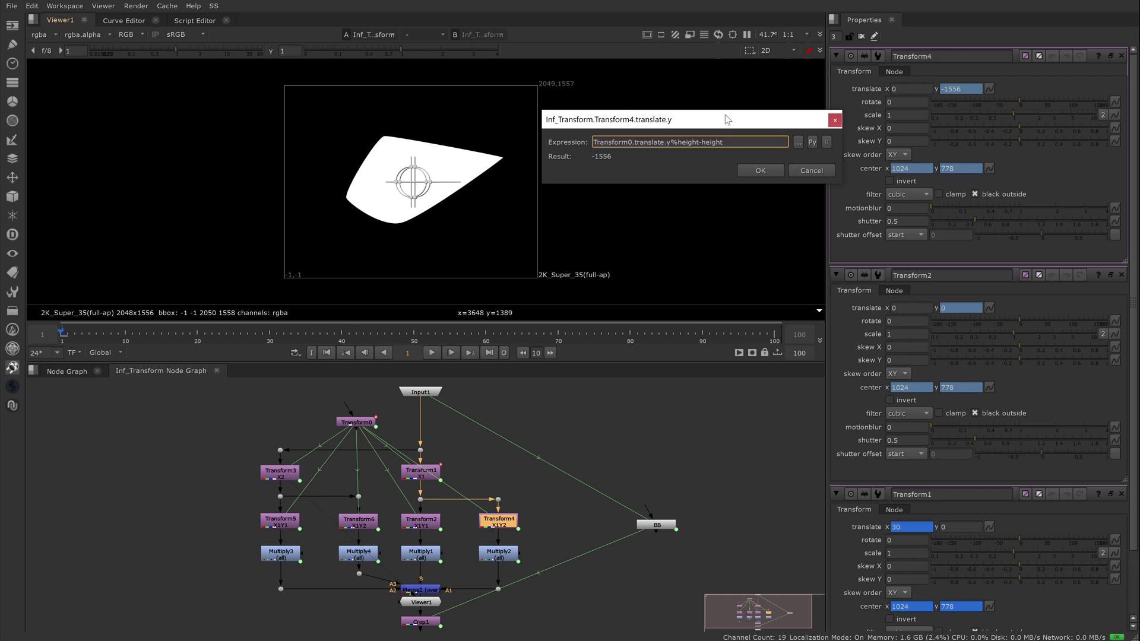
pyautogui.click(740, 170)
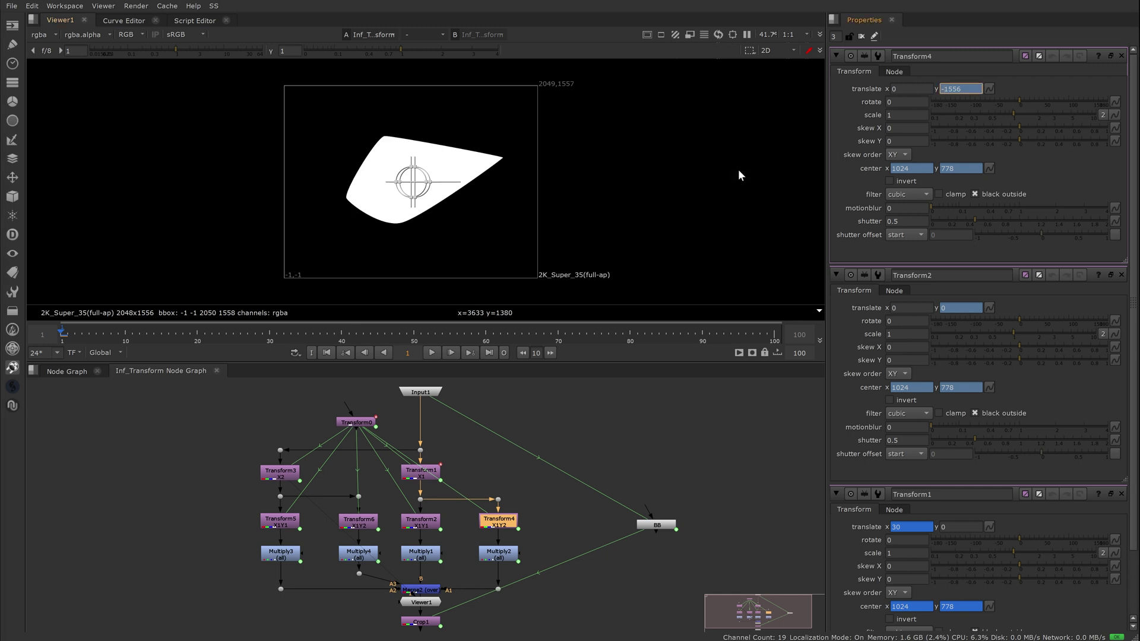
# Inspect the translate x expression of the Transform3 node and close it.
pyautogui.doubleClick(280, 474)
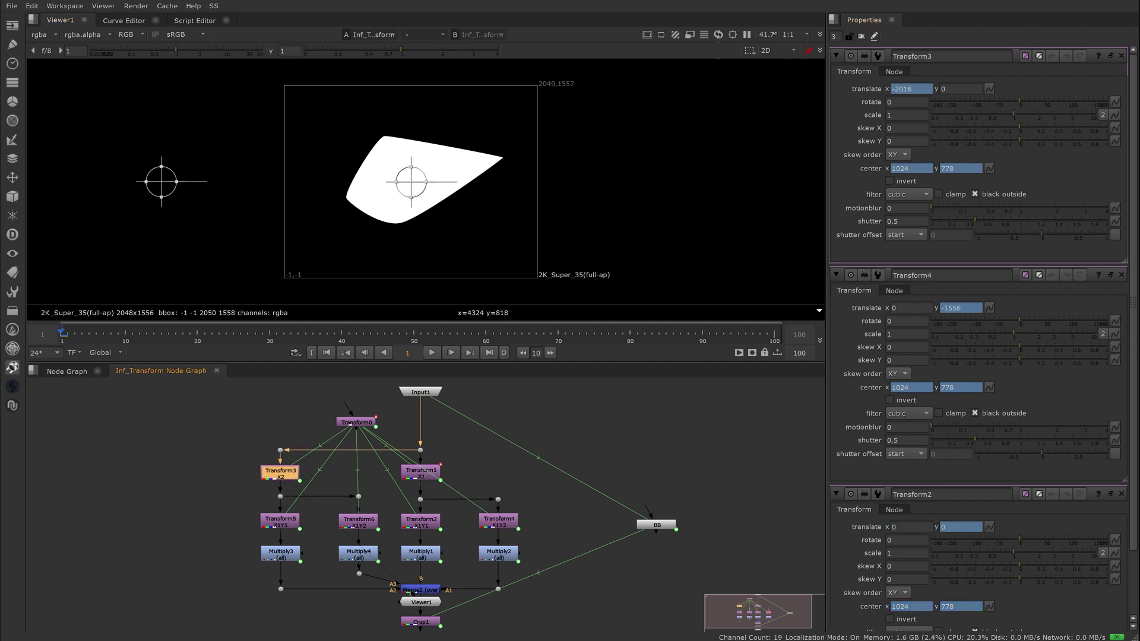
pyautogui.rightClick(911, 89)
pyautogui.click(908, 153)
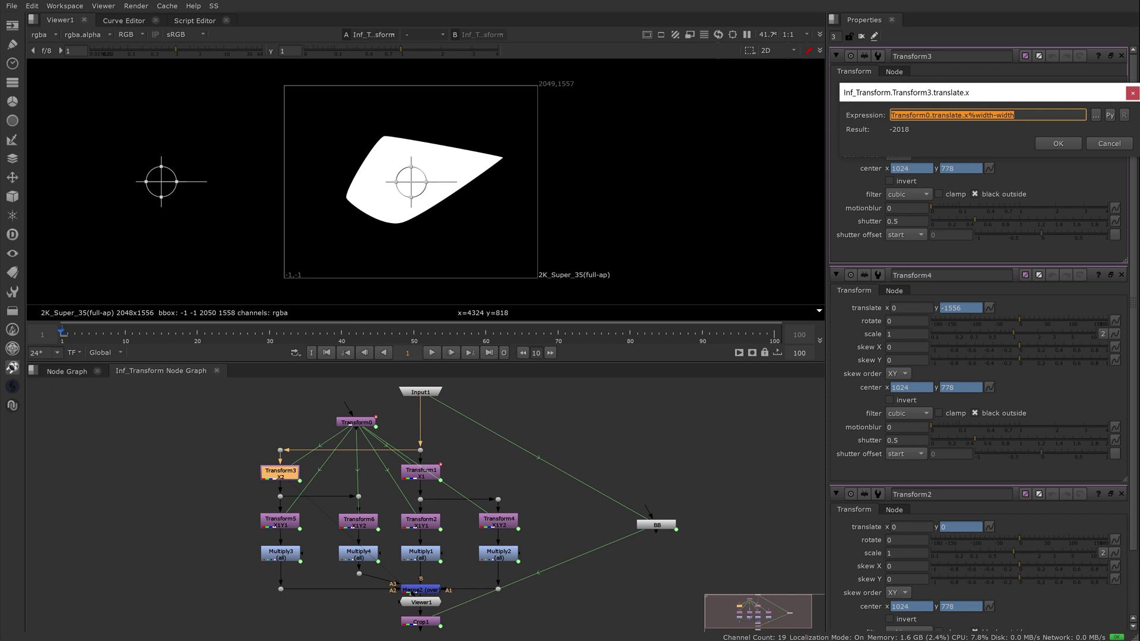
pyautogui.click(1023, 116)
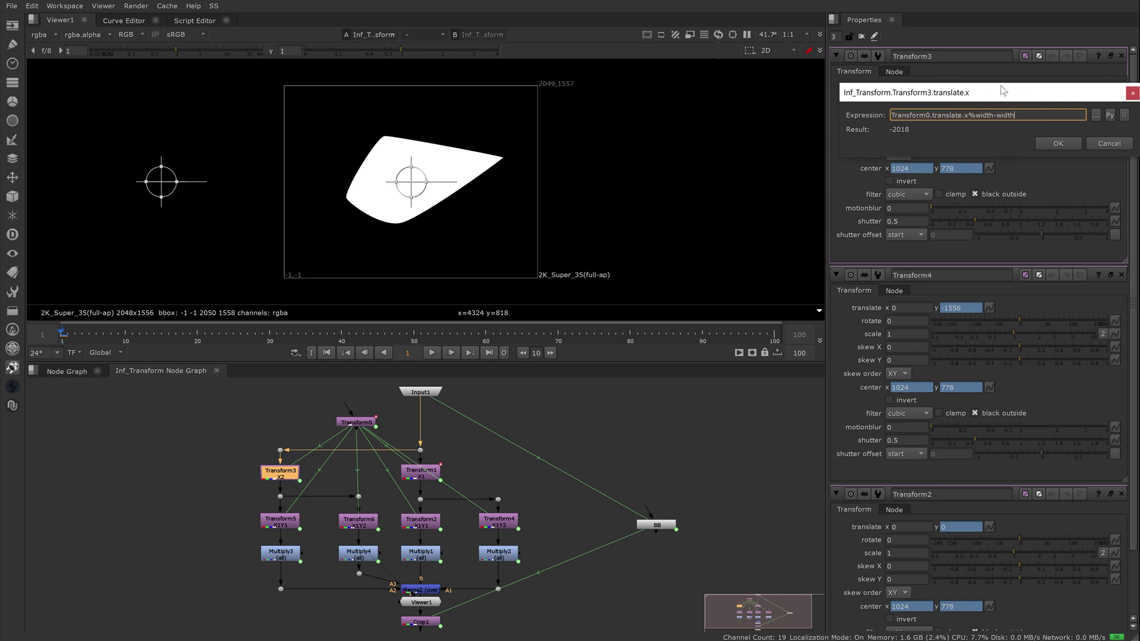
pyautogui.press('Return')
# Inspect the translate y expression of the Transform5 node and close it.
pyautogui.click(275, 527)
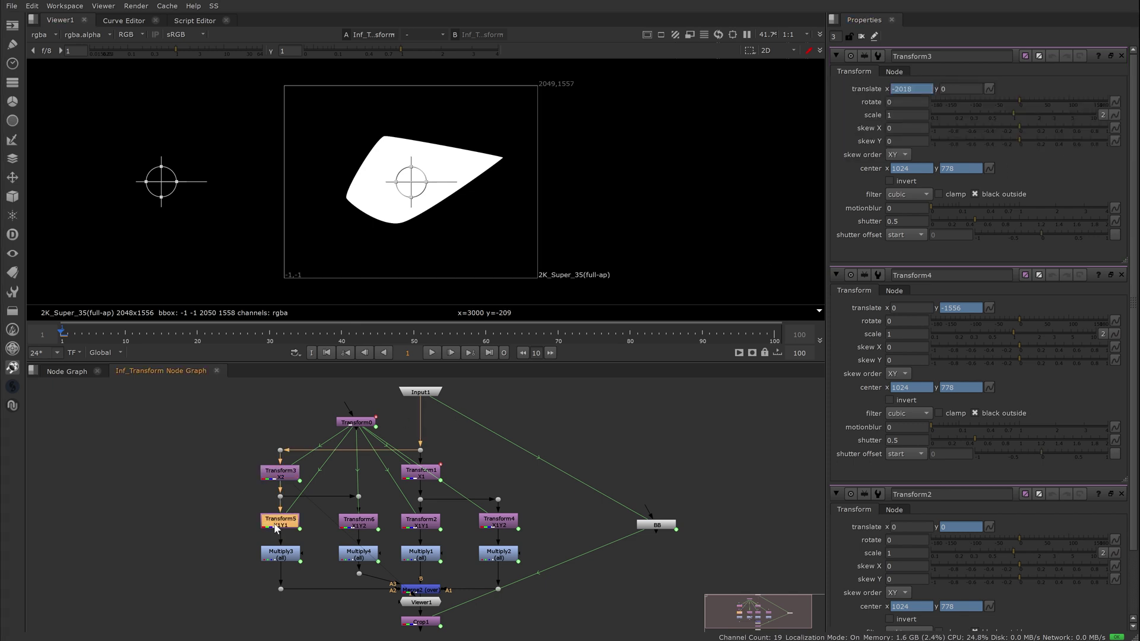
pyautogui.doubleClick(275, 527)
pyautogui.rightClick(962, 100)
pyautogui.click(944, 155)
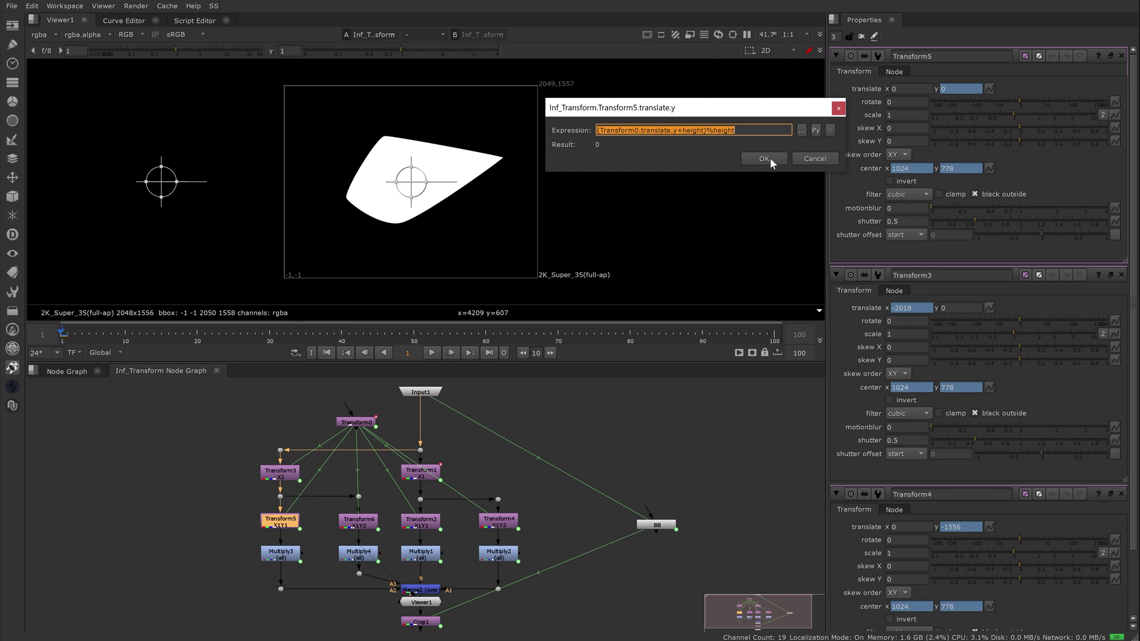
pyautogui.click(766, 158)
# Inspect the translate y expression of the Transform6 node, close it and deselect the node.
pyautogui.doubleClick(359, 523)
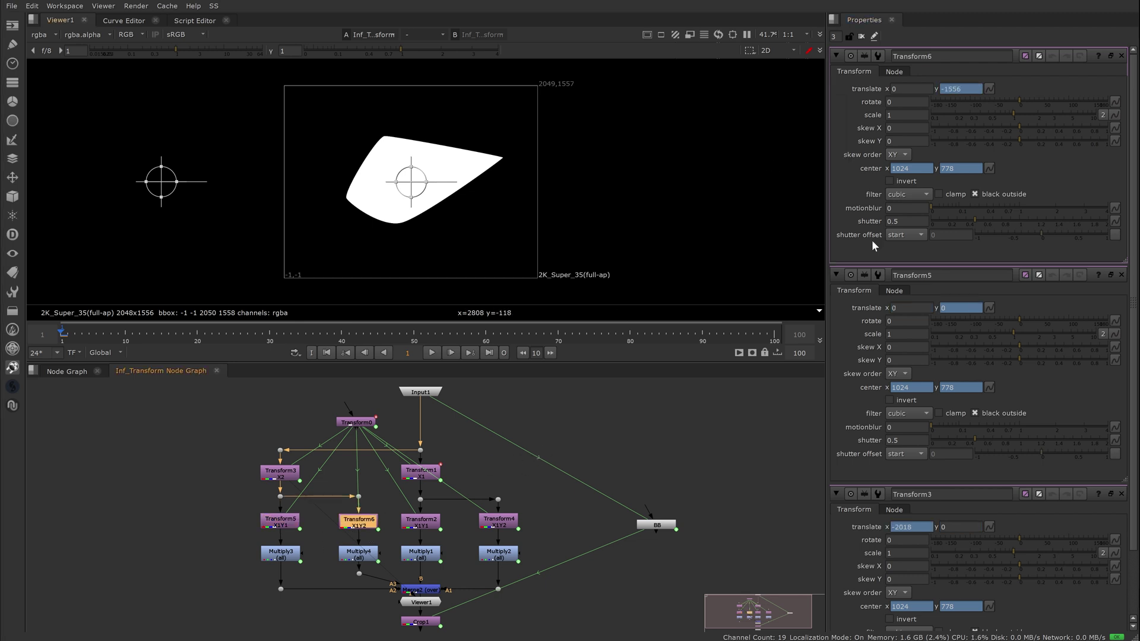
pyautogui.rightClick(986, 89)
pyautogui.click(997, 166)
pyautogui.moveTo(1002, 96); pyautogui.dragTo(672, 122)
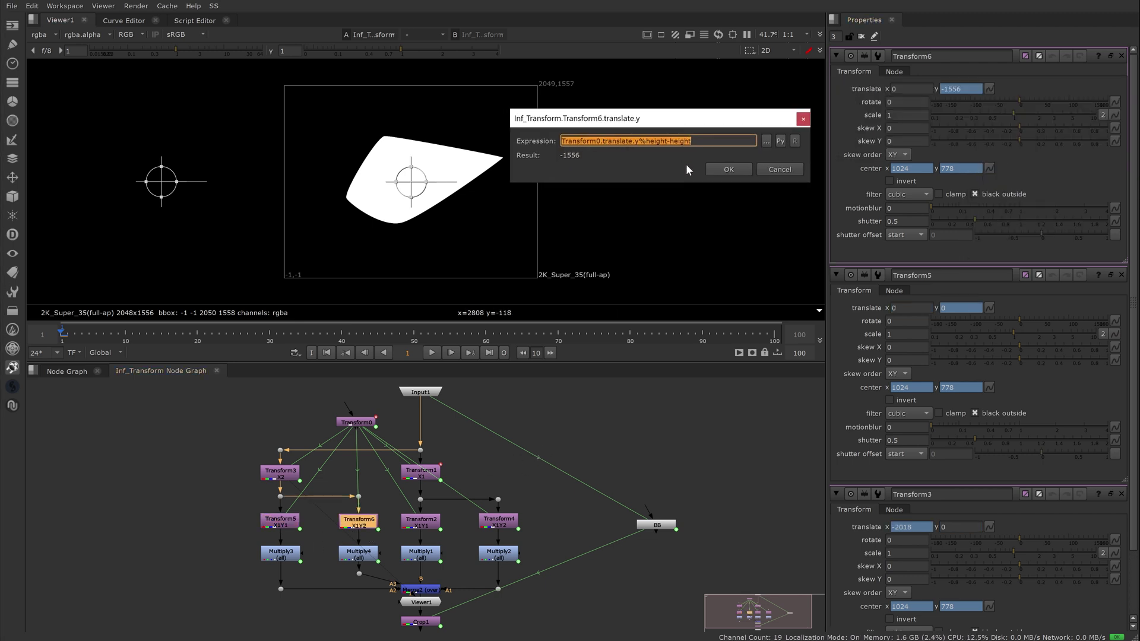
pyautogui.click(728, 169)
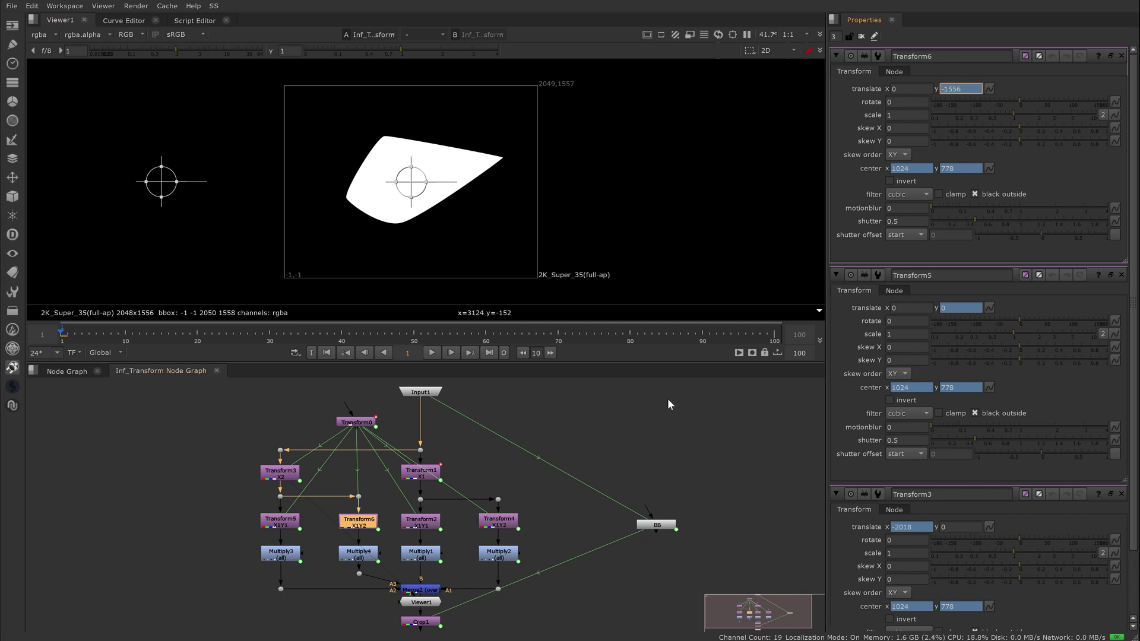
pyautogui.click(672, 394)
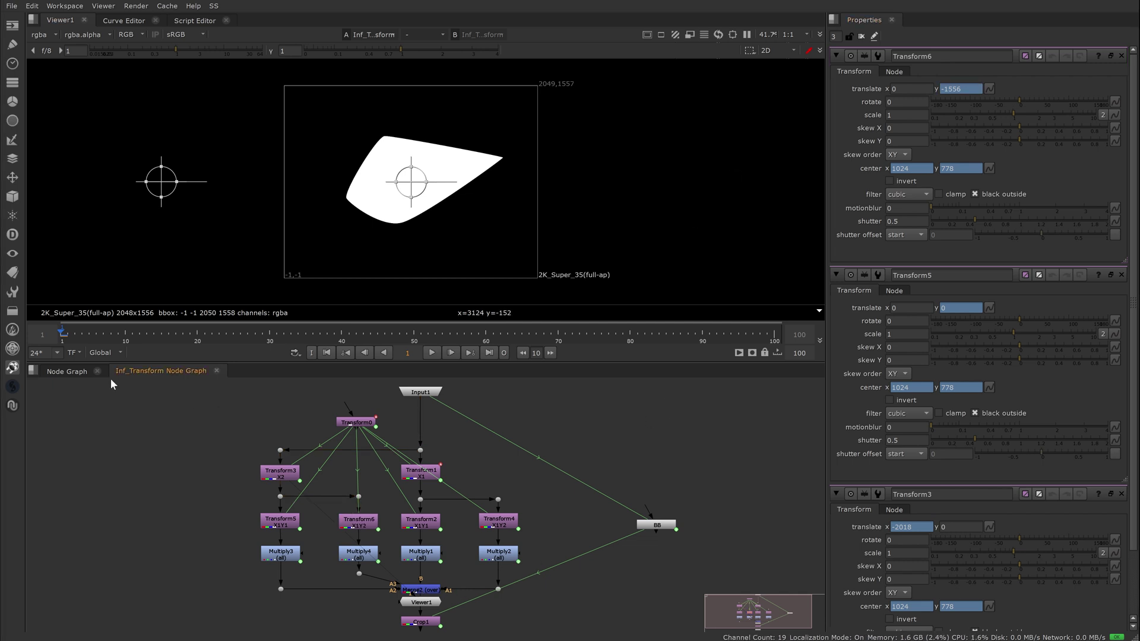
# Return to the main node graph with only Inf_Transform's properties open and move its shape to a translate of about x 946, y 730.
pyautogui.click(70, 372)
pyautogui.click(861, 36)
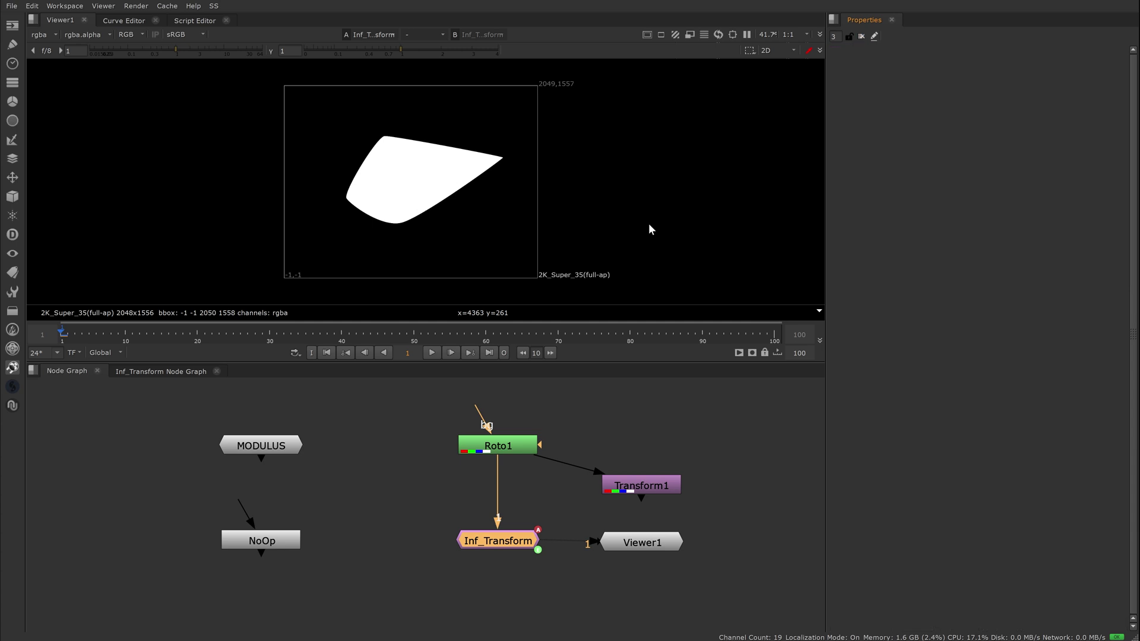
pyautogui.press('Return')
pyautogui.moveTo(436, 183); pyautogui.dragTo(528, 92)
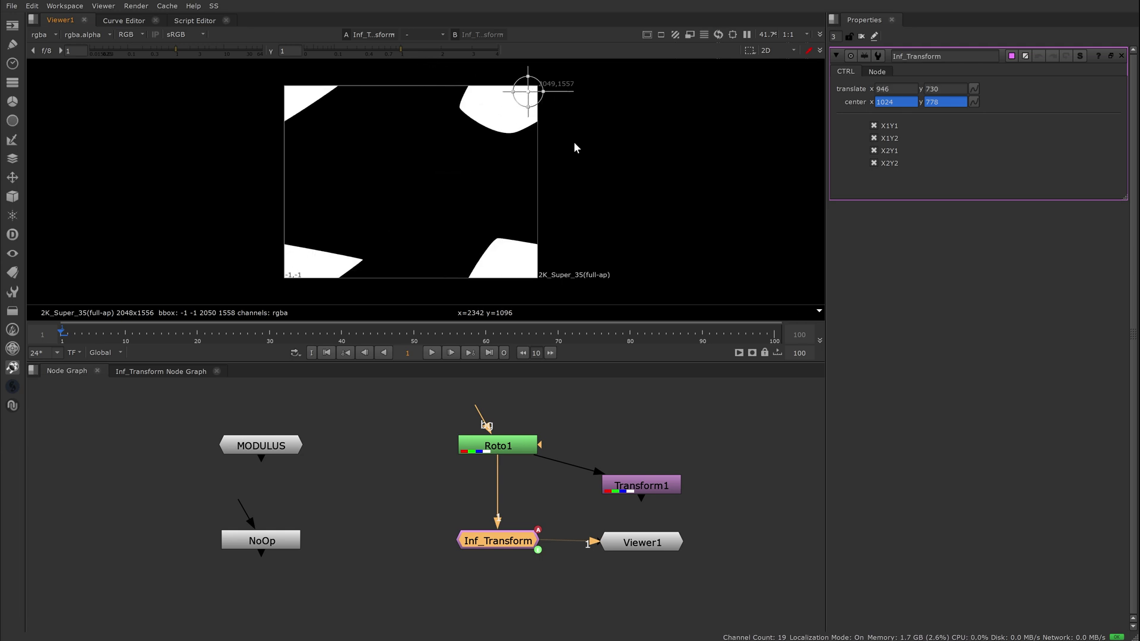
# Set Inf_Transform's translate y to 0 and translate x to 300.
pyautogui.doubleClick(946, 88)
pyautogui.write('0')
pyautogui.press('Return')
pyautogui.doubleClick(894, 88)
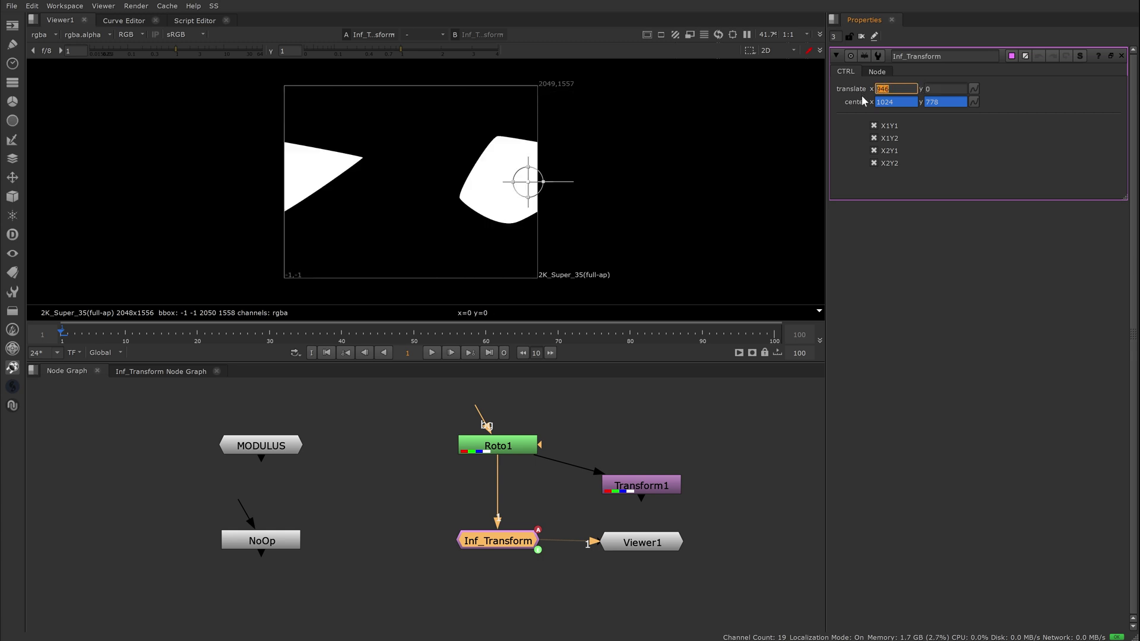
pyautogui.write('300')
pyautogui.press('Return')
# Raise Inf_Transform's translate x in increments of 100 up to 800.
pyautogui.press('Home')
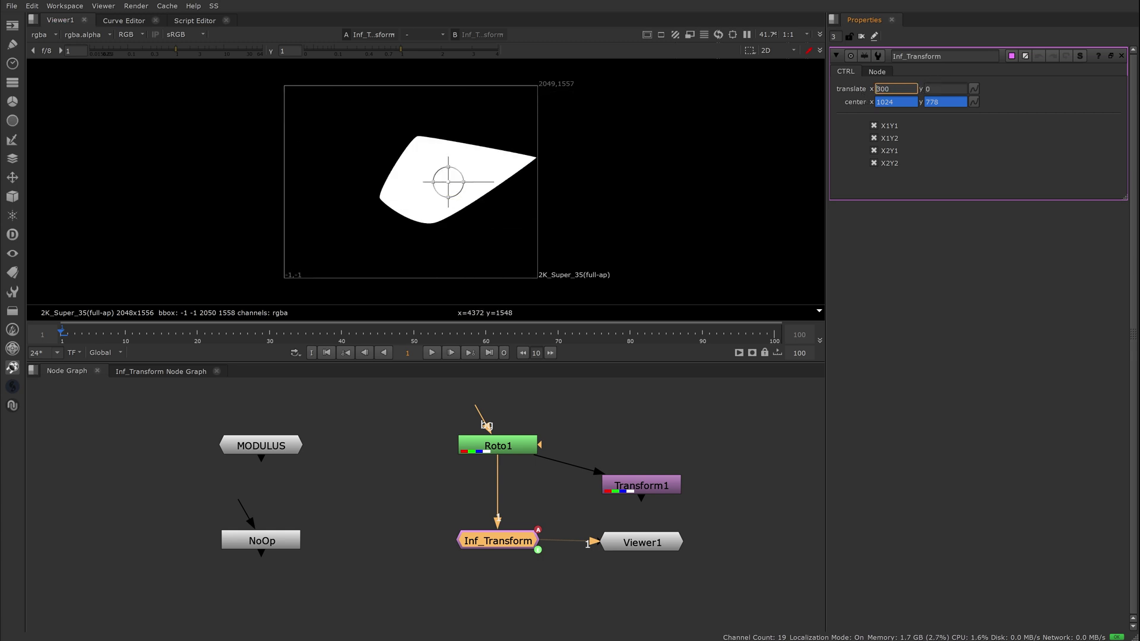
pyautogui.press('Up')
pyautogui.press('Up')
pyautogui.press('Up')
pyautogui.press('Up')
pyautogui.press('Up')
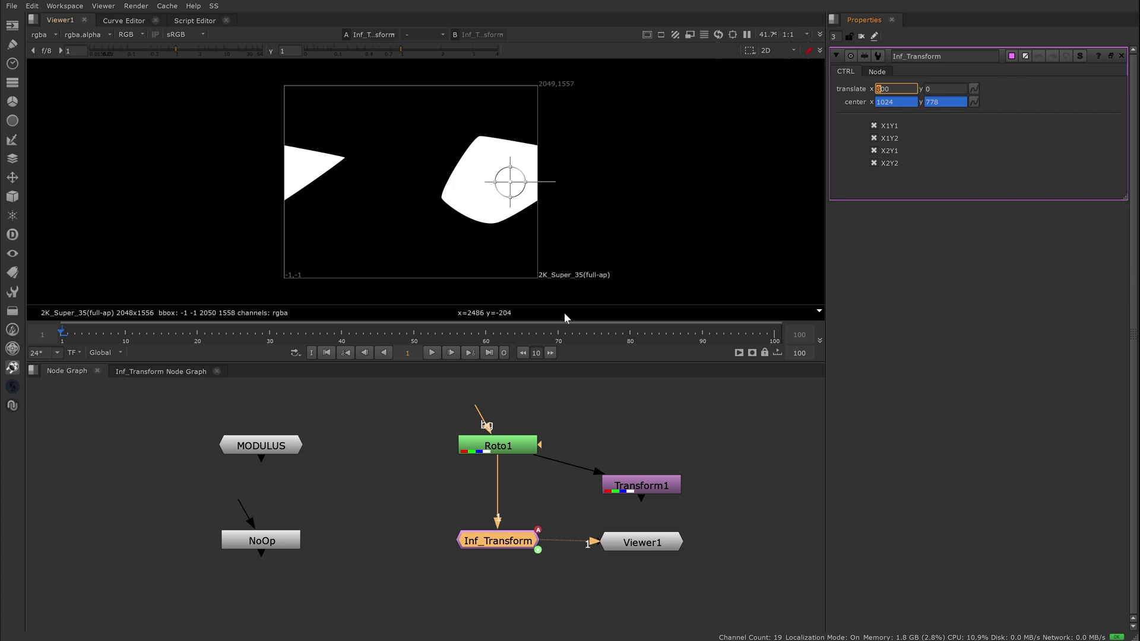
# Open Inf_Transform's internal node graph, view Transform1 with its properties open, and move the Viewer1 node beside it.
pyautogui.click(167, 371)
pyautogui.doubleClick(424, 482)
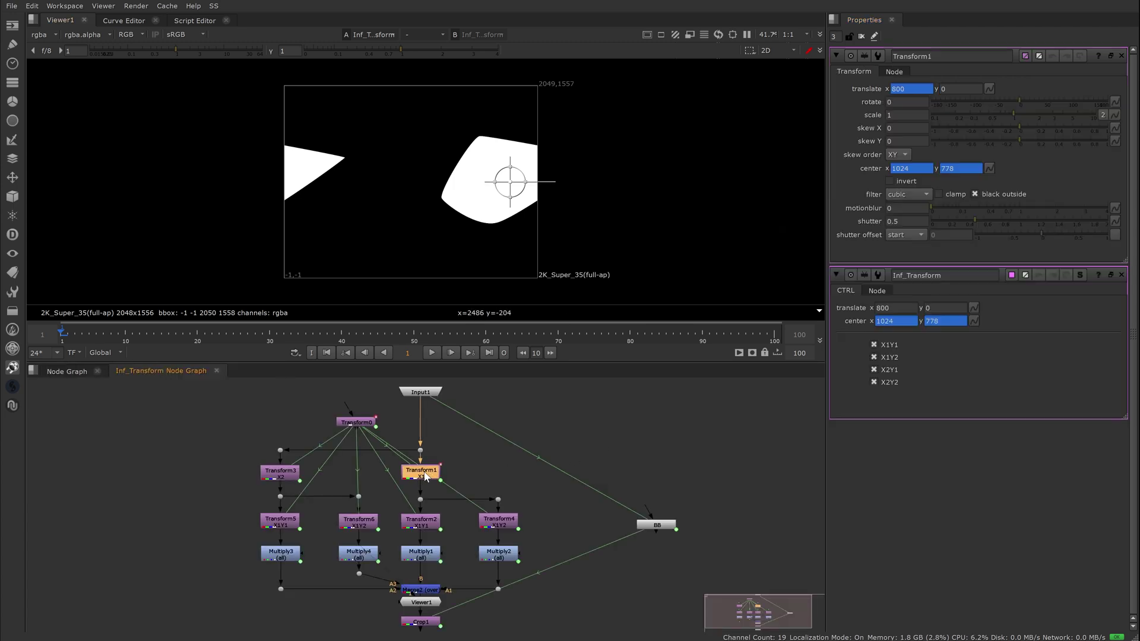
pyautogui.press('1')
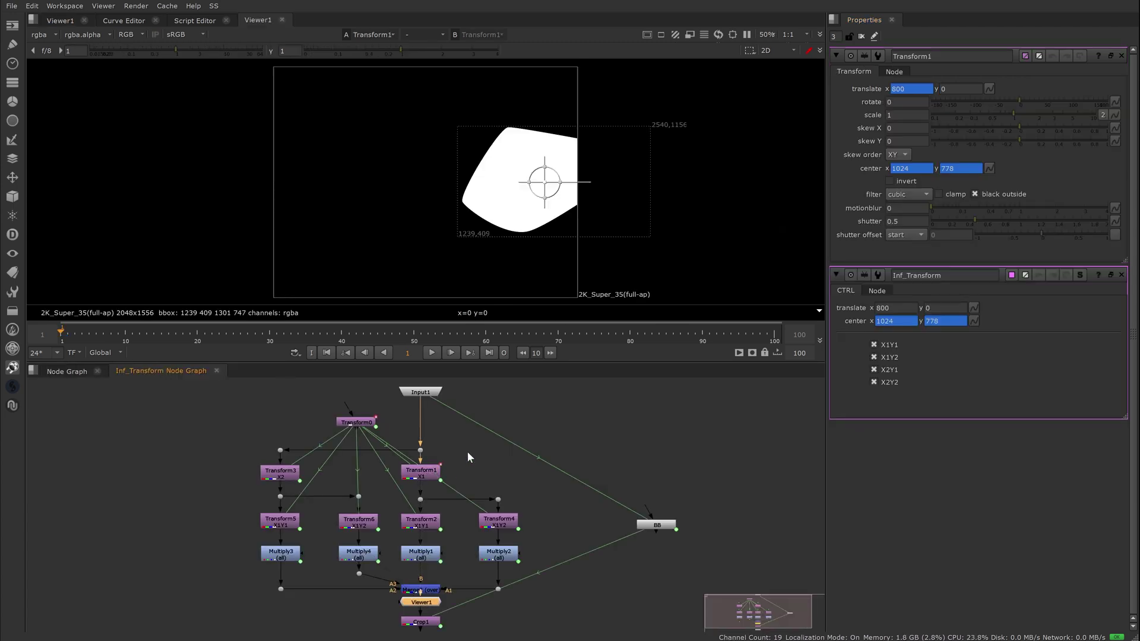
pyautogui.moveTo(440, 601); pyautogui.dragTo(568, 477)
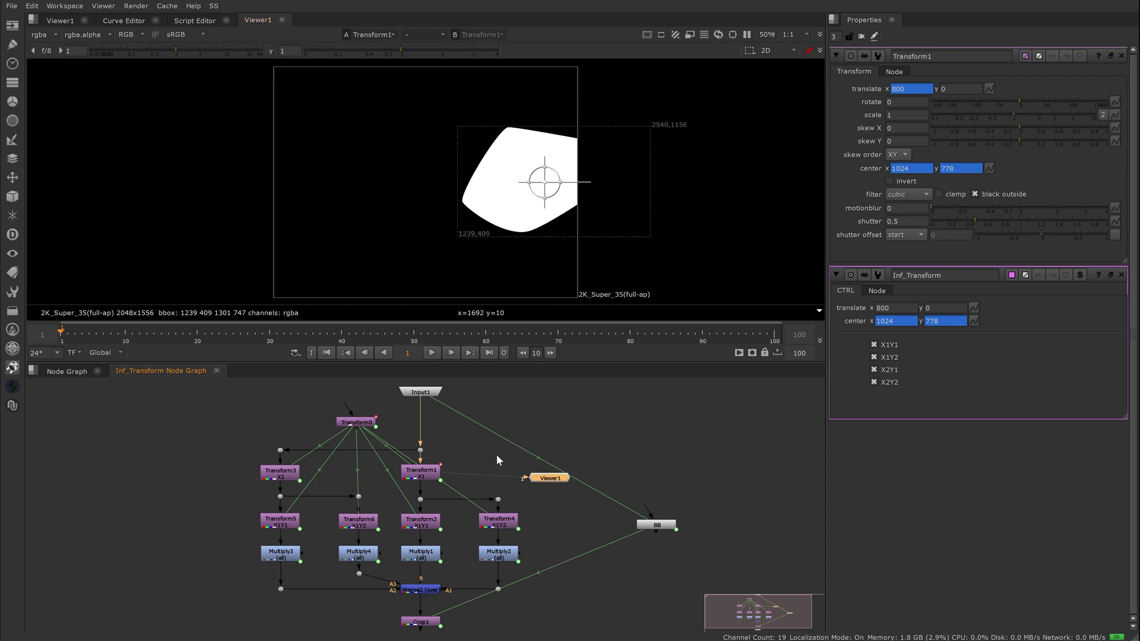
# View Transform3's output with its properties open and inspect its translate x expression.
pyautogui.doubleClick(277, 480)
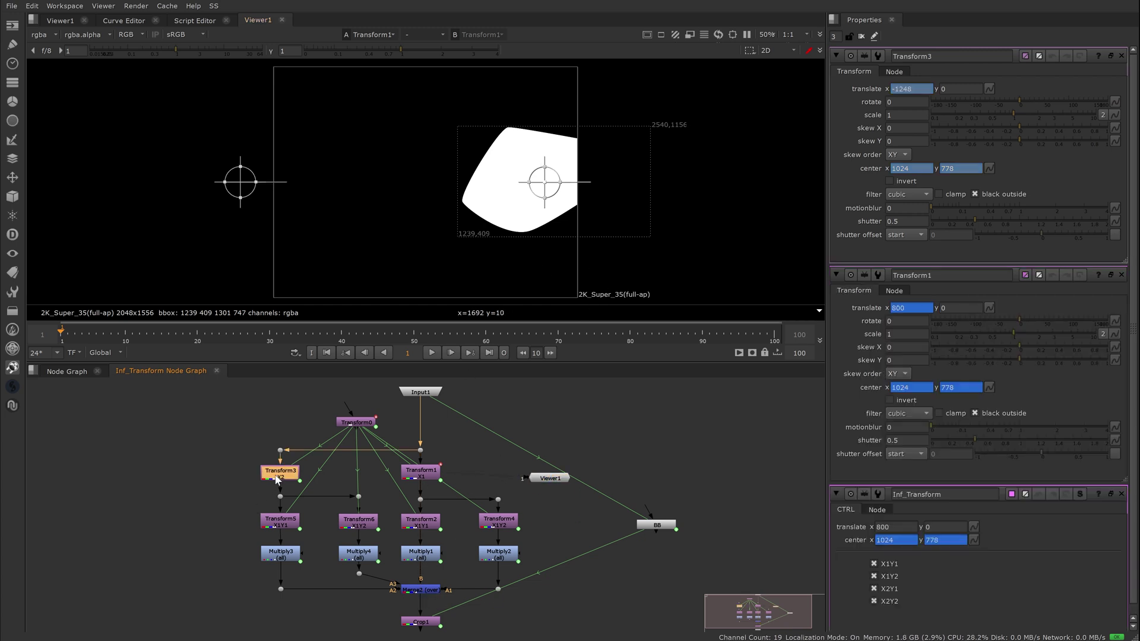
pyautogui.press('1')
pyautogui.rightClick(909, 88)
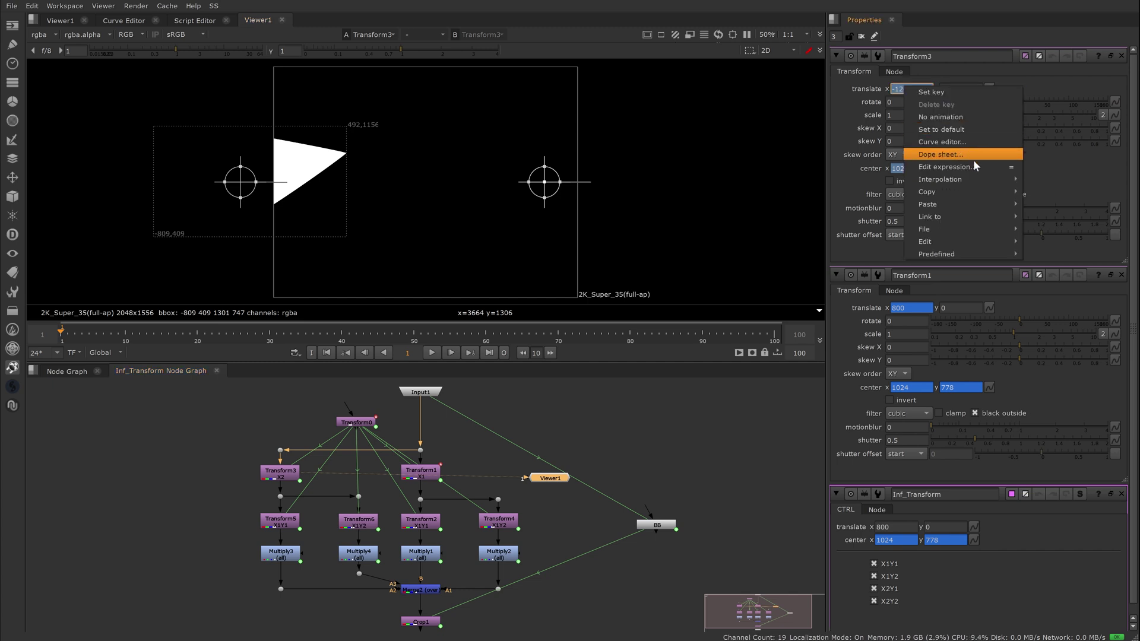
pyautogui.click(950, 152)
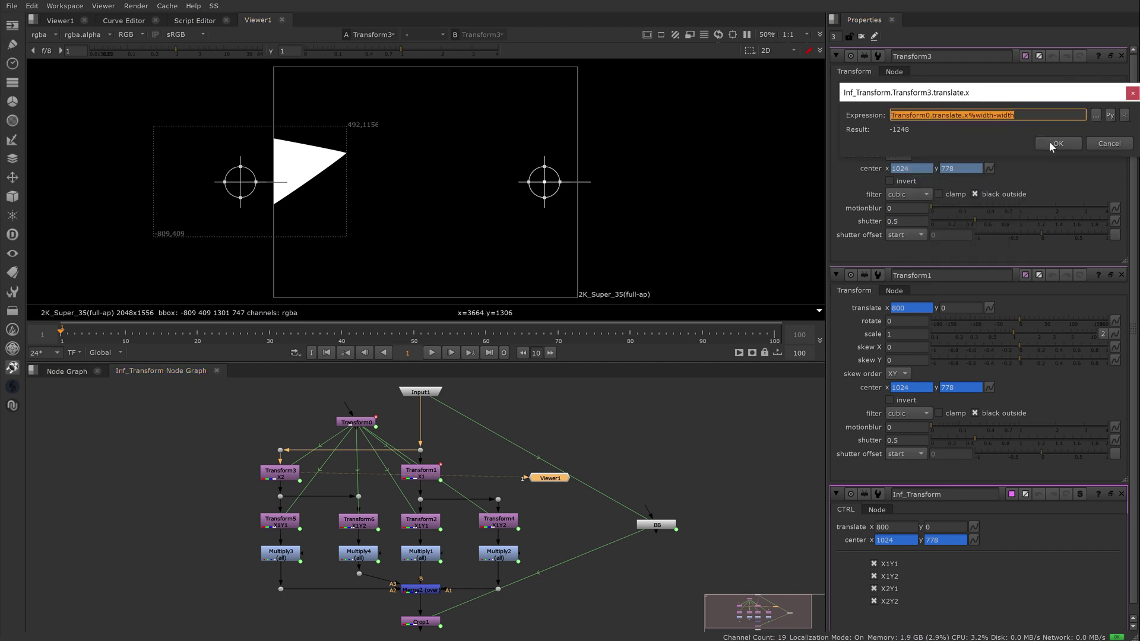
pyautogui.click(1057, 144)
# Set Inf_Transform's translate x to 0 and raise it in increments of 1 up to 15.
pyautogui.click(891, 527)
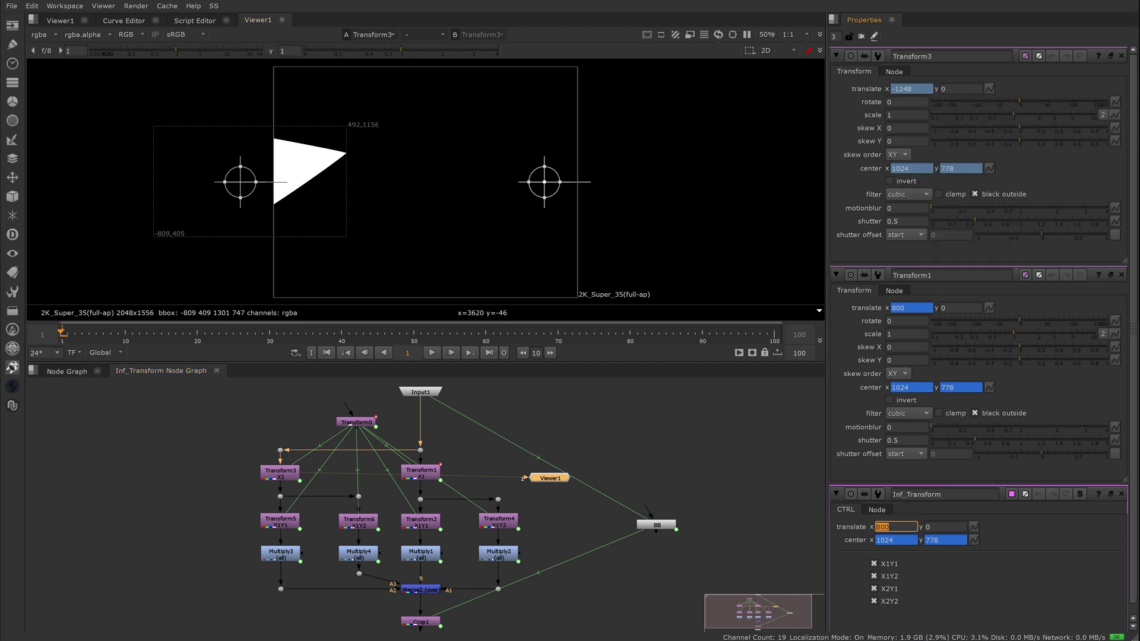
pyautogui.write('0')
pyautogui.press('Return')
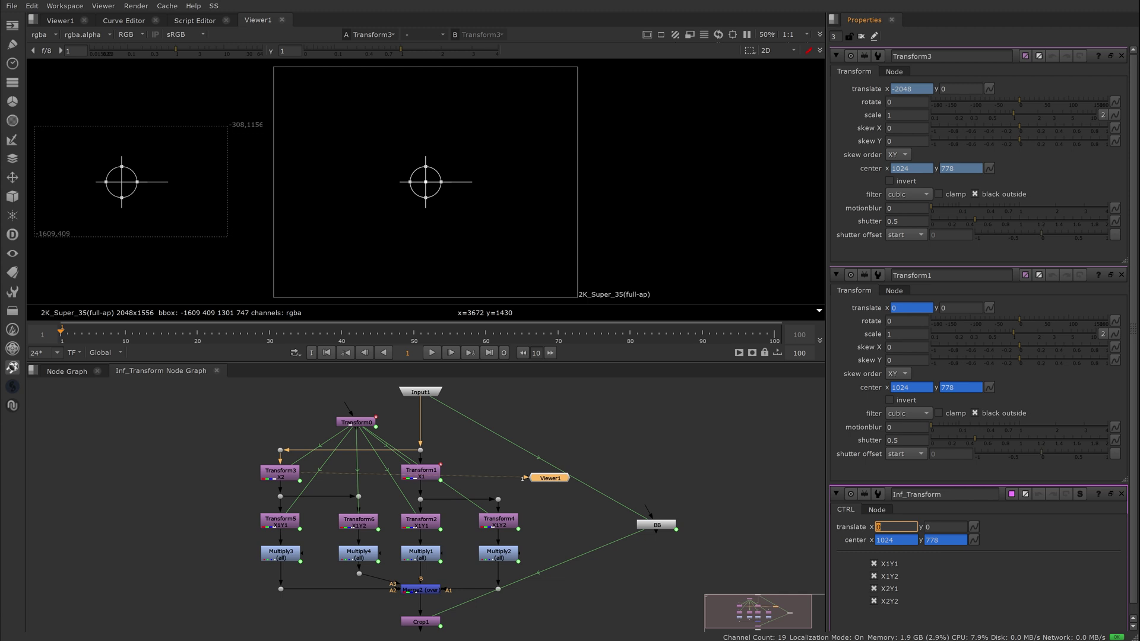
pyautogui.press('Up')
pyautogui.press('Up')
pyautogui.press('Up')
pyautogui.press('Up')
pyautogui.press('Up')
pyautogui.press('Up')
pyautogui.press('Up')
pyautogui.press('Up')
pyautogui.press('Up')
pyautogui.press('Up')
pyautogui.press('Up')
pyautogui.press('Up')
pyautogui.press('Up')
pyautogui.press('Up')
pyautogui.press('Up')
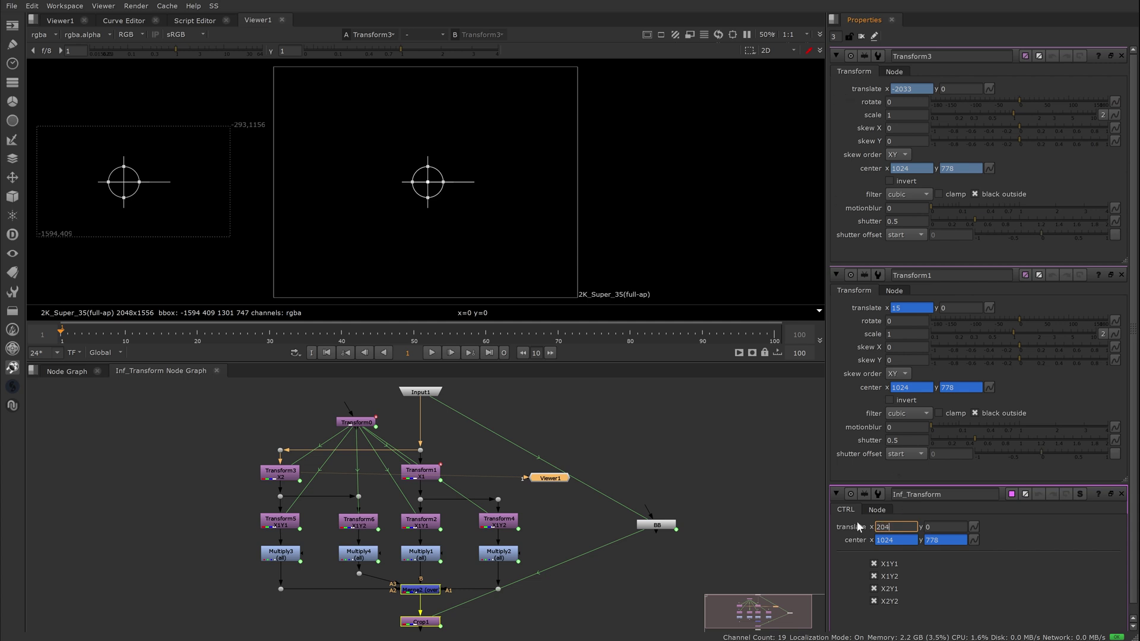
# Set Inf_Transform's translate x to 2047 and raise it by 1 to 2048.
pyautogui.write('2047')
pyautogui.press('Return')
pyautogui.press('Right')
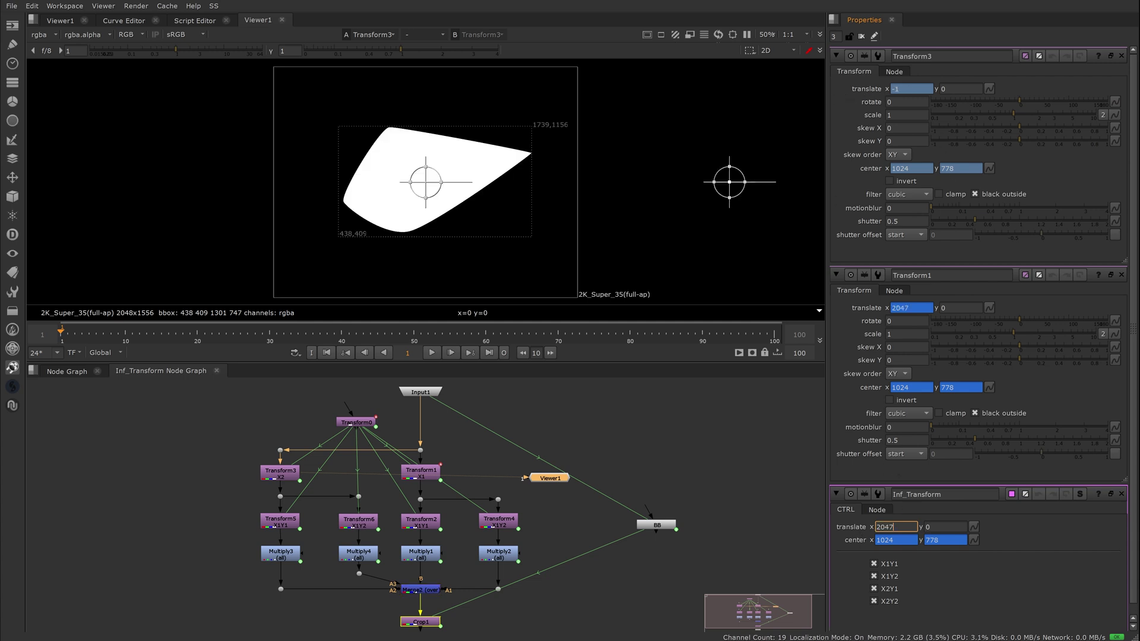
pyautogui.press('Up')
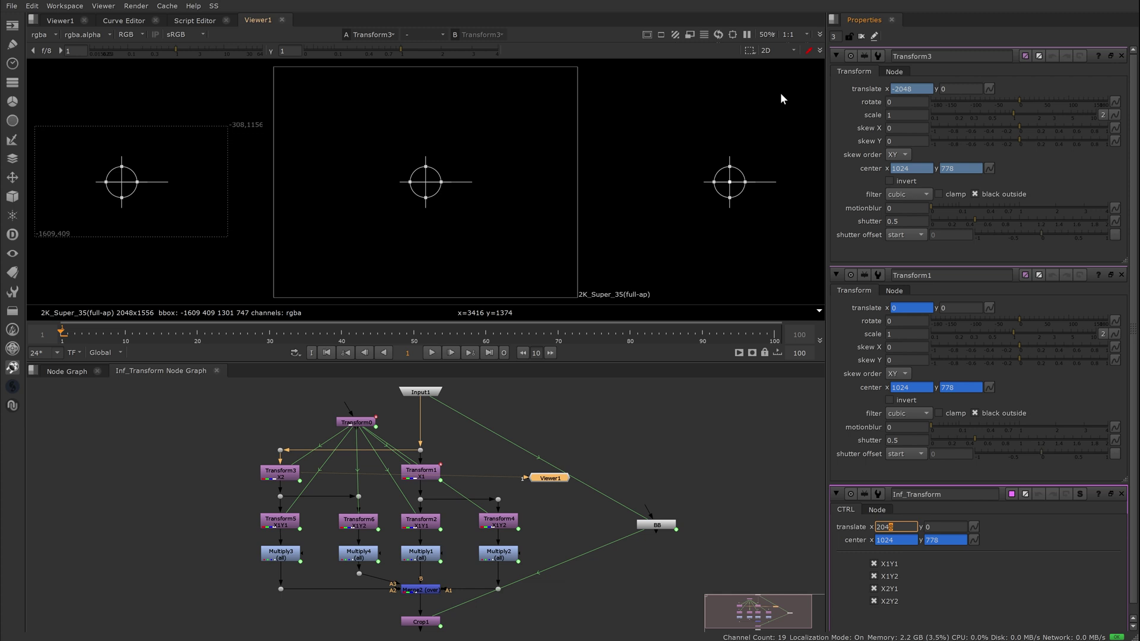
# Return to the main node graph with only Inf_Transform's properties open and reset its translate x to 0.
pyautogui.click(59, 372)
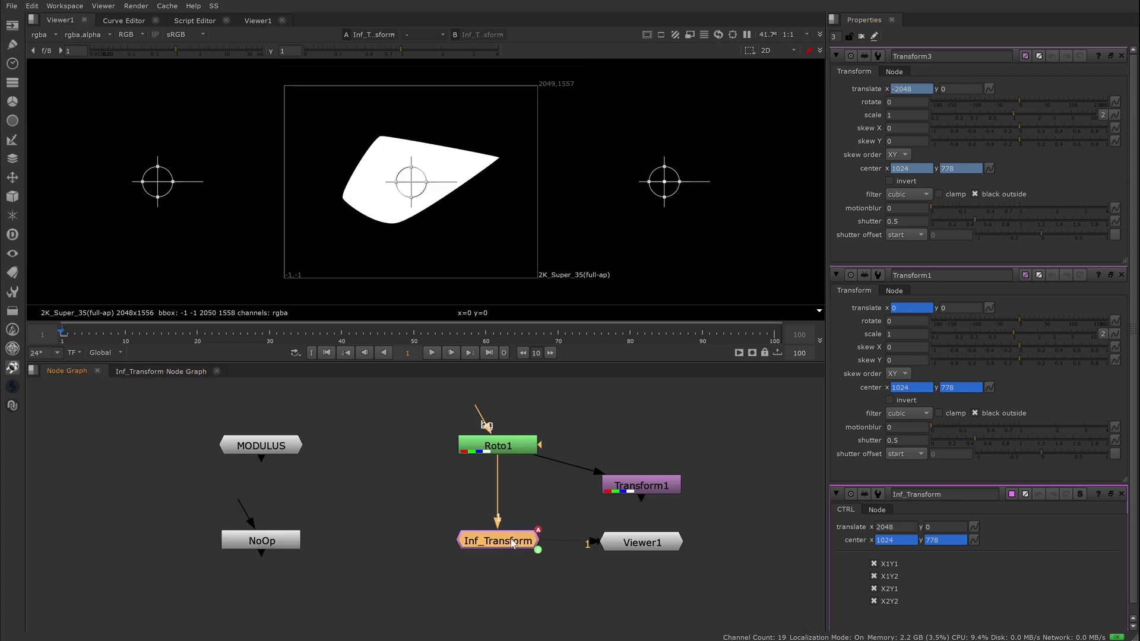
pyautogui.doubleClick(894, 89)
pyautogui.write('0')
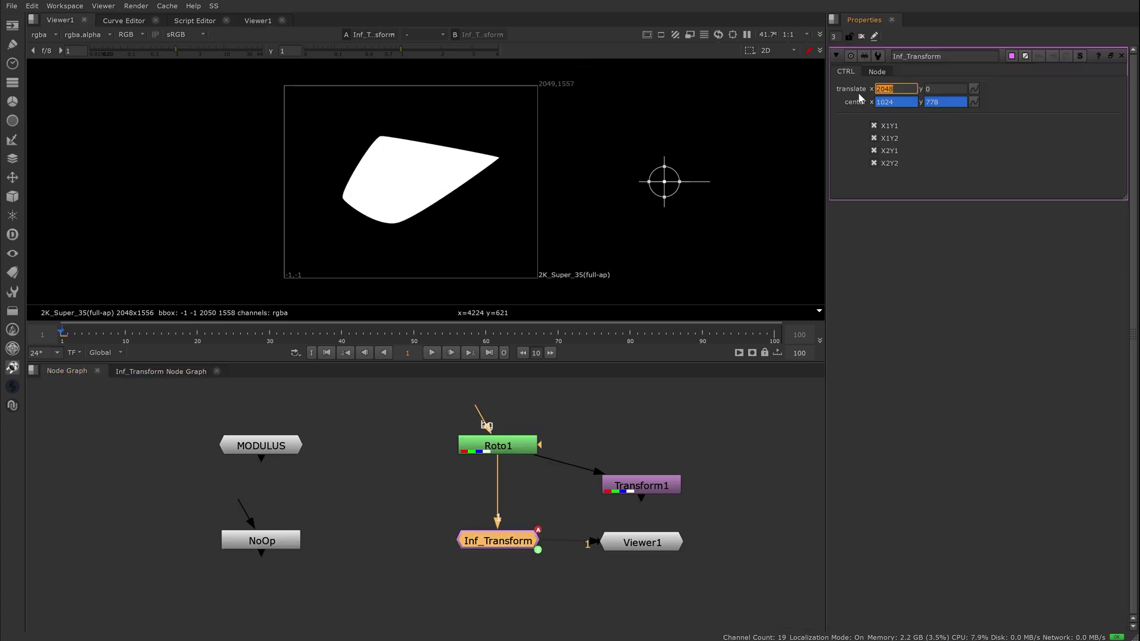
pyautogui.press('Return')
# Move the shape towards the frame's upper-right corner and toggle the X1Y2 and X2Y1 copies.
pyautogui.moveTo(409, 184); pyautogui.dragTo(553, 75)
pyautogui.click(874, 137)
pyautogui.click(873, 151)
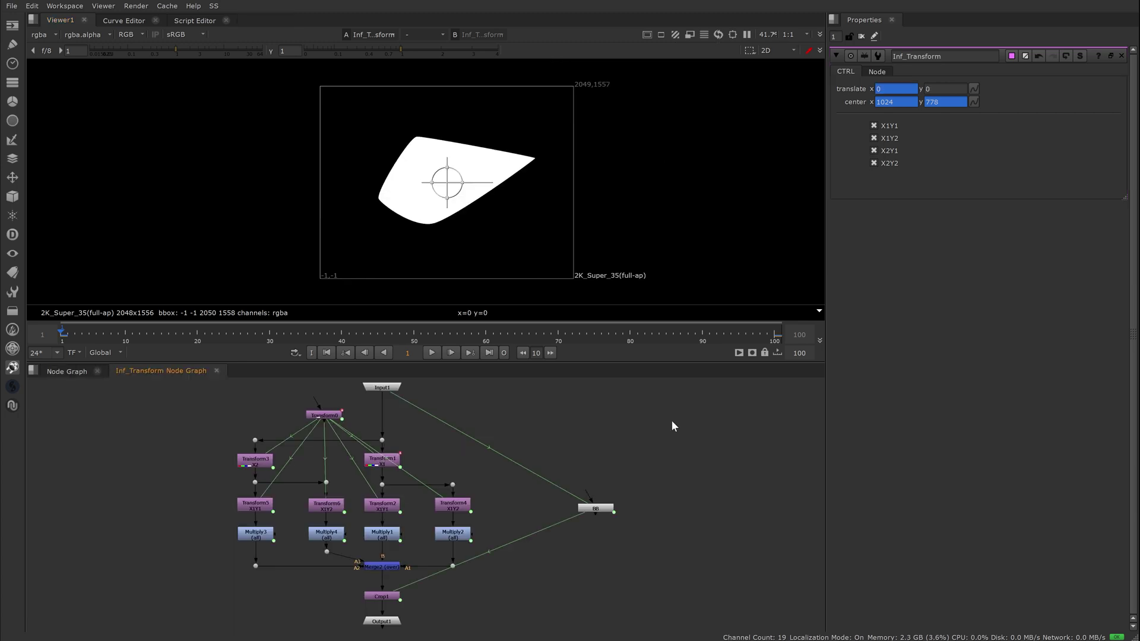
# Examine the bounding box values of the BB node inside Inf_Transform and select the Crop1 node.
pyautogui.doubleClick(609, 505)
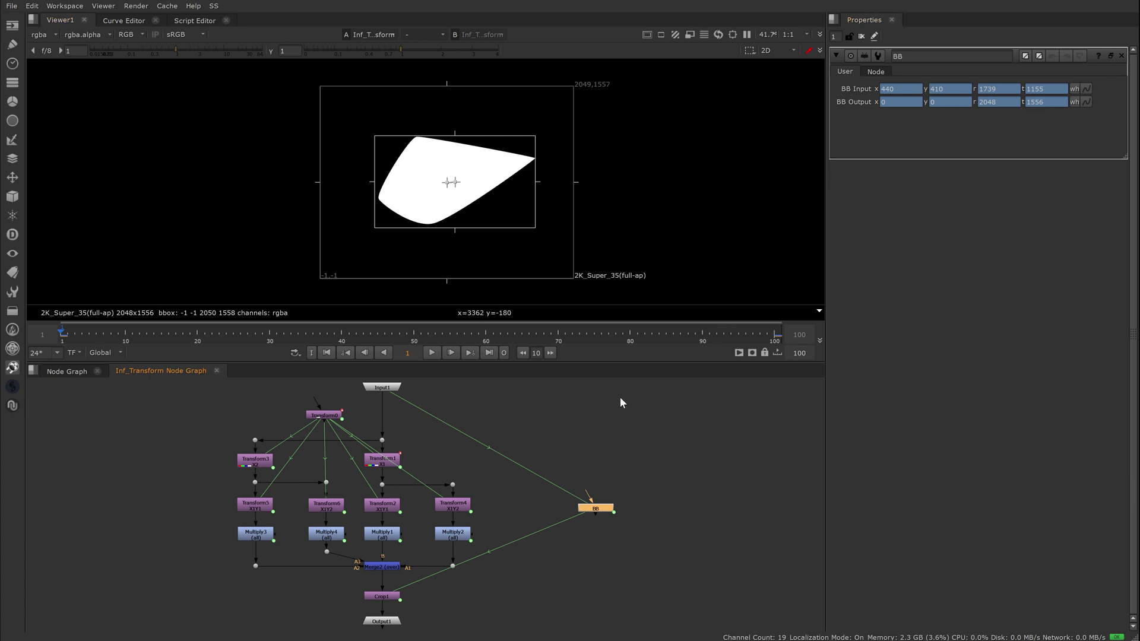
pyautogui.click(390, 596)
# Return to the main node graph and play back the Inf_Transform animation.
pyautogui.click(68, 372)
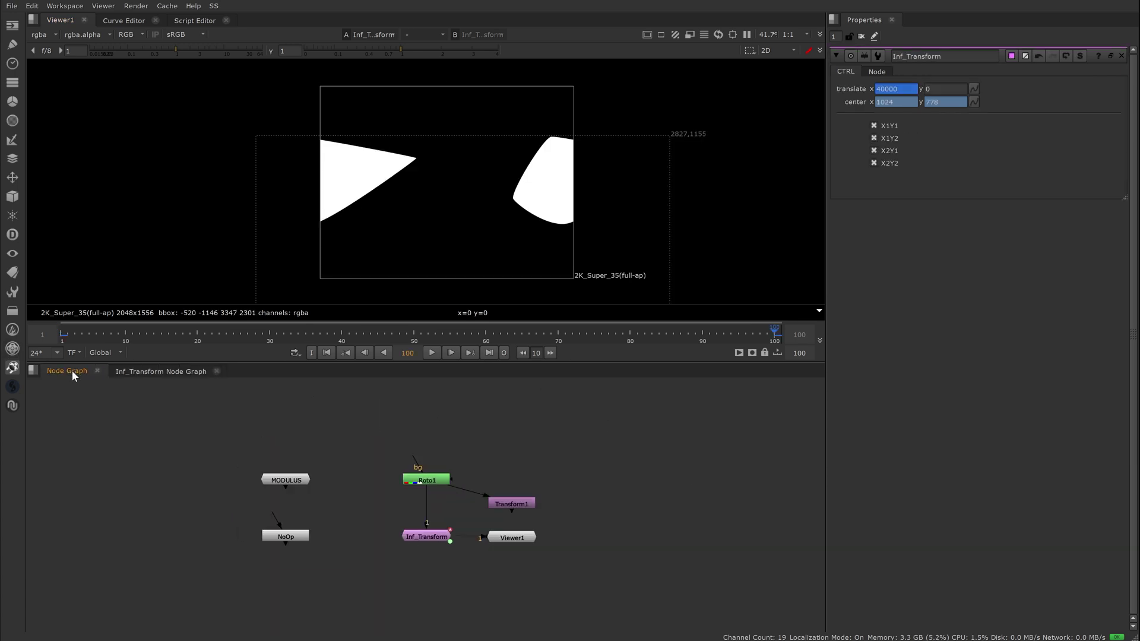
pyautogui.click(432, 353)
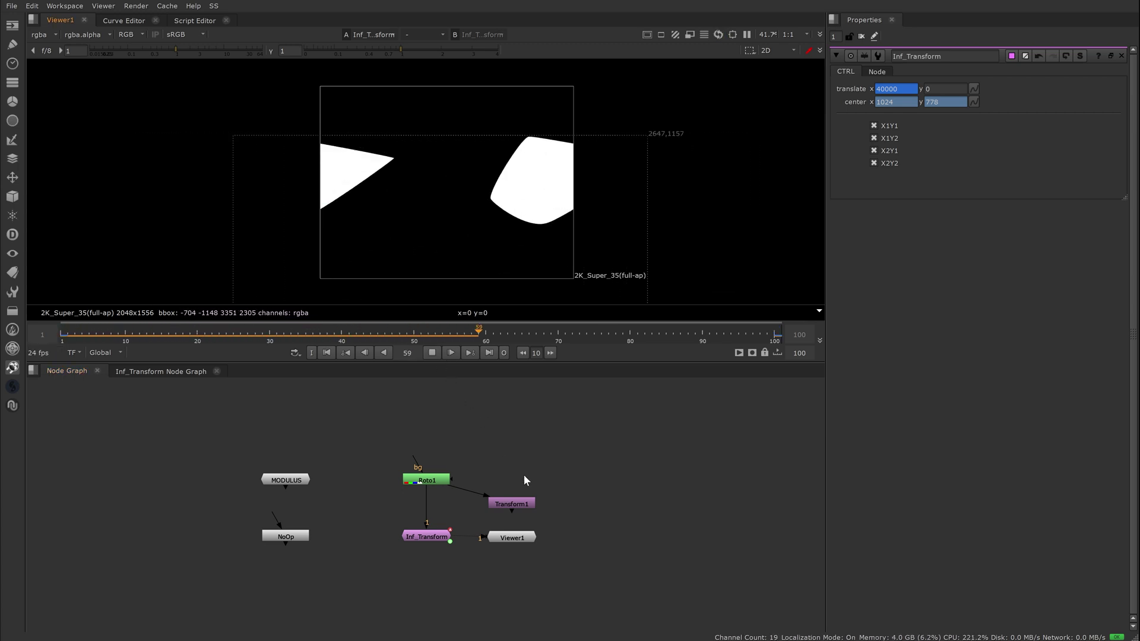
pyautogui.click(432, 353)
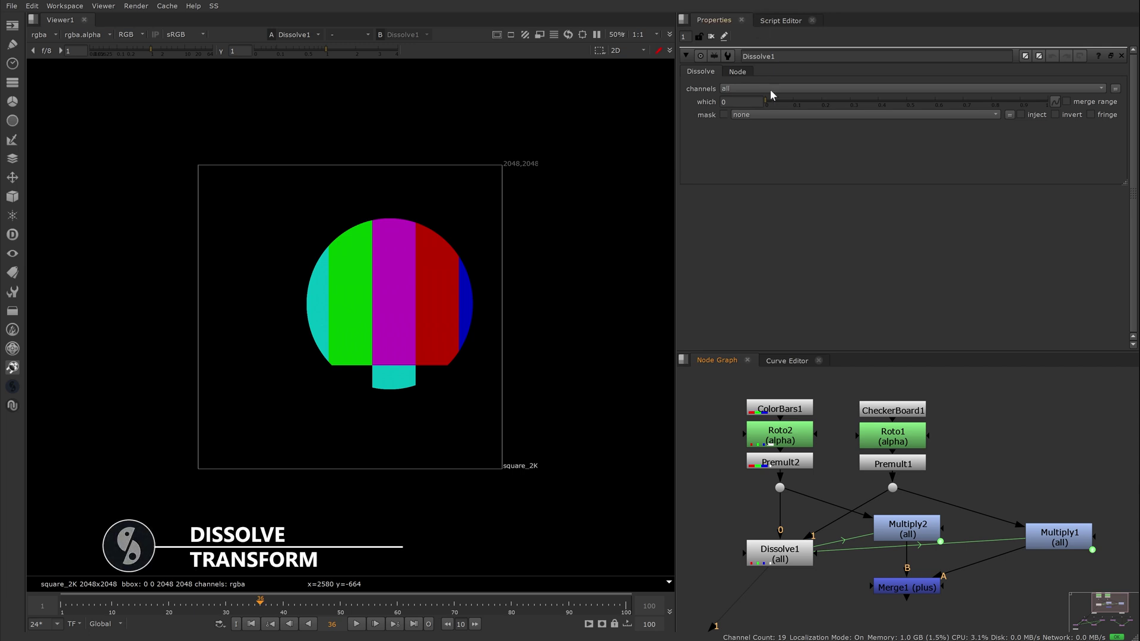
# Set Dissolve1's which to 0.2 and view Multiply1's output with its properties open.
pyautogui.moveTo(770, 101); pyautogui.dragTo(822, 106)
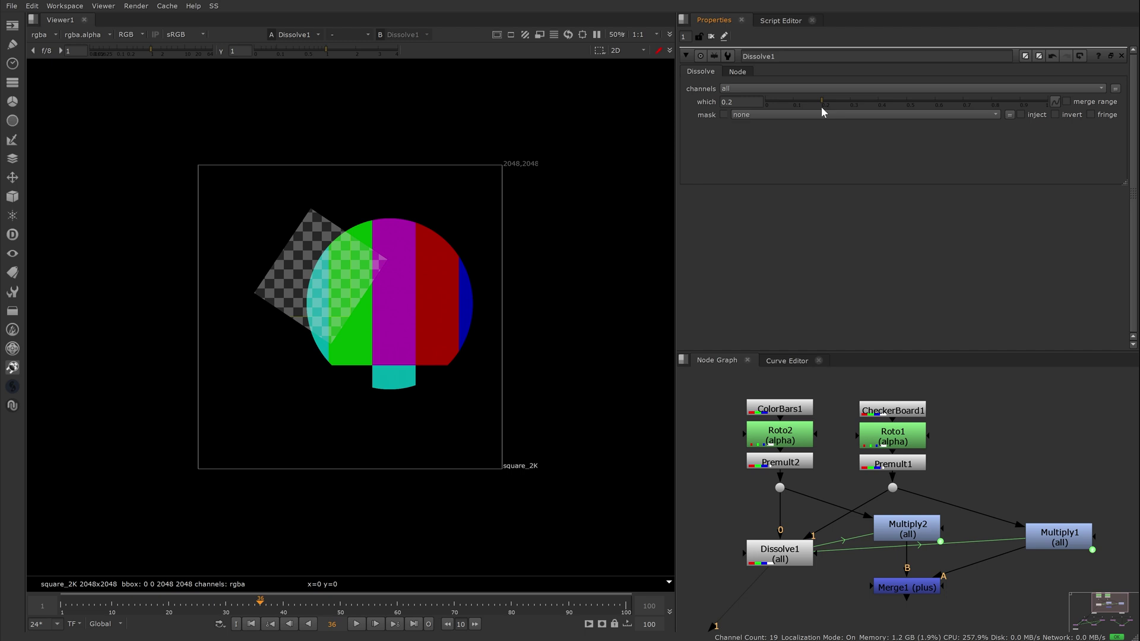
pyautogui.doubleClick(1064, 535)
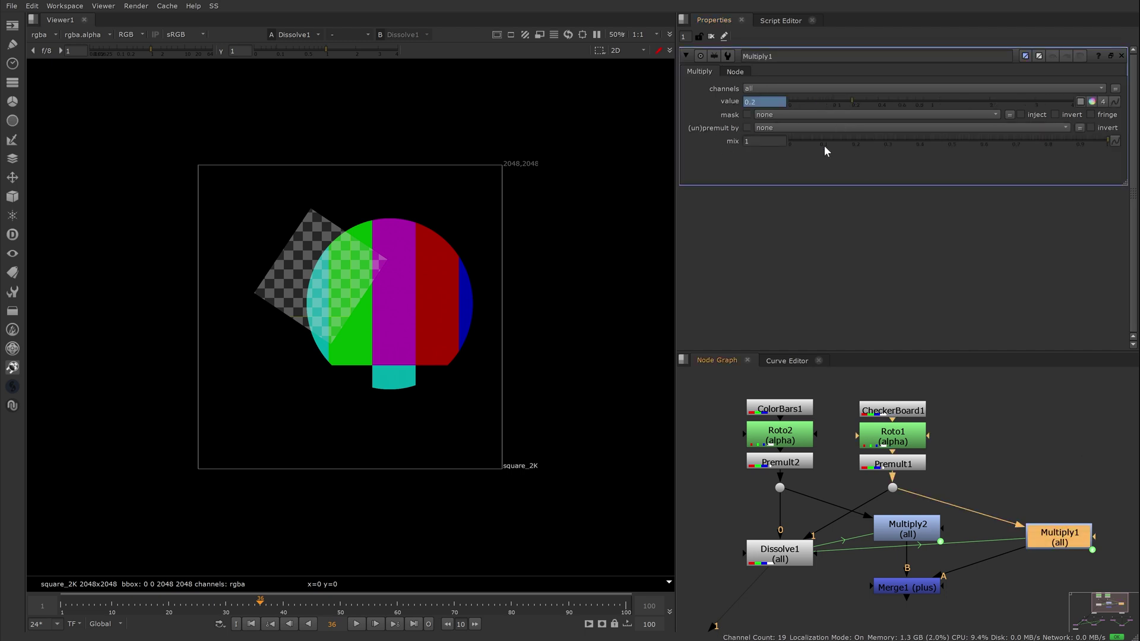
pyautogui.press('1')
pyautogui.click(1021, 480)
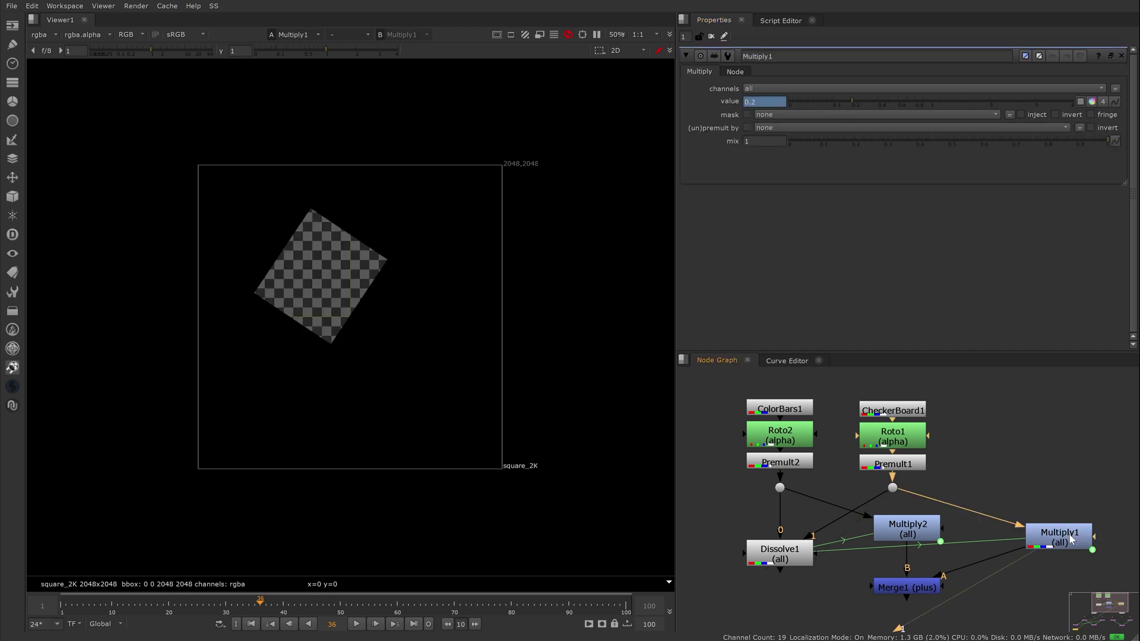
# View the color bars branch at the dot below Premult2 and inspect Multiply2's value expression.
pyautogui.click(780, 488)
pyautogui.press('1')
pyautogui.doubleClick(914, 528)
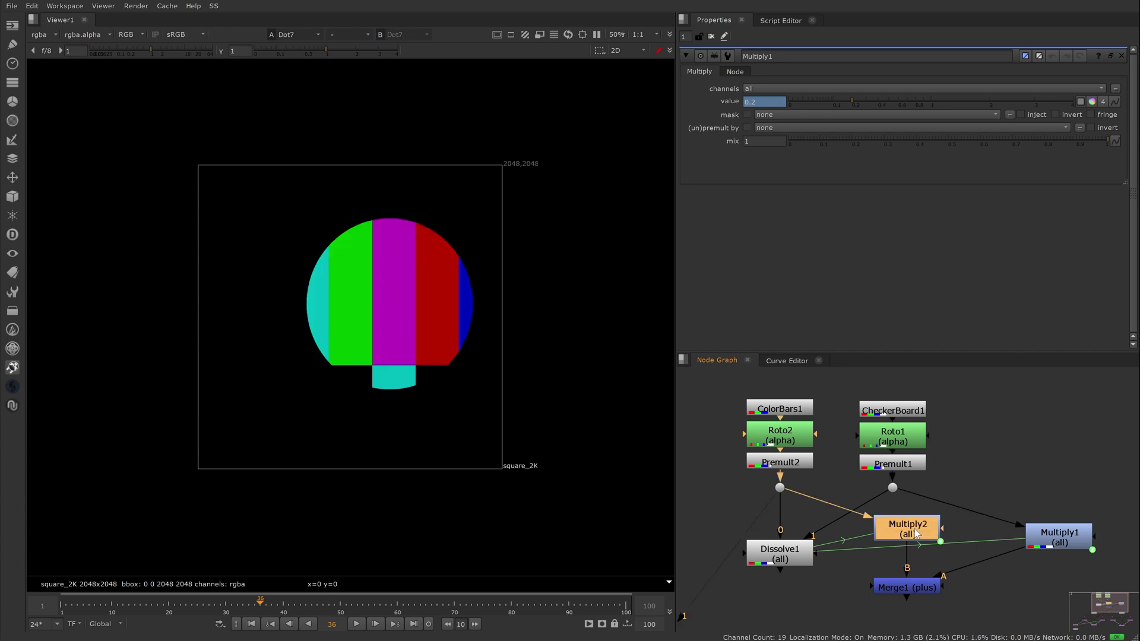
pyautogui.rightClick(751, 97)
pyautogui.click(794, 135)
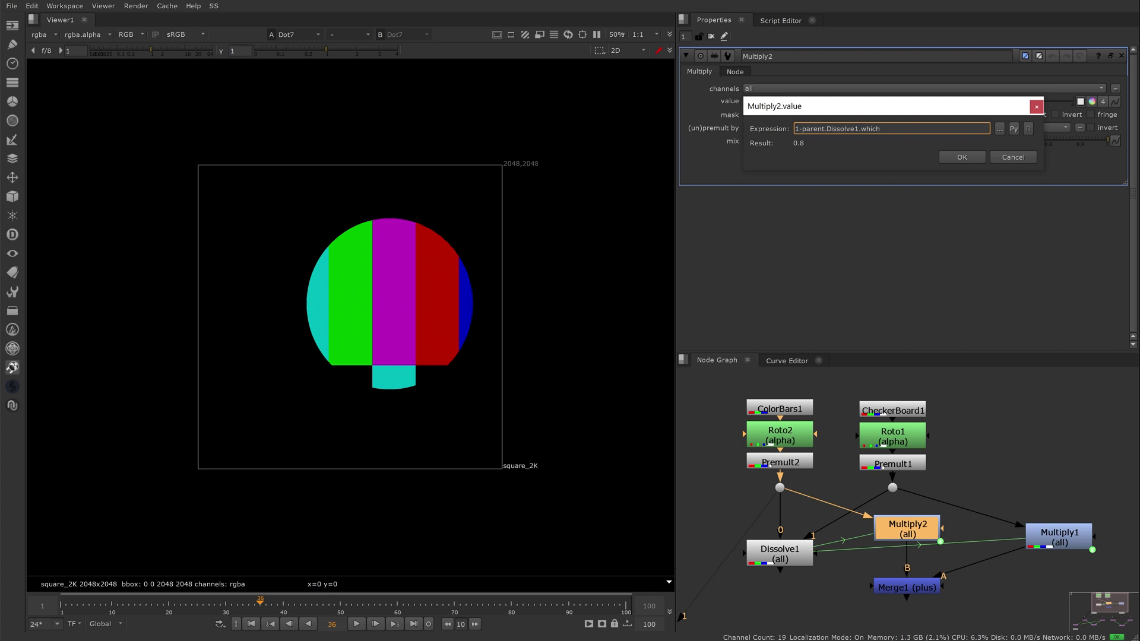
pyautogui.click(962, 158)
pyautogui.click(1008, 506)
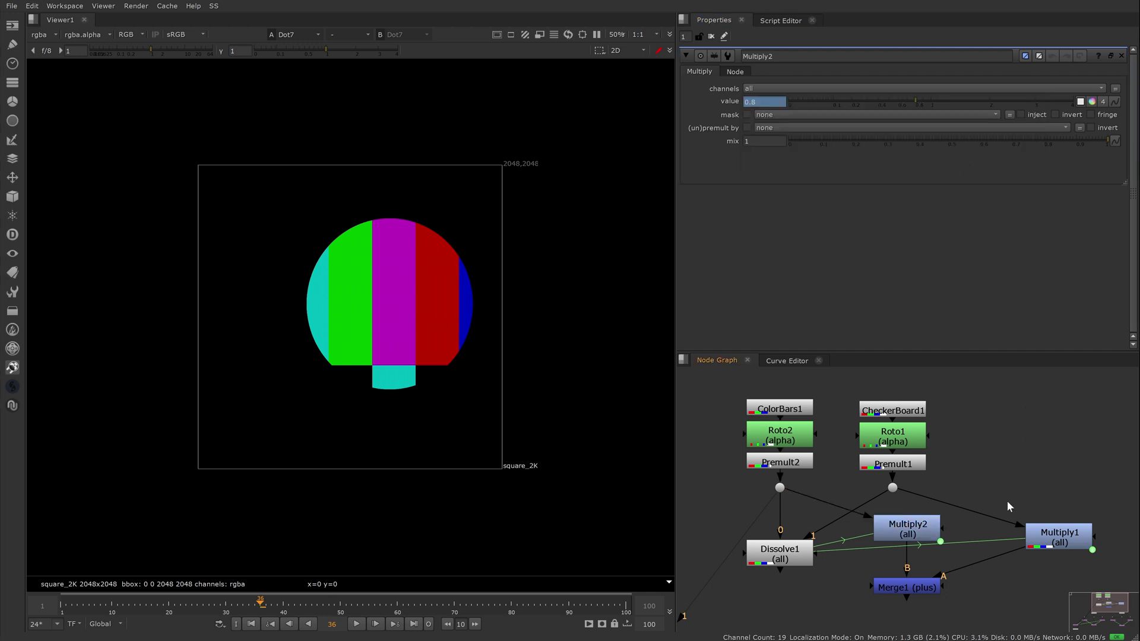
# Compare the outputs of Merge1 and Dissolve1 in the viewer and close all node properties.
pyautogui.click(926, 588)
pyautogui.press('1')
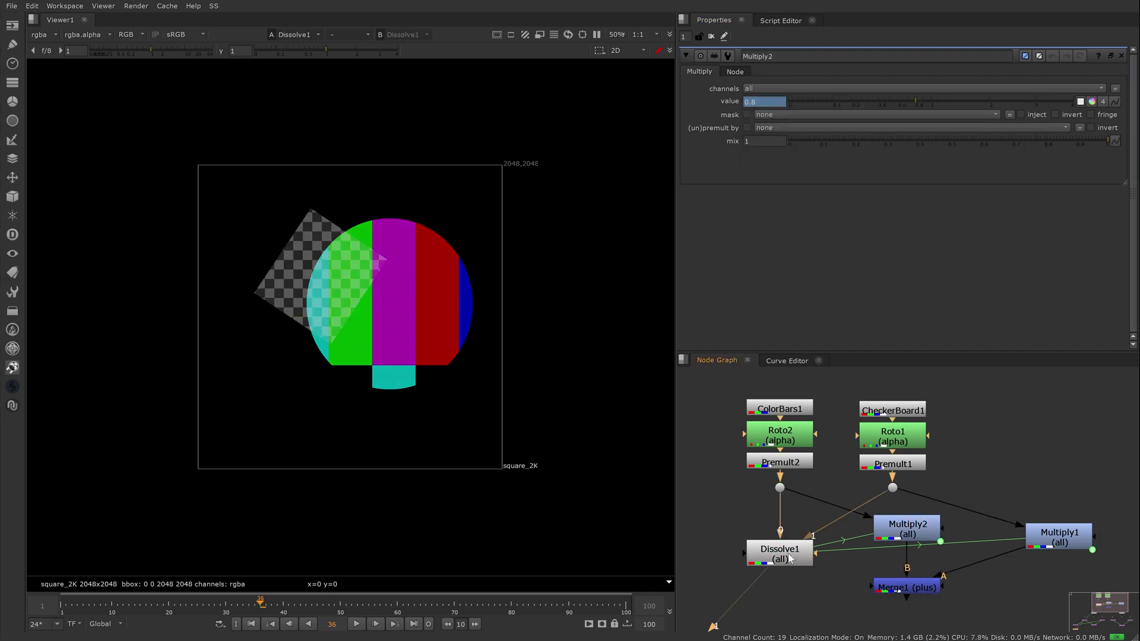
pyautogui.click(714, 37)
# View the first animated Transform node below Square1, Transform6, and play back its movement.
pyautogui.scroll(-3, 867, 490)
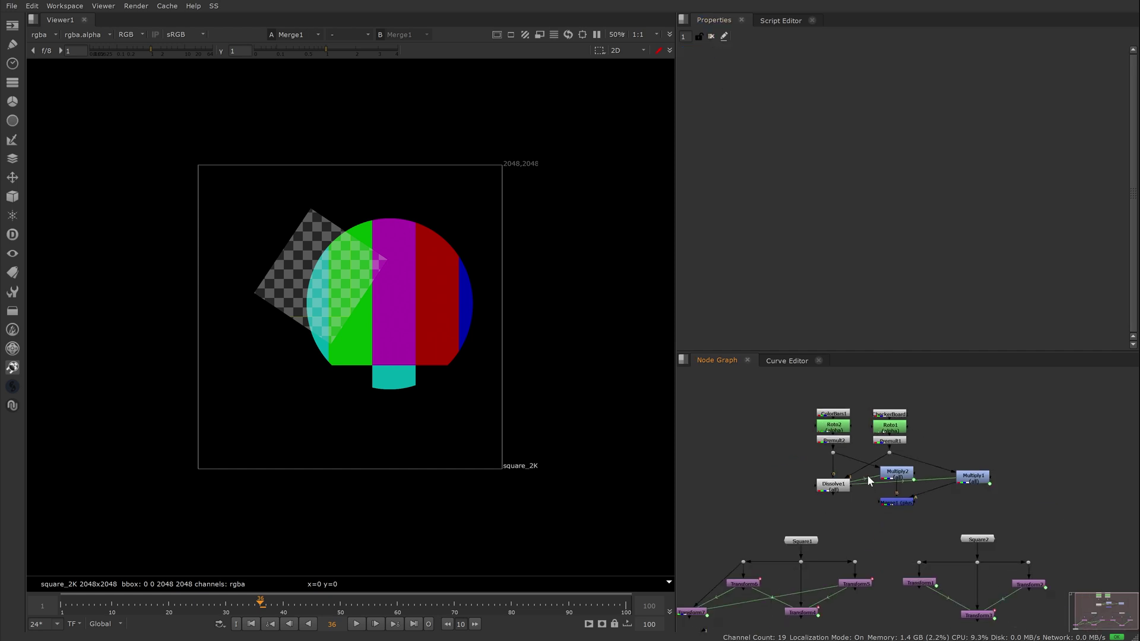
pyautogui.click(861, 455)
pyautogui.press('1')
pyautogui.moveTo(908, 439); pyautogui.dragTo(902, 520, button='middle')
pyautogui.click(804, 551)
pyautogui.press('1')
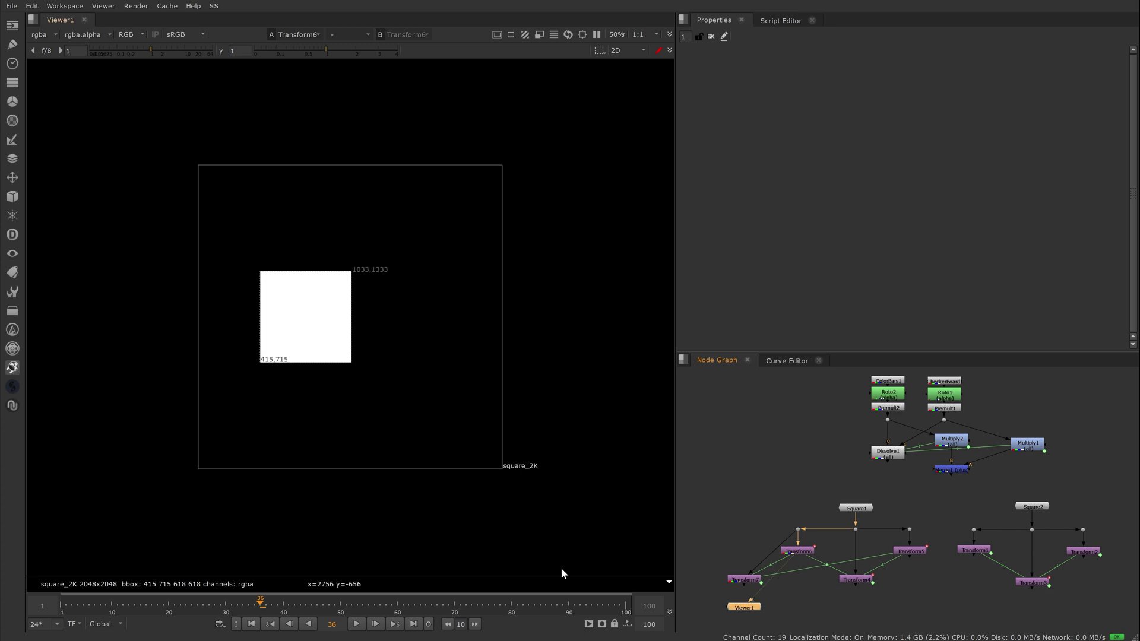
pyautogui.click(357, 624)
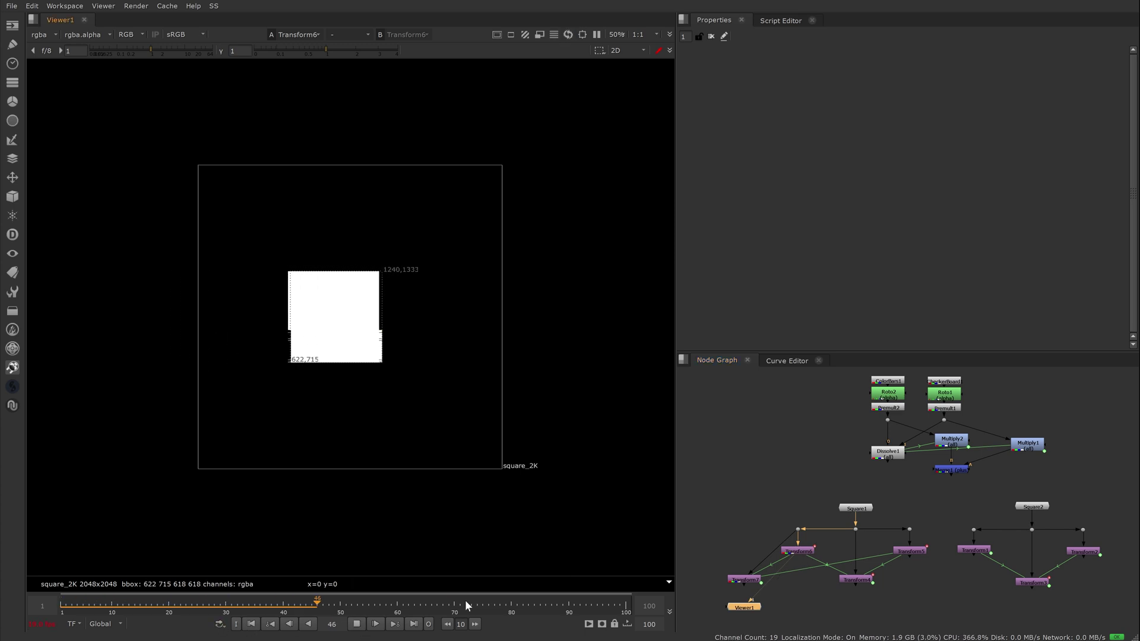
# View Transform5, the other animated transform below Square1, during playback and stop at frame 56.
pyautogui.click(918, 553)
pyautogui.press('1')
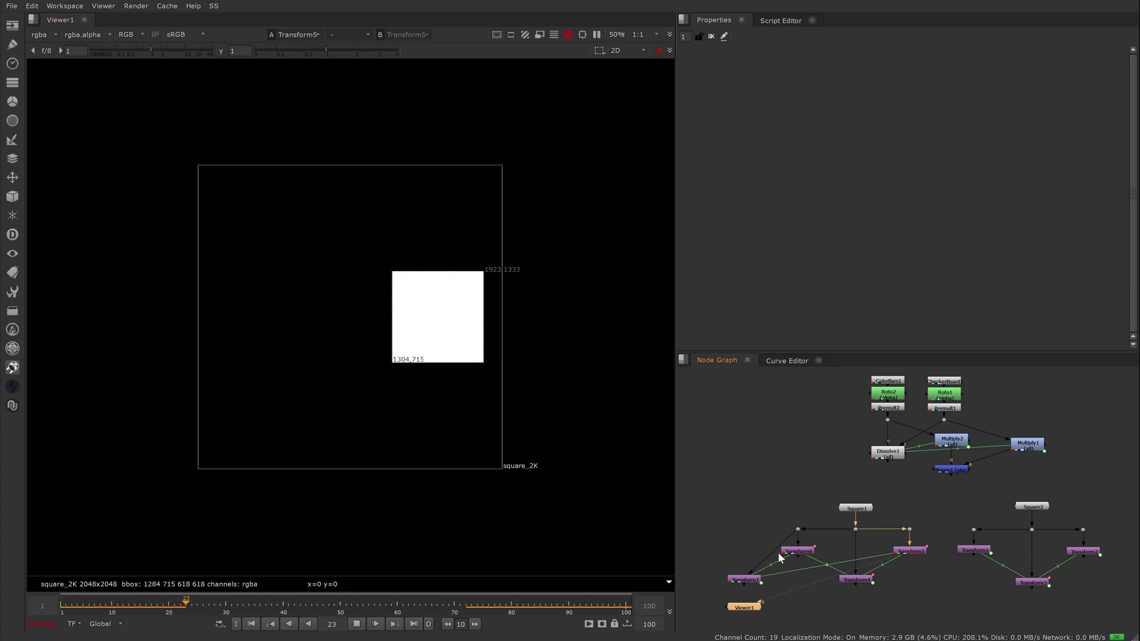
pyautogui.click(359, 625)
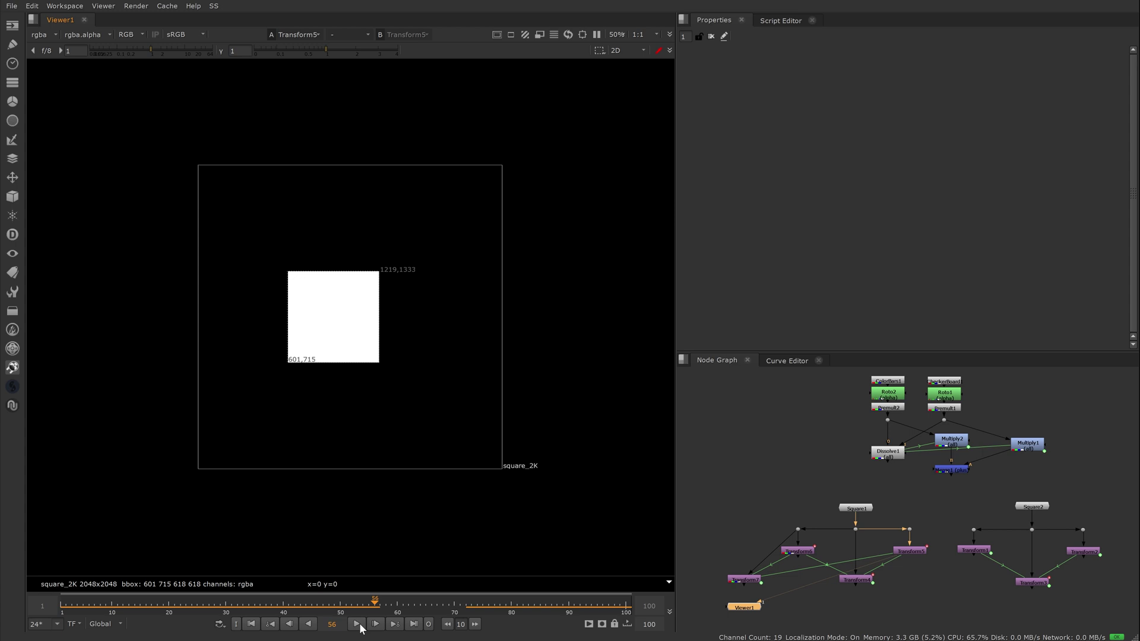
# Open Transform7's T_Dissolve controls and sweep the Dissolve value back to 0.
pyautogui.doubleClick(746, 581)
pyautogui.click(760, 74)
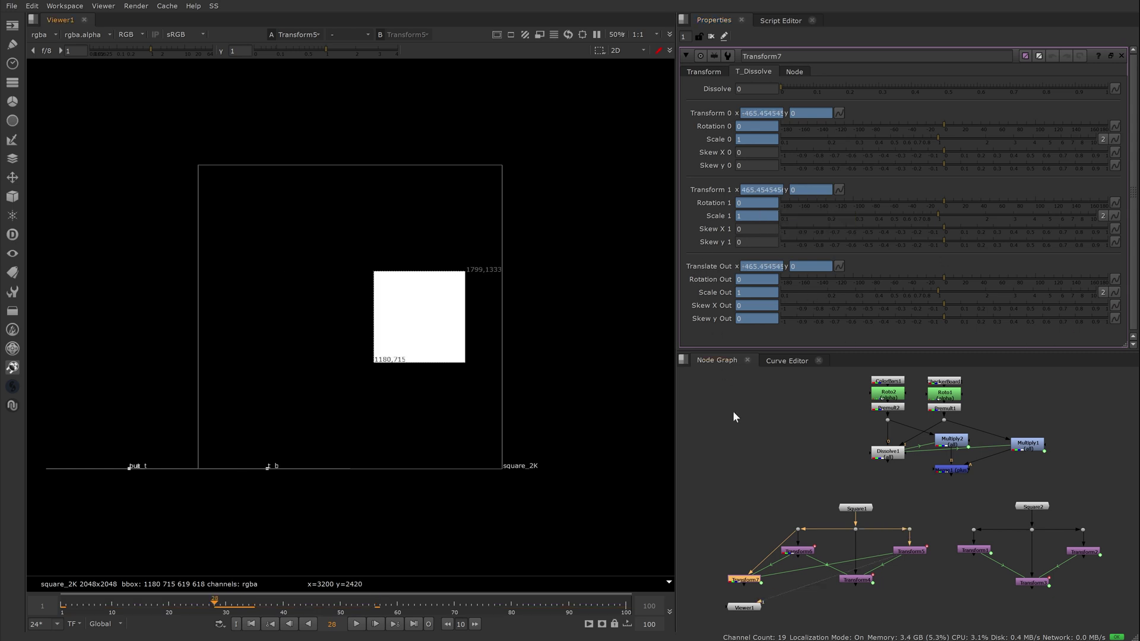
pyautogui.moveTo(803, 85)
pyautogui.mouseDown()
pyautogui.moveTo(1008, 83)
pyautogui.moveTo(776, 89)
pyautogui.mouseUp()
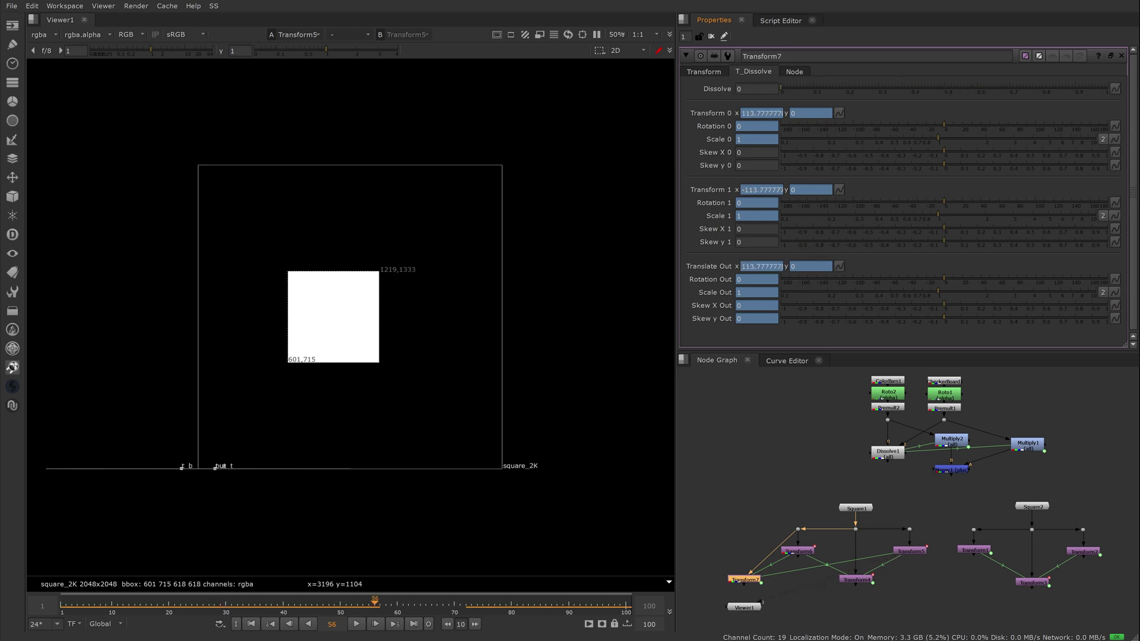
# Inspect Transform7's Translate Out x expression and examine the translate x link in its main transform settings.
pyautogui.rightClick(755, 268)
pyautogui.click(796, 345)
pyautogui.moveTo(846, 266); pyautogui.dragTo(527, 236)
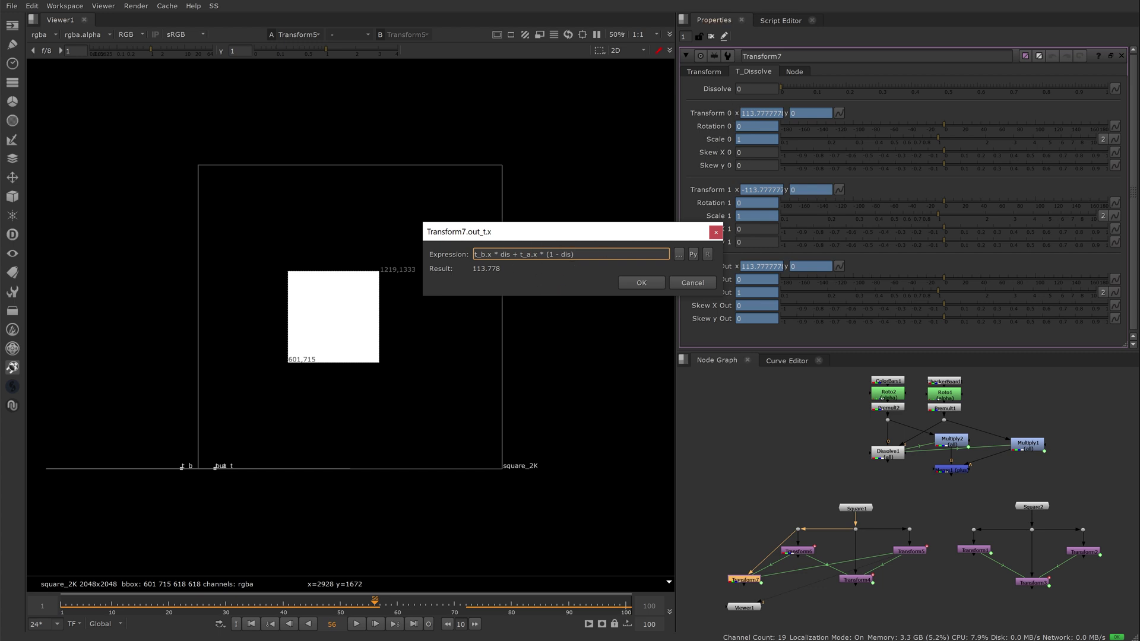
pyautogui.click(636, 278)
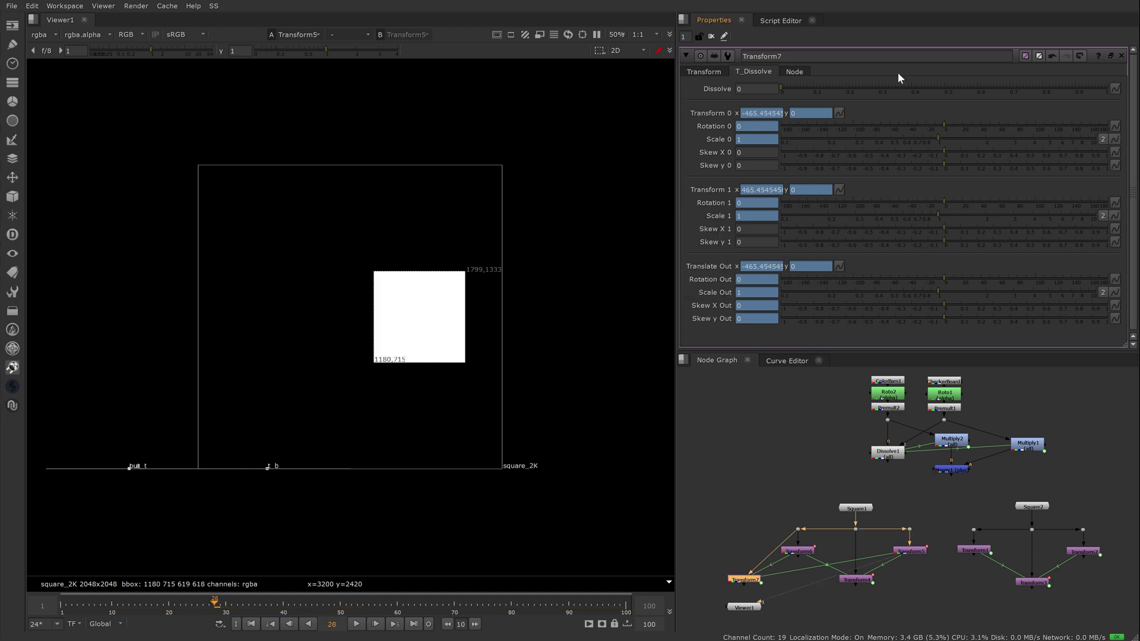
pyautogui.click(707, 70)
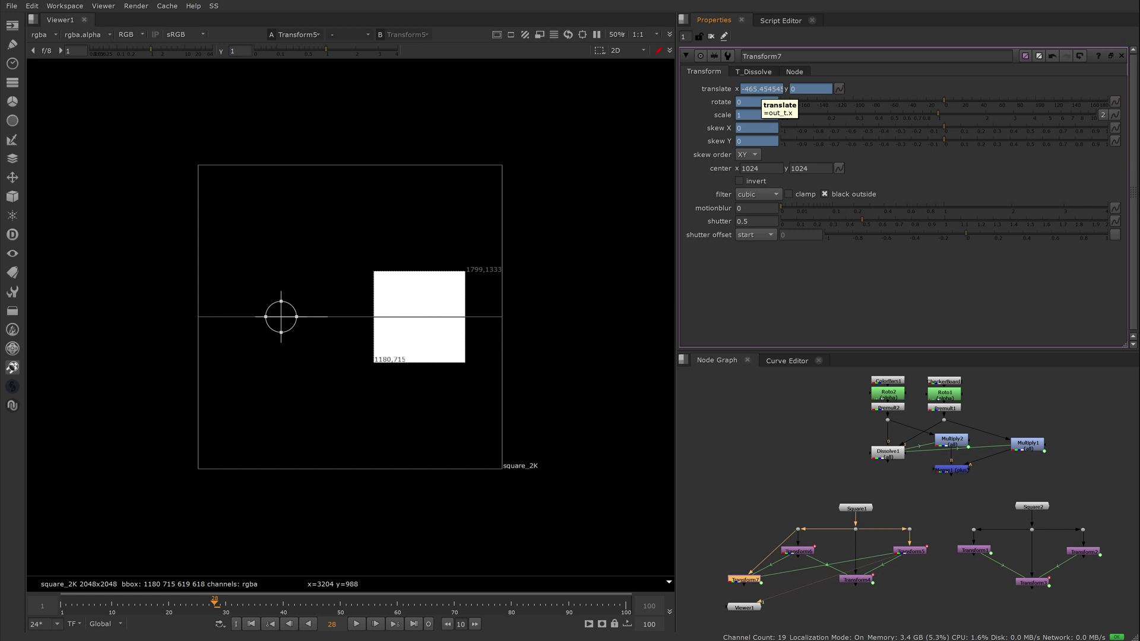
# View the middle Transform node below Square1, Transform4, and play back its blended movement.
pyautogui.click(712, 36)
pyautogui.click(856, 579)
pyautogui.press('1')
pyautogui.click(356, 624)
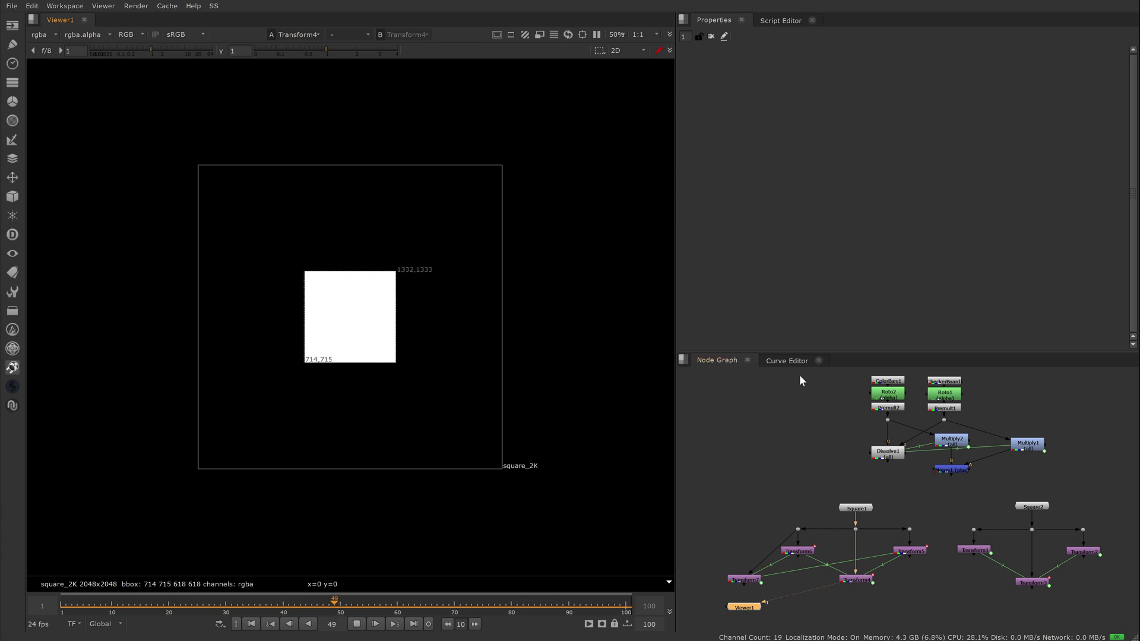
pyautogui.click(356, 624)
# View Transform1, the first animated transform below Square2, with the viewer overlay on and play back its vertical movement.
pyautogui.click(787, 361)
pyautogui.click(717, 360)
pyautogui.press('Return')
pyautogui.click(787, 360)
pyautogui.click(708, 380)
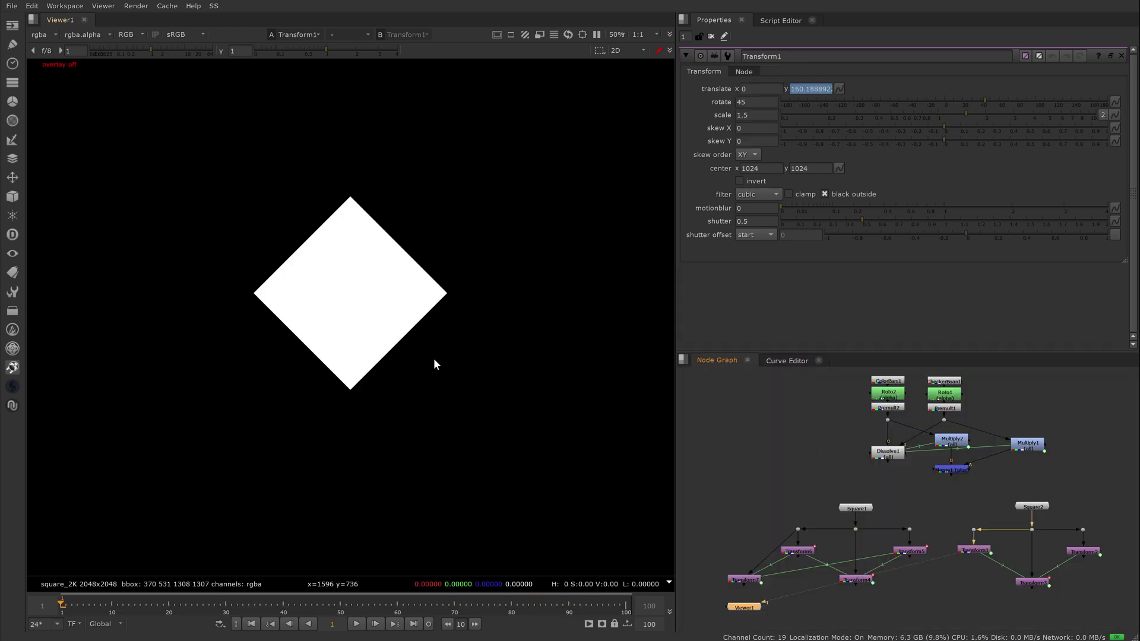
pyautogui.press('o')
pyautogui.click(357, 624)
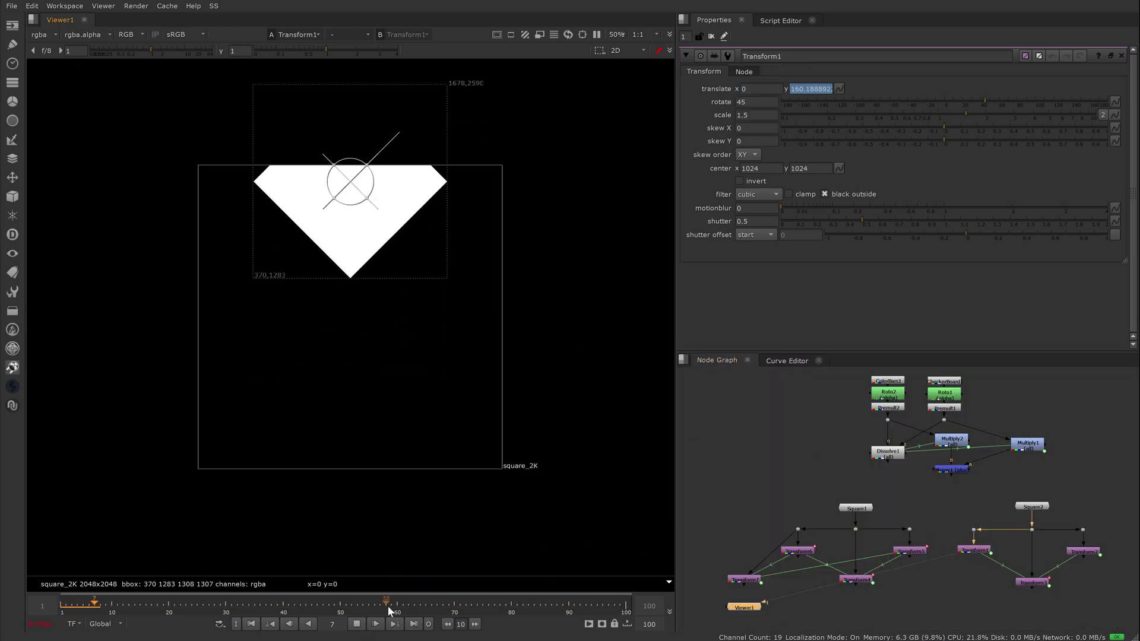
pyautogui.click(356, 624)
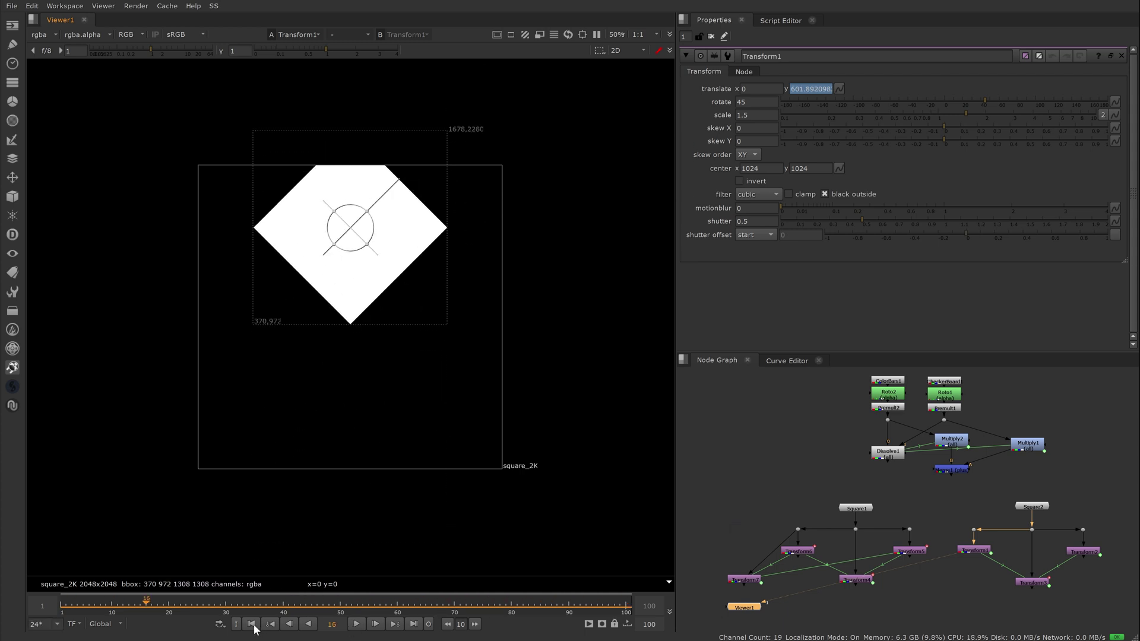
# View Transform2, the other animated transform below Square2, and play back its horizontal movement.
pyautogui.press('2')
pyautogui.click(356, 624)
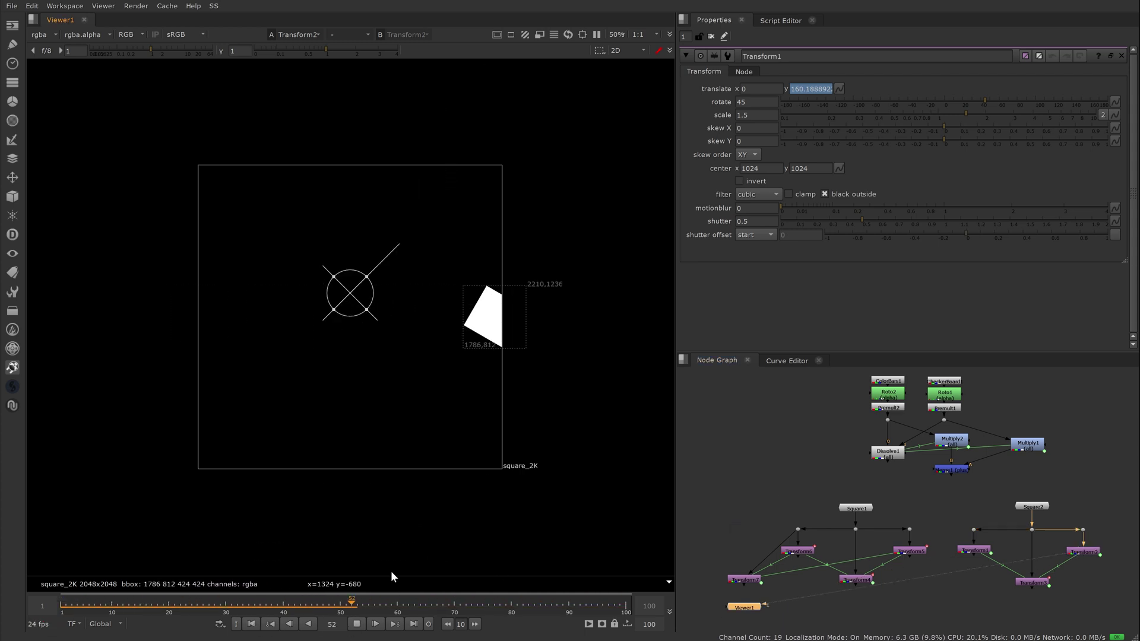
pyautogui.press('k')
# Open Transform3's T_Dissolve controls, show the node in the viewer and play back its blended motion.
pyautogui.doubleClick(1033, 582)
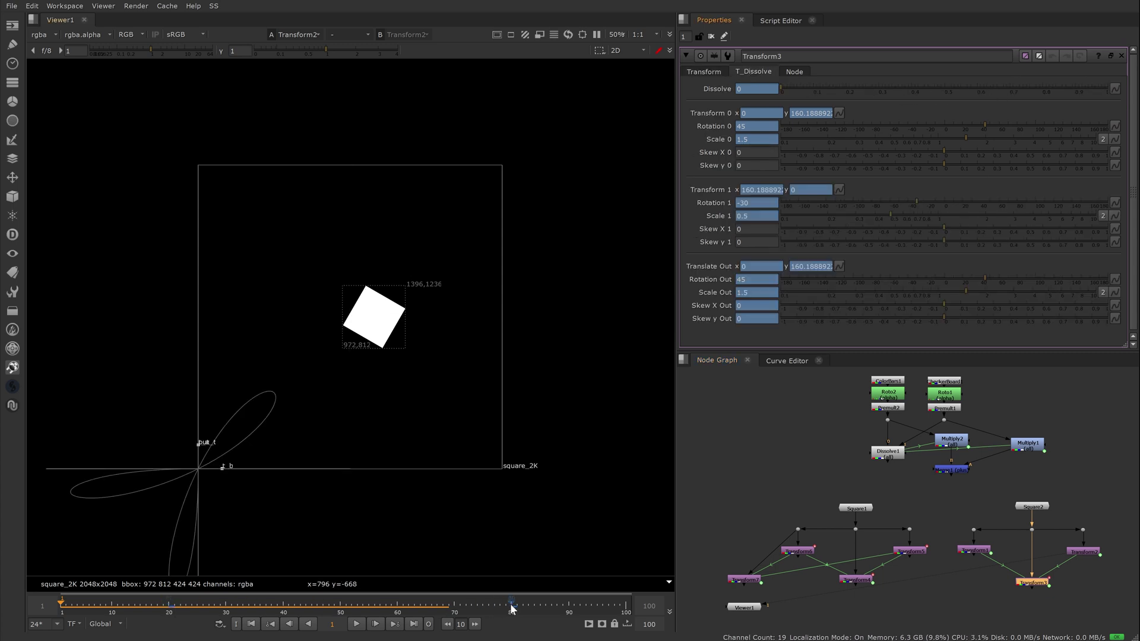
pyautogui.press('3')
pyautogui.press('l')
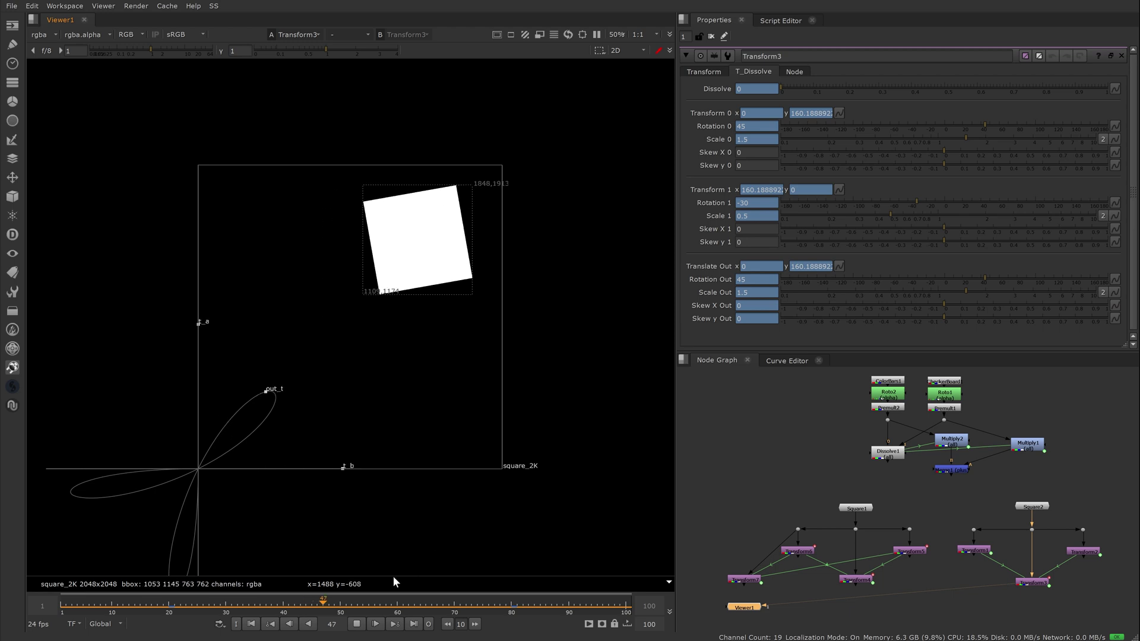
pyautogui.click(358, 624)
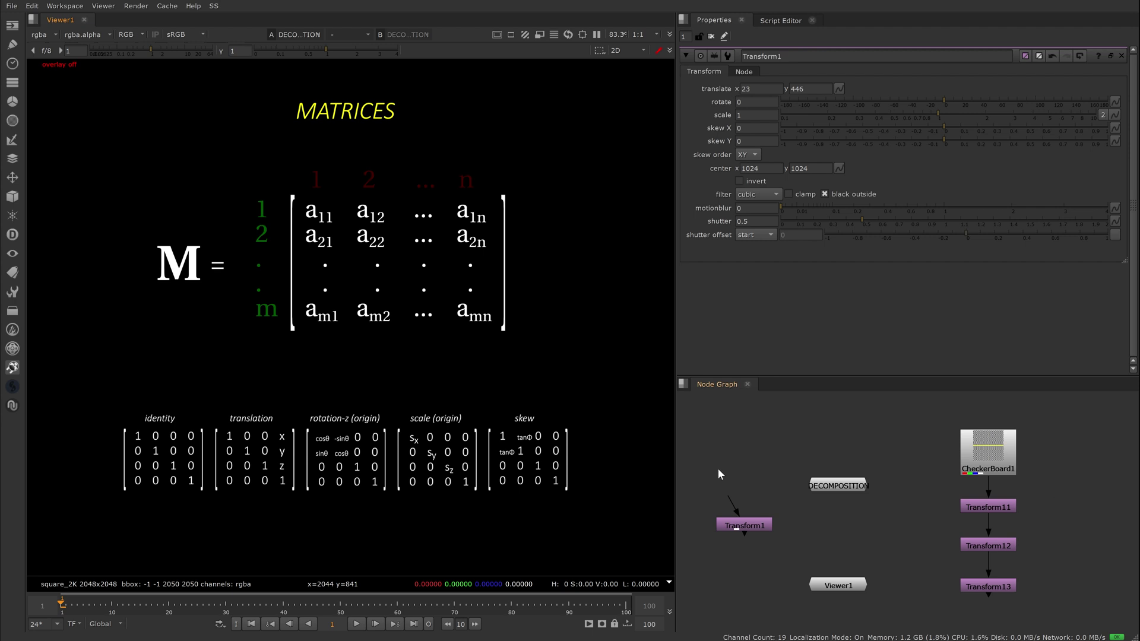
# Select the standalone Transform1 node and run the whole matrix-printing script on it.
pyautogui.click(754, 525)
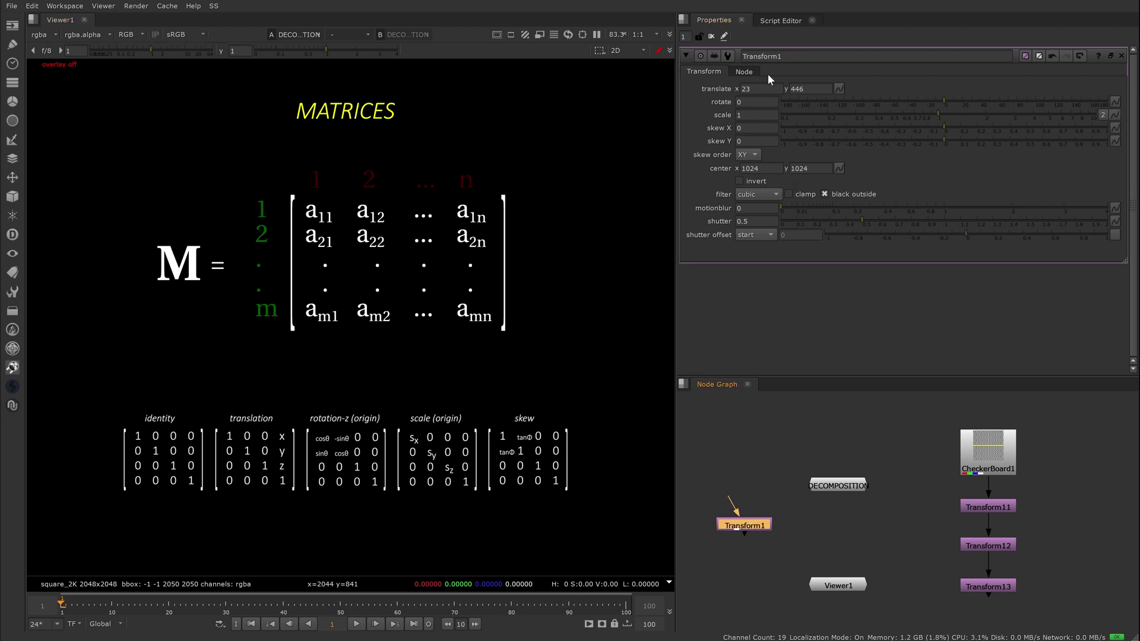
pyautogui.click(781, 20)
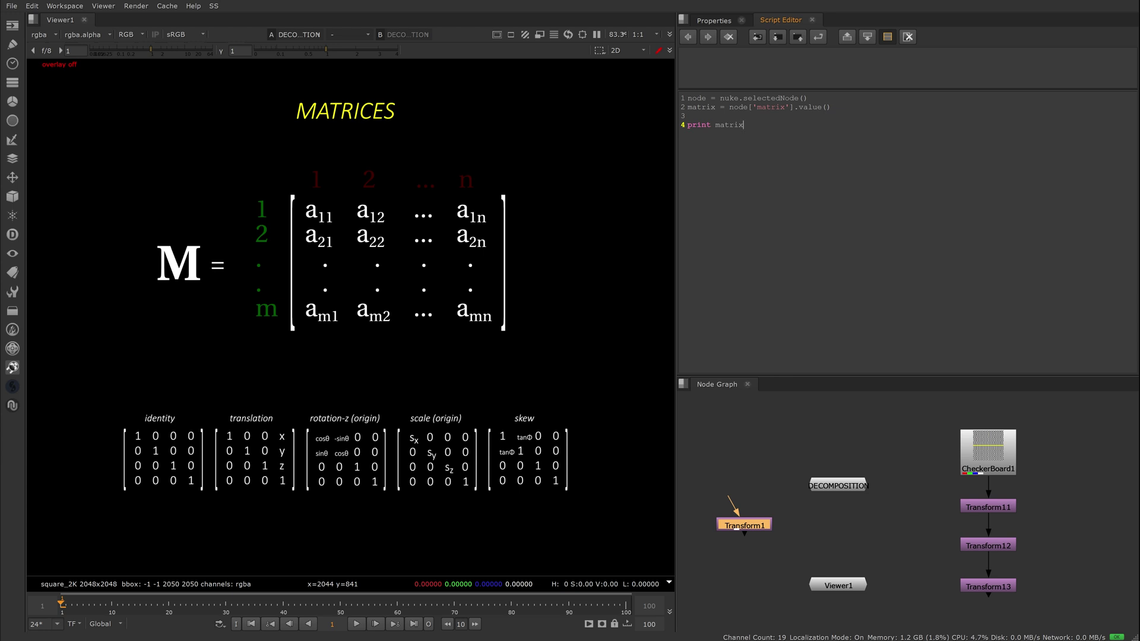
pyautogui.hotkey('ctrl', 'a')
pyautogui.hotkey('ctrl', 'Return')
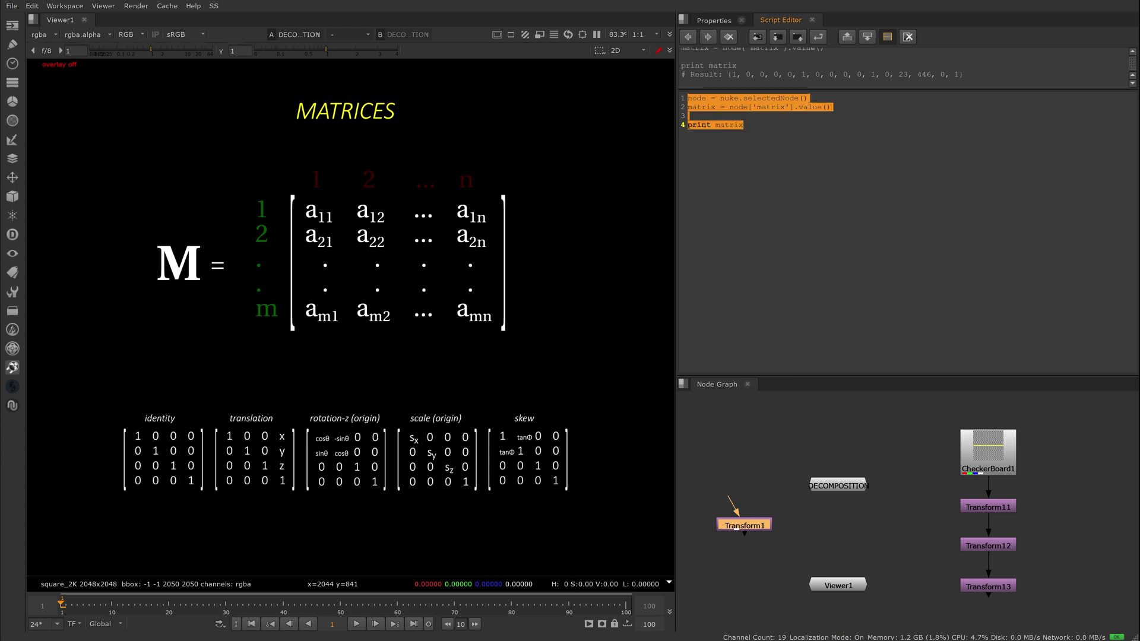
# Change Transform1's rotation and scale, and rerun the script to print its updated matrix.
pyautogui.click(714, 21)
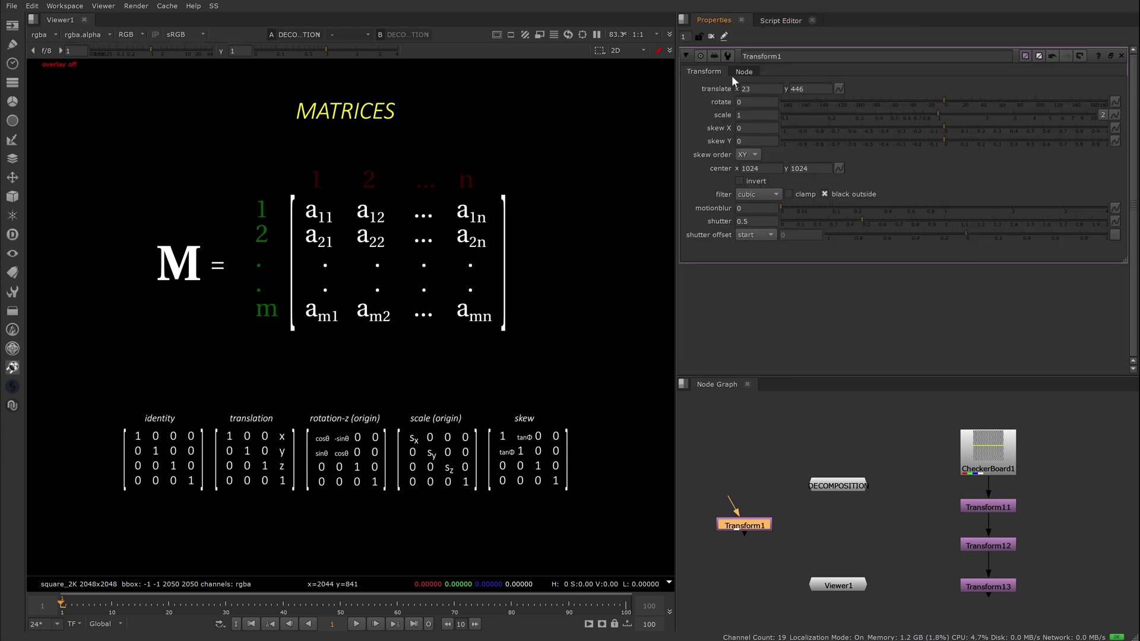
pyautogui.click(891, 115)
pyautogui.click(781, 20)
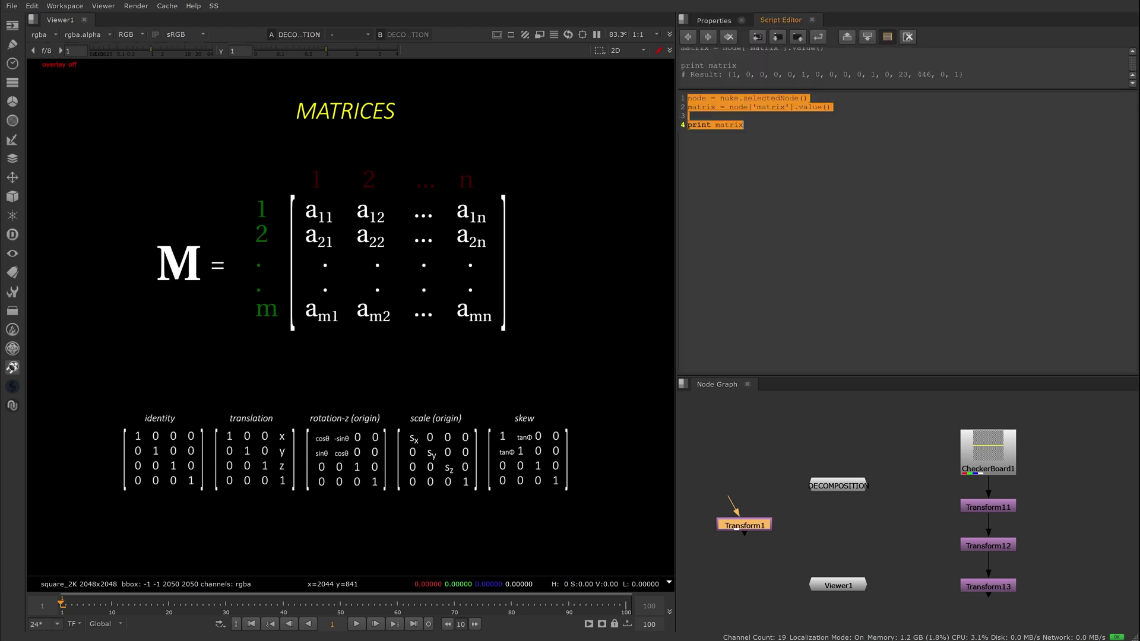
pyautogui.hotkey('ctrl', 'a')
pyautogui.hotkey('ctrl', 'Return')
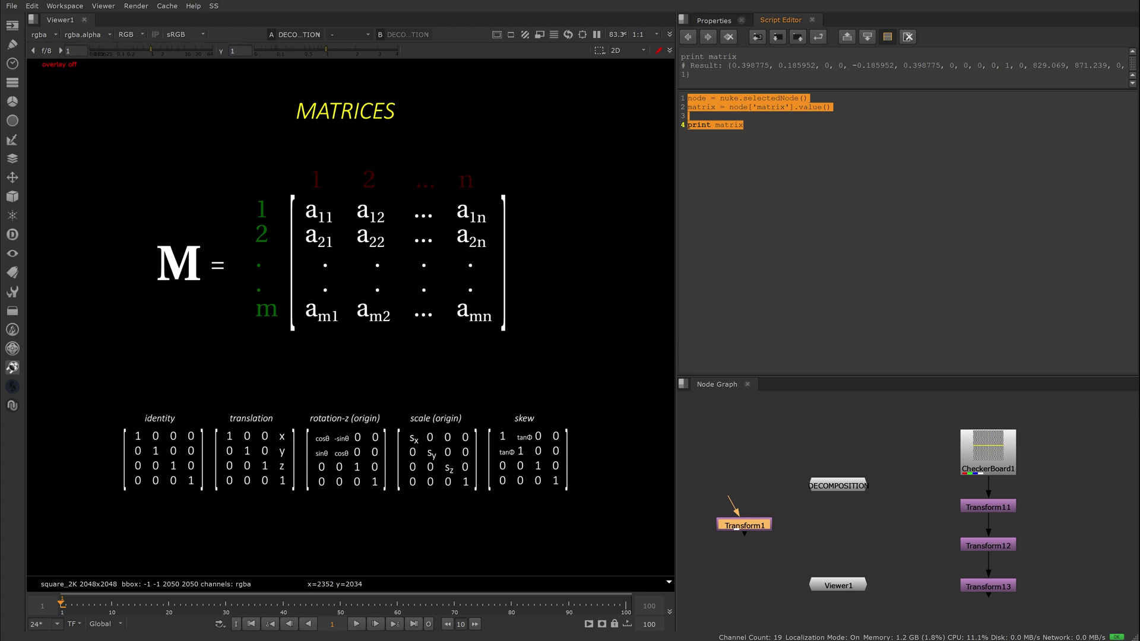
pyautogui.press('Right')
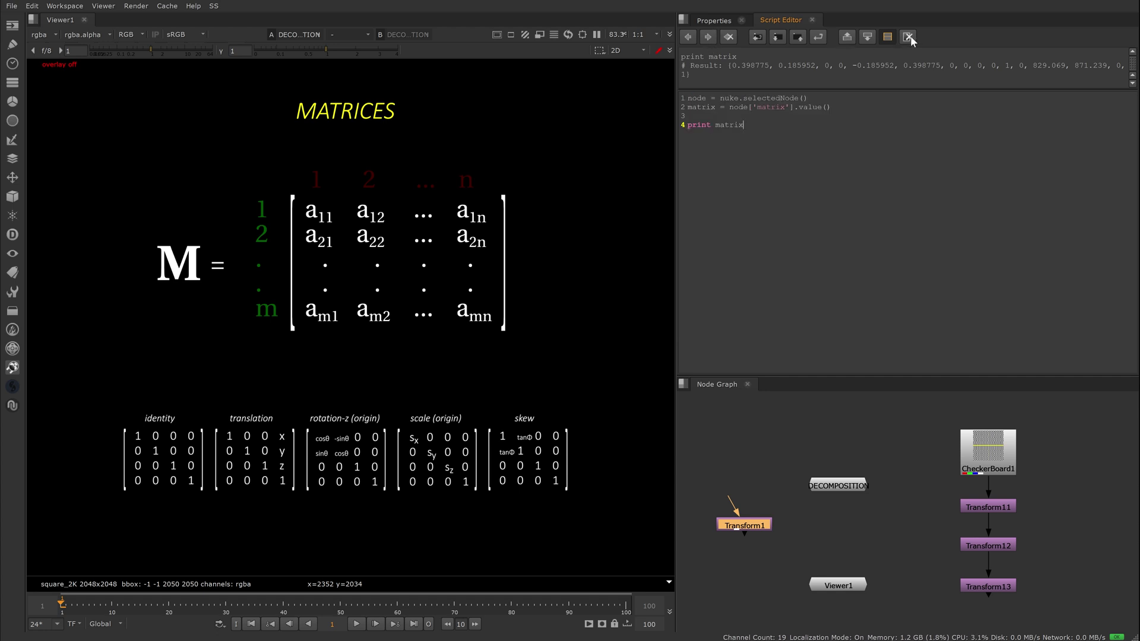
# Show the DECOMPOSITION node in the viewer and advance its page value through 1 and 2 to the QR decomposition formulas.
pyautogui.click(710, 22)
pyautogui.click(843, 487)
pyautogui.press('1')
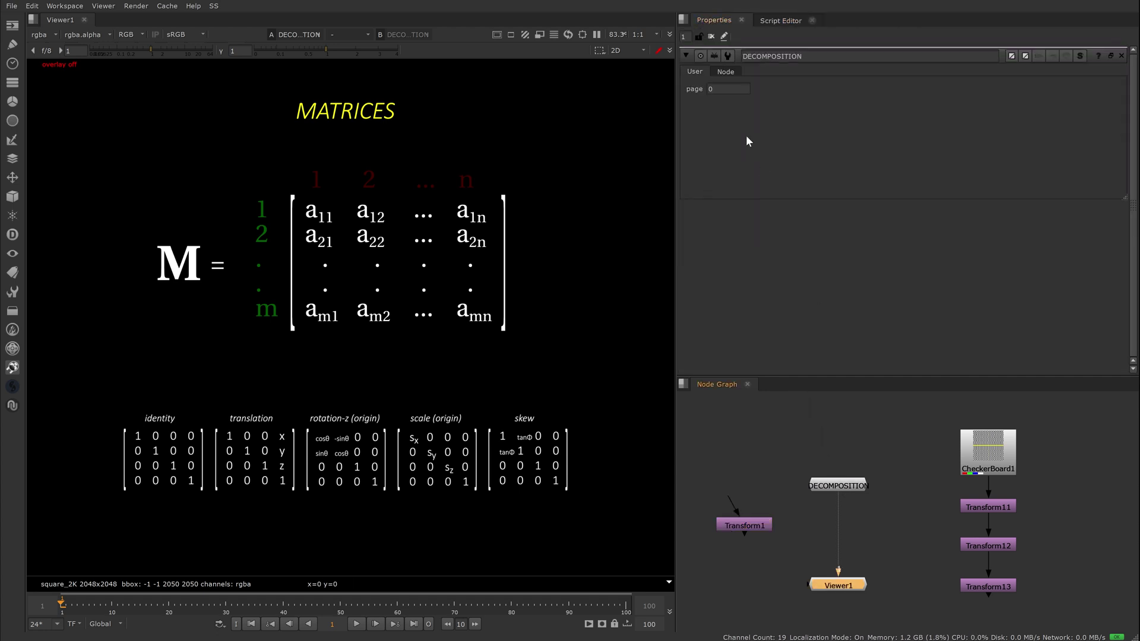
pyautogui.click(728, 89)
pyautogui.write('1')
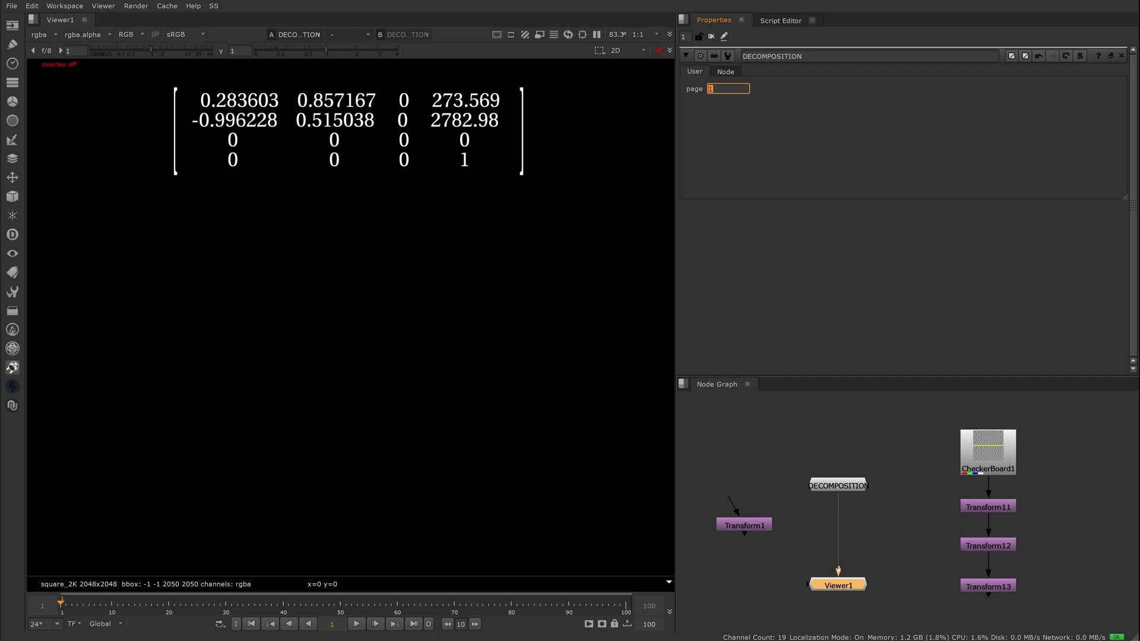
pyautogui.write('2')
pyautogui.press('Return')
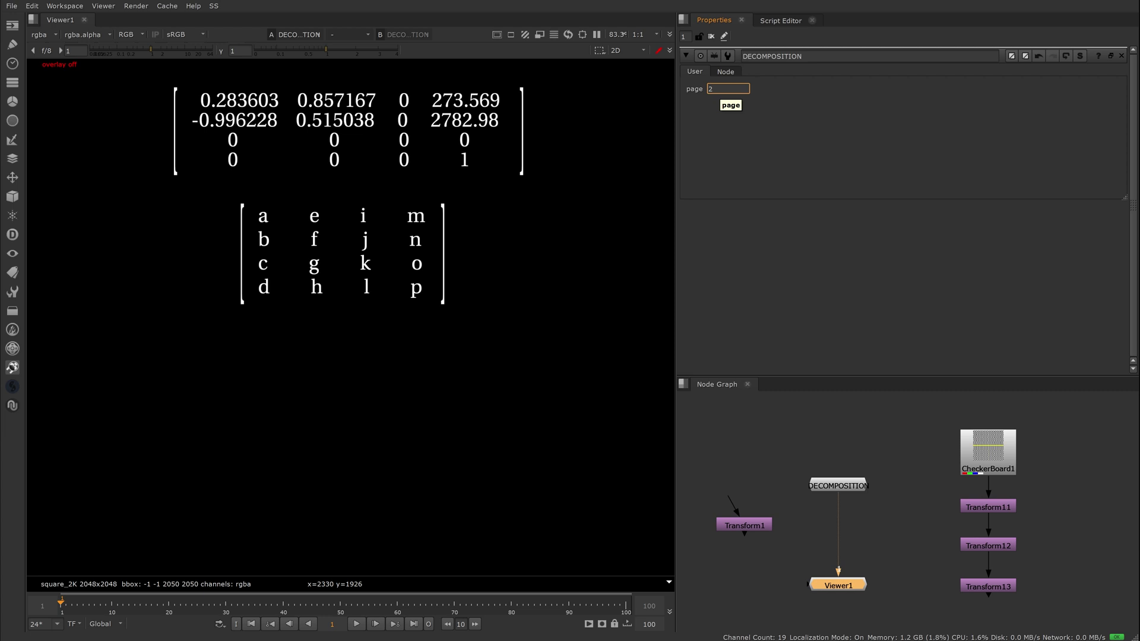
pyautogui.press('Up')
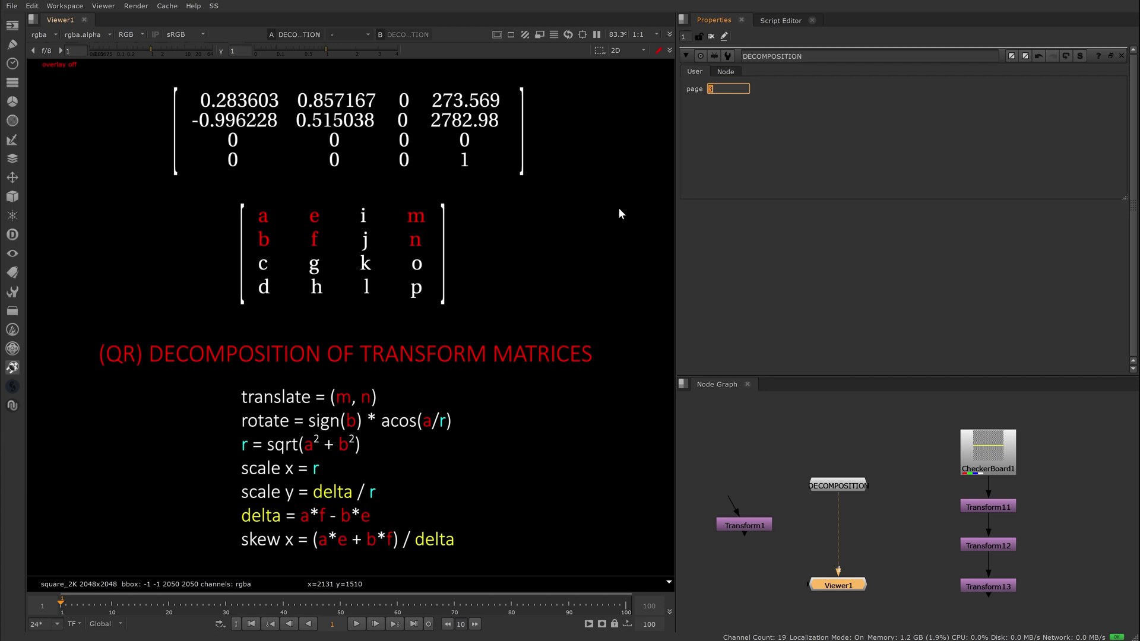
# Load the matrix_to_transform.py file into the Script Editor.
pyautogui.click(778, 21)
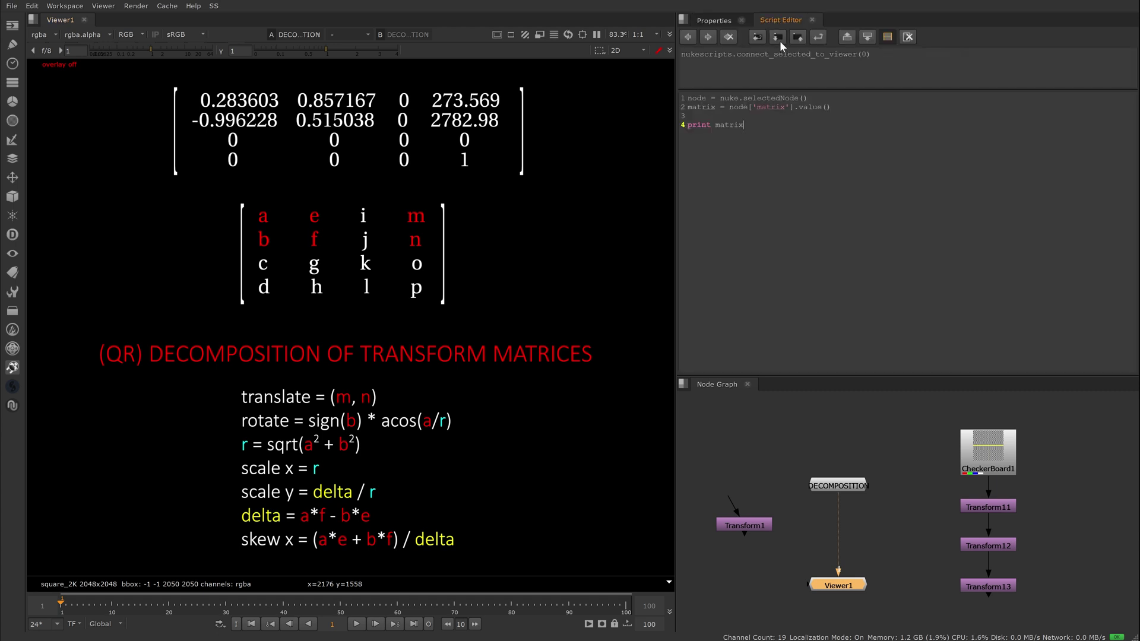
pyautogui.click(778, 36)
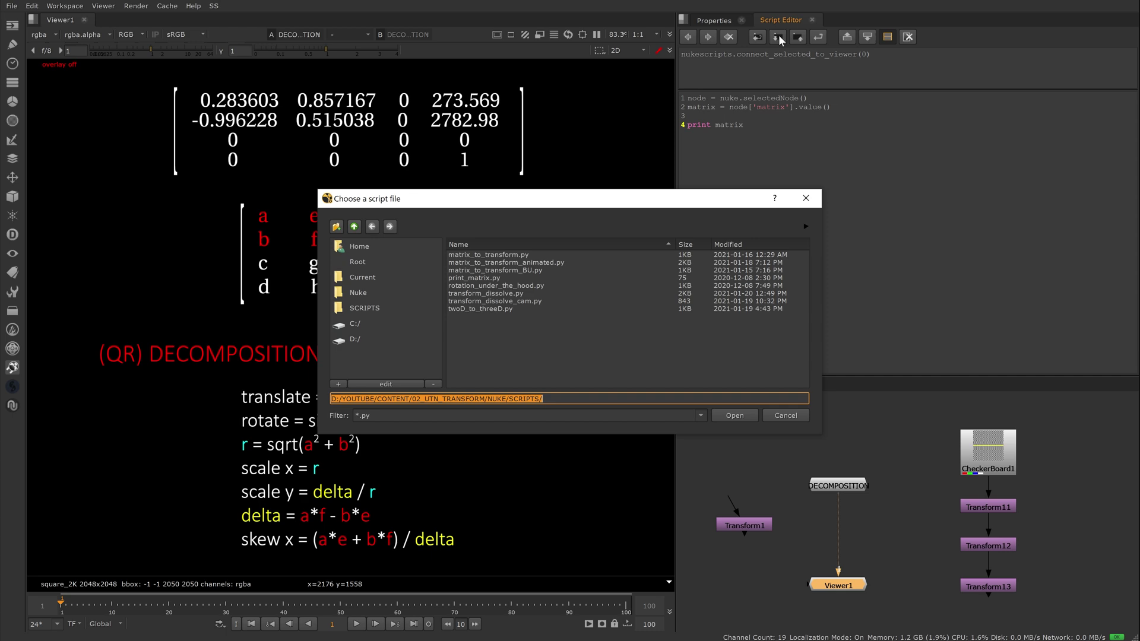
pyautogui.doubleClick(534, 255)
# Examine the loaded script in an enlarged pane, and read on to its setValue lines and final function call.
pyautogui.press('space')
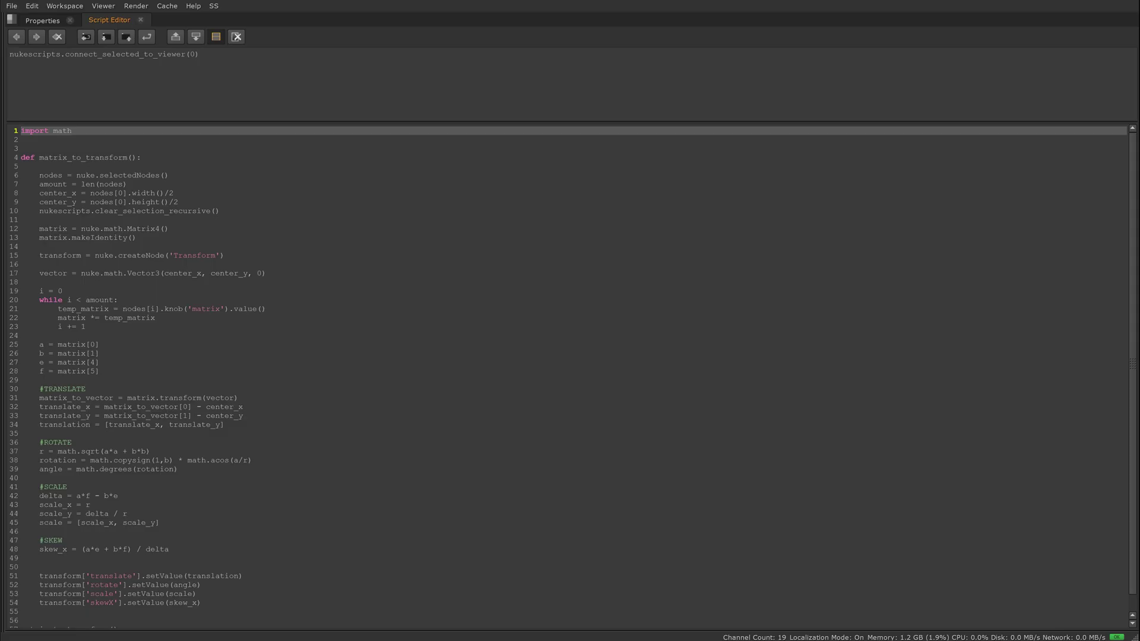
pyautogui.press('space')
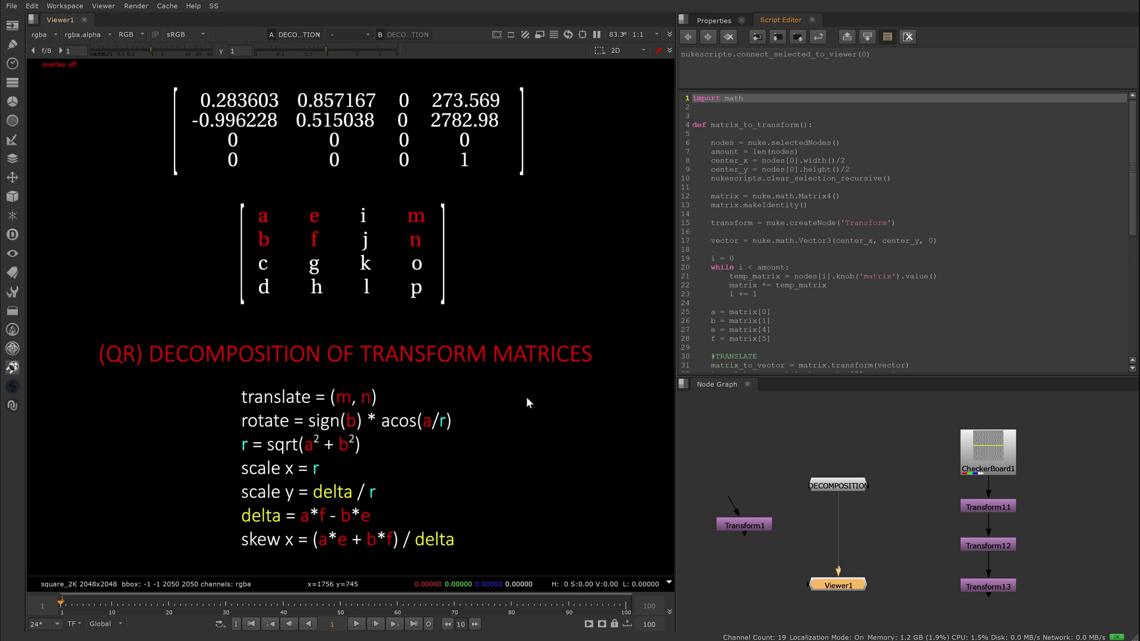
pyautogui.scroll(-9, 821, 255)
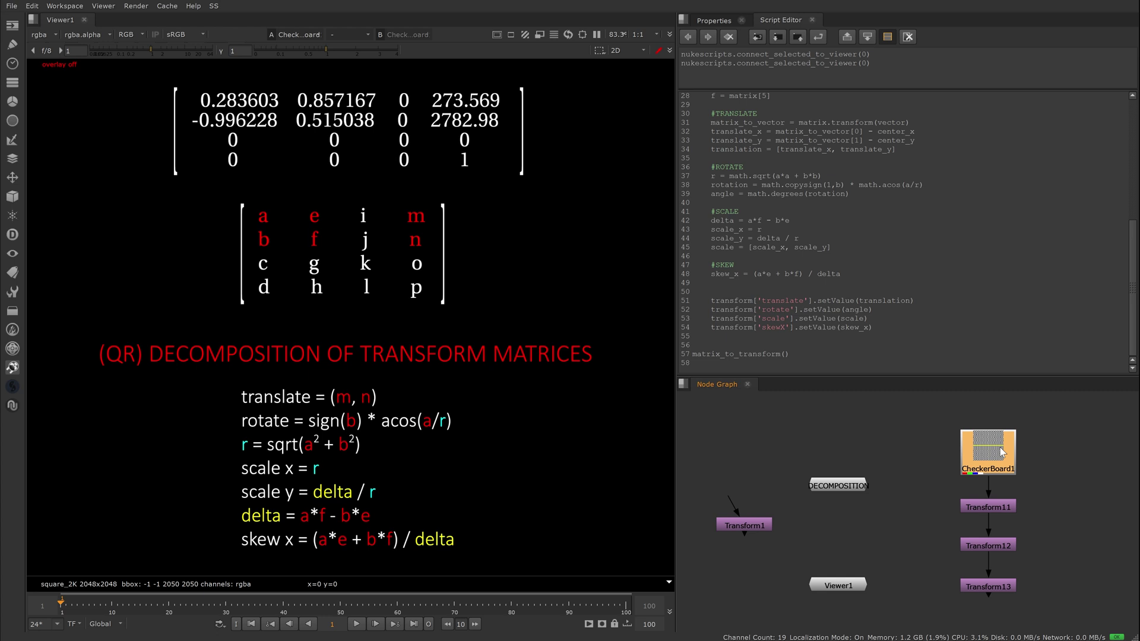
# View CheckerBoard1, Transform11, Transform12 and Transform13 in sequence, opening each transform's settings.
pyautogui.press('1')
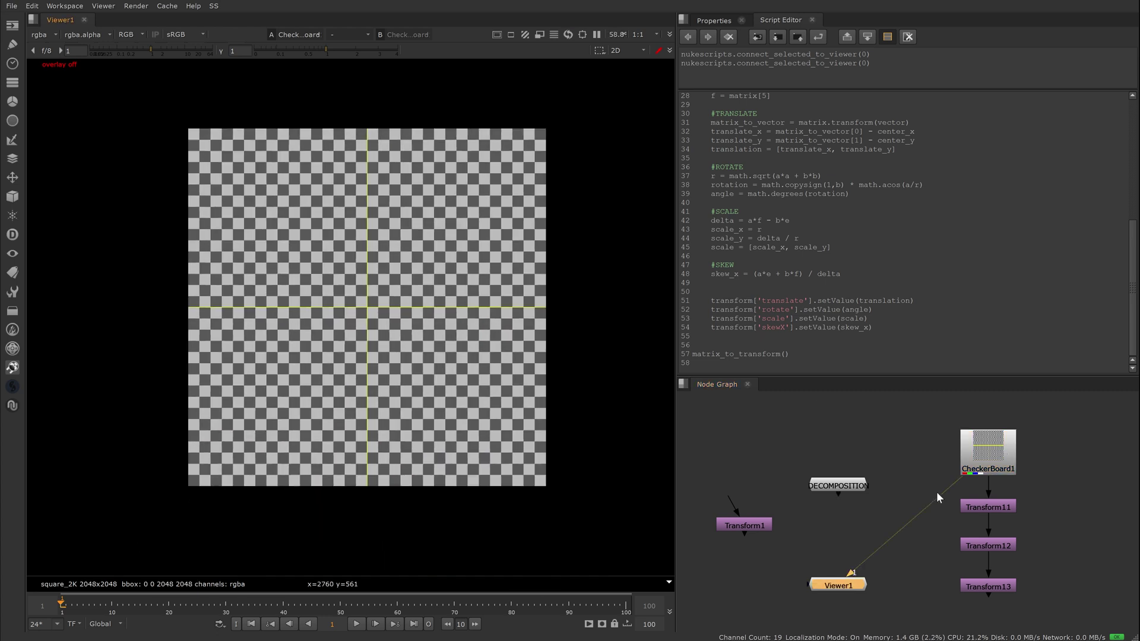
pyautogui.doubleClick(986, 506)
pyautogui.press('1')
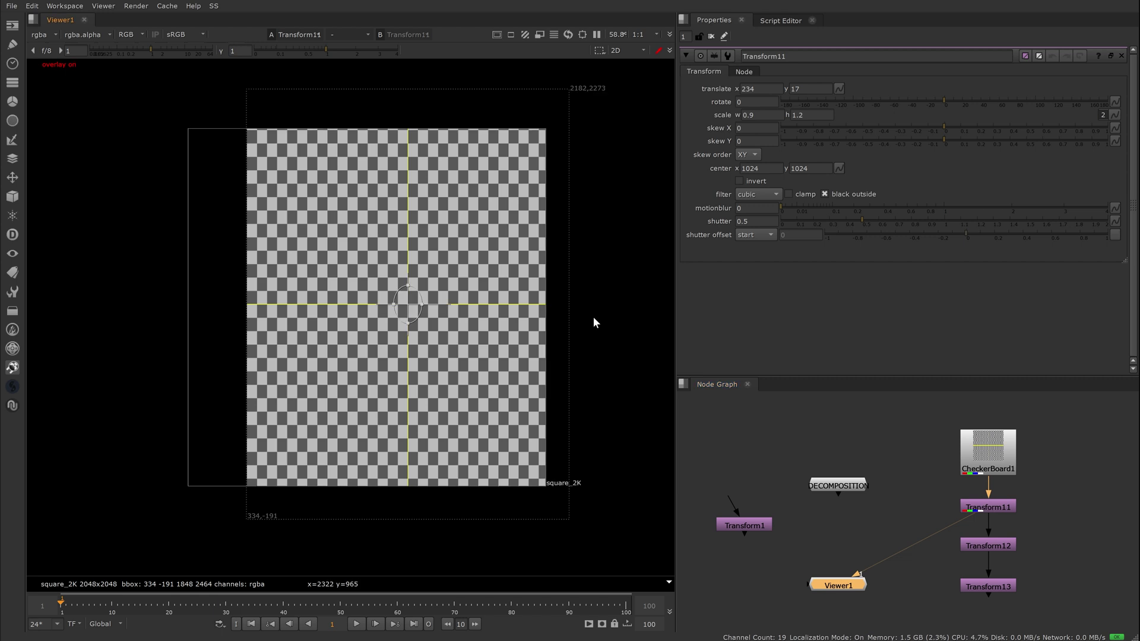
pyautogui.click(991, 547)
pyautogui.doubleClick(994, 549)
pyautogui.press('1')
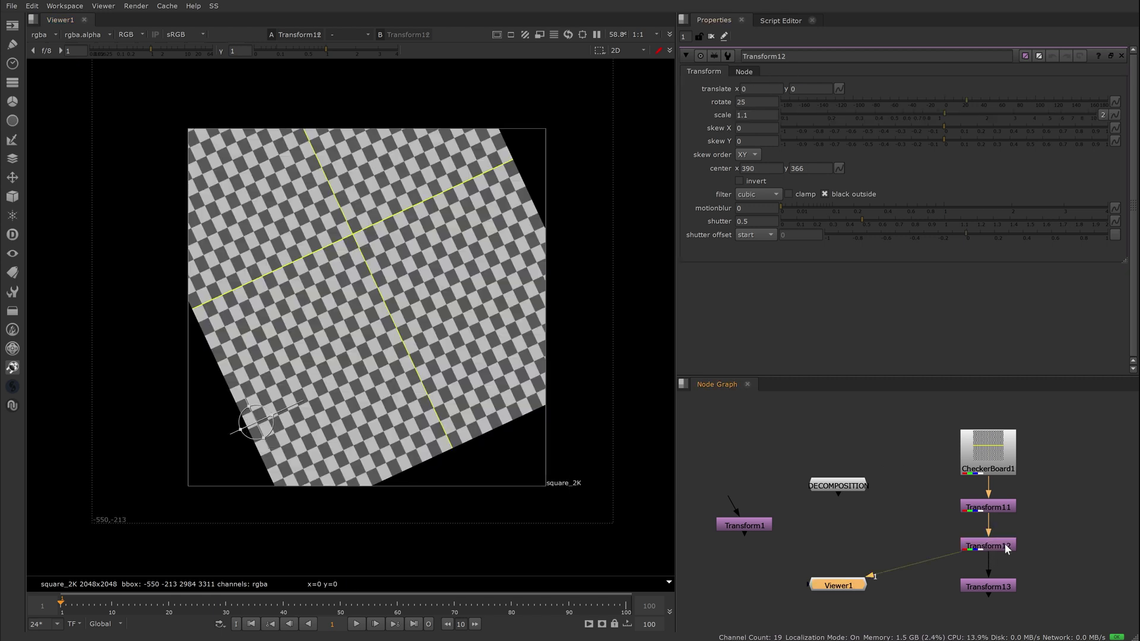
pyautogui.doubleClick(988, 586)
pyautogui.press('1')
# Select Transform11, Transform12 and Transform13, and run the entire matrix_to_transform script to combine them into one Transform.
pyautogui.click(855, 587)
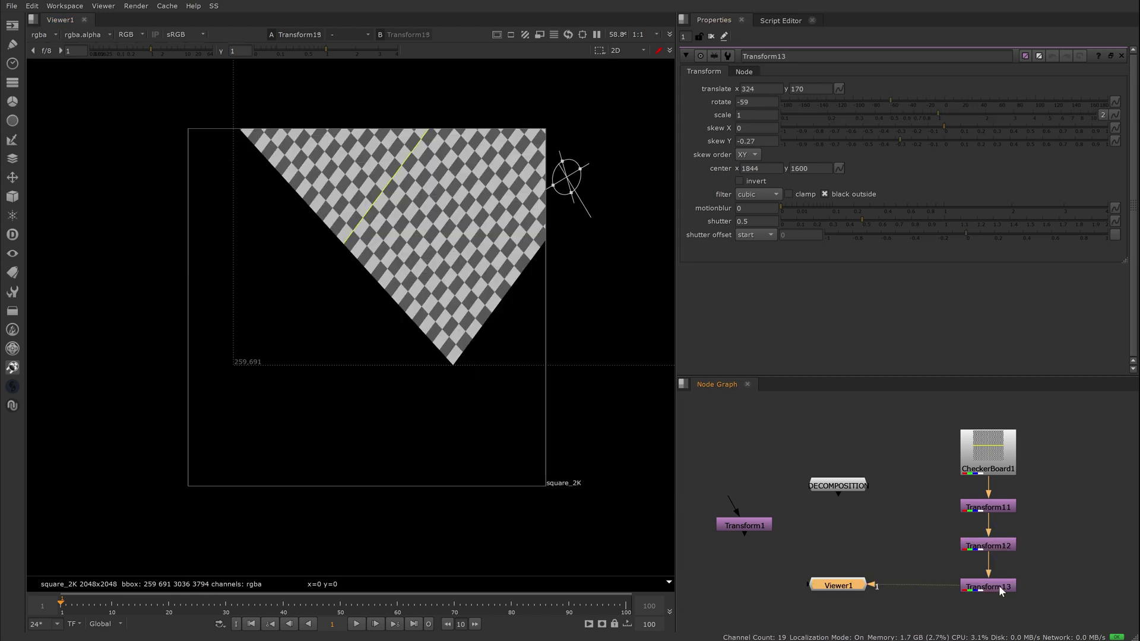
pyautogui.moveTo(857, 590); pyautogui.dragTo(831, 605)
pyautogui.moveTo(940, 486); pyautogui.dragTo(1049, 595)
pyautogui.click(781, 20)
pyautogui.hotkey('ctrl', 'a')
pyautogui.hotkey('ctrl', 'Return')
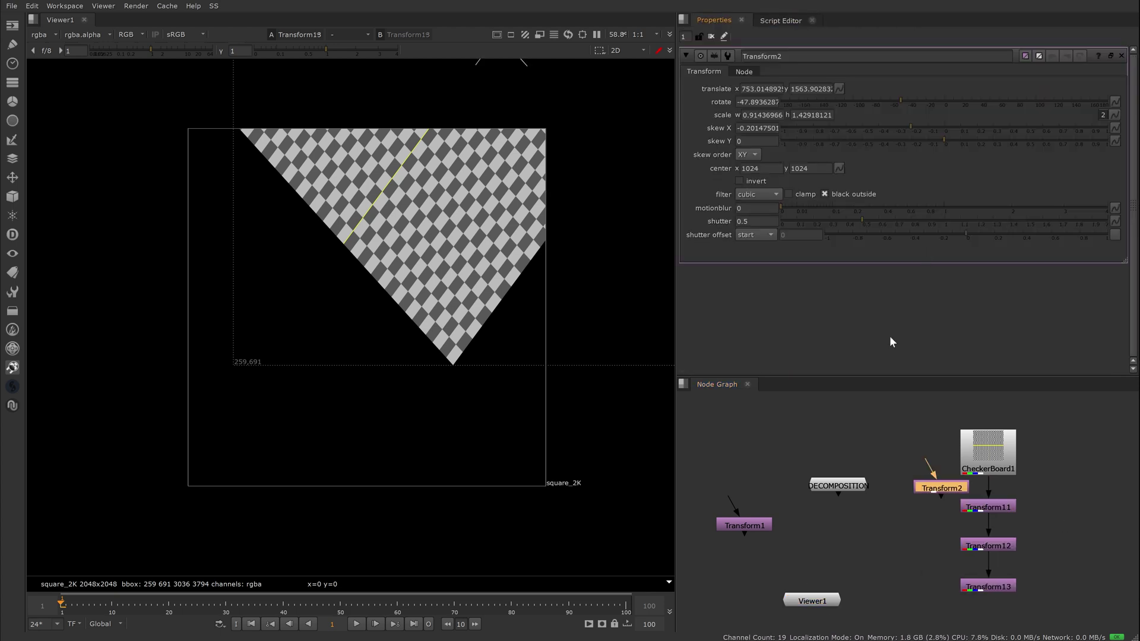
# Connect the generated Transform node to CheckerBoard1 and compare its output with Transform13 in the viewer.
pyautogui.moveTo(930, 475); pyautogui.dragTo(928, 523)
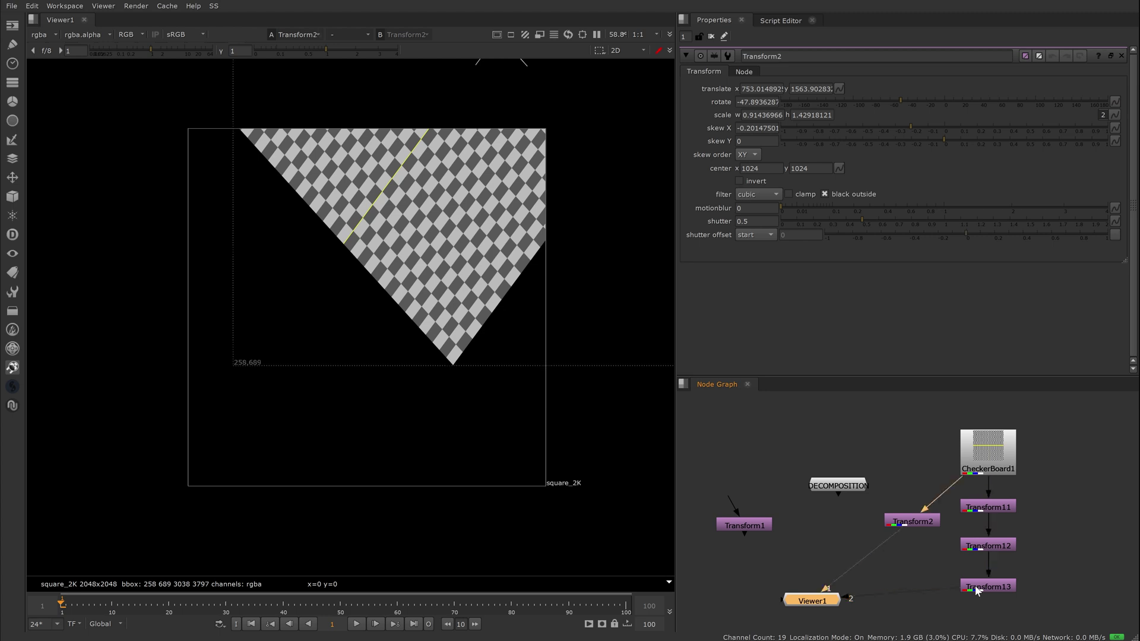
pyautogui.click(925, 522)
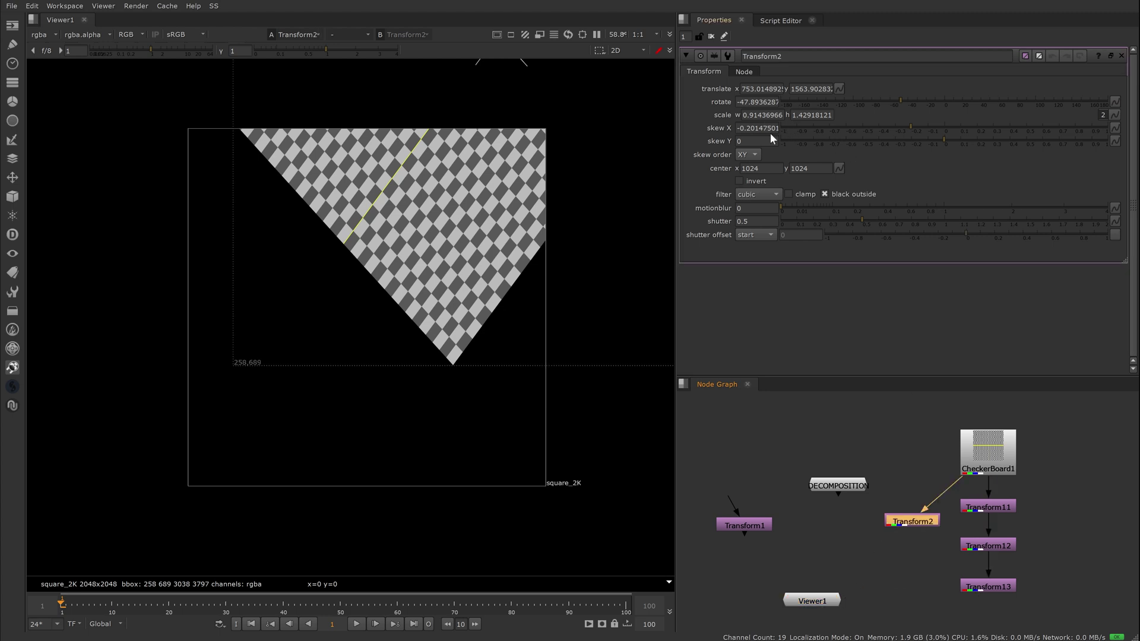
# Review the settings of Transform11, Transform12 and Transform13, and compare them with the combined Transform2 node.
pyautogui.doubleClick(998, 506)
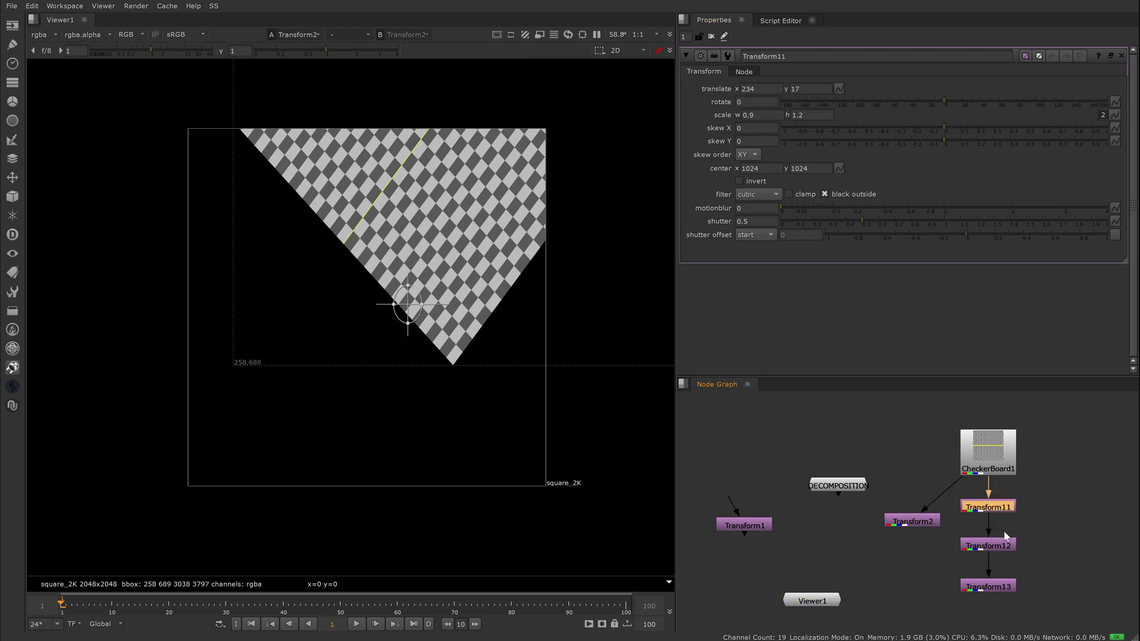
pyautogui.click(1009, 546)
pyautogui.doubleClick(1010, 547)
pyautogui.doubleClick(1006, 587)
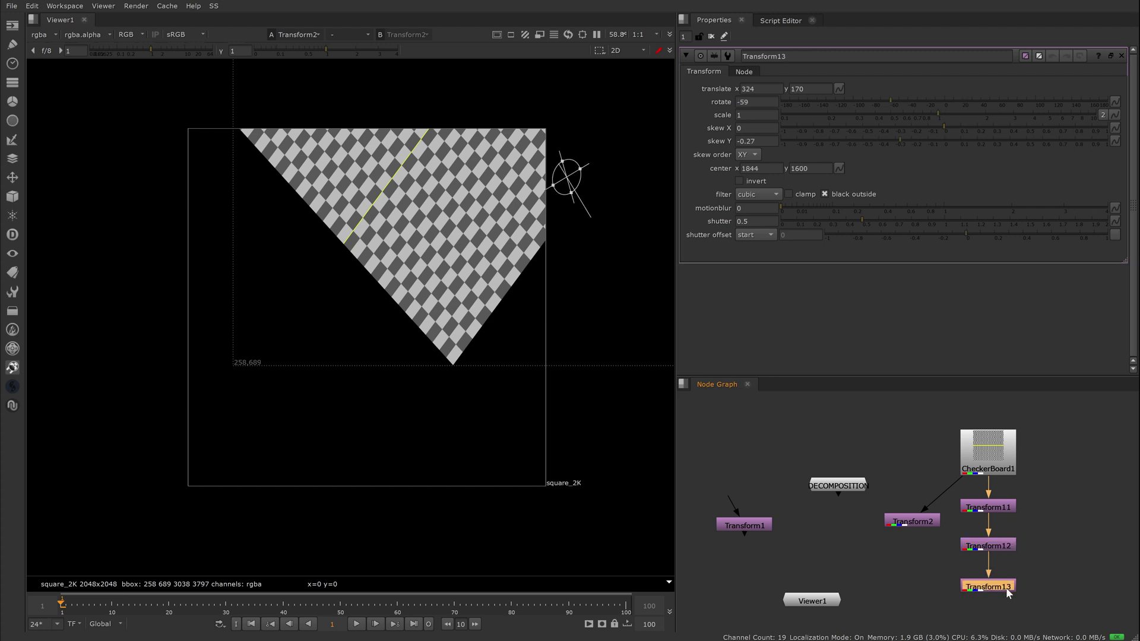
pyautogui.press('1')
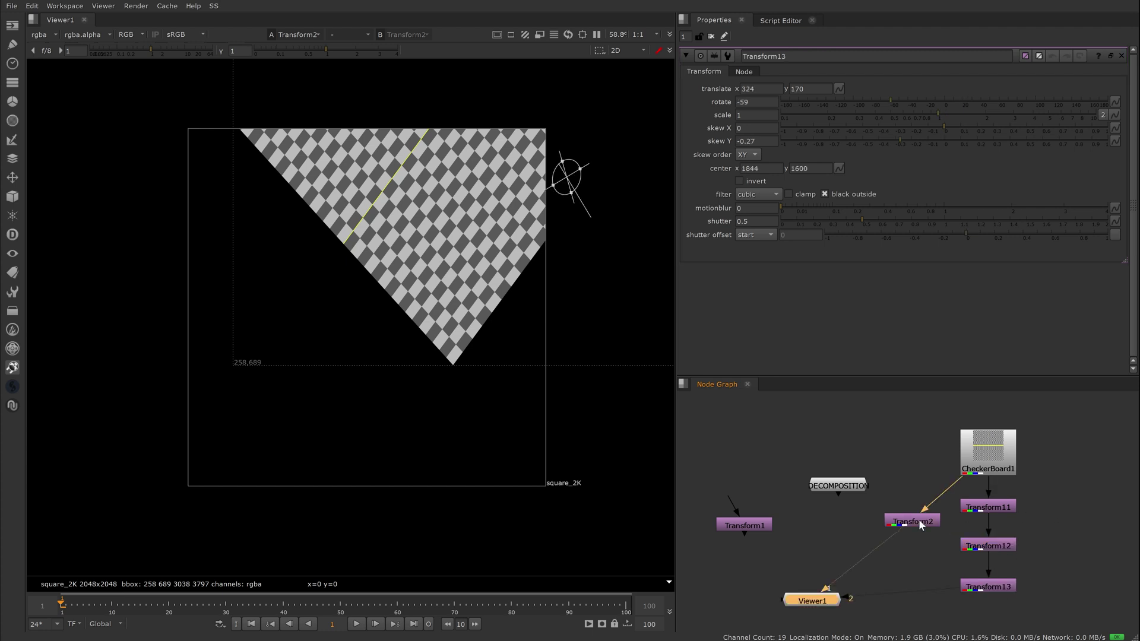
pyautogui.doubleClick(918, 519)
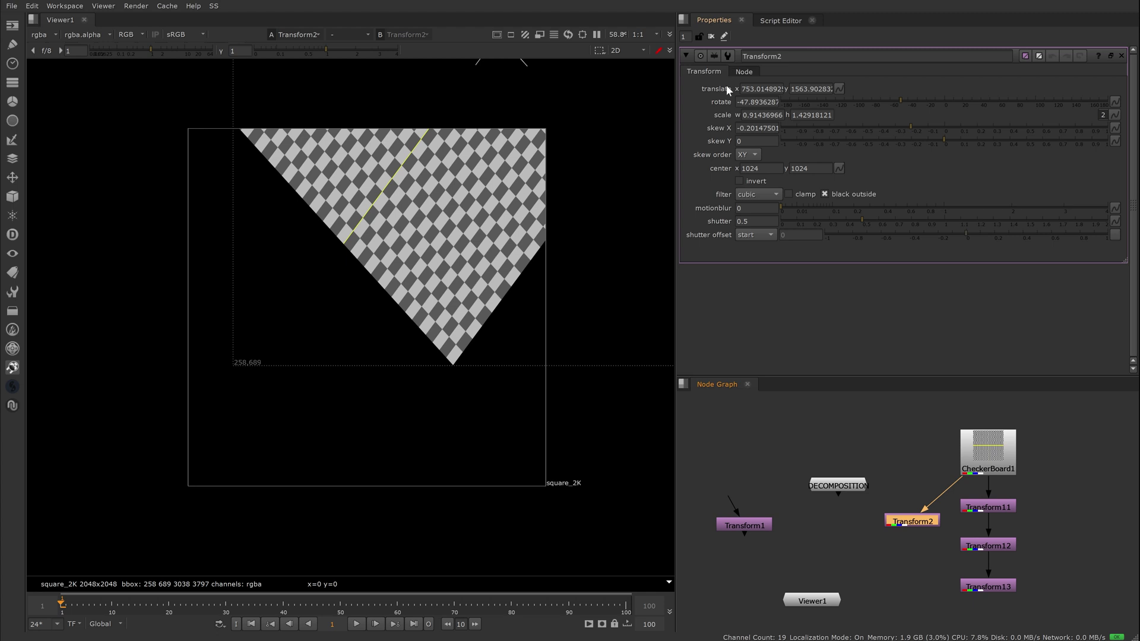
# Compare the output of Transform13 with the combined Transform2 node by switching between them in the viewer.
pyautogui.click(1000, 586)
pyautogui.press('2')
pyautogui.press('1')
pyautogui.click(923, 437)
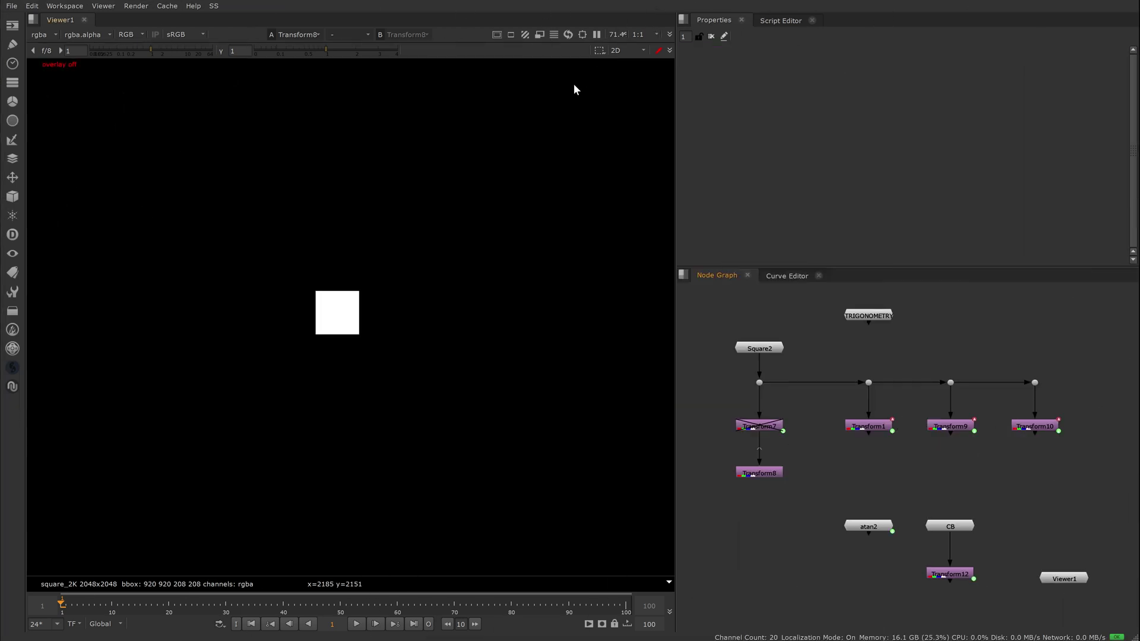
# Turn on the viewer overlay, open Transform8, and test rotating the square around the 0,0 center.
pyautogui.press('o')
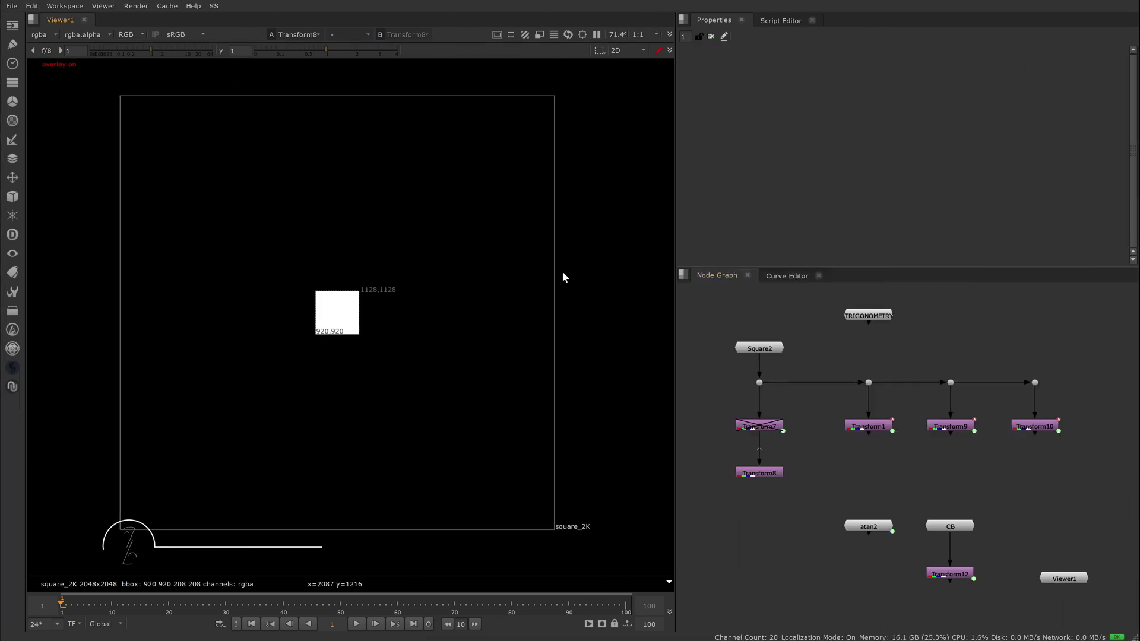
pyautogui.doubleClick(765, 473)
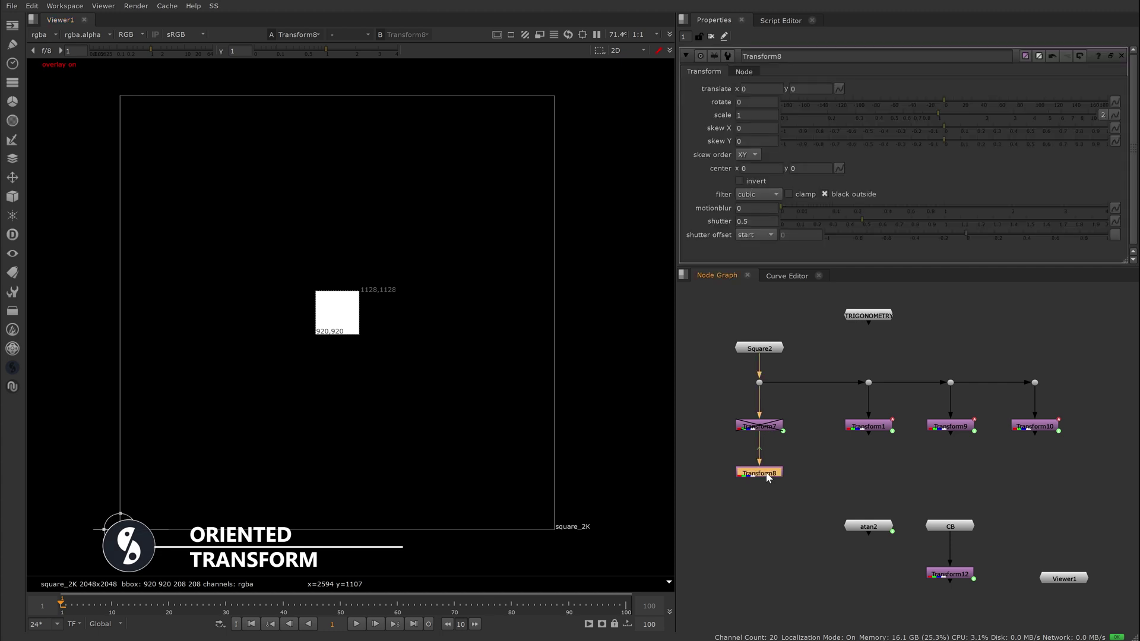
pyautogui.click(948, 103)
pyautogui.moveTo(948, 102)
pyautogui.mouseDown()
pyautogui.moveTo(972, 97)
pyautogui.moveTo(917, 105)
pyautogui.moveTo(930, 100)
pyautogui.mouseUp()
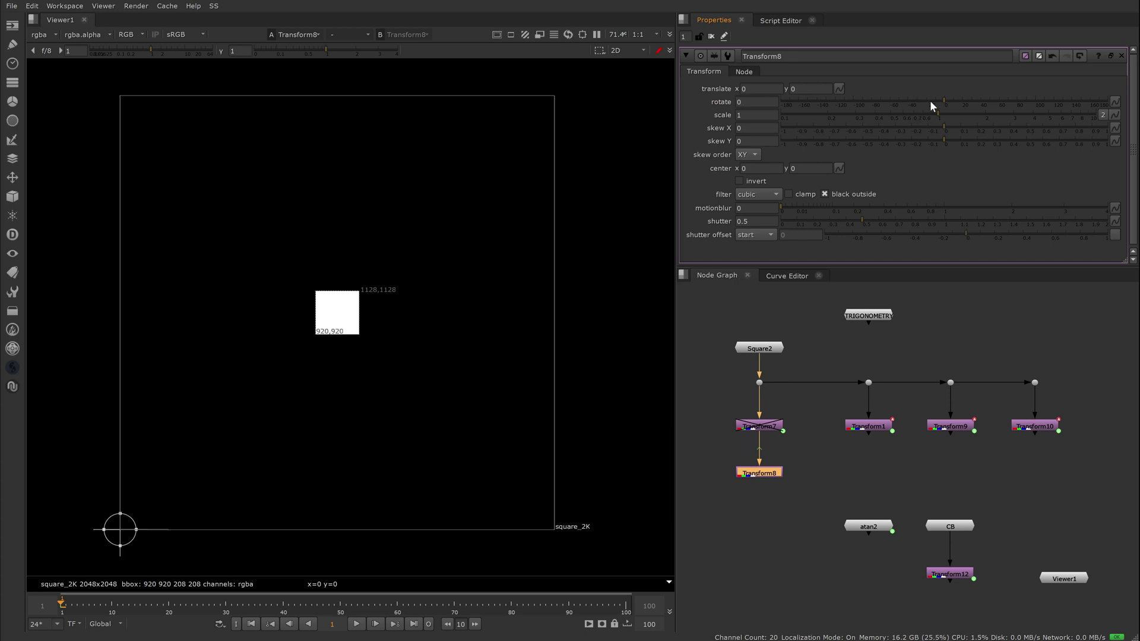
# Enable Transform7, open its settings, and review the expression driving its rotate value.
pyautogui.doubleClick(770, 428)
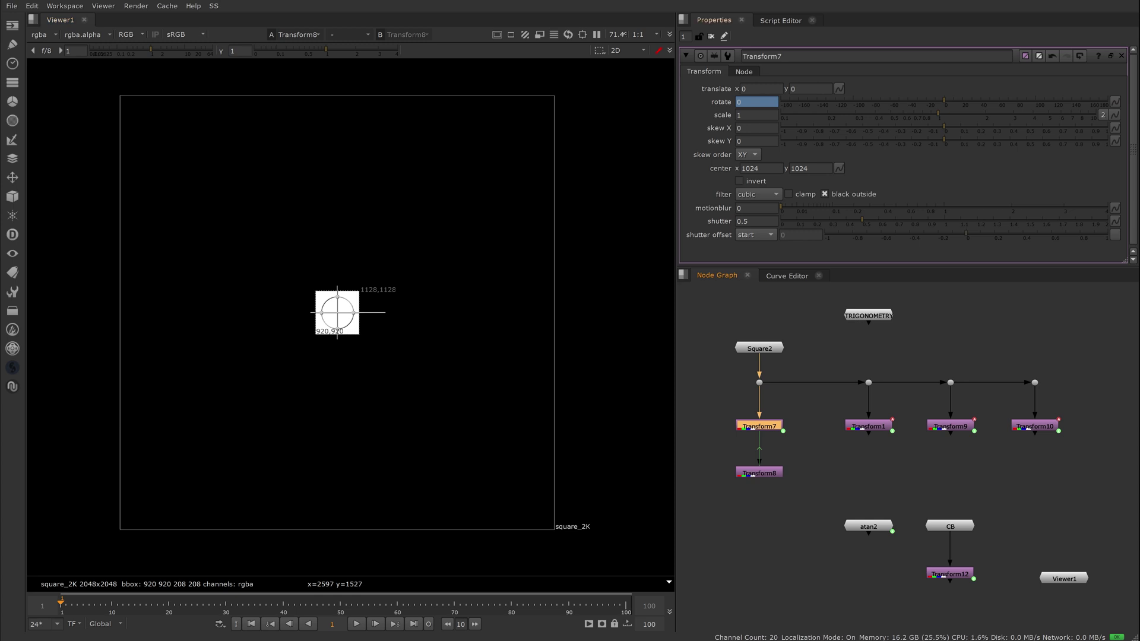
pyautogui.rightClick(778, 102)
pyautogui.click(824, 178)
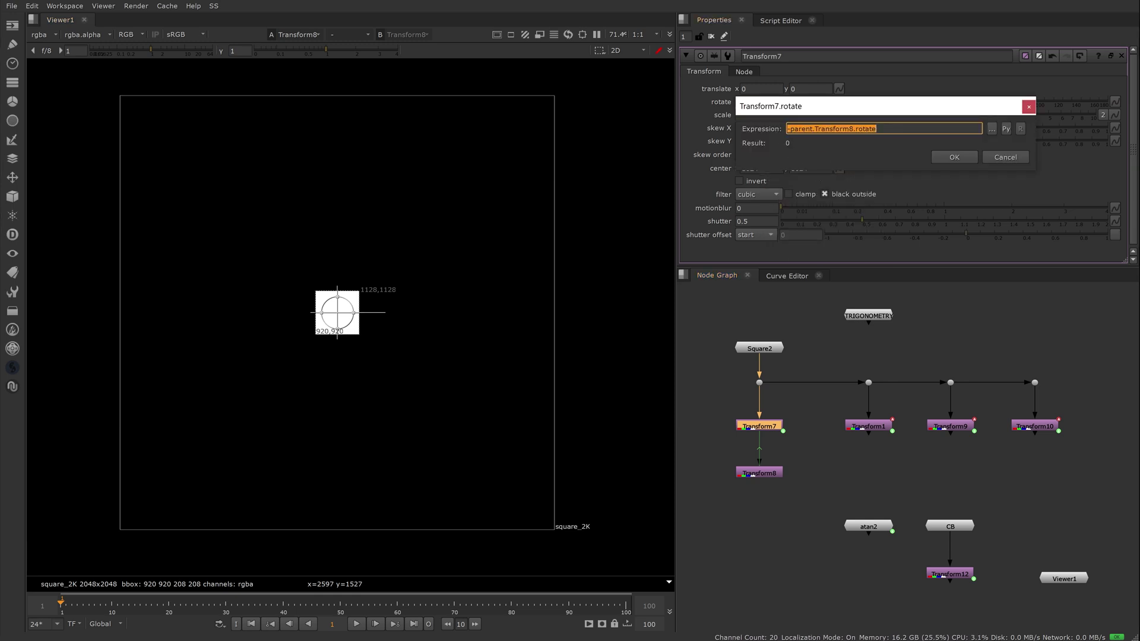
pyautogui.click(856, 129)
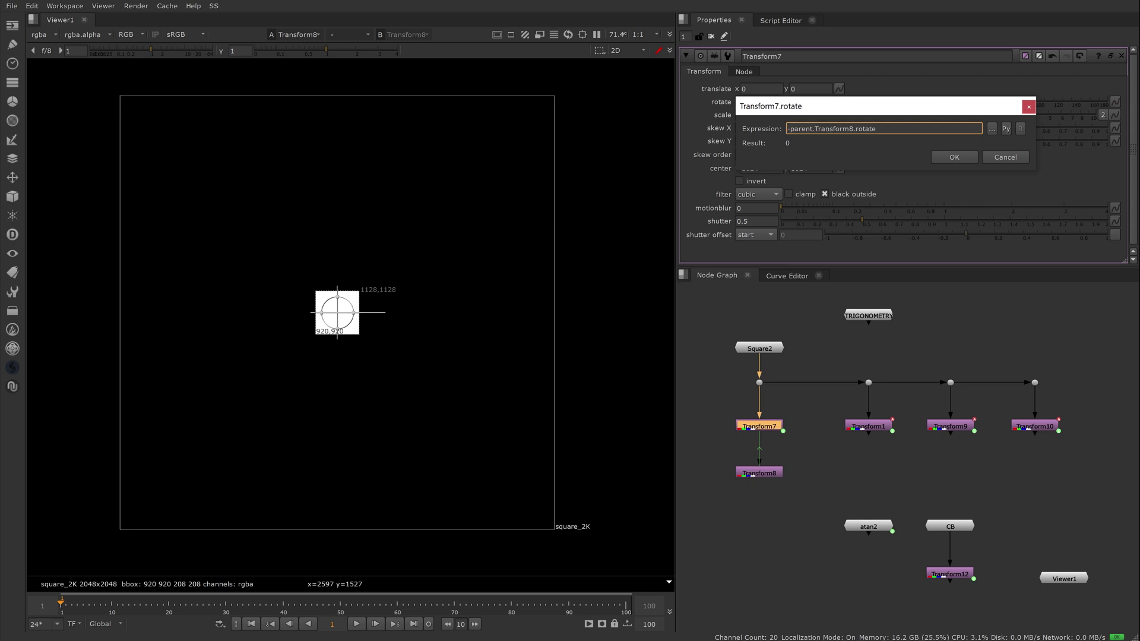
pyautogui.click(954, 157)
# Set Transform8's rotation to -17 to test the square's movement with Transform7 enabled.
pyautogui.click(775, 474)
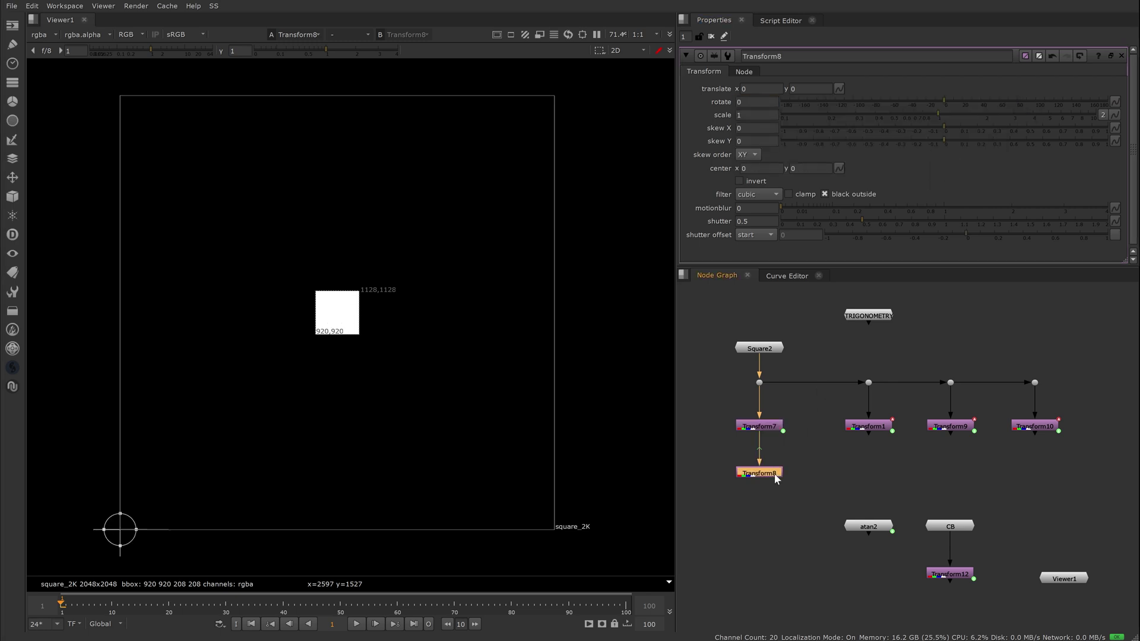
pyautogui.moveTo(944, 102)
pyautogui.mouseDown()
pyautogui.moveTo(912, 102)
pyautogui.moveTo(973, 108)
pyautogui.moveTo(945, 102)
pyautogui.mouseUp()
pyautogui.click(825, 326)
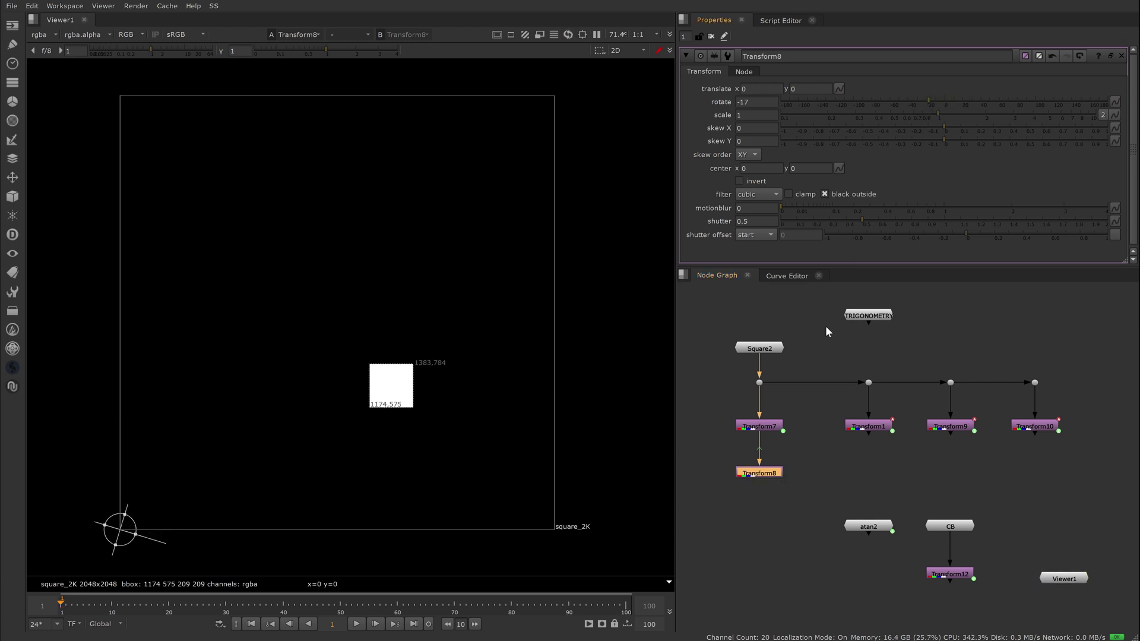
# View Transform1 with its settings open and play its animated motion along the path.
pyautogui.doubleClick(865, 424)
pyautogui.press('1')
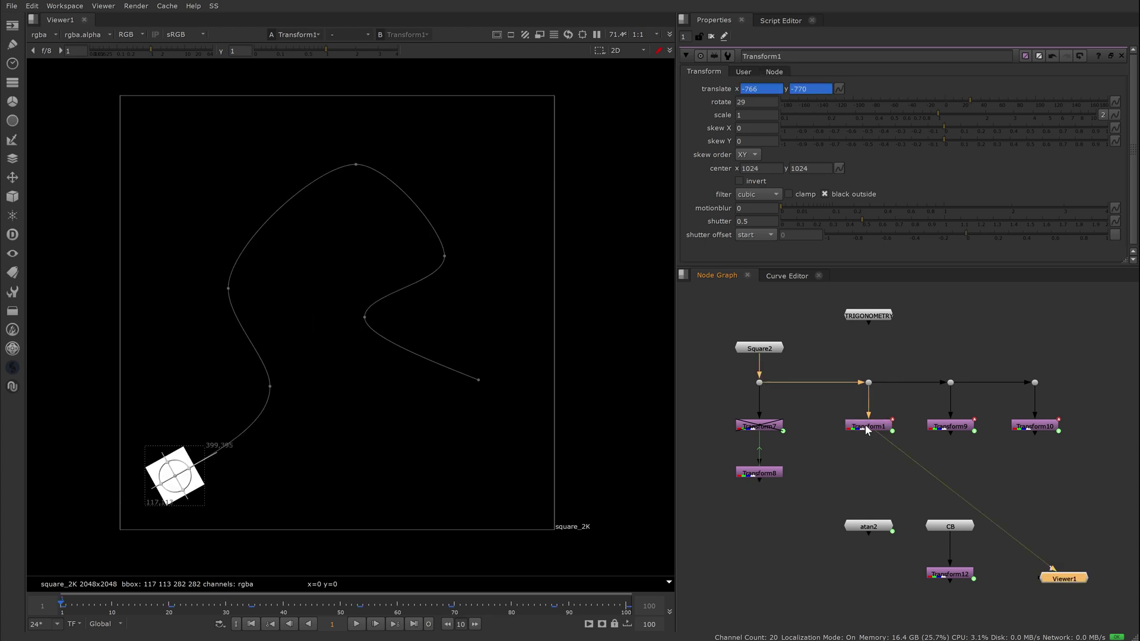
pyautogui.click(356, 624)
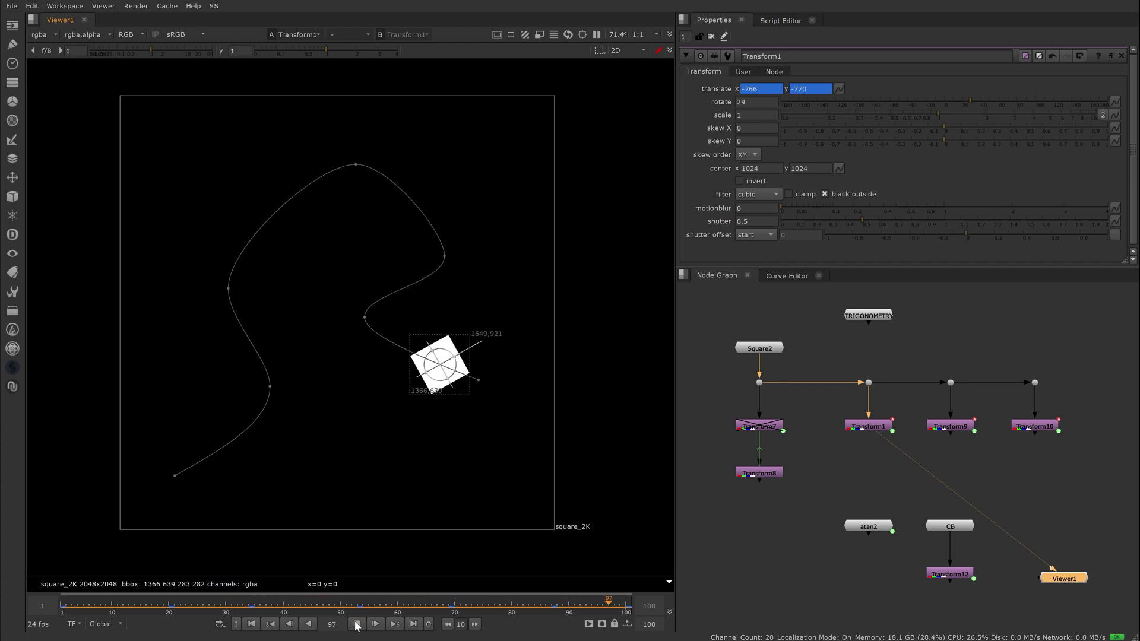
pyautogui.click(356, 624)
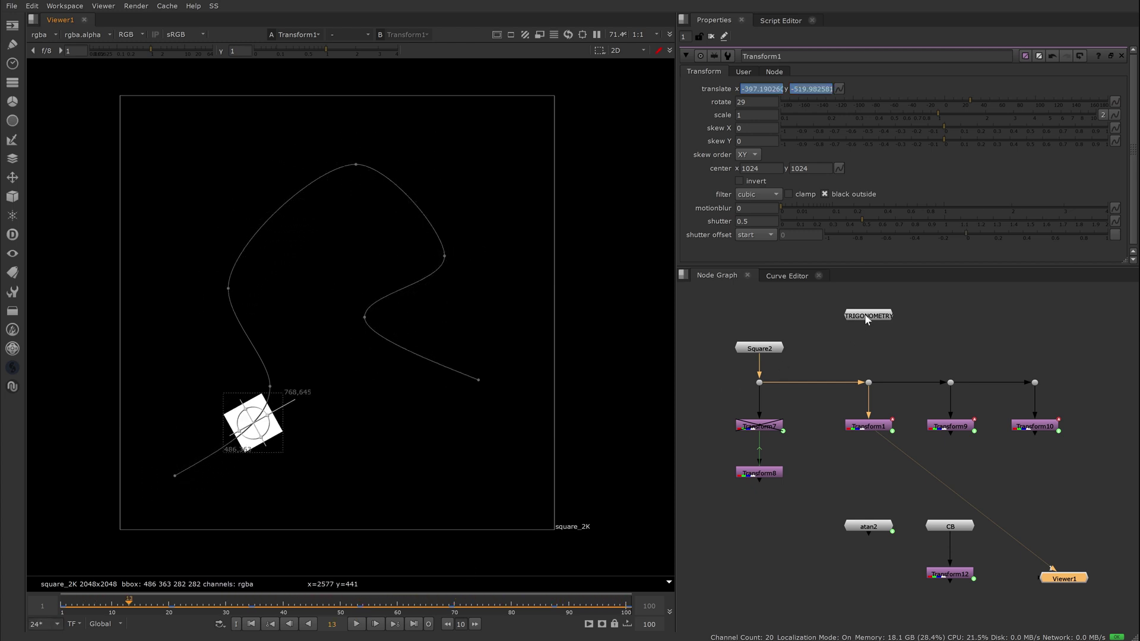
# View the TRIGONOMETRY node and step its page value through 1, 2 and 3 to examine the points, connecting lines and triangles.
pyautogui.doubleClick(866, 318)
pyautogui.press('1')
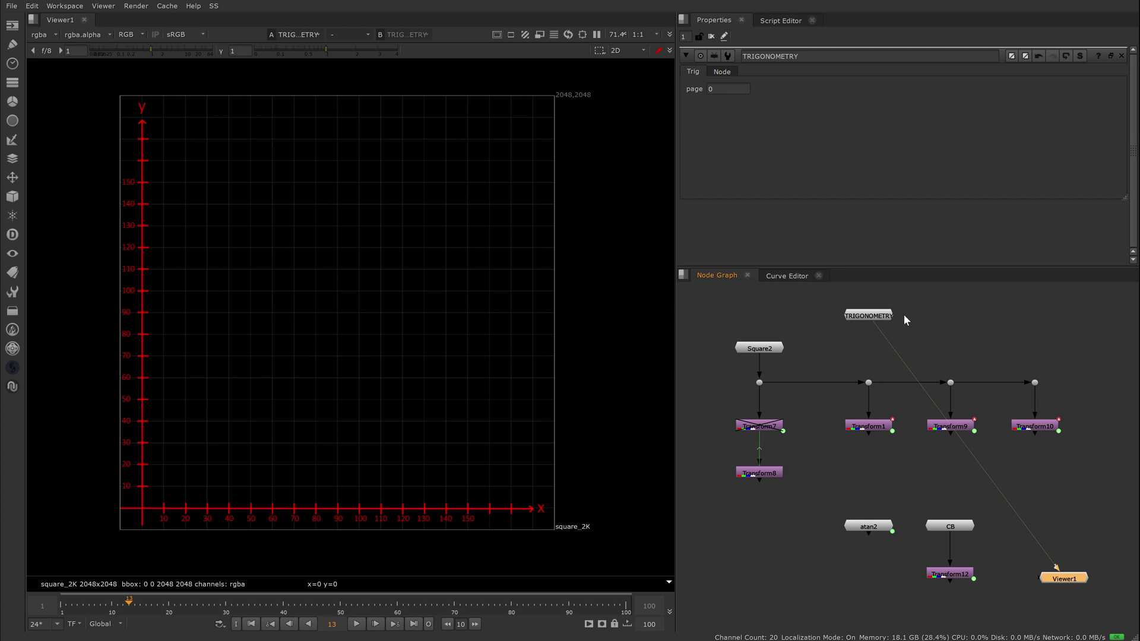
pyautogui.doubleClick(727, 89)
pyautogui.write('1')
pyautogui.press('Return')
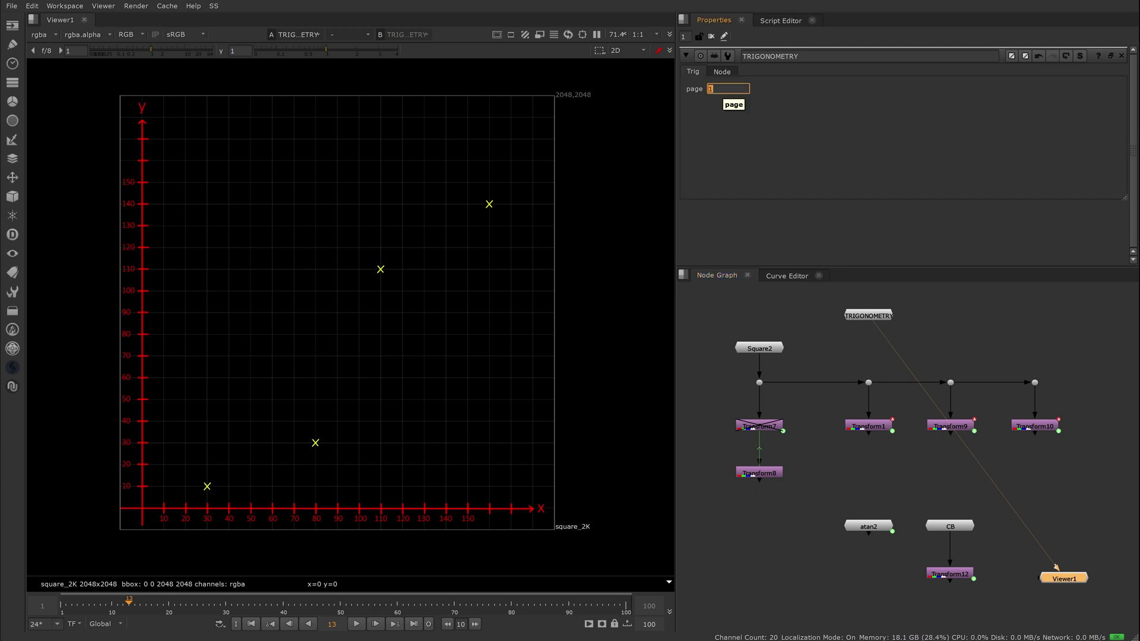
pyautogui.write('2')
pyautogui.press('Return')
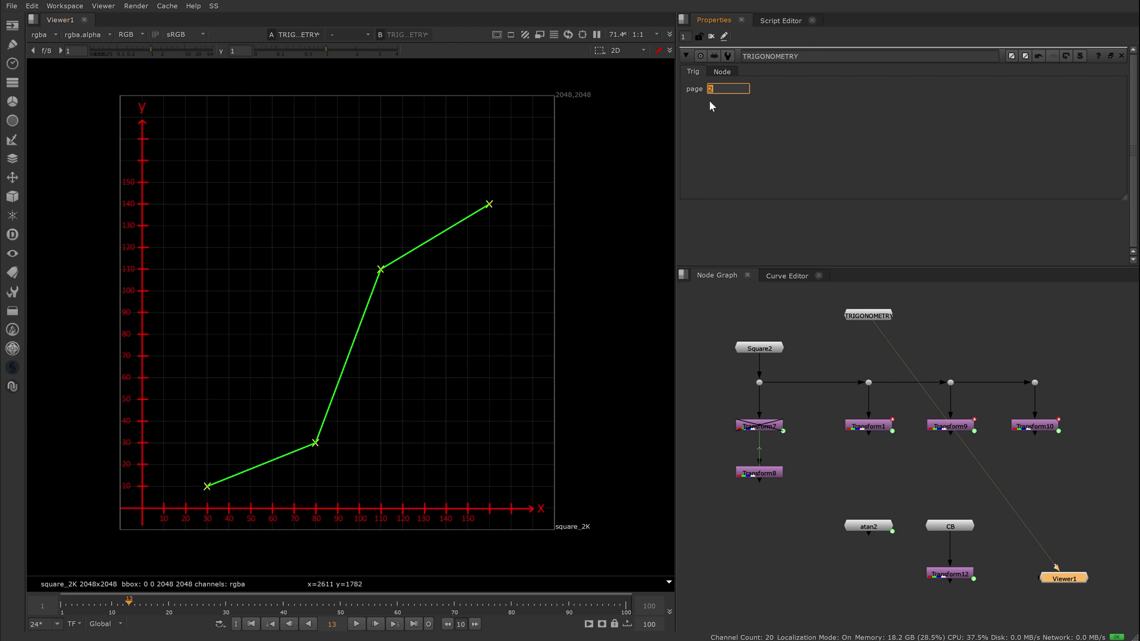
pyautogui.press('Up')
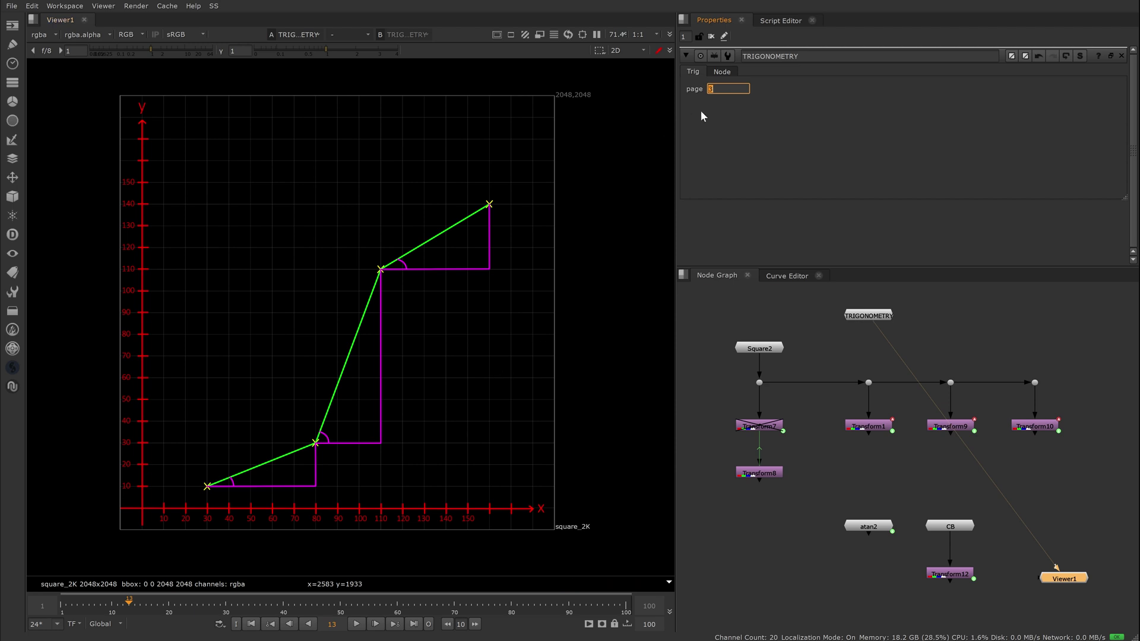
# Step the TRIGONOMETRY page value from 4 through 10 to examine the sine, cosine, tangent and inverse tangent formulas.
pyautogui.write('4')
pyautogui.press('Return')
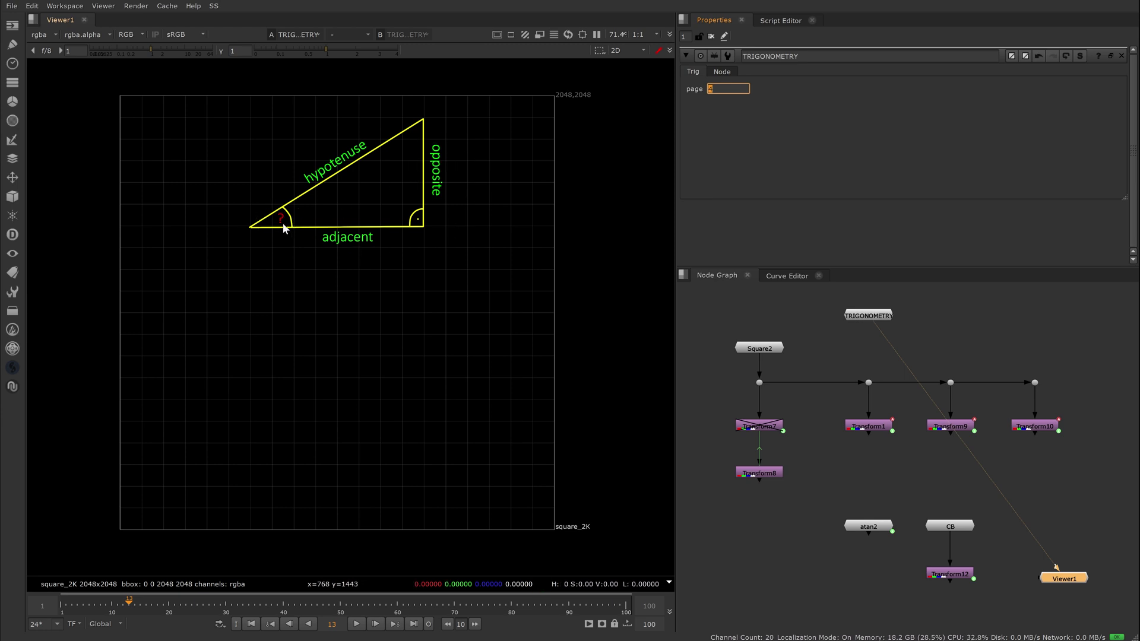
pyautogui.press('Up')
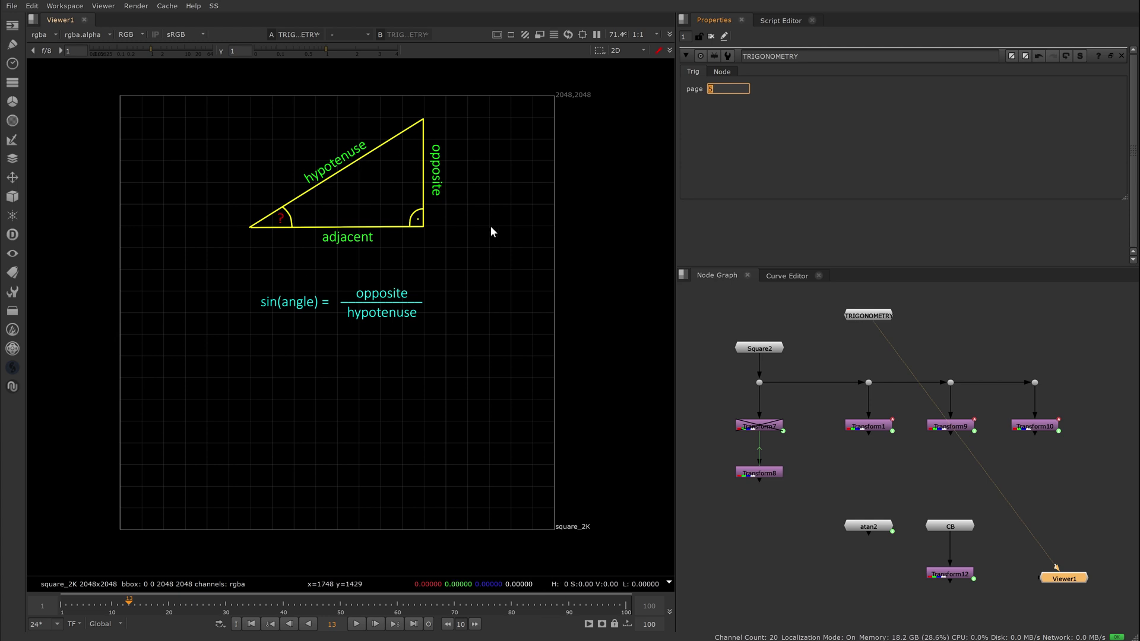
pyautogui.press('Up')
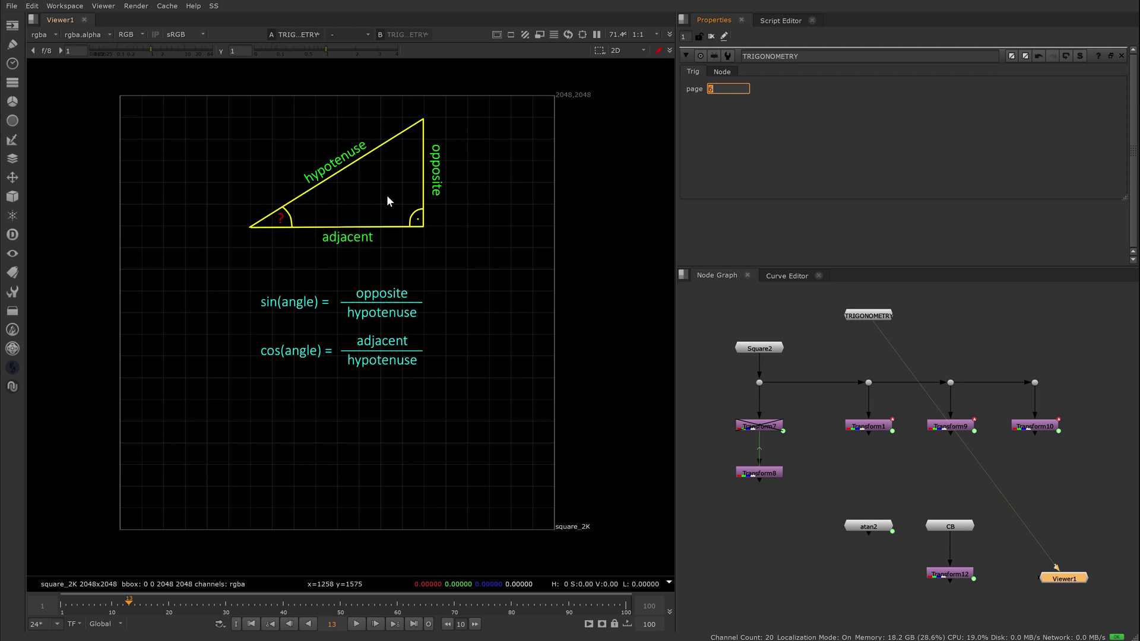
pyautogui.press('Up')
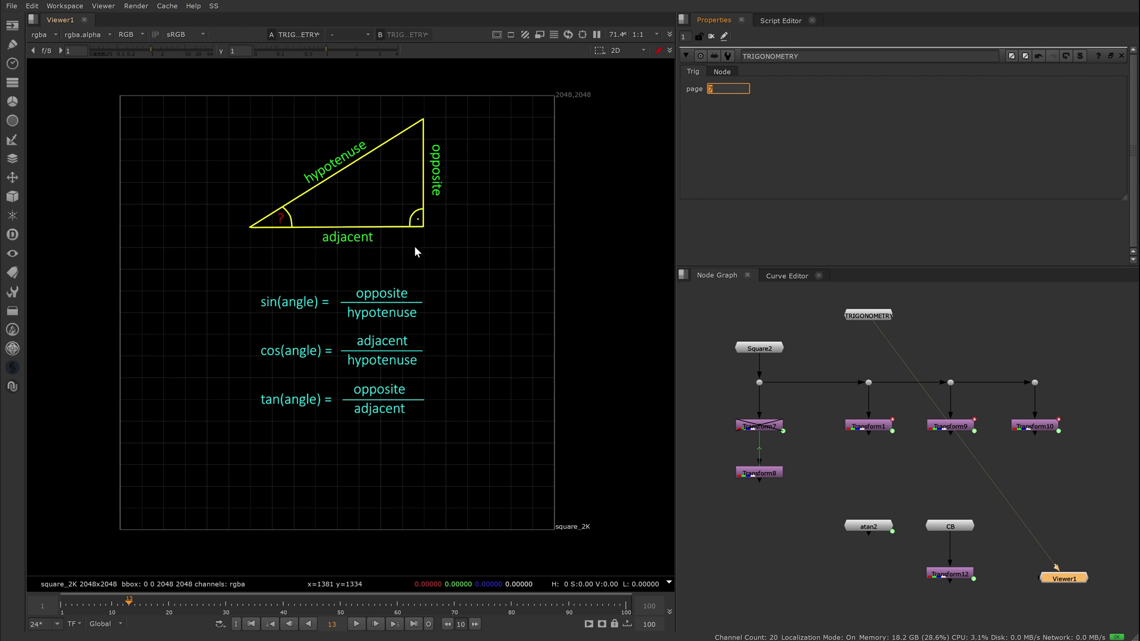
pyautogui.press('Up')
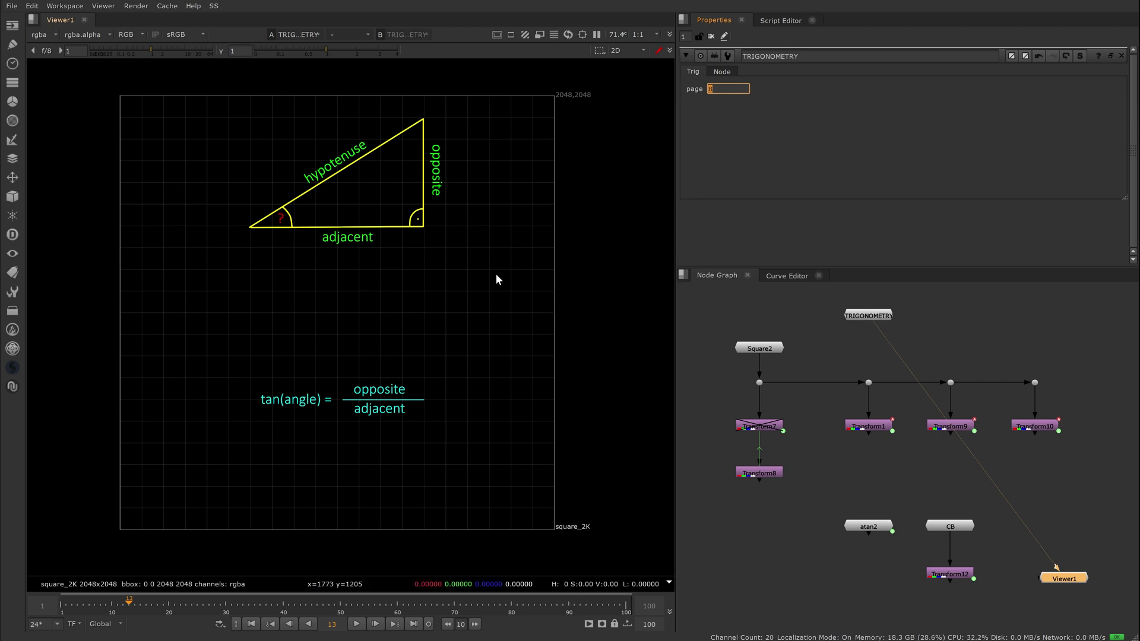
pyautogui.press('Up')
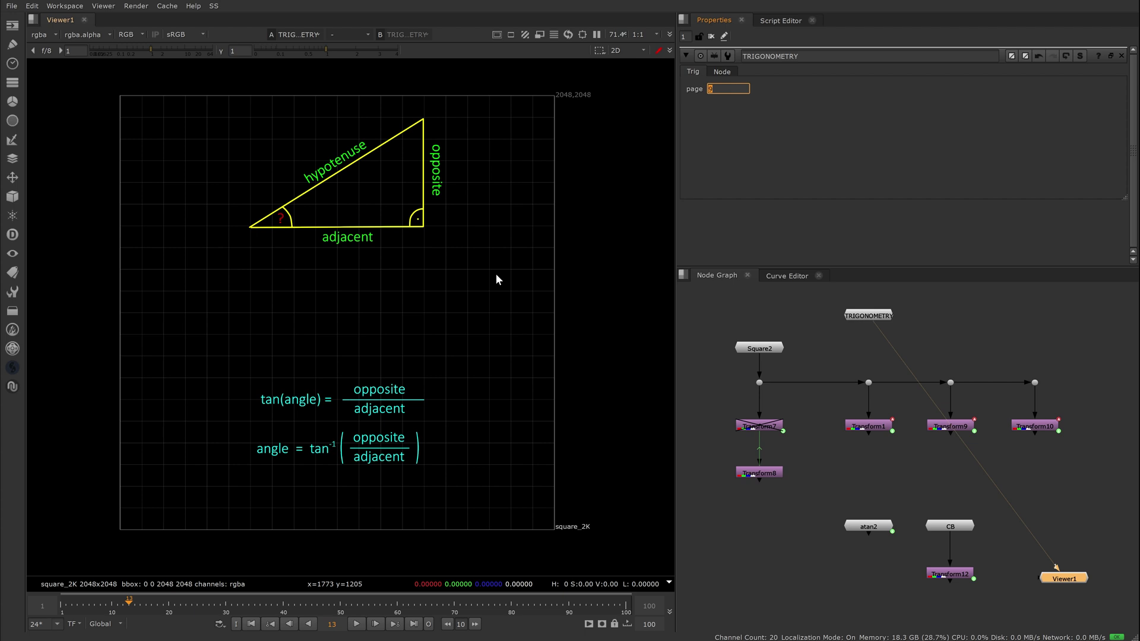
pyautogui.press('Up')
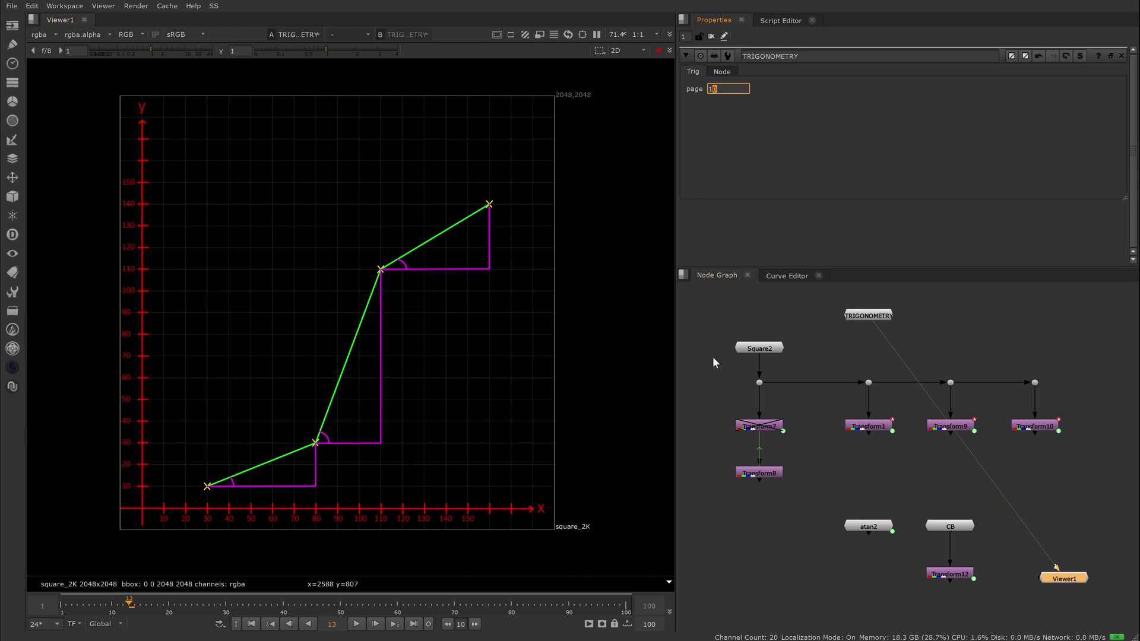
# View Transform9 with its settings open, play its animation from the first frame, and return to frame 1.
pyautogui.doubleClick(941, 426)
pyautogui.press('1')
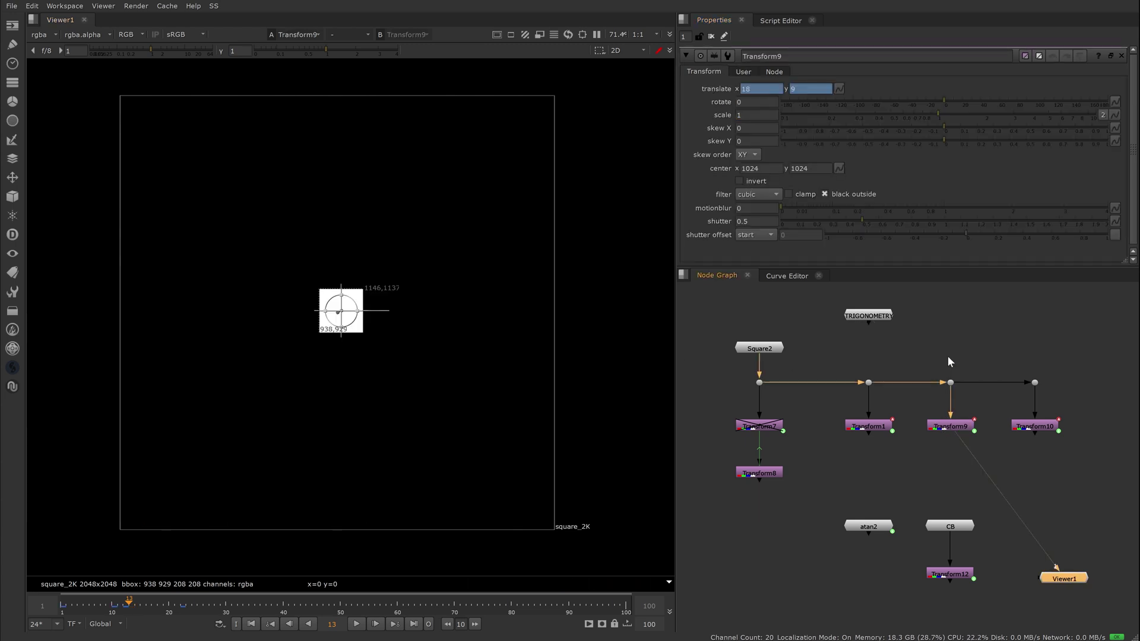
pyautogui.click(251, 624)
pyautogui.click(357, 624)
pyautogui.click(357, 624)
pyautogui.click(251, 624)
# Isolate Transform9's translate x and y curves in the Curve Editor, fit them, and scrub the opening frames.
pyautogui.click(788, 276)
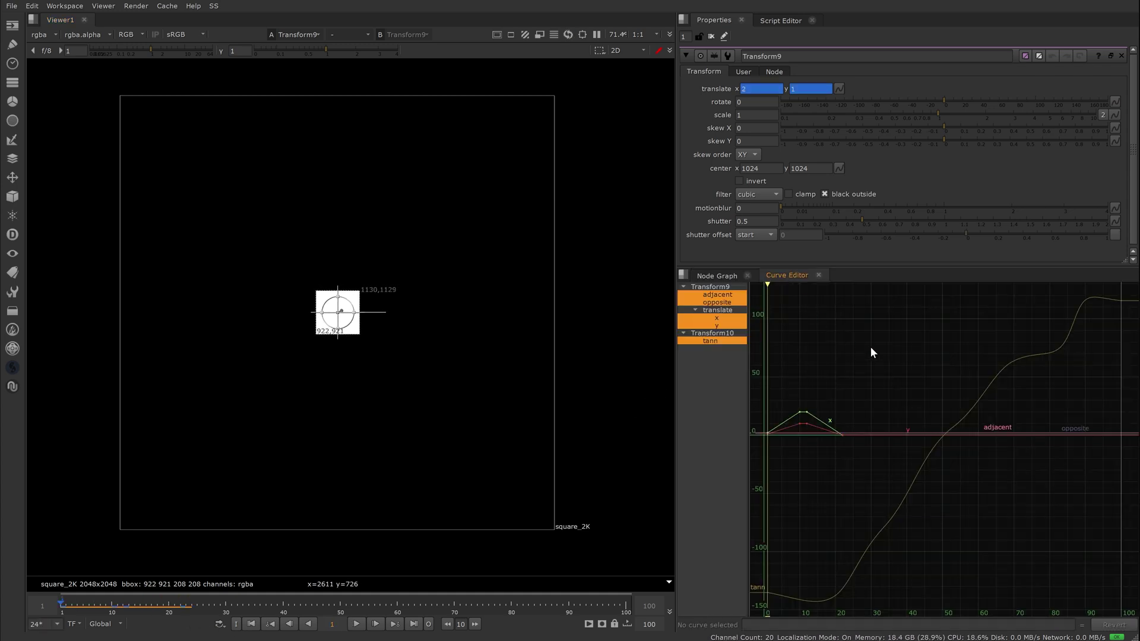
pyautogui.click(720, 318)
pyautogui.keyDown('shift'); pyautogui.click(721, 325); pyautogui.keyUp('shift')
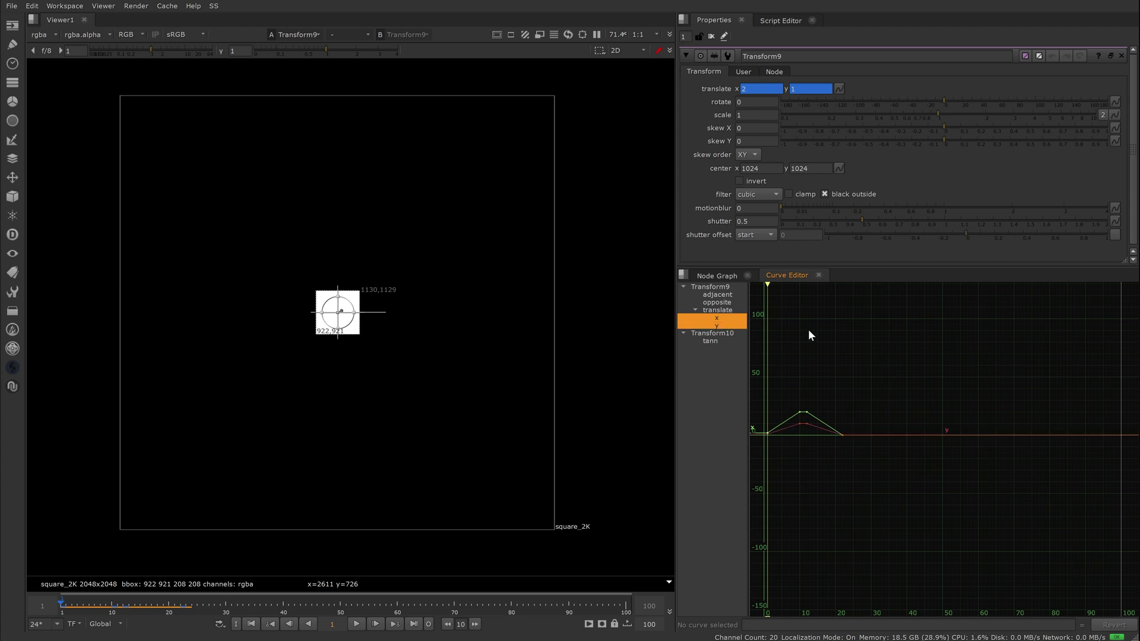
pyautogui.press('f')
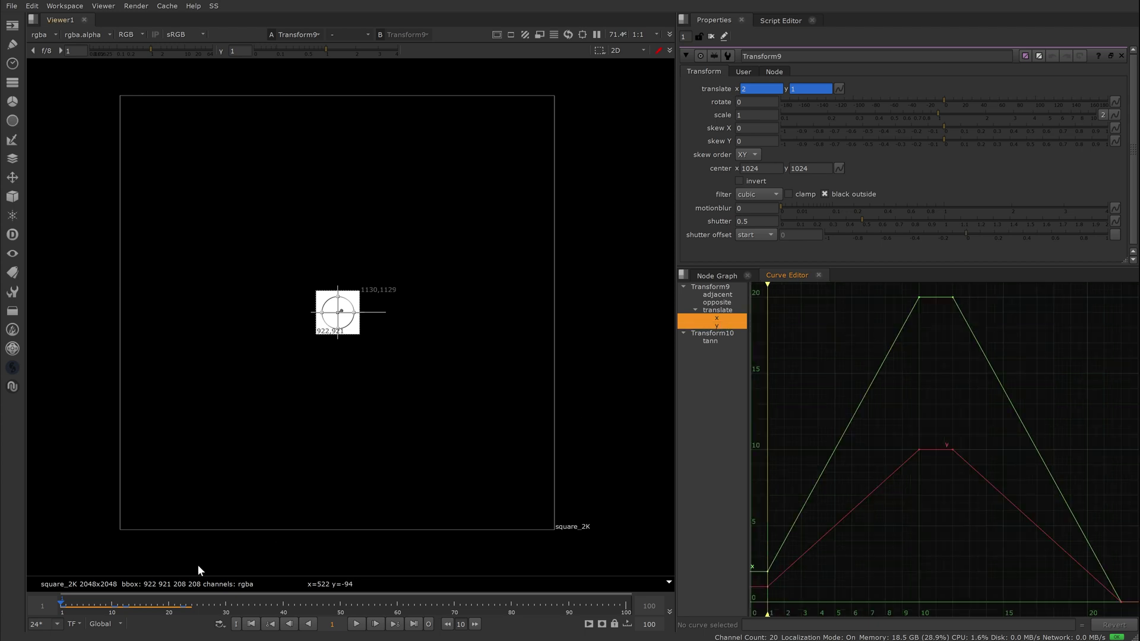
pyautogui.moveTo(63, 604)
pyautogui.mouseDown()
pyautogui.moveTo(181, 604)
pyautogui.moveTo(61, 605)
pyautogui.mouseUp()
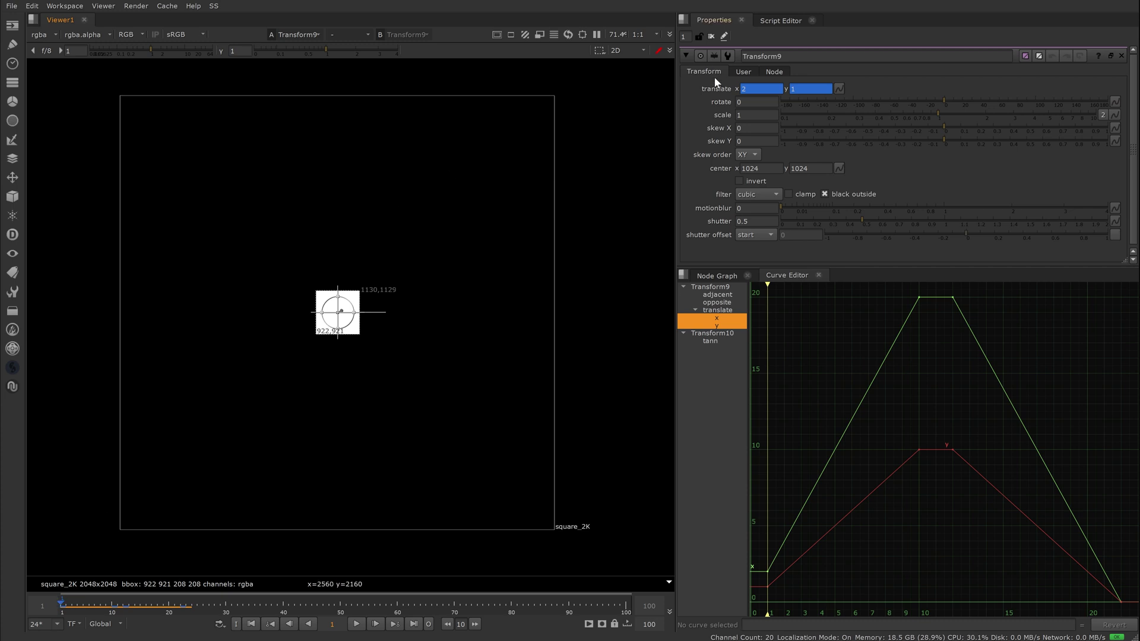
# Review the expressions on Transform9's opposite and adjacent user values, and scrub the translate curves from frame 1 to 22.
pyautogui.click(744, 71)
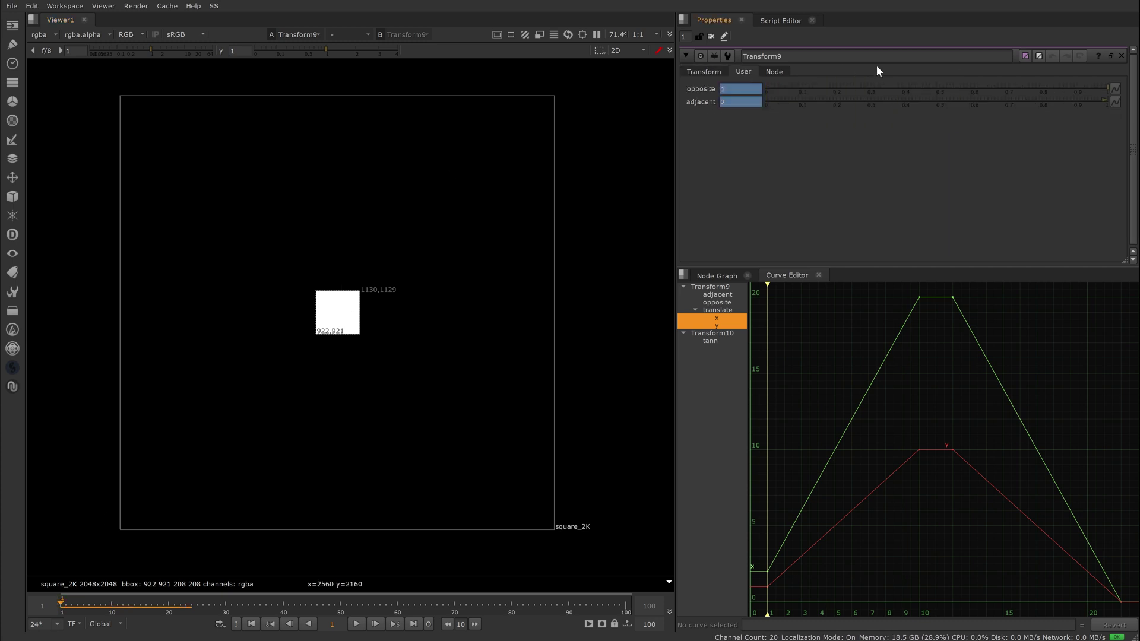
pyautogui.rightClick(757, 89)
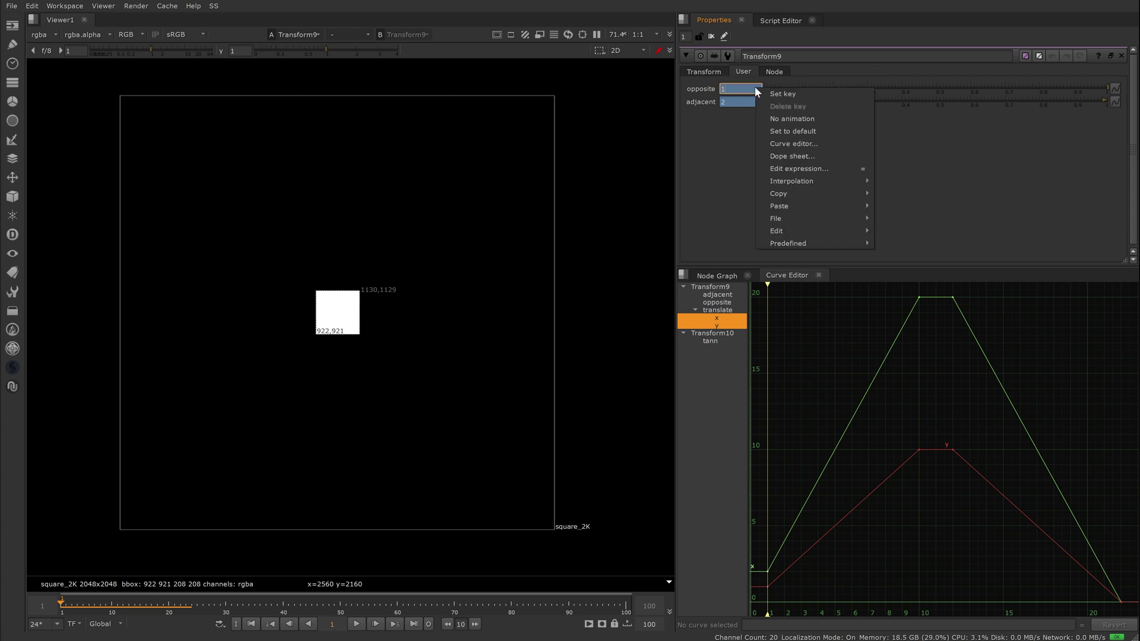
pyautogui.click(831, 168)
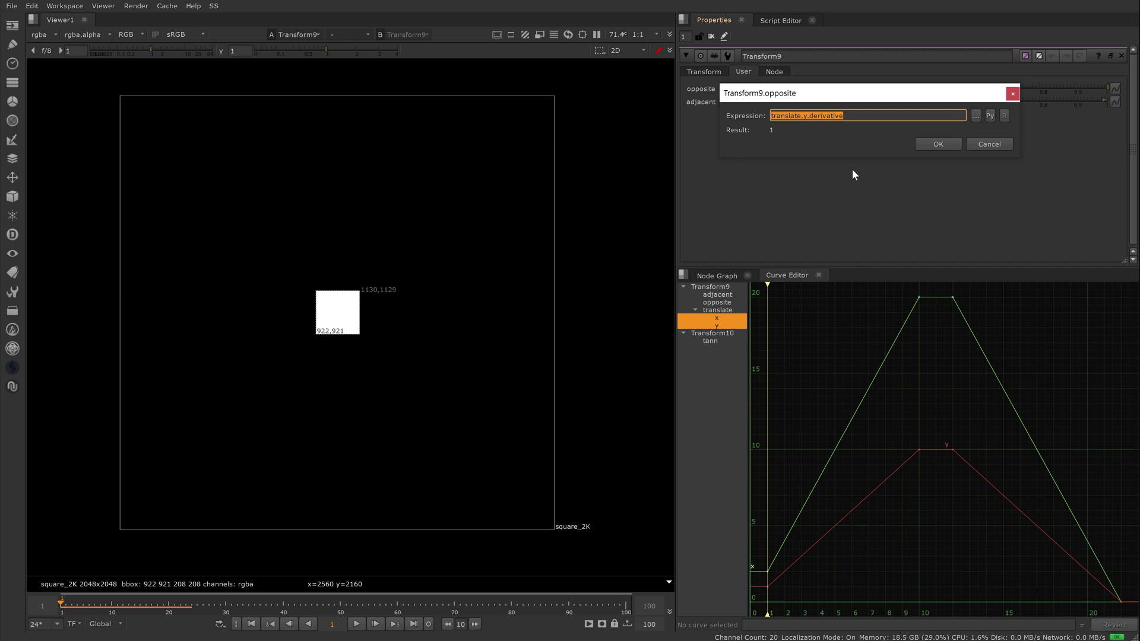
pyautogui.click(937, 144)
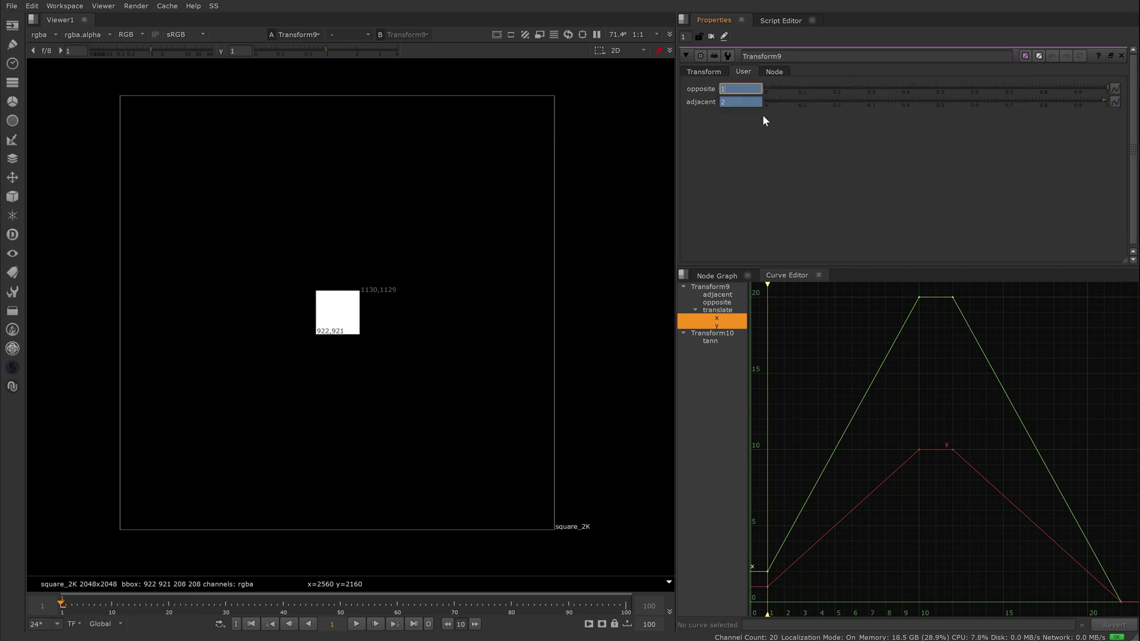
pyautogui.rightClick(753, 102)
pyautogui.click(807, 172)
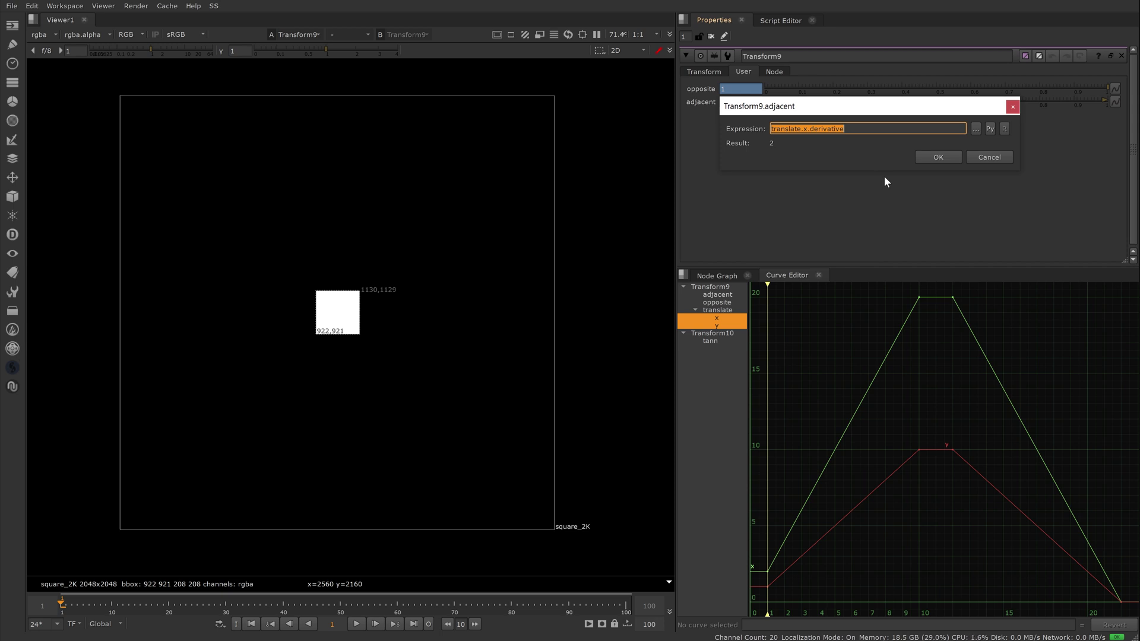
pyautogui.click(928, 158)
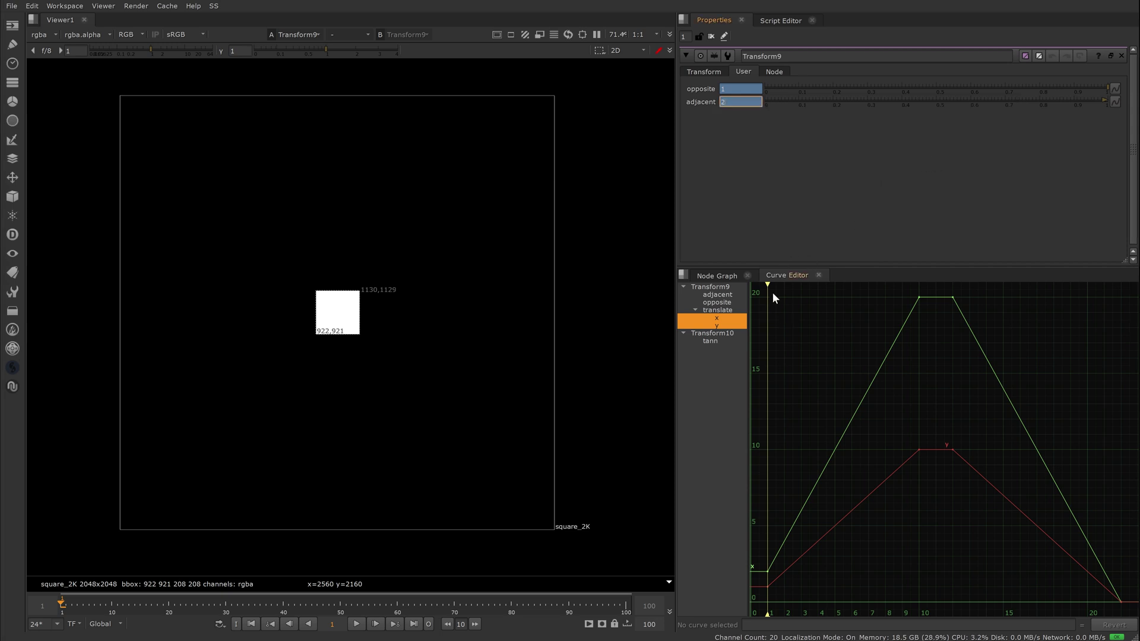
pyautogui.moveTo(767, 285); pyautogui.dragTo(1116, 295)
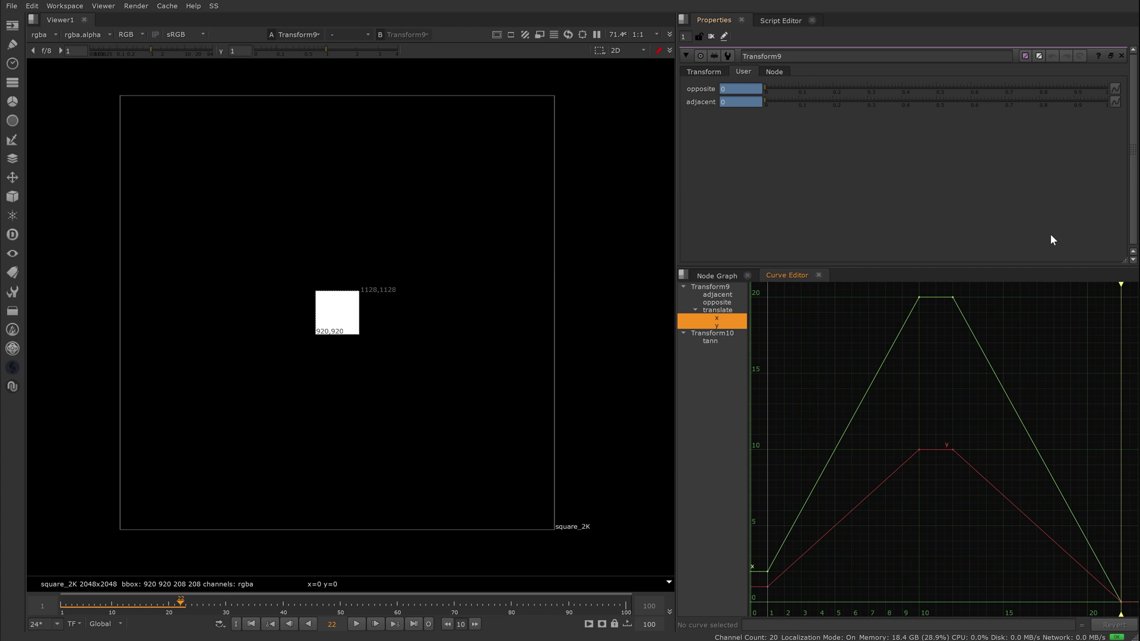
# View Transform10 at frame 1 with its custom user values open.
pyautogui.click(718, 276)
pyautogui.doubleClick(1044, 426)
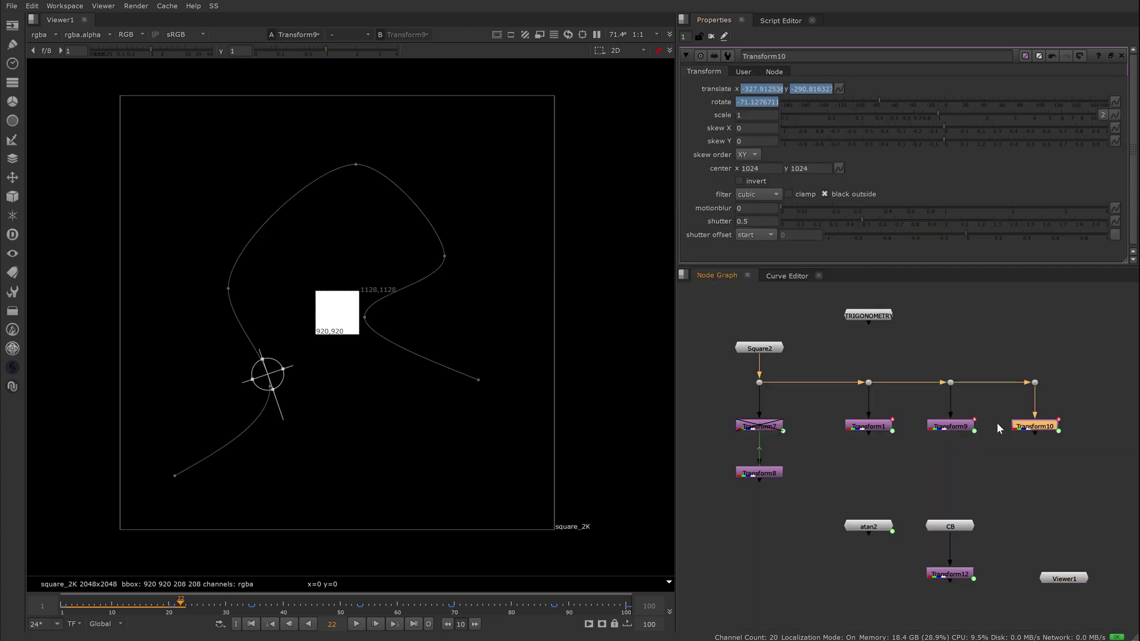
pyautogui.press('1')
pyautogui.click(251, 624)
pyautogui.click(744, 71)
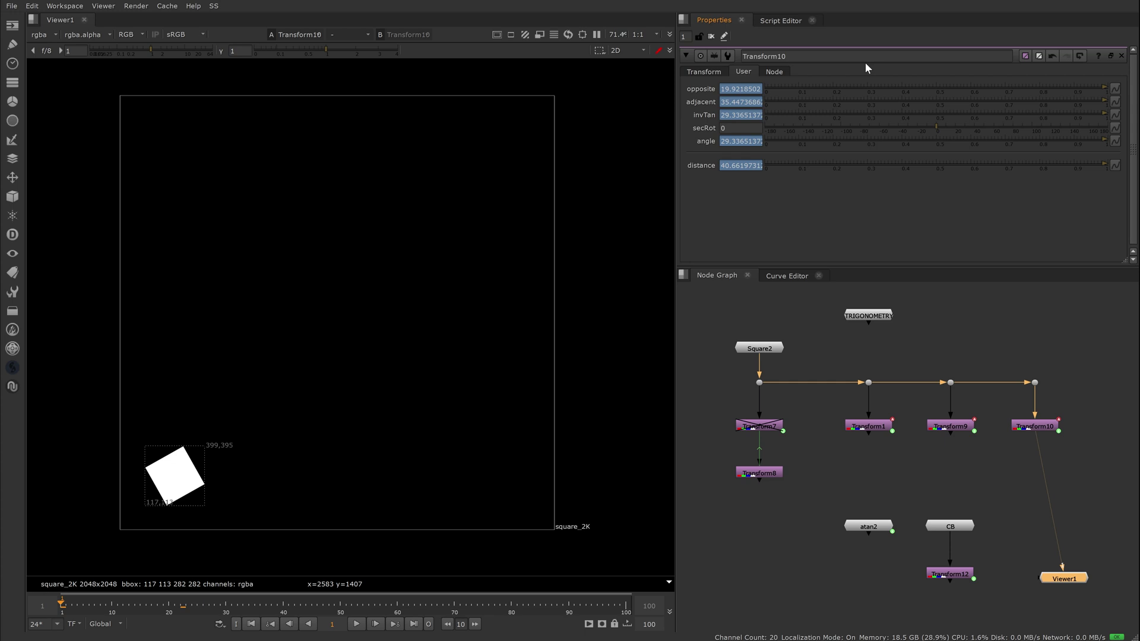
# Review the expressions behind Transform10's invTan and angle user values.
pyautogui.rightClick(740, 115)
pyautogui.click(797, 196)
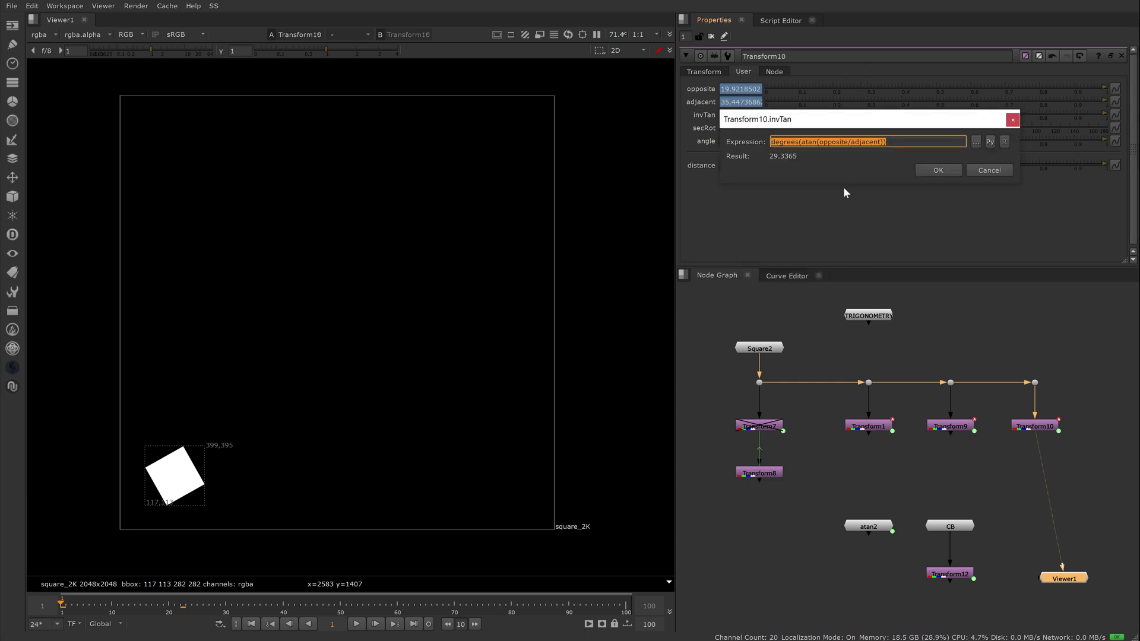
pyautogui.moveTo(801, 142); pyautogui.dragTo(884, 142)
pyautogui.click(891, 141)
pyautogui.click(924, 170)
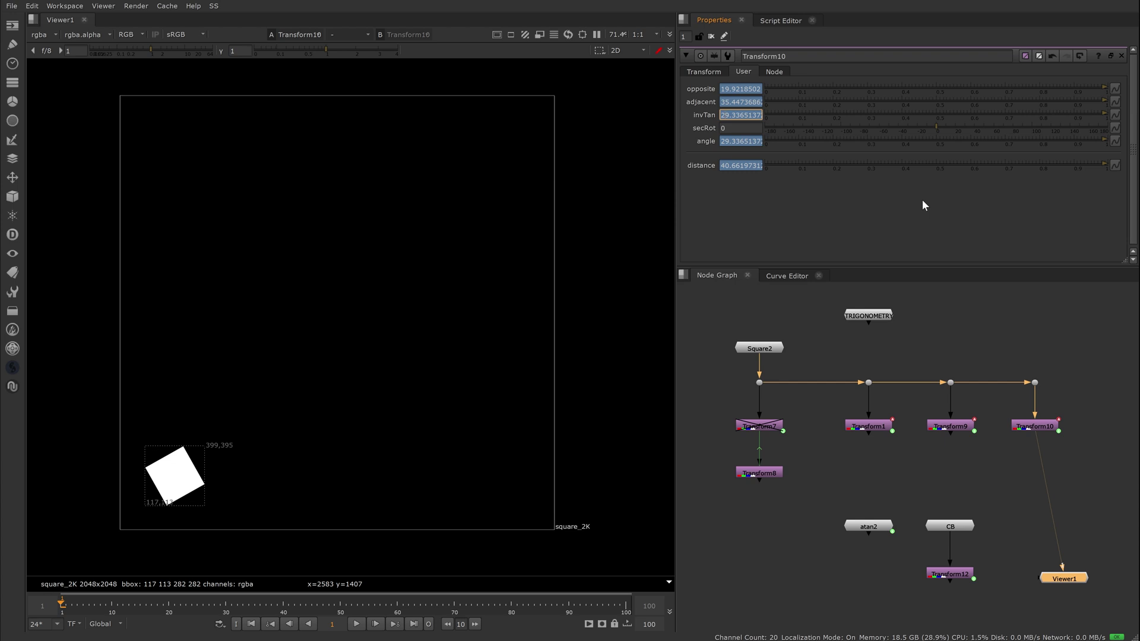
pyautogui.rightClick(808, 143)
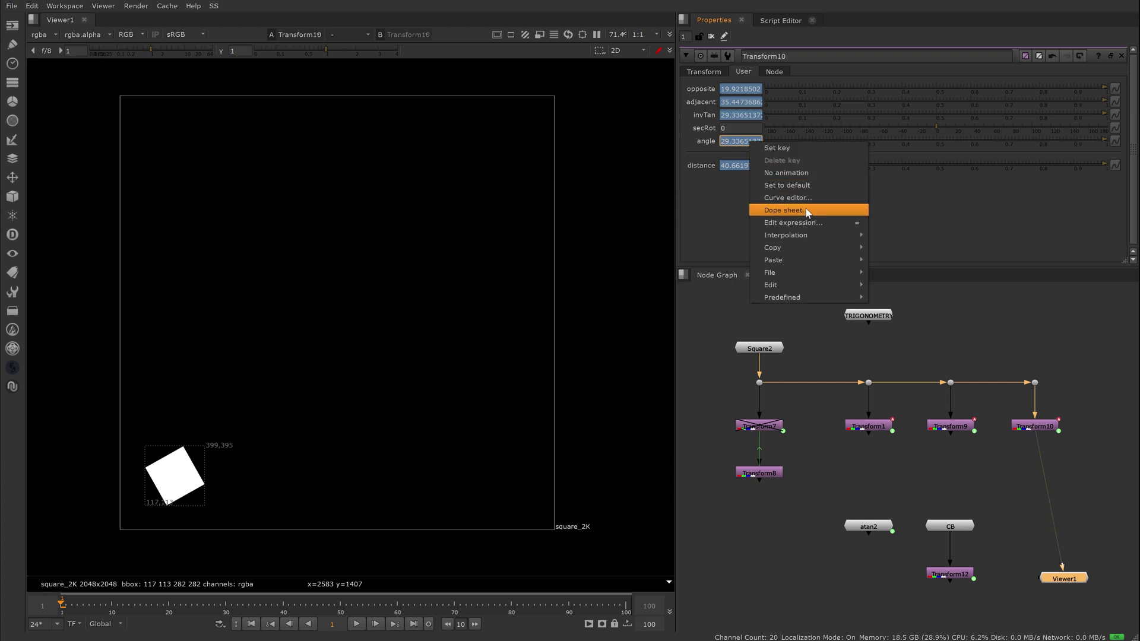
pyautogui.click(855, 223)
pyautogui.moveTo(1019, 209); pyautogui.dragTo(1121, 359)
pyautogui.press('End')
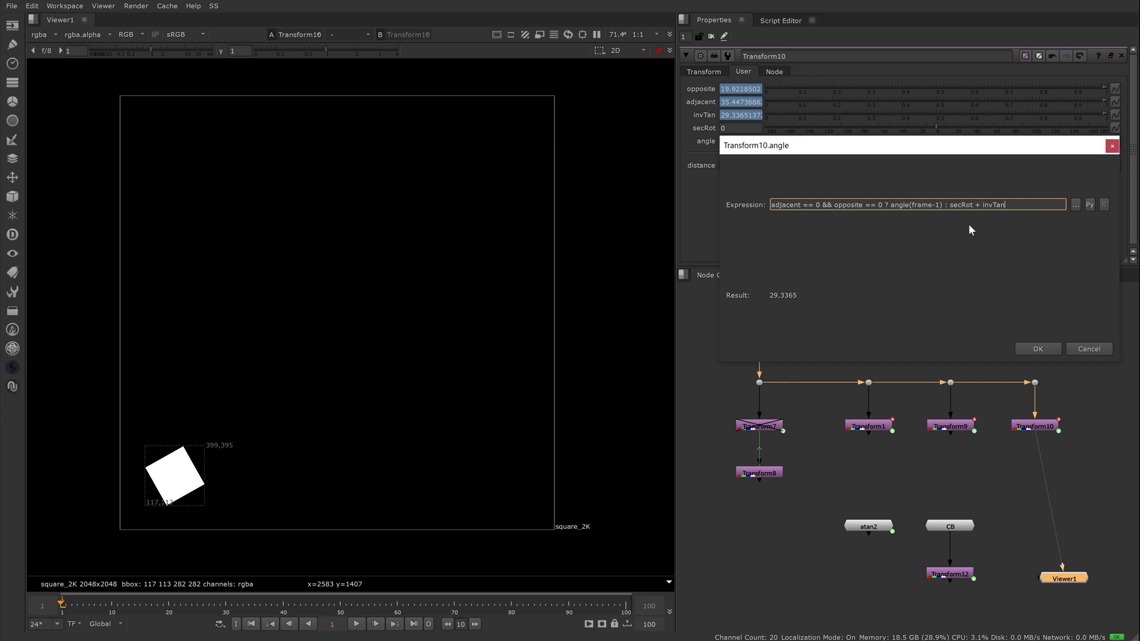
pyautogui.click(1038, 349)
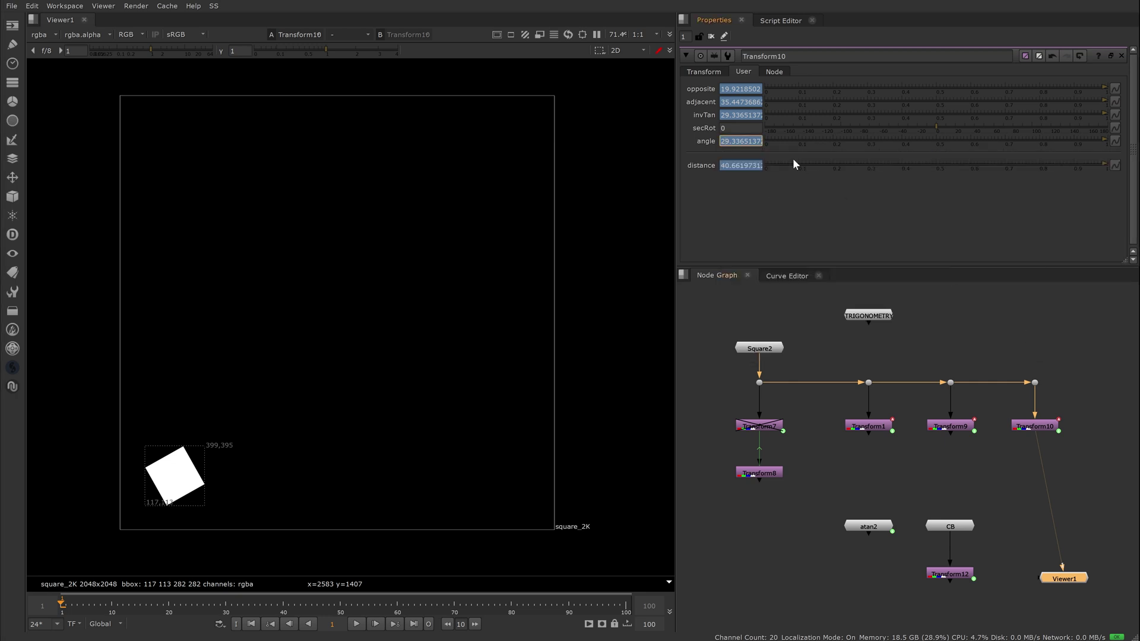
# Play Transform10's animation along its motion path, set secRot to 69 during playback, and stop it.
pyautogui.click(704, 71)
pyautogui.press('l')
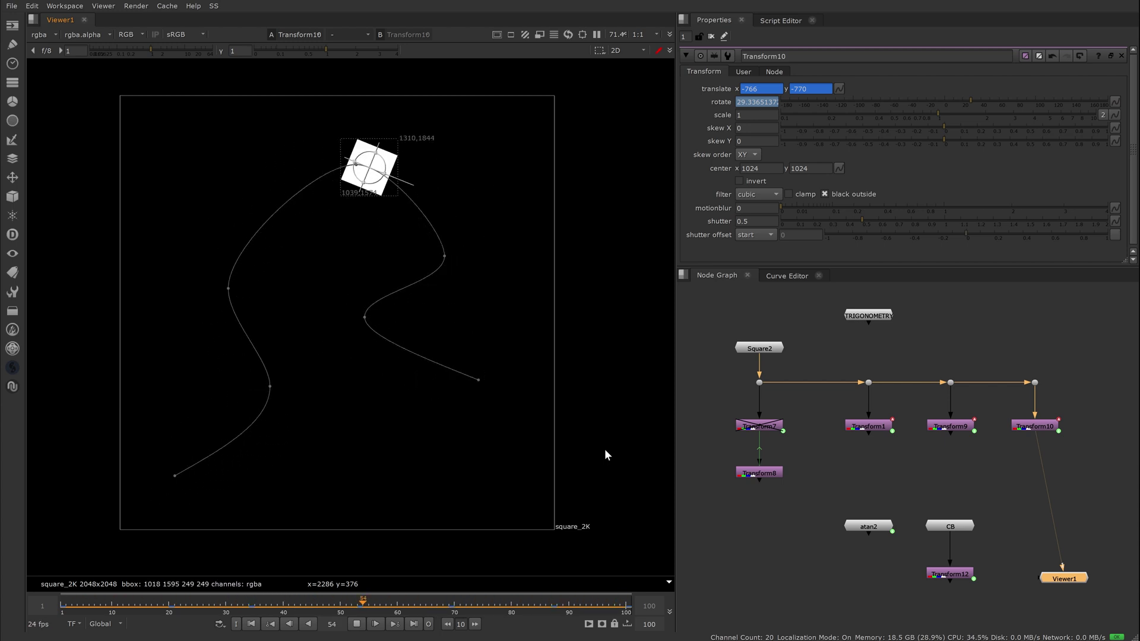
pyautogui.click(740, 72)
pyautogui.moveTo(931, 125); pyautogui.dragTo(1002, 124)
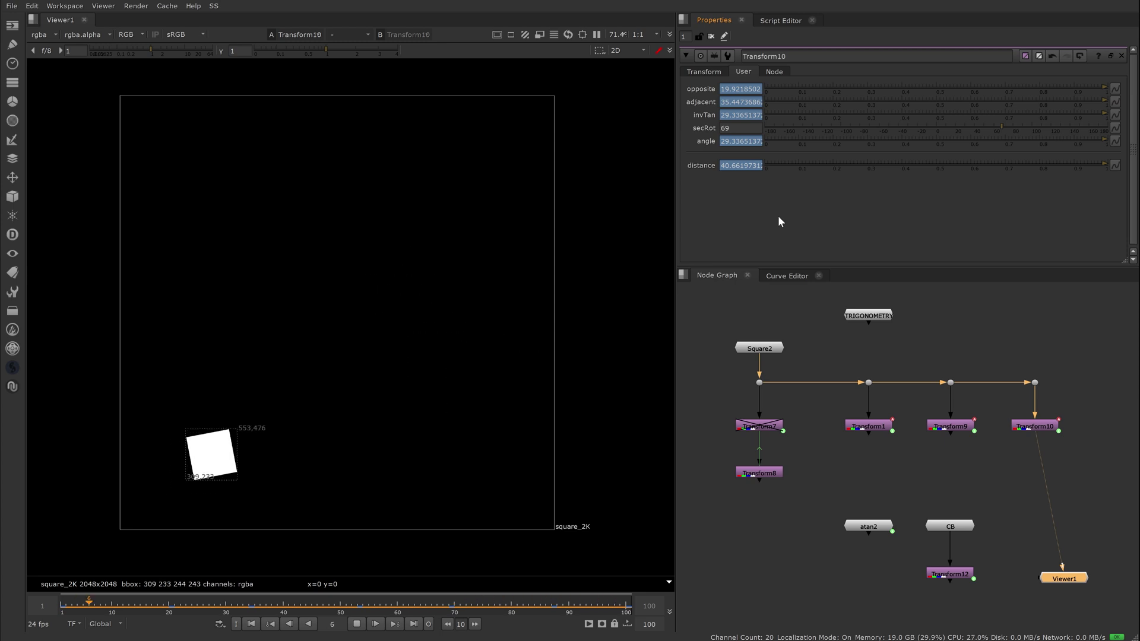
pyautogui.click(356, 624)
# View the atan2 node and increase its rotate value to swing the crosshair around the origin.
pyautogui.click(875, 527)
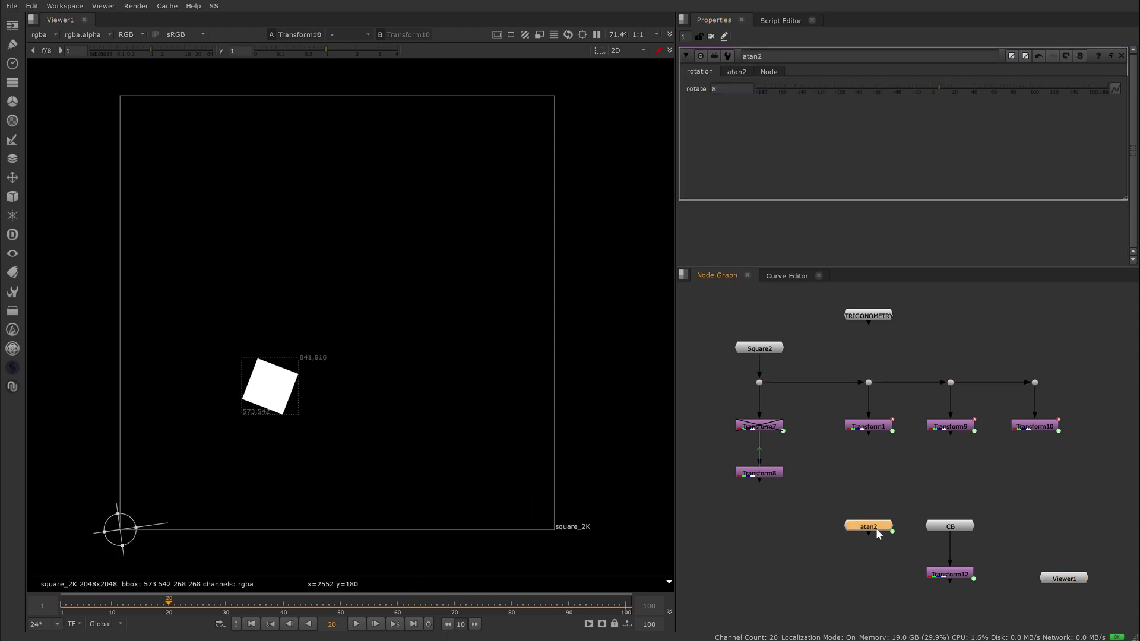
pyautogui.press('1')
pyautogui.click(895, 494)
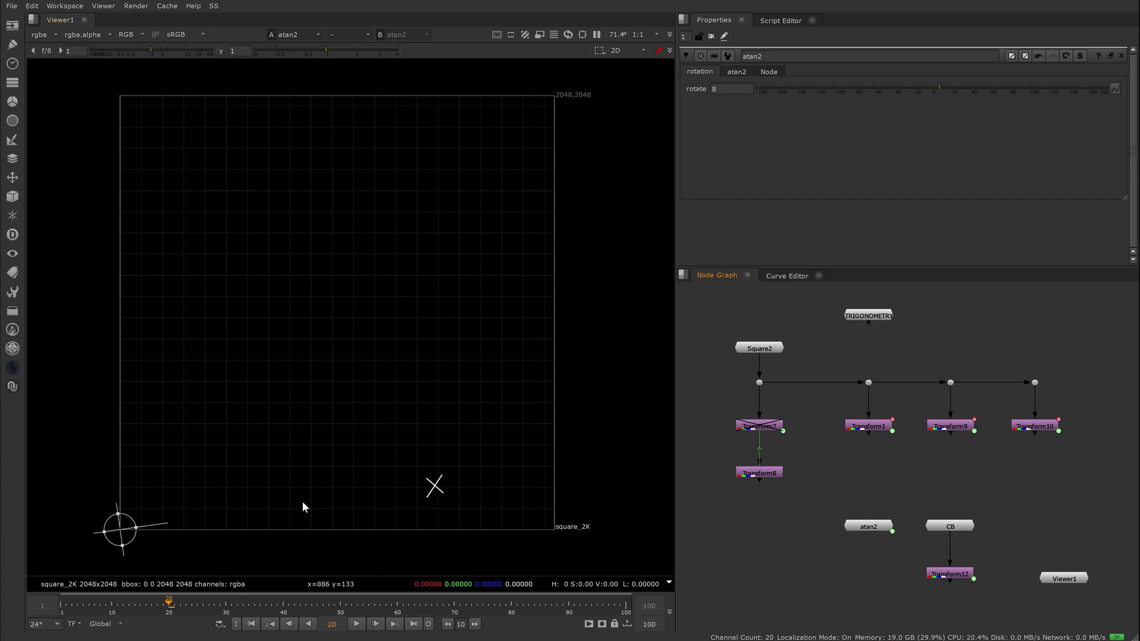
pyautogui.moveTo(935, 93); pyautogui.dragTo(1007, 130)
# Review the arctan2 expression in the atan2 node's custom settings.
pyautogui.click(738, 72)
pyautogui.rightClick(738, 102)
pyautogui.click(816, 181)
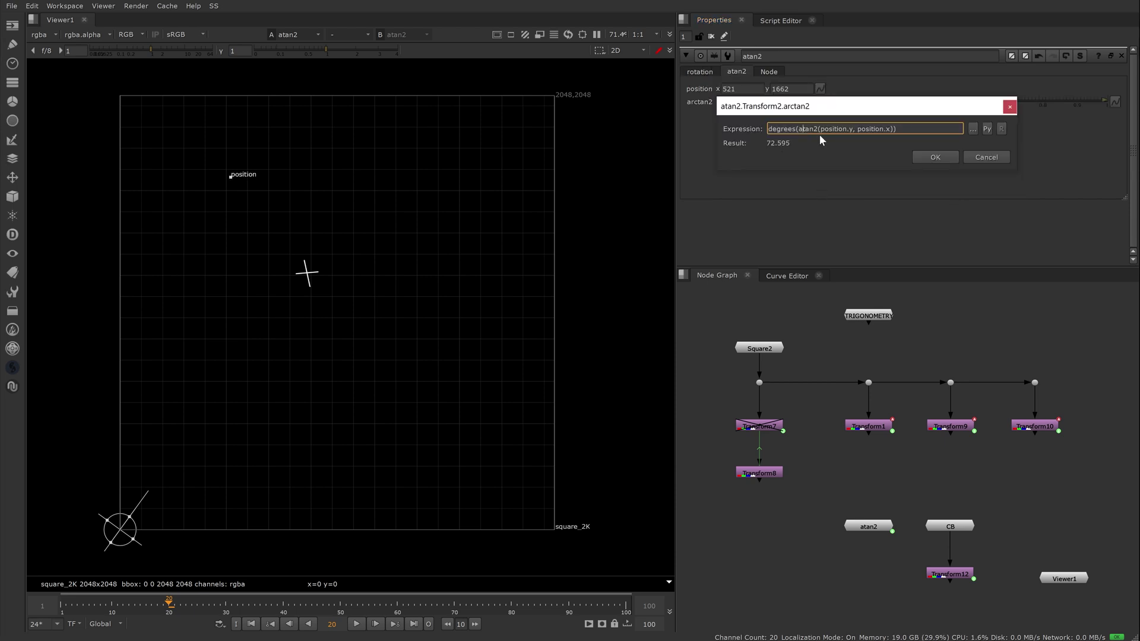
pyautogui.moveTo(878, 105); pyautogui.dragTo(874, 148)
pyautogui.click(924, 199)
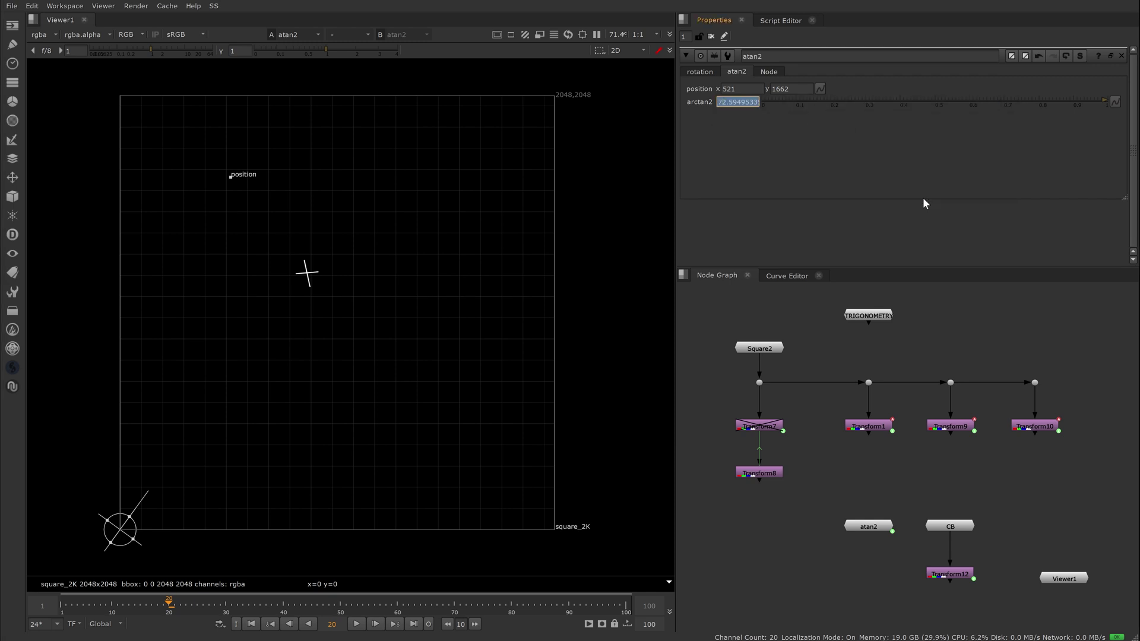
# Move the atan2 node's position point onto the crosshair's centre, at about x 881.2, y 1212.
pyautogui.moveTo(231, 177)
pyautogui.mouseDown()
pyautogui.moveTo(230, 190)
pyautogui.moveTo(314, 283)
pyautogui.moveTo(237, 194)
pyautogui.mouseUp()
pyautogui.scroll(10, 313, 282)
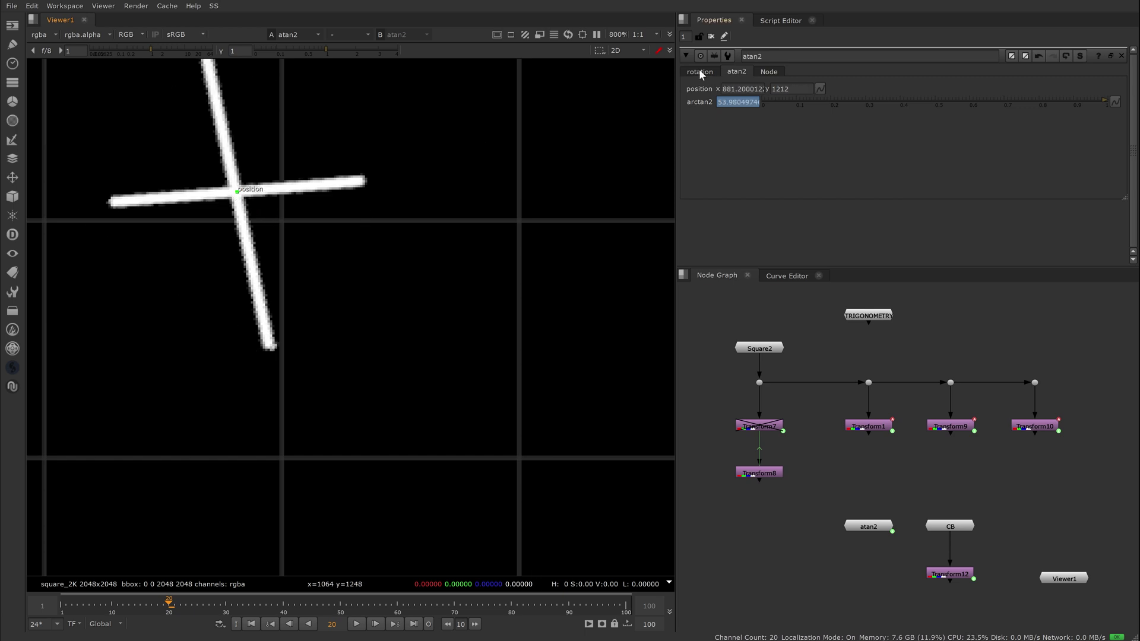
pyautogui.scroll(-11, 505, 205)
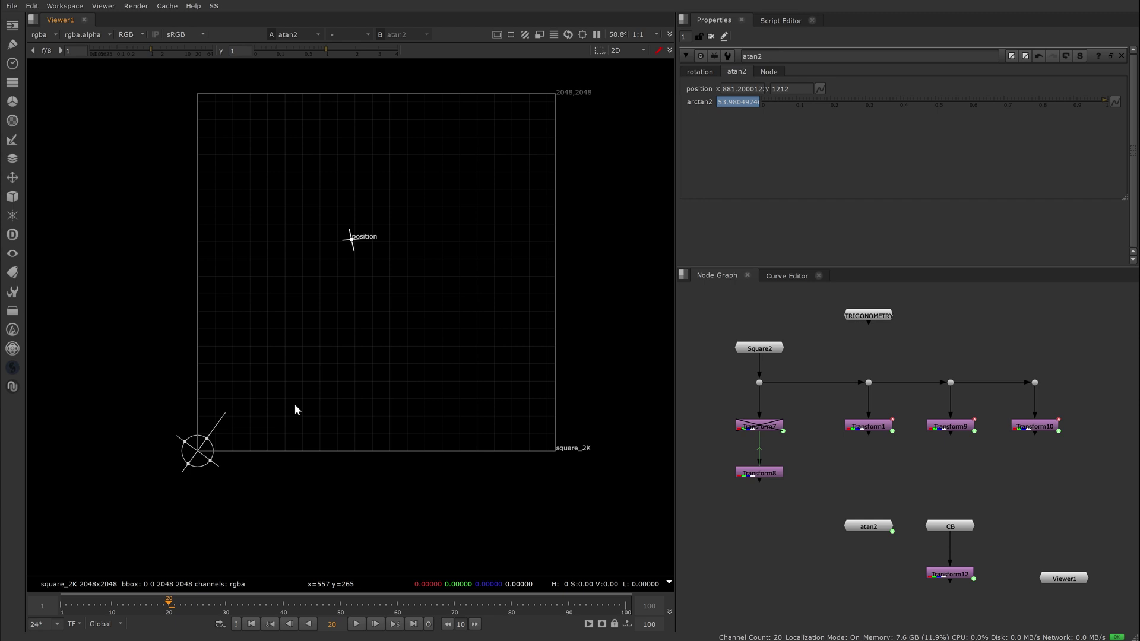
# Close the atan2 node's settings and view the CB checkerboard.
pyautogui.click(712, 36)
pyautogui.click(959, 528)
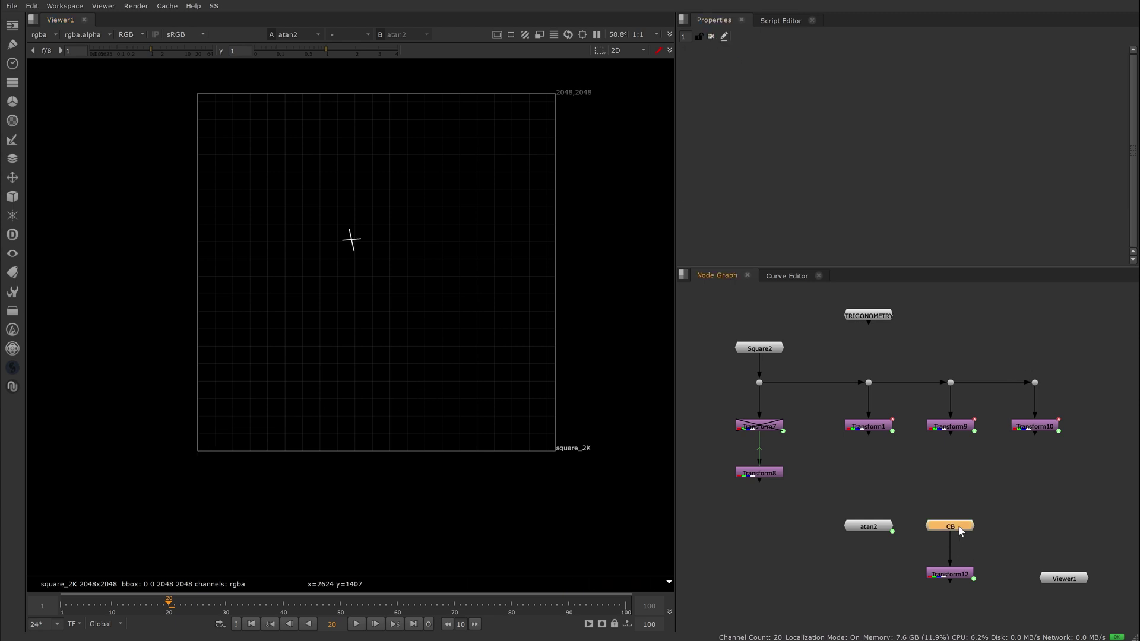
pyautogui.press('1')
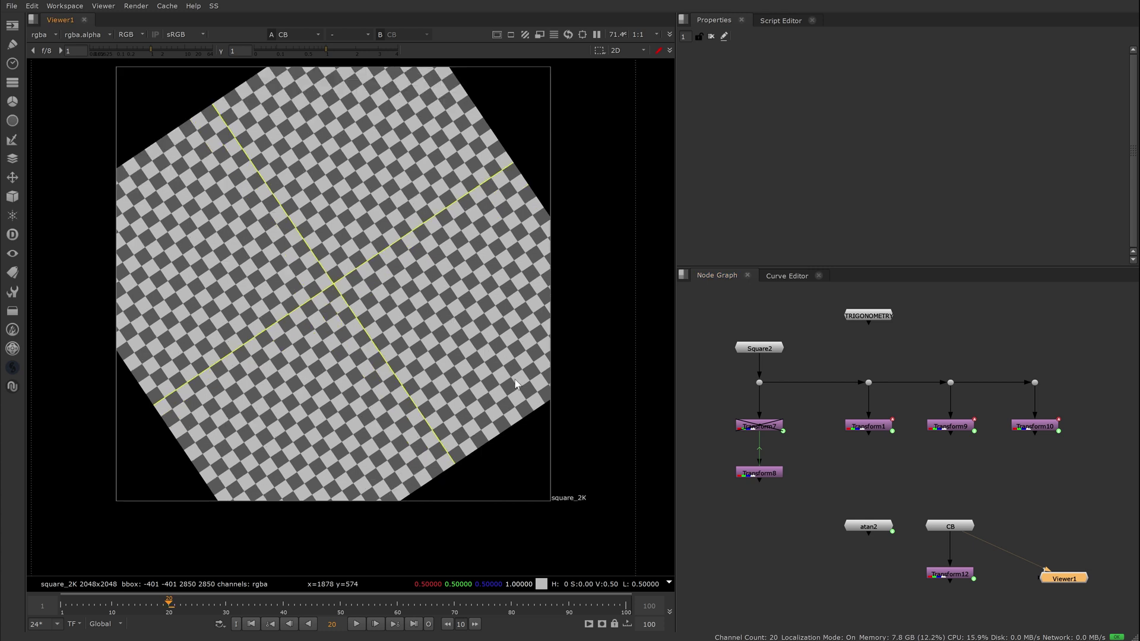
pyautogui.click(1019, 500)
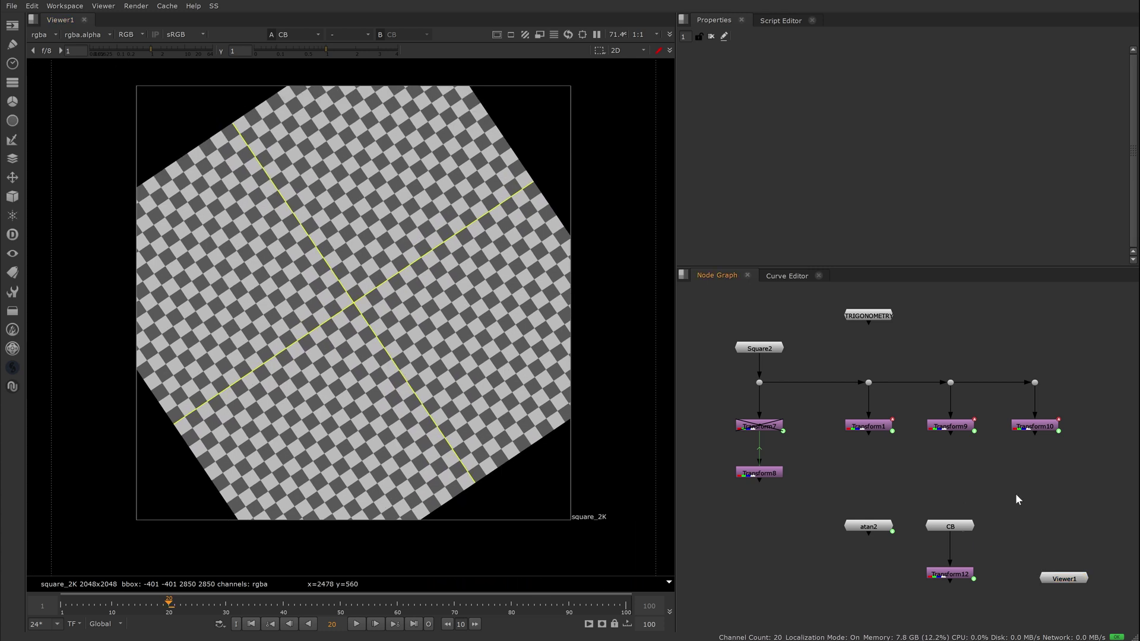
# Review the expressions behind Transform12's atan2 and angle user values.
pyautogui.doubleClick(947, 576)
pyautogui.click(744, 72)
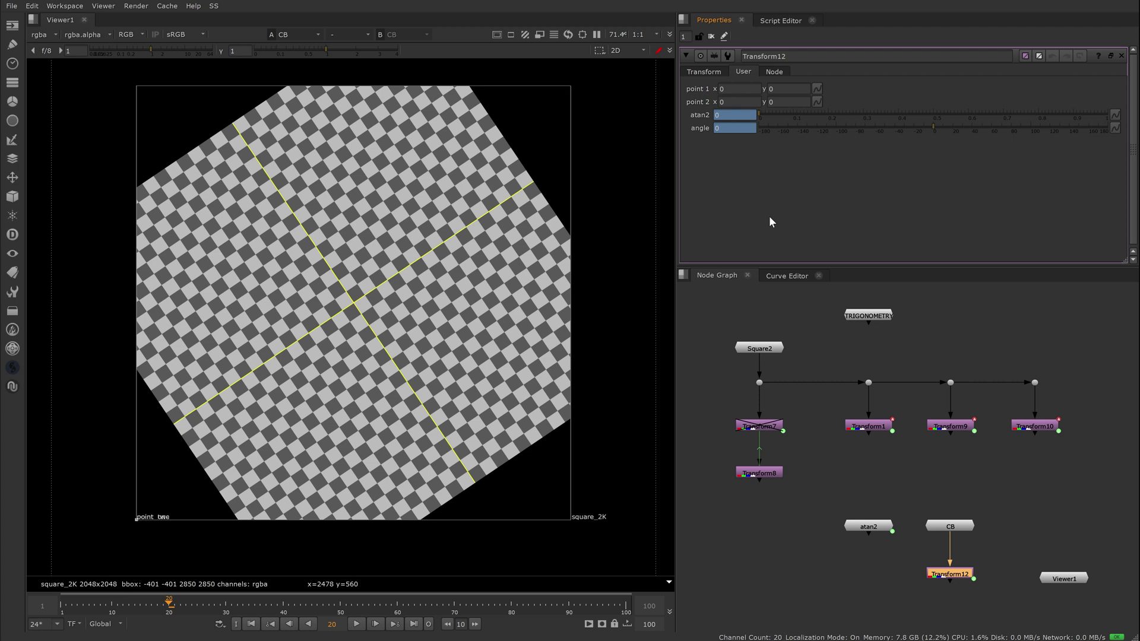
pyautogui.rightClick(735, 115)
pyautogui.click(772, 199)
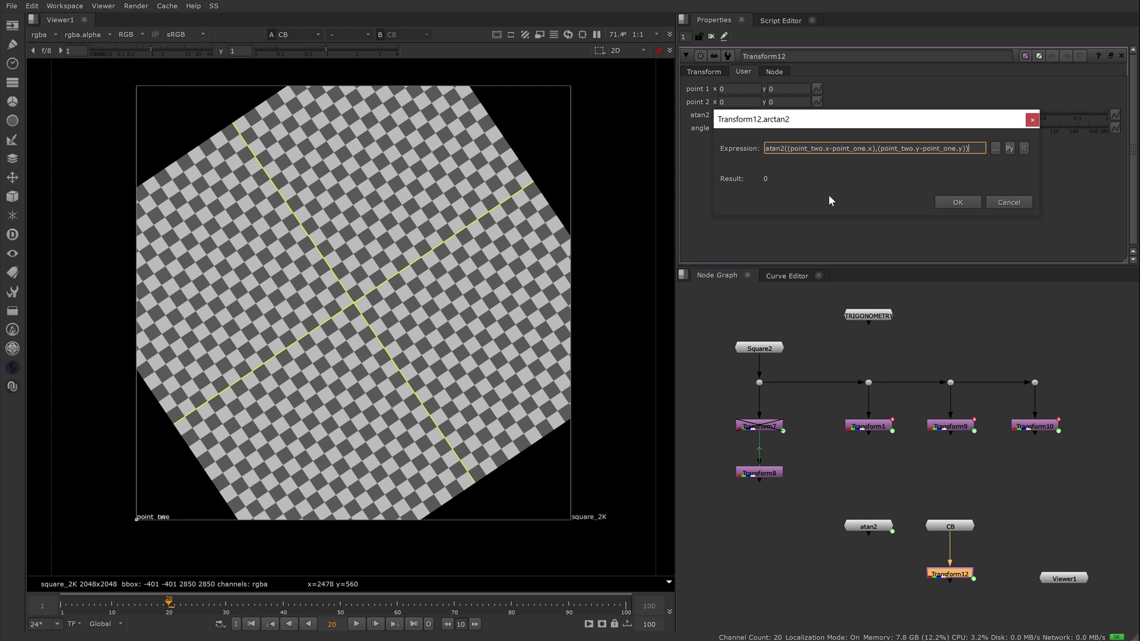
pyautogui.click(958, 203)
pyautogui.rightClick(741, 128)
pyautogui.click(810, 204)
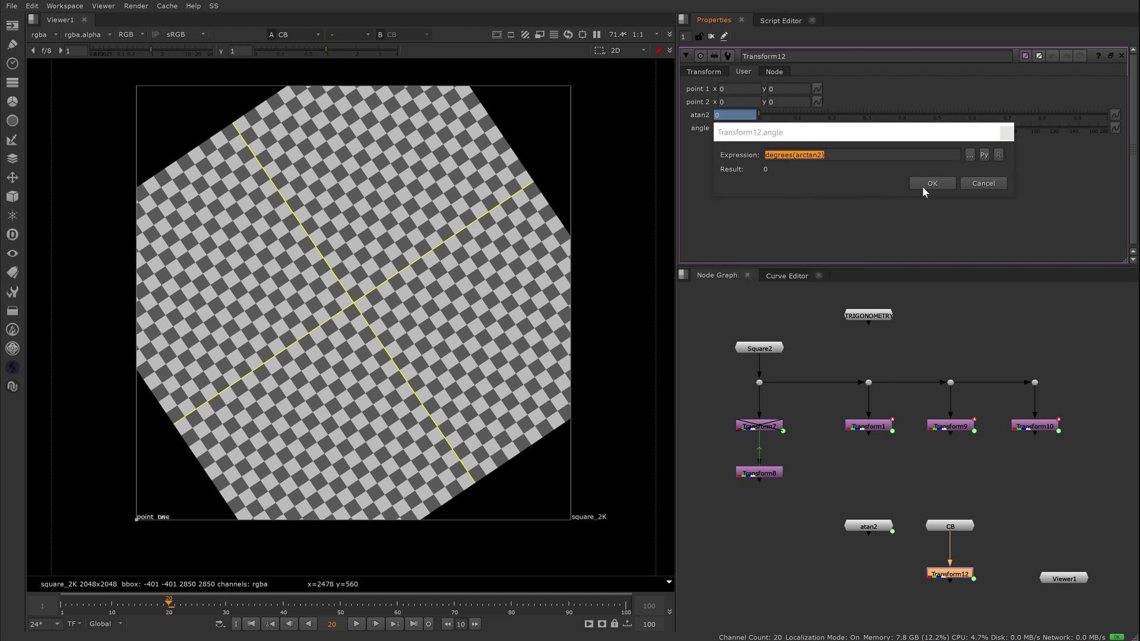
pyautogui.click(983, 183)
# Place Transform12's two points along the checkerboard's slanted yellow line, at about 793.2, 868.4 and 1208, 1148.
pyautogui.moveTo(137, 517); pyautogui.dragTo(399, 198)
pyautogui.scroll(4, 327, 344)
pyautogui.scroll(3, 386, 262)
pyautogui.scroll(-4, 271, 337)
pyautogui.moveTo(270, 337); pyautogui.dragTo(300, 376)
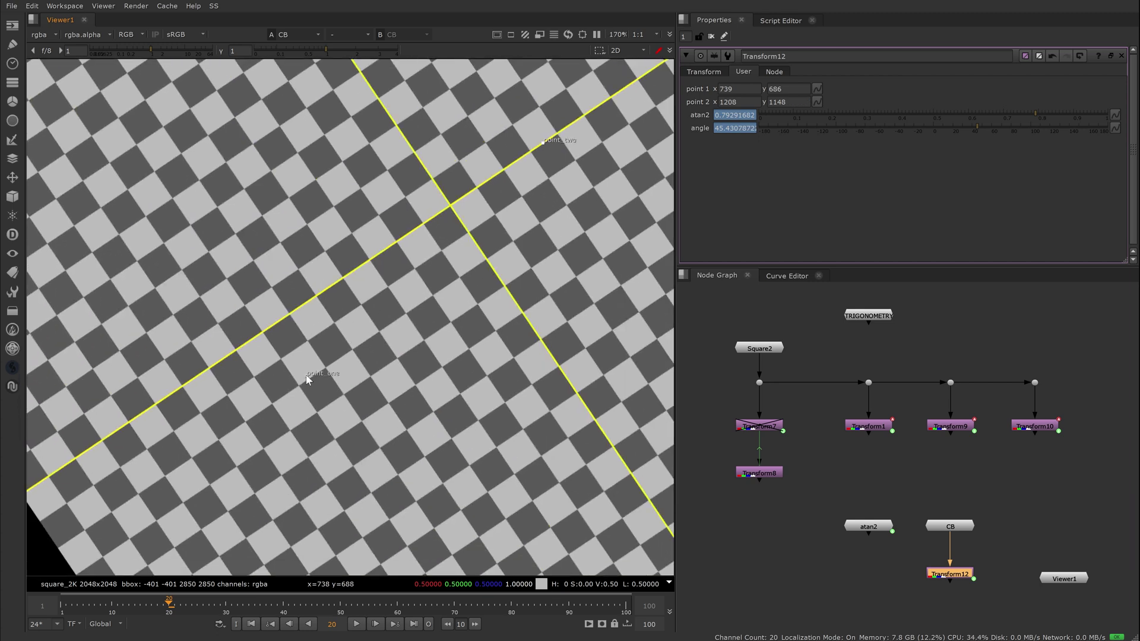
pyautogui.scroll(4, 300, 376)
pyautogui.moveTo(335, 289); pyautogui.dragTo(329, 280)
pyautogui.scroll(-5, 328, 281)
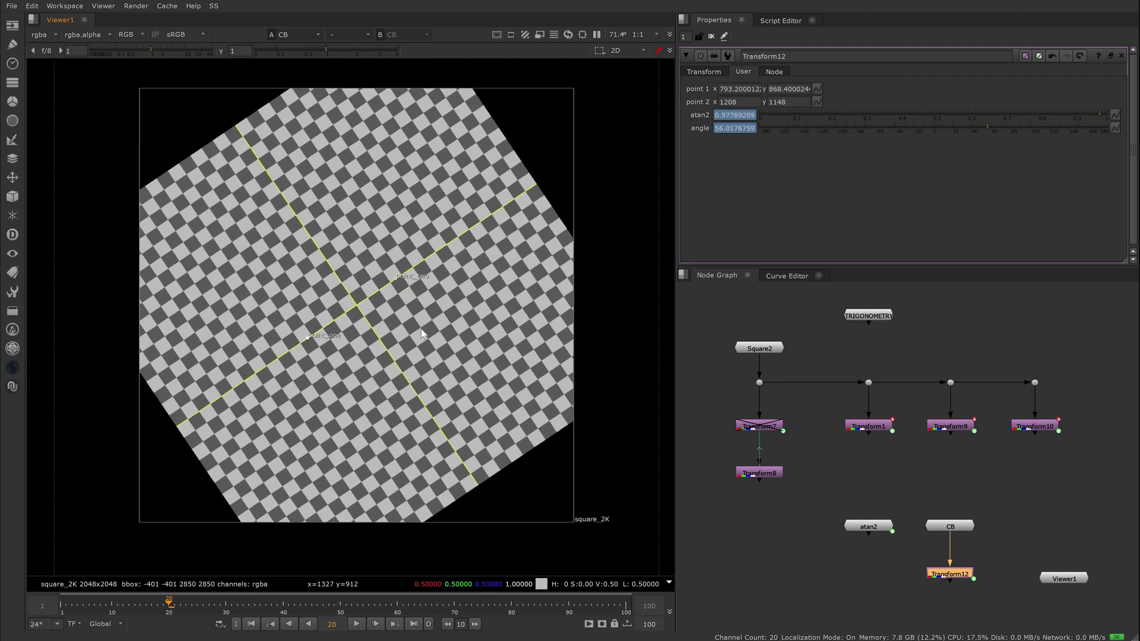
# View Transform12's output over the checkerboard and show its transform settings.
pyautogui.press('1')
pyautogui.click(1031, 501)
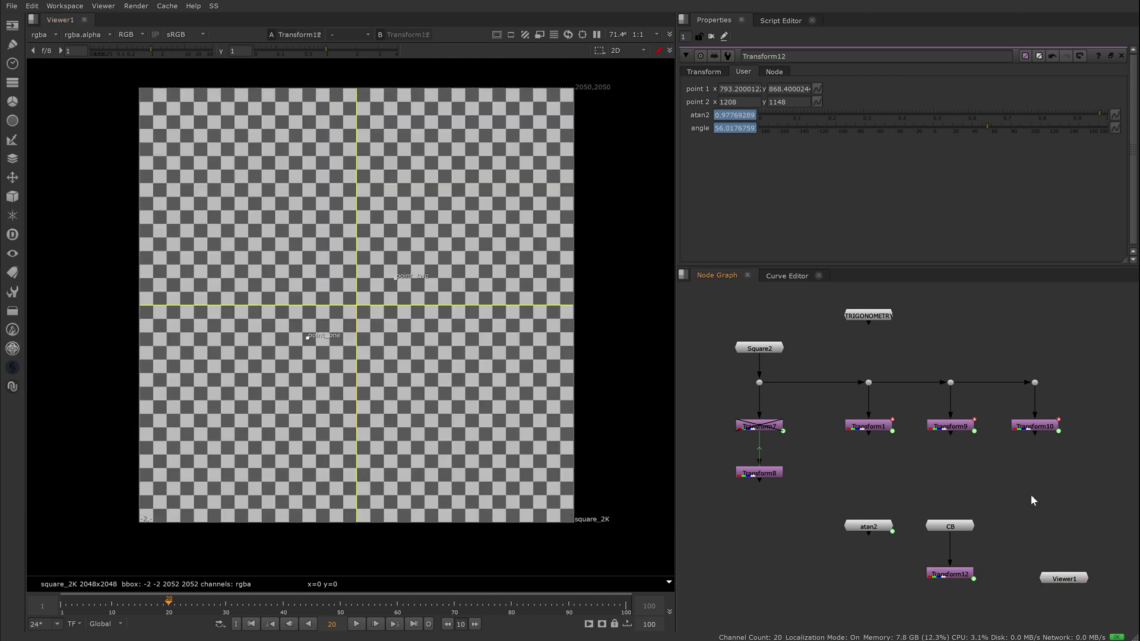
pyautogui.click(690, 74)
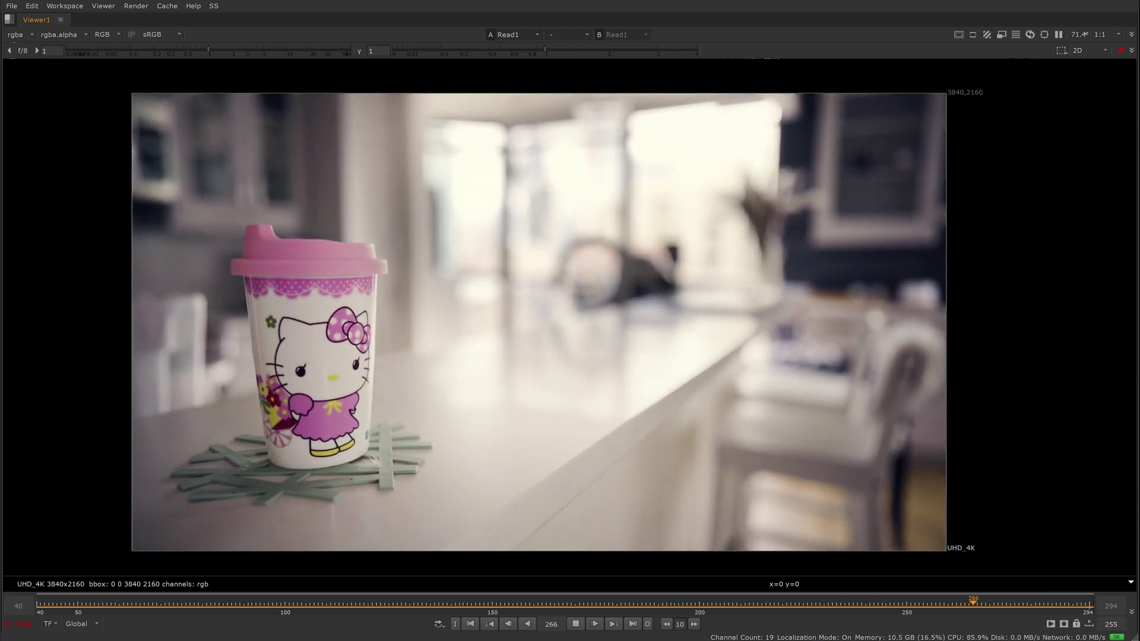
# Return from the full-size viewer, stop the Read1 playback, and view the THIN_LENS diagram.
pyautogui.press('space')
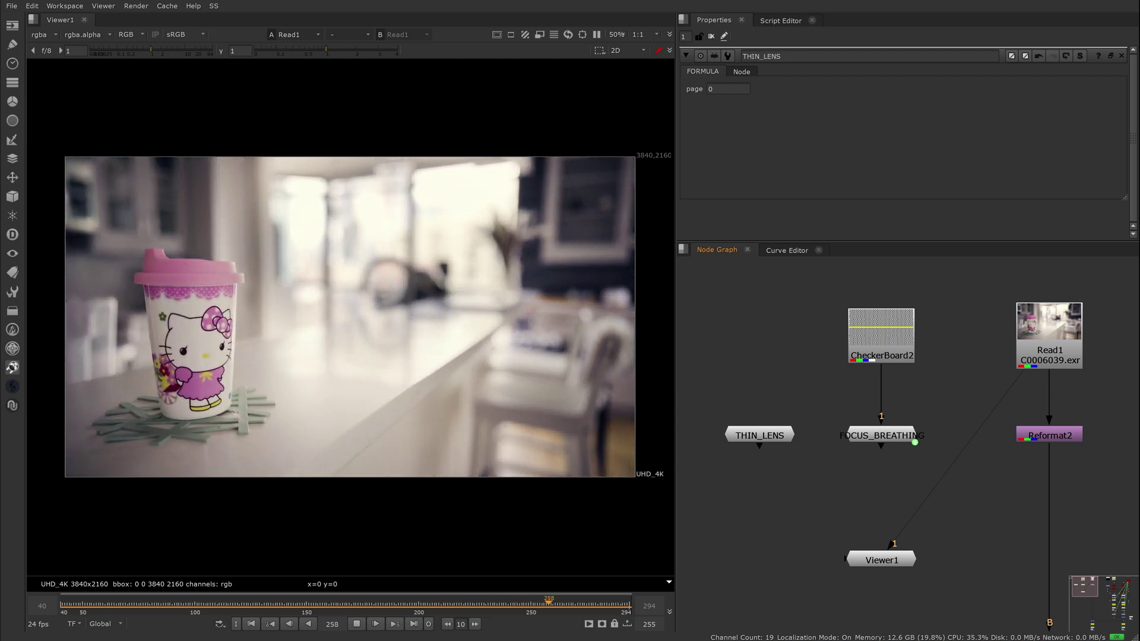
pyautogui.click(357, 624)
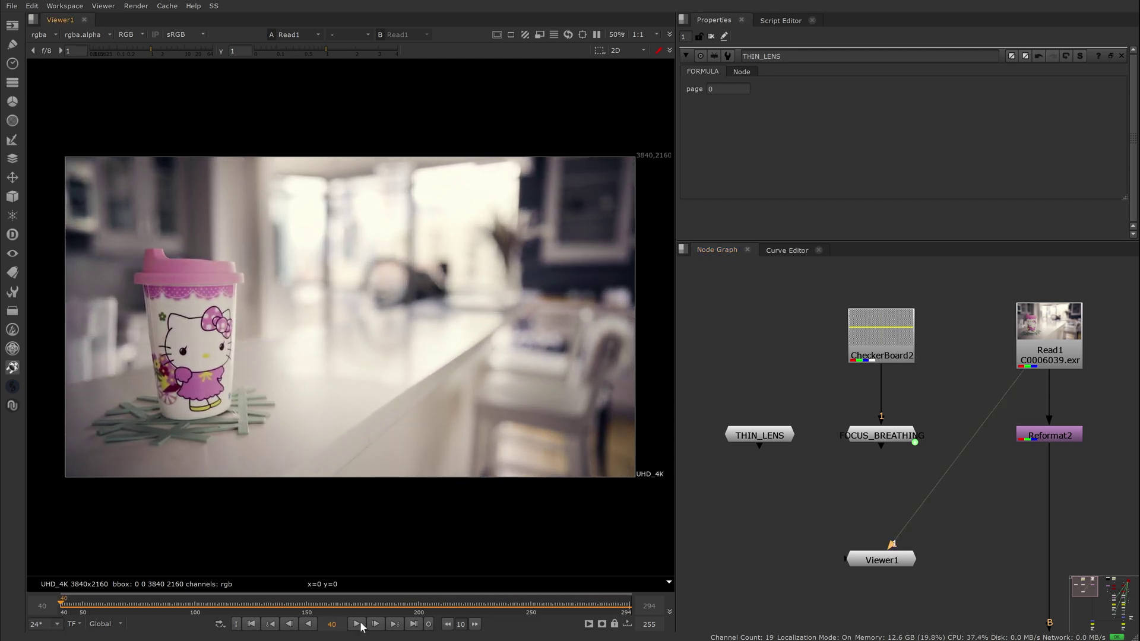
pyautogui.click(766, 437)
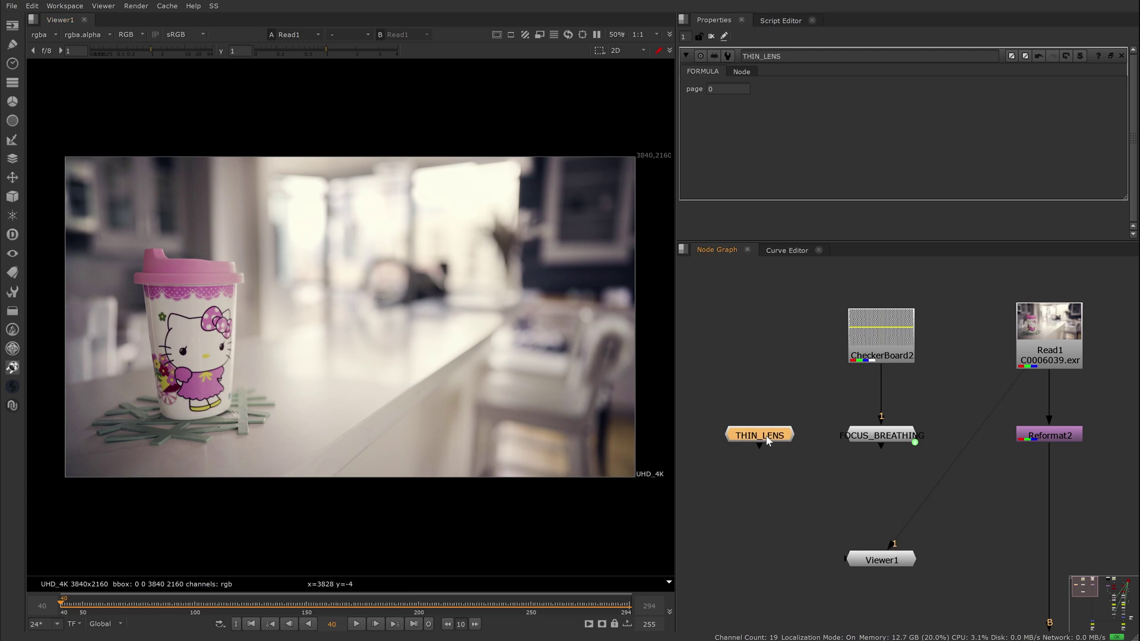
pyautogui.press('1')
# Step the THIN_LENS page value from 1 through 4 to examine the thin-lens equation diagrams.
pyautogui.click(728, 89)
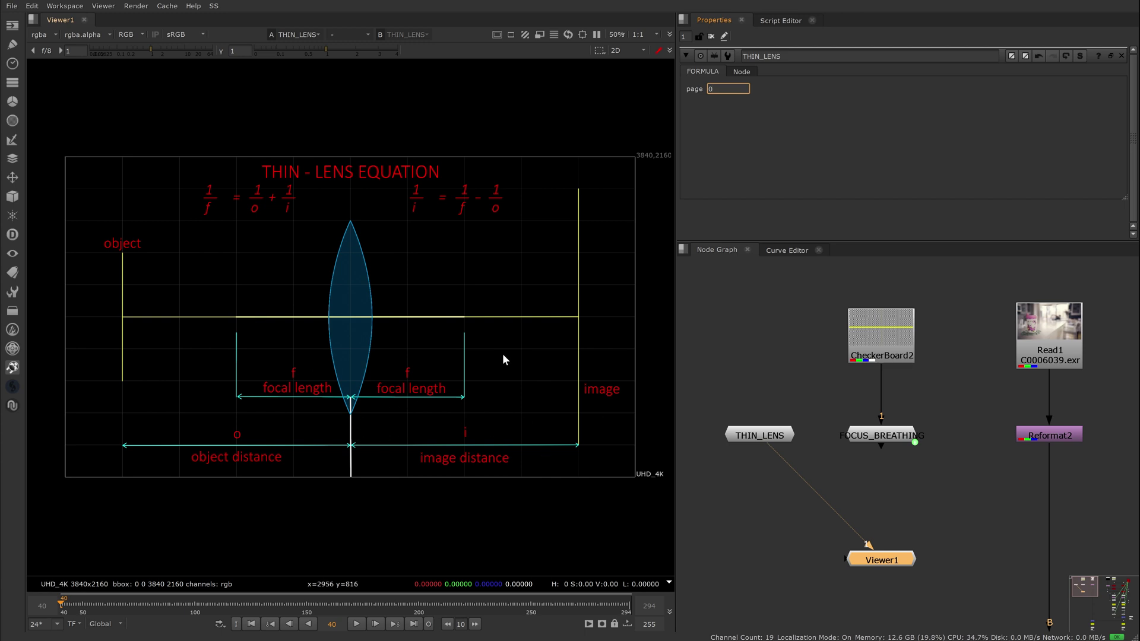
pyautogui.press('Up')
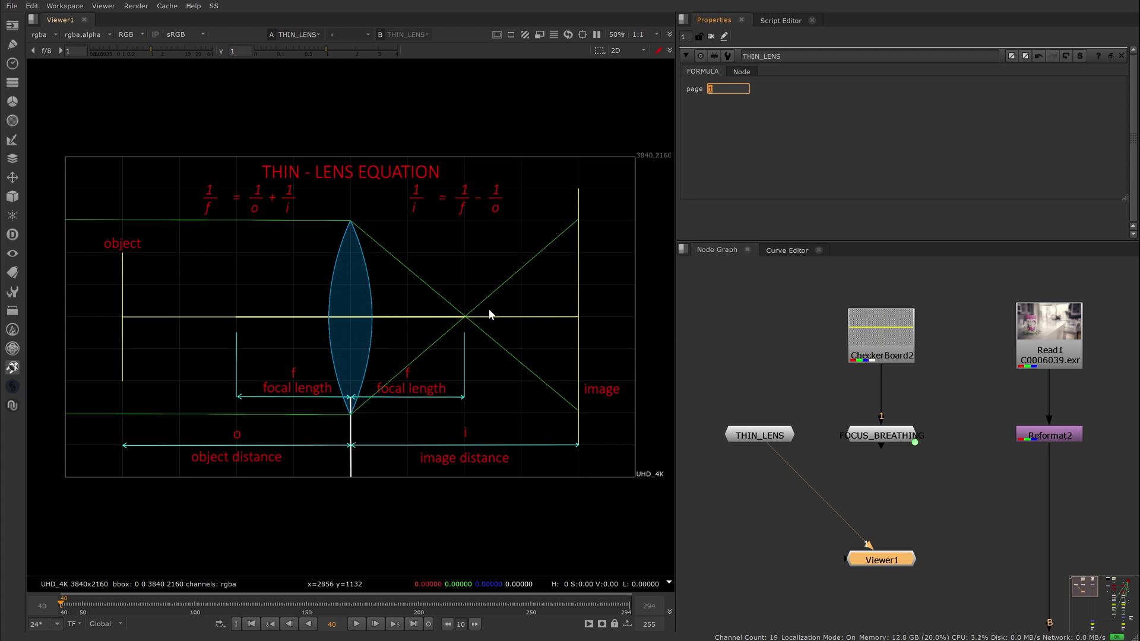
pyautogui.write('2')
pyautogui.press('Return')
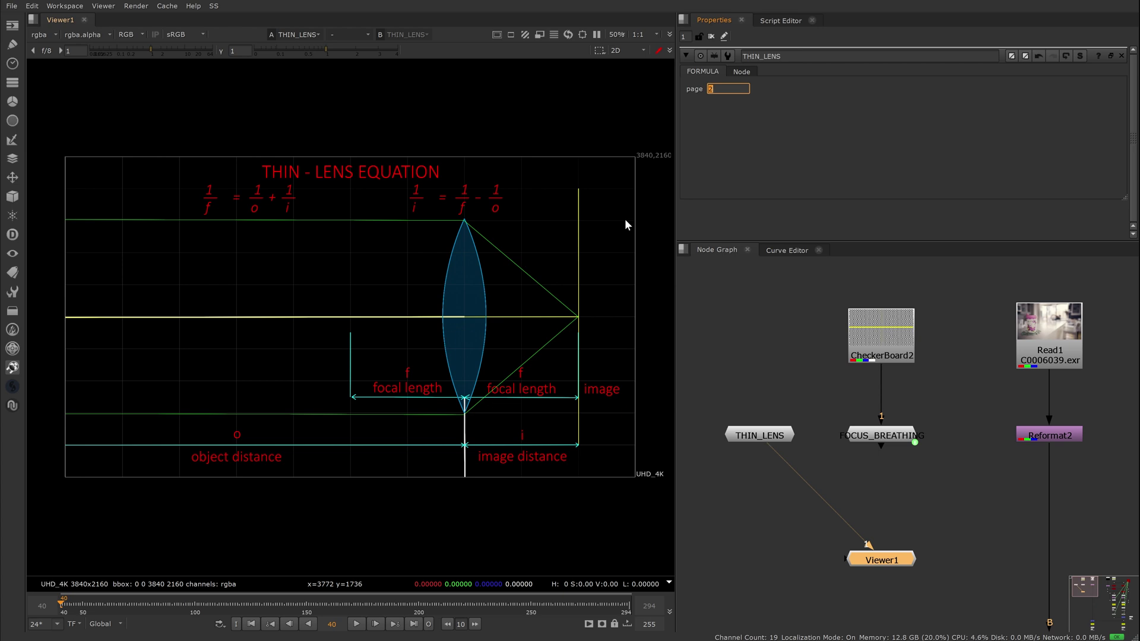
pyautogui.write('3')
pyautogui.press('Return')
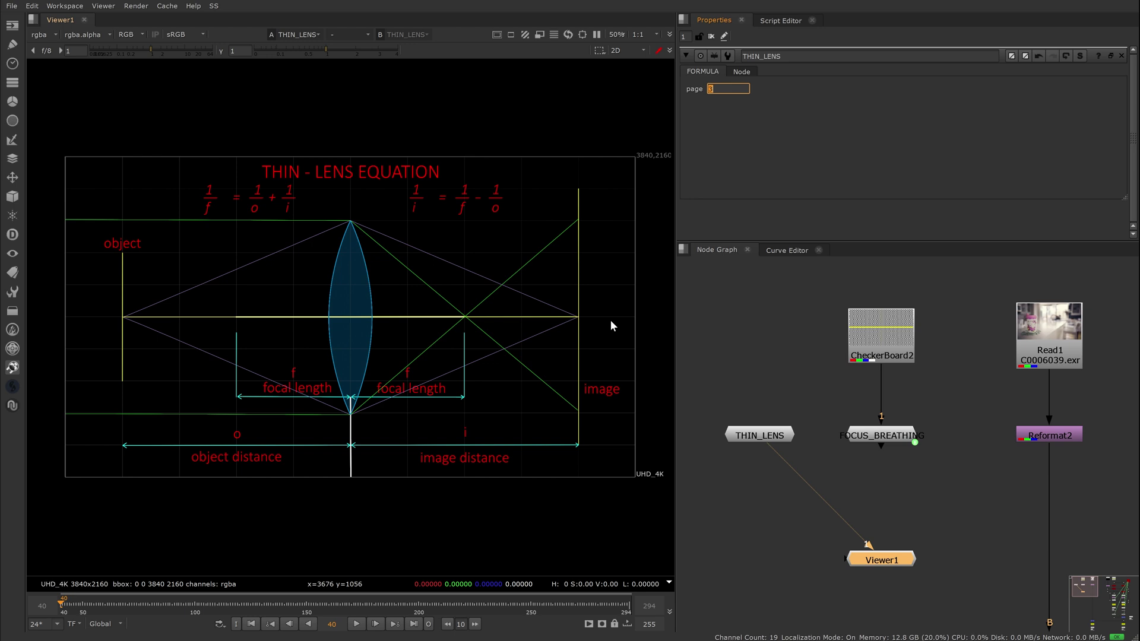
pyautogui.write('4')
pyautogui.press('Return')
# View FOCUS_BREATHING on the checkerboard with its settings open, and select the THIN_LENS node.
pyautogui.doubleClick(893, 437)
pyautogui.press('1')
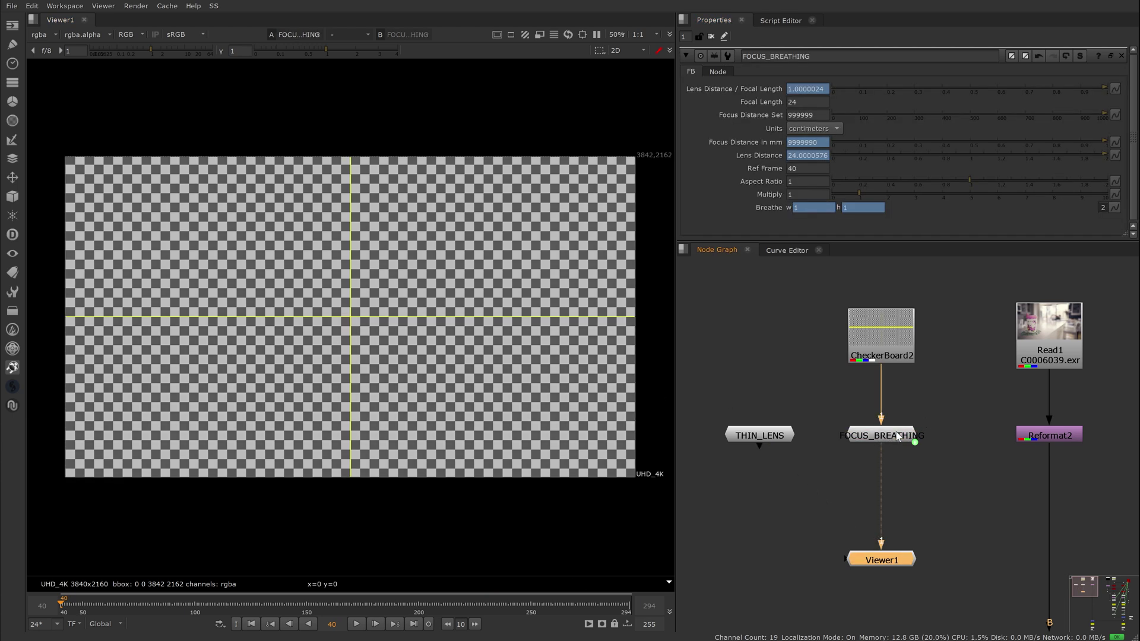
pyautogui.click(804, 370)
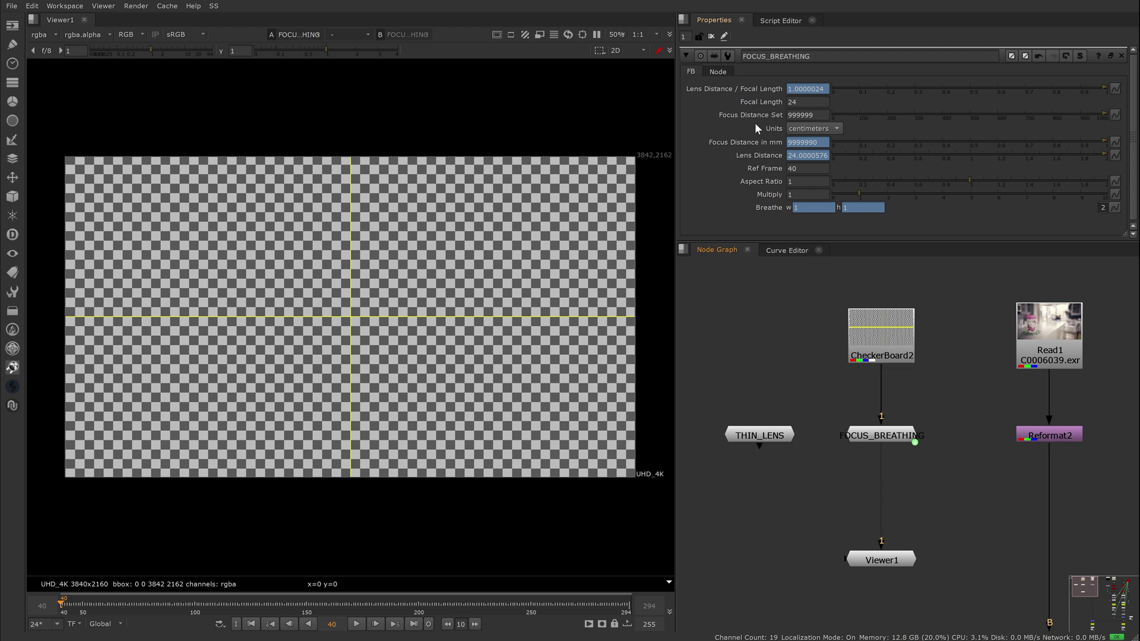
pyautogui.click(760, 435)
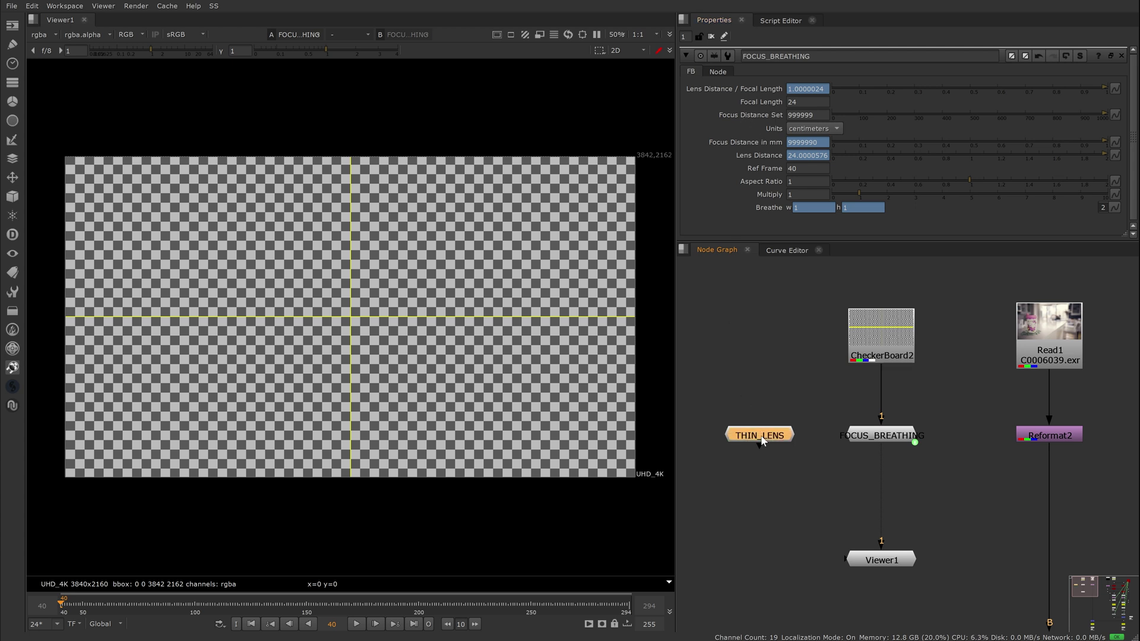
# View the THIN_LENS diagram and inspect the Lens Distance expression of FOCUS_BREATHING against it.
pyautogui.press('1')
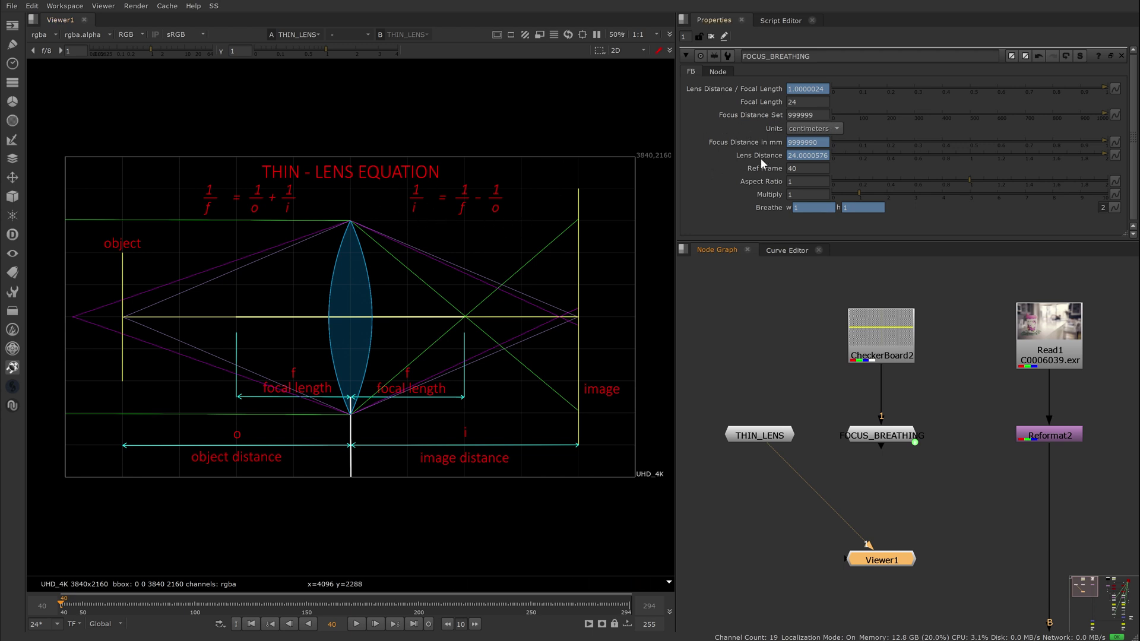
pyautogui.rightClick(790, 154)
pyautogui.click(837, 224)
pyautogui.click(535, 101)
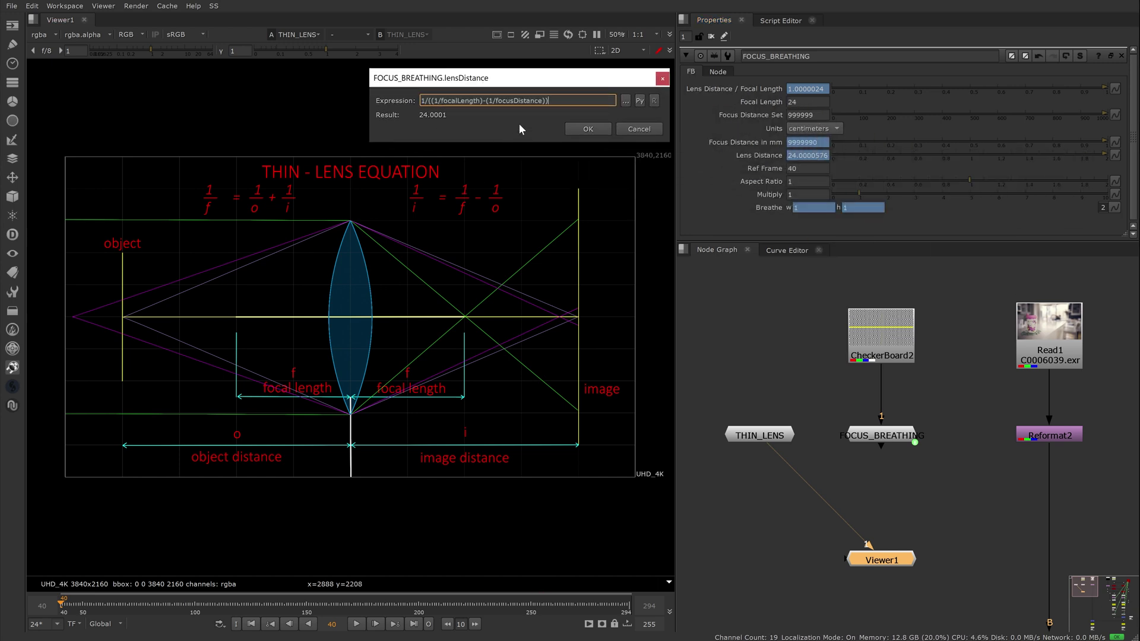
pyautogui.click(582, 128)
pyautogui.click(715, 126)
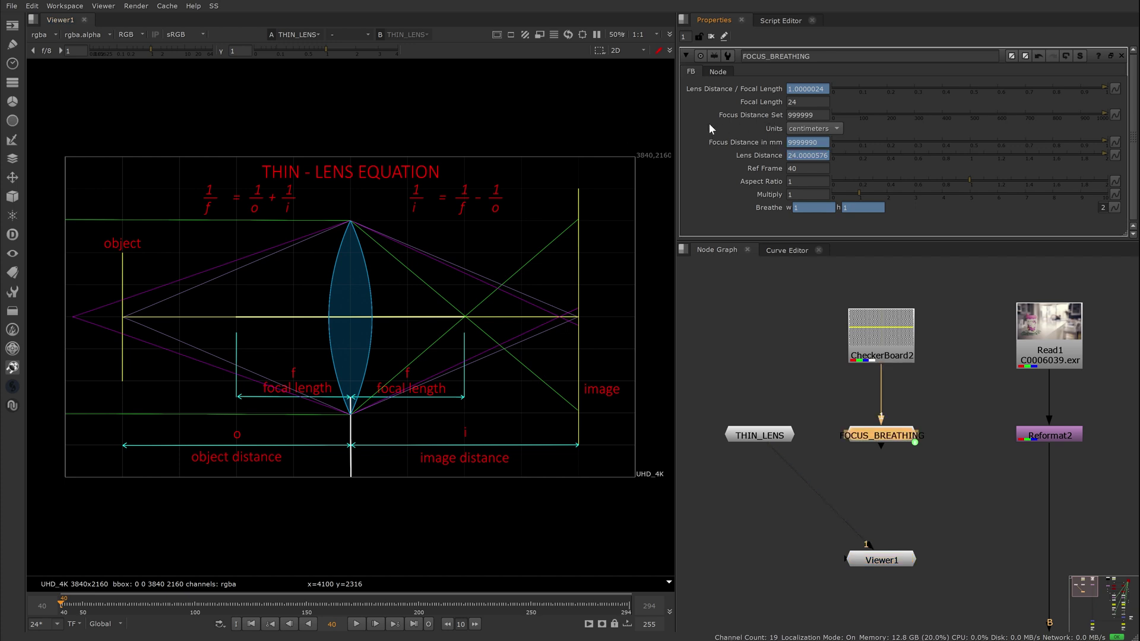
# Check the Units options and inspect the full Focus Distance in mm expression of FOCUS_BREATHING in an enlarged dialog.
pyautogui.click(835, 129)
pyautogui.click(855, 128)
pyautogui.rightClick(809, 144)
pyautogui.click(871, 219)
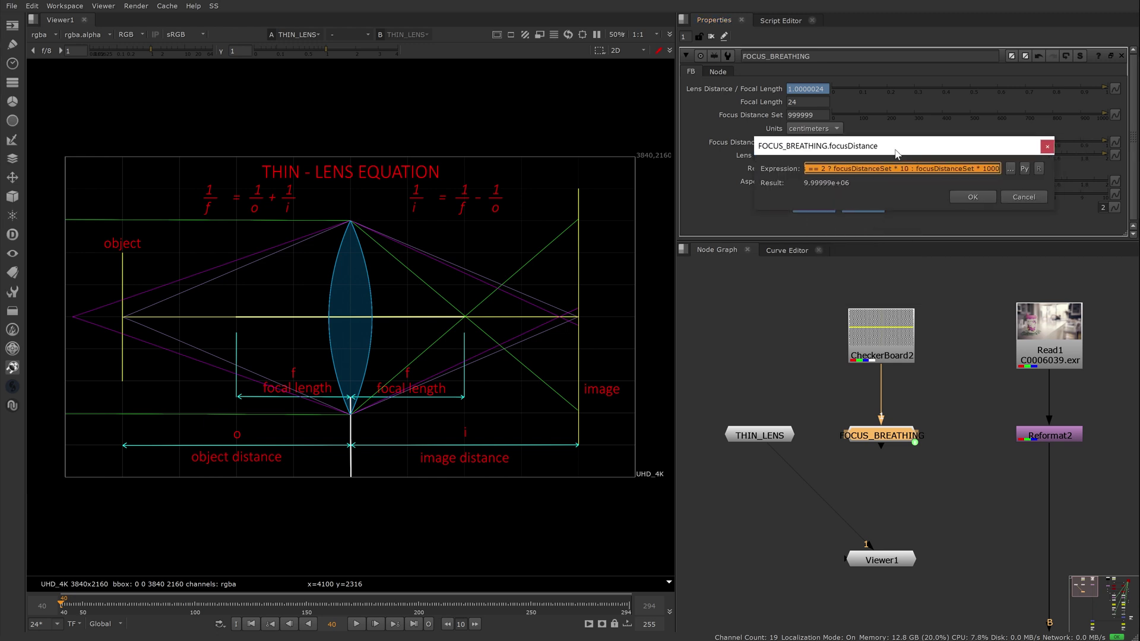
pyautogui.moveTo(947, 156); pyautogui.dragTo(530, 127)
pyautogui.moveTo(671, 183); pyautogui.dragTo(1067, 473)
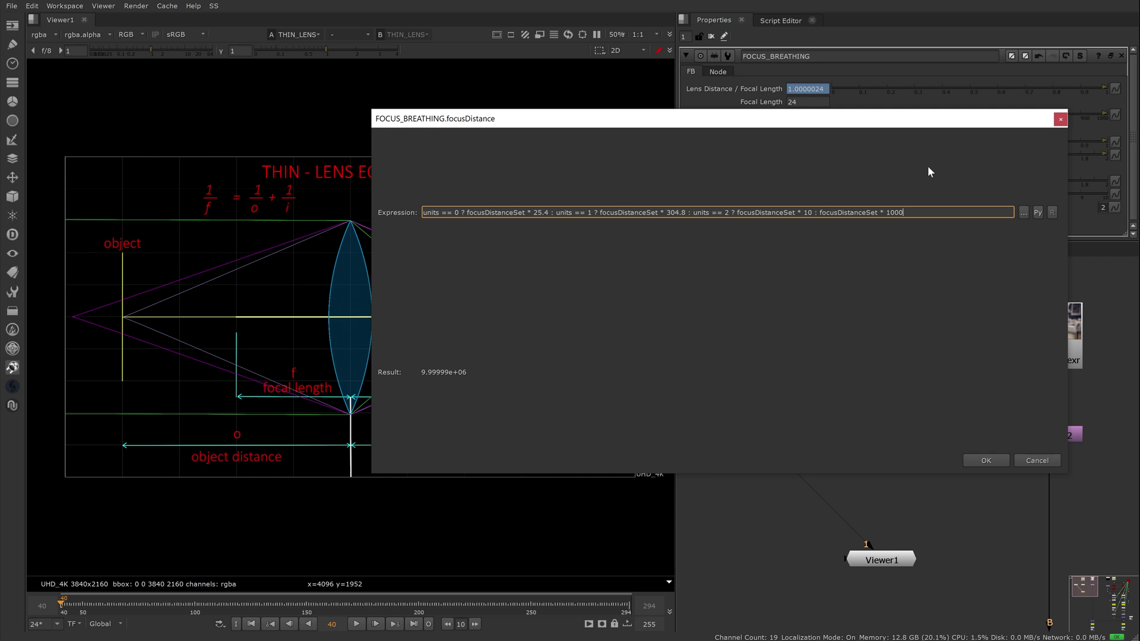
pyautogui.click(986, 461)
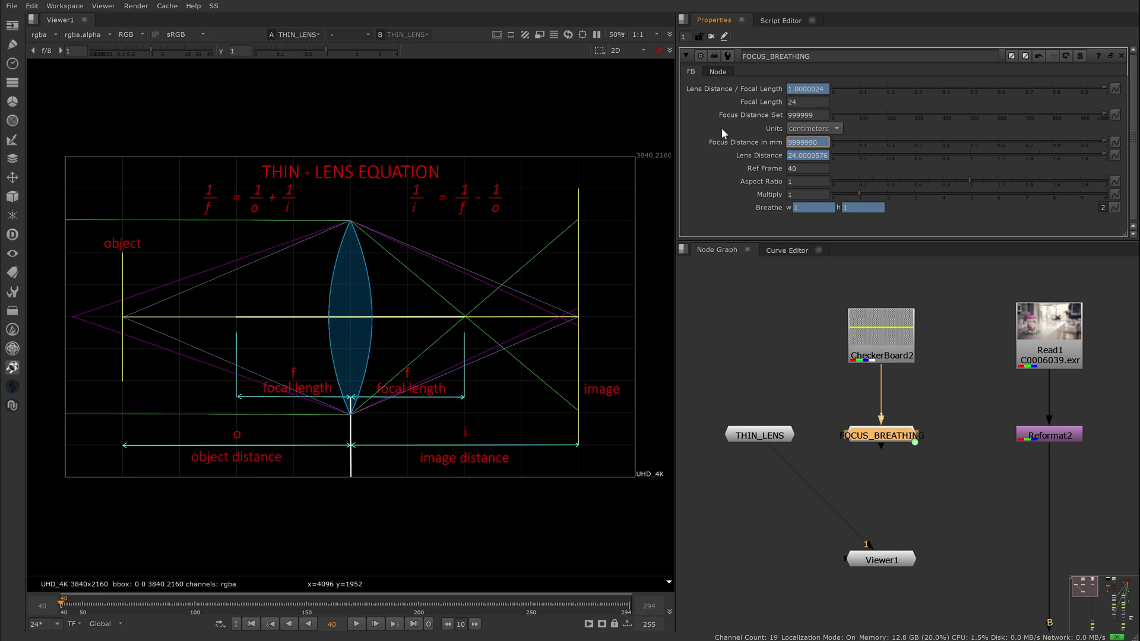
# Inspect the Lens Distance / Focal Length expression of FOCUS_BREATHING.
pyautogui.click(808, 88)
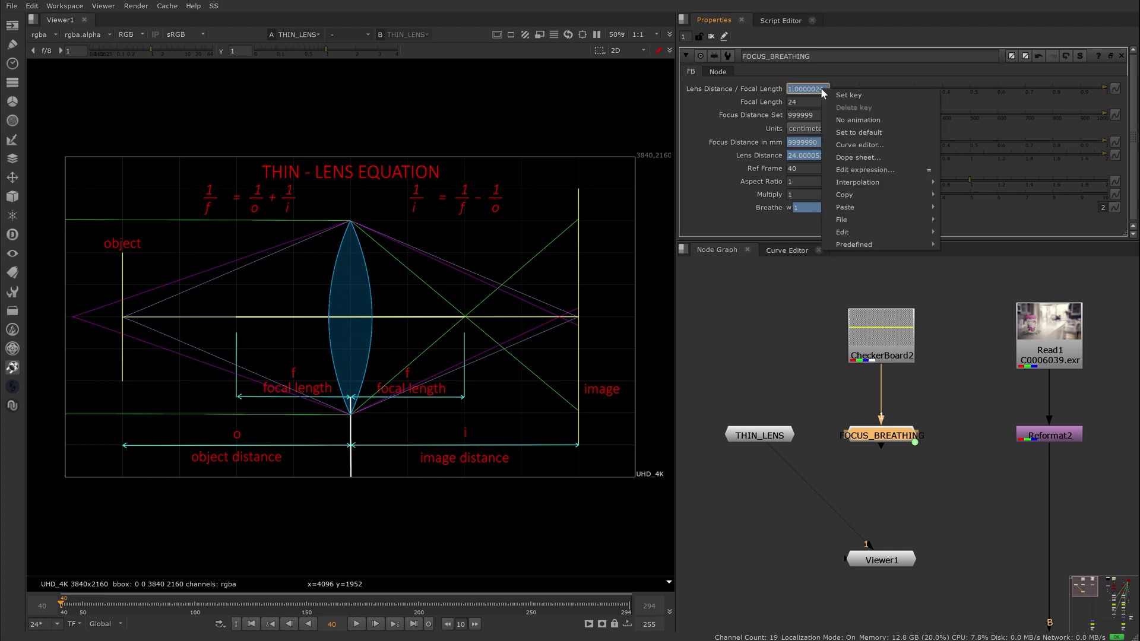
pyautogui.press('=')
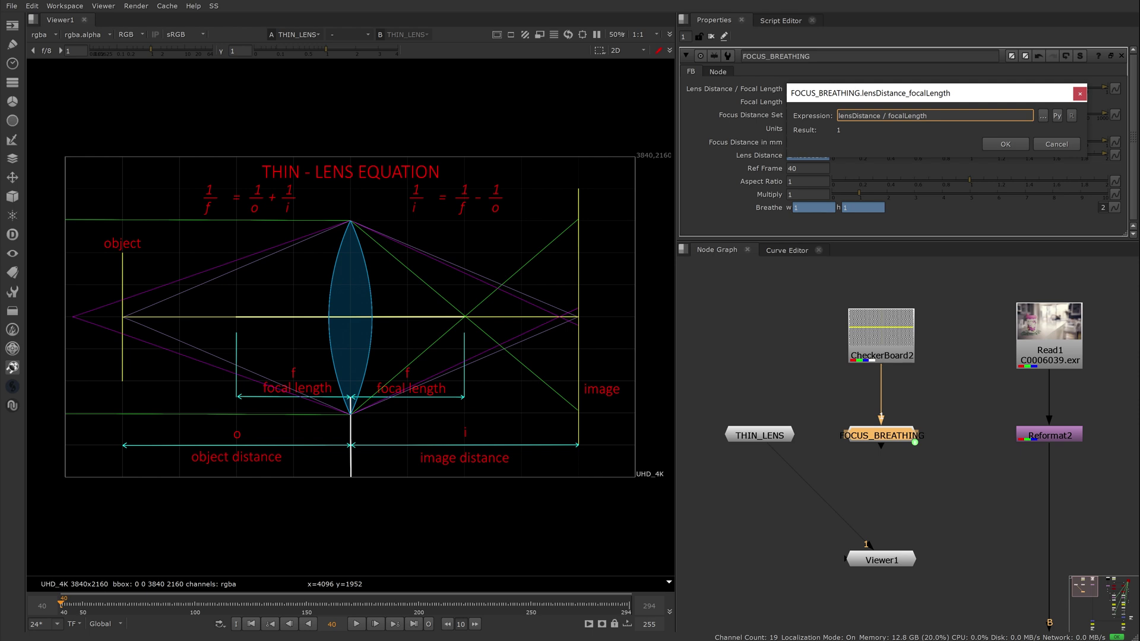
pyautogui.press('Return')
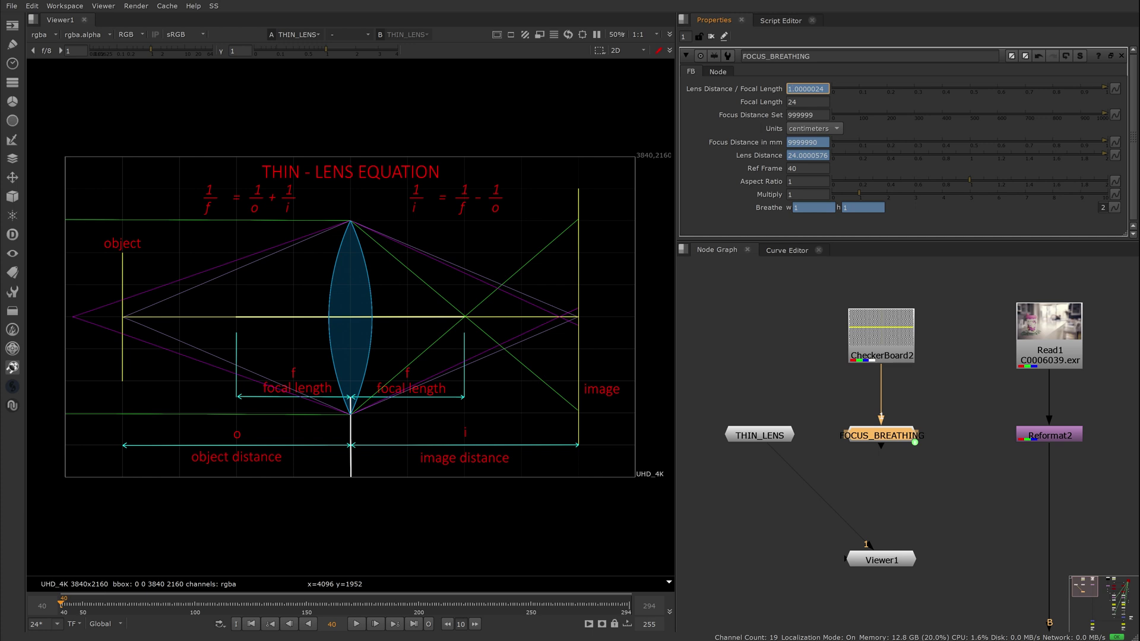
# Try a Focus Distance Set of 800 on FOCUS_BREATHING, step it down gradually, and set it to 50 centimeters.
pyautogui.click(808, 115)
pyautogui.write('800')
pyautogui.press('Down')
pyautogui.press('Down')
pyautogui.press('Down')
pyautogui.press('Down')
pyautogui.press('Down')
pyautogui.press('Down')
pyautogui.press('Down')
pyautogui.press('Down')
pyautogui.press('Down')
pyautogui.press('Down')
pyautogui.press('Down')
pyautogui.press('Down')
pyautogui.press('Down')
pyautogui.press('Down')
pyautogui.press('Down')
pyautogui.press('Down')
pyautogui.press('Return')
pyautogui.write('50')
pyautogui.press('Return')
pyautogui.click(817, 74)
# Inspect the expression driving the Breathe width of FOCUS_BREATHING.
pyautogui.rightClick(812, 206)
pyautogui.click(867, 291)
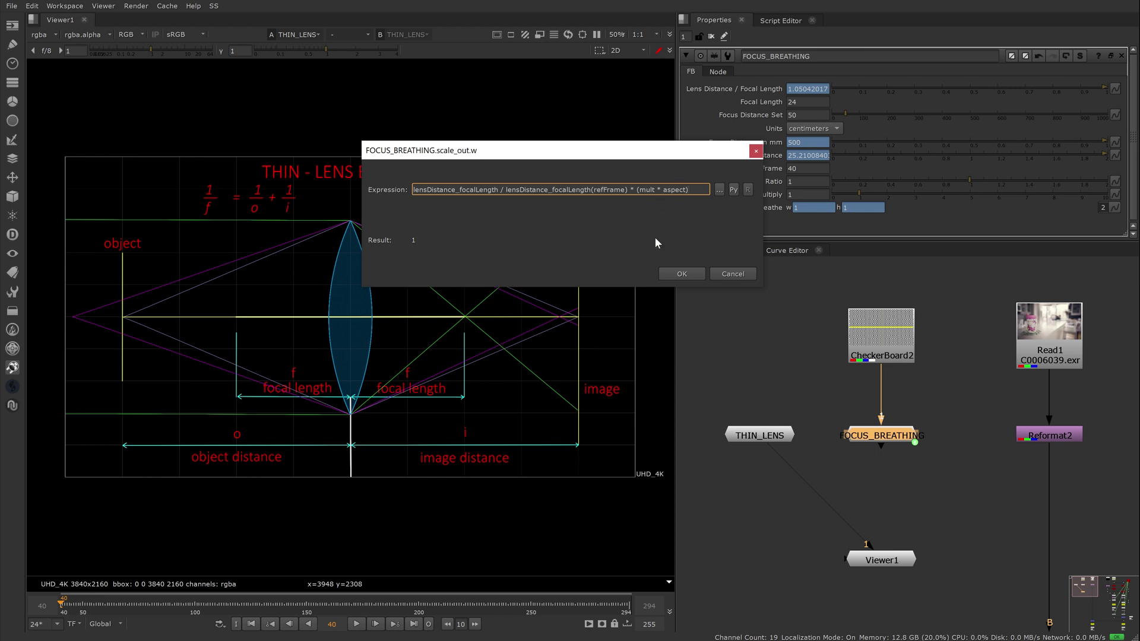
pyautogui.click(687, 271)
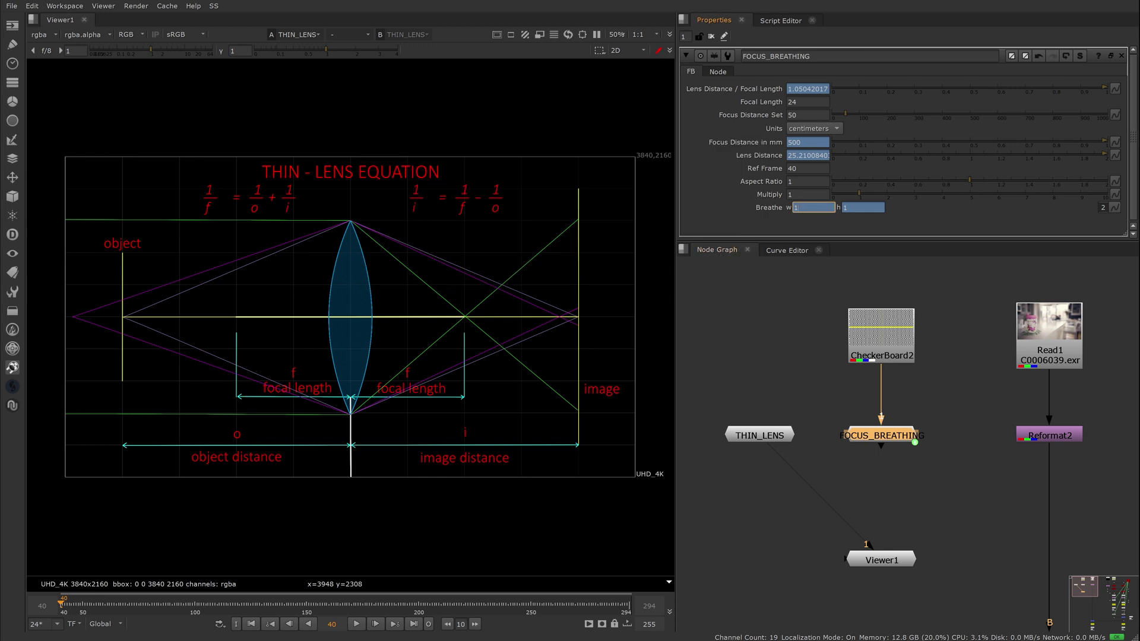
# View Reformat2's footage of the cup in the kitchen and show its reformat settings.
pyautogui.click(1034, 436)
pyautogui.press('1')
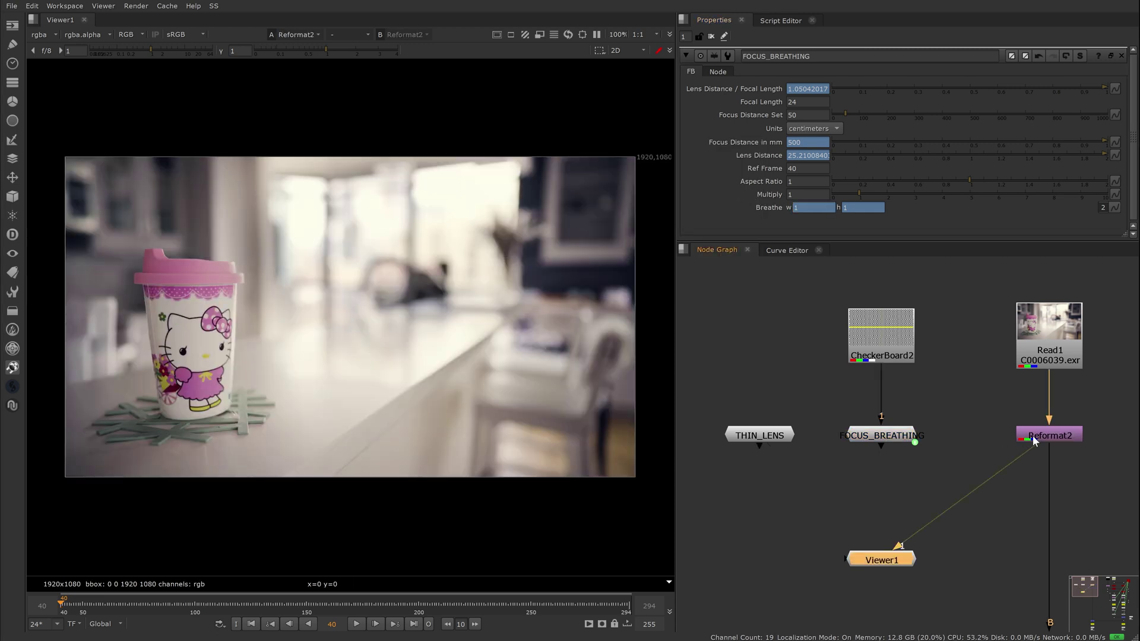
pyautogui.doubleClick(1067, 437)
pyautogui.press('1')
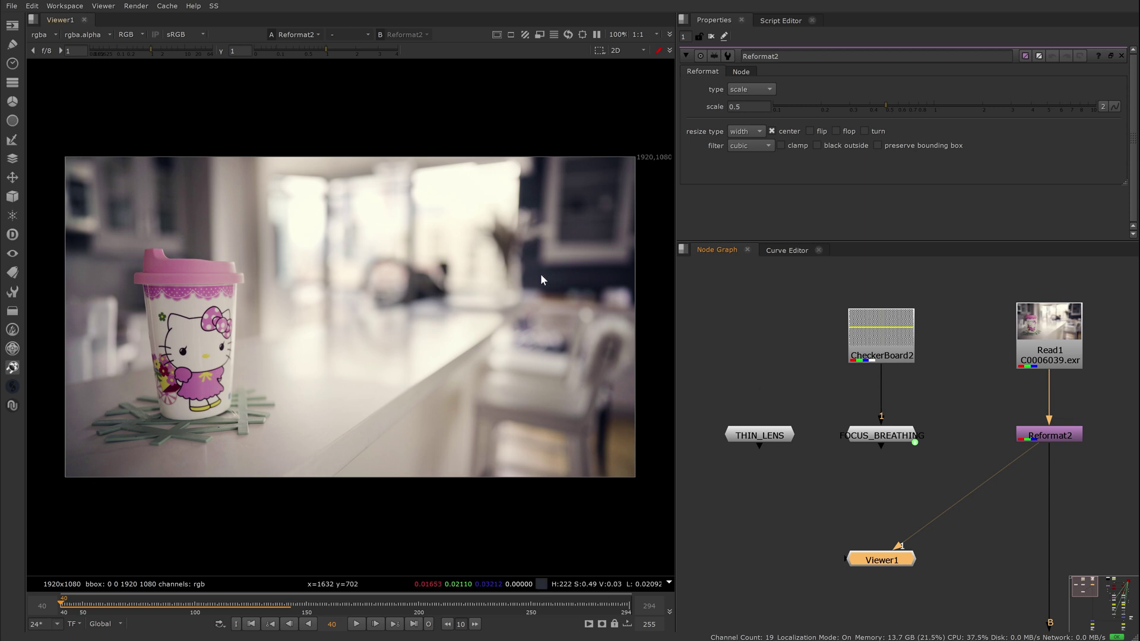
pyautogui.moveTo(794, 369); pyautogui.dragTo(743, 372, button='middle')
pyautogui.hotkey('ctrl', 'Return')
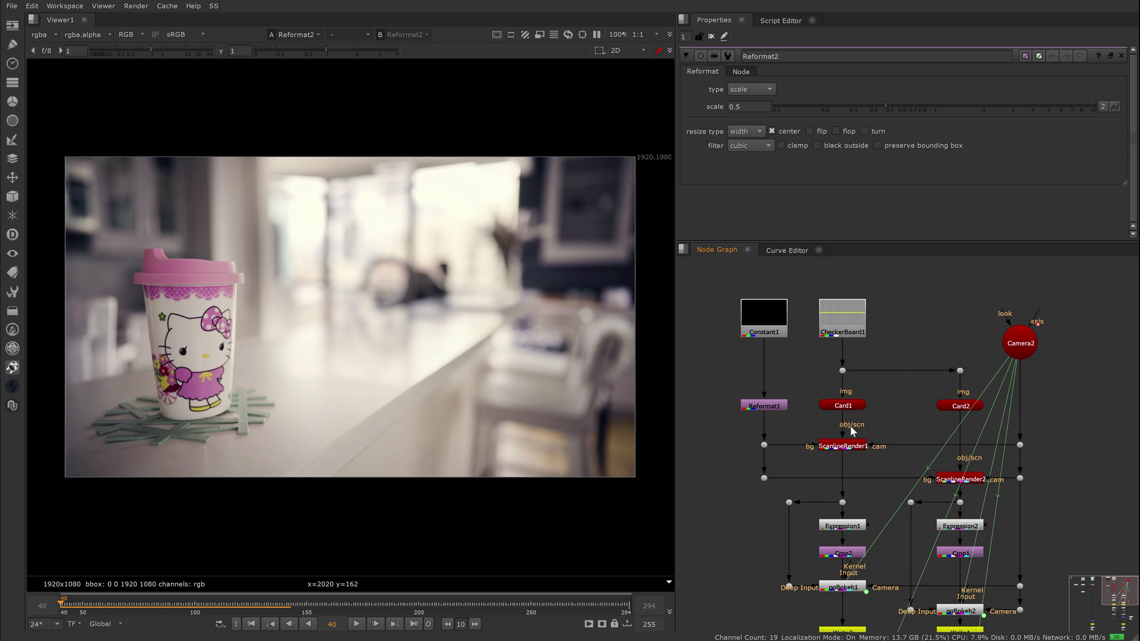
# Open Camera2's projection settings and scrub through its focal_point curve in the Curve Editor.
pyautogui.click(843, 406)
pyautogui.press('1')
pyautogui.click(344, 298)
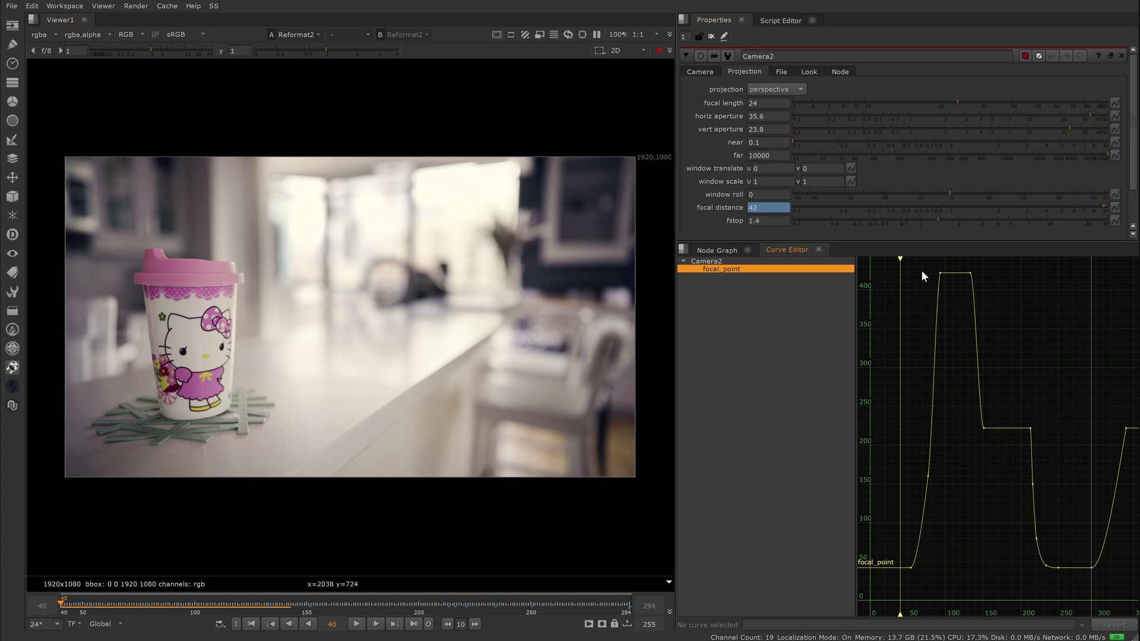
pyautogui.moveTo(901, 259); pyautogui.dragTo(991, 258)
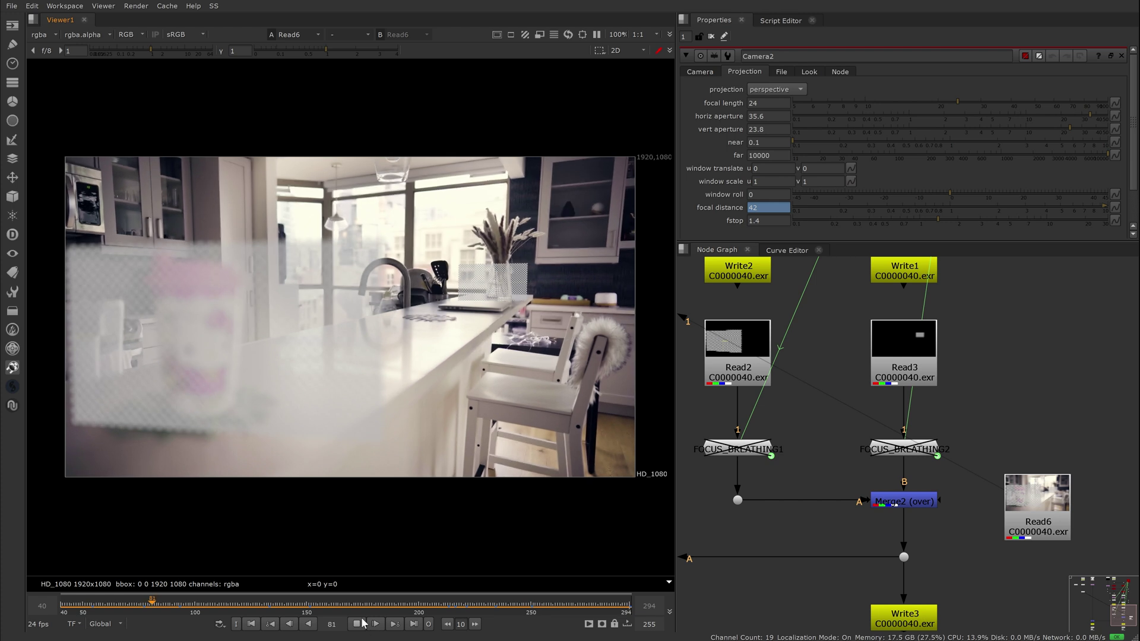
# View Merge2, enable FOCUS_BREATHING1 and FOCUS_BREATHING2, show FOCUS_BREATHING1's settings, and toggle both nodes to compare the merged cards.
pyautogui.click(907, 504)
pyautogui.press('1')
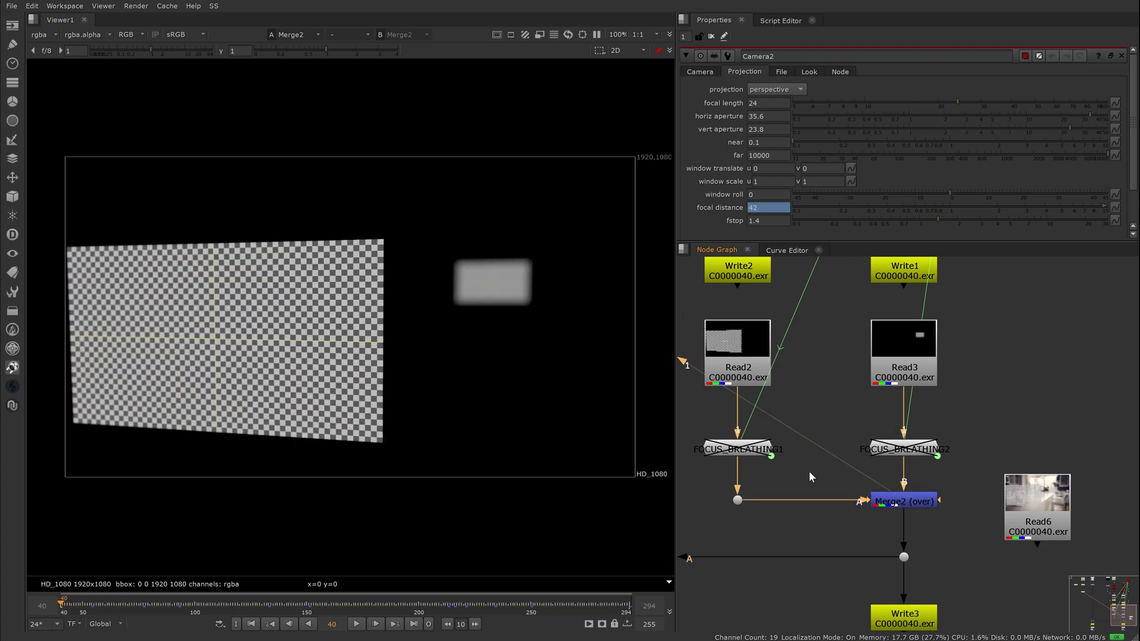
pyautogui.moveTo(683, 414); pyautogui.dragTo(910, 462)
pyautogui.press('d')
pyautogui.doubleClick(736, 449)
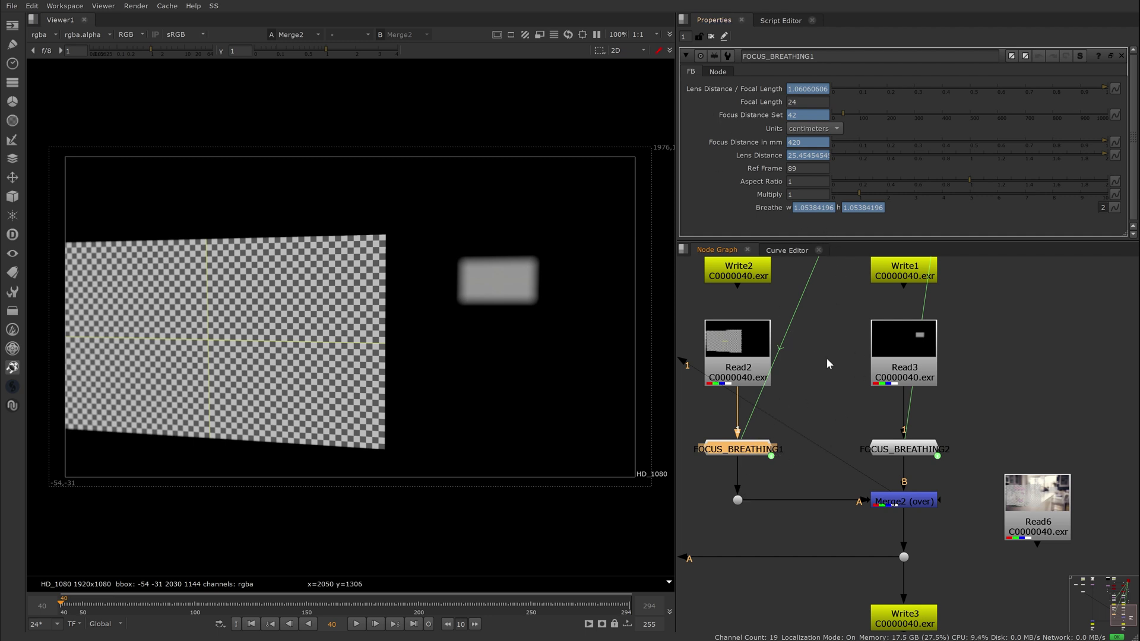
pyautogui.moveTo(688, 389); pyautogui.dragTo(944, 467)
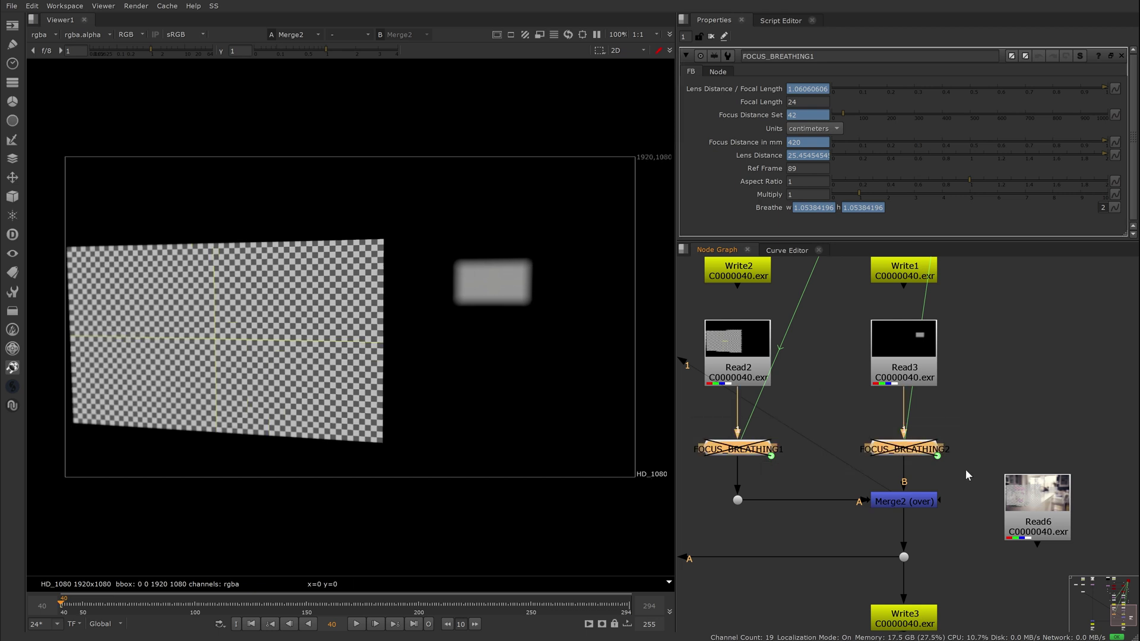
pyautogui.click(855, 418)
# View the rendered checkerboard cards in Read4, play the sequence and stop it.
pyautogui.scroll(-5, 844, 408)
pyautogui.scroll(2, 844, 409)
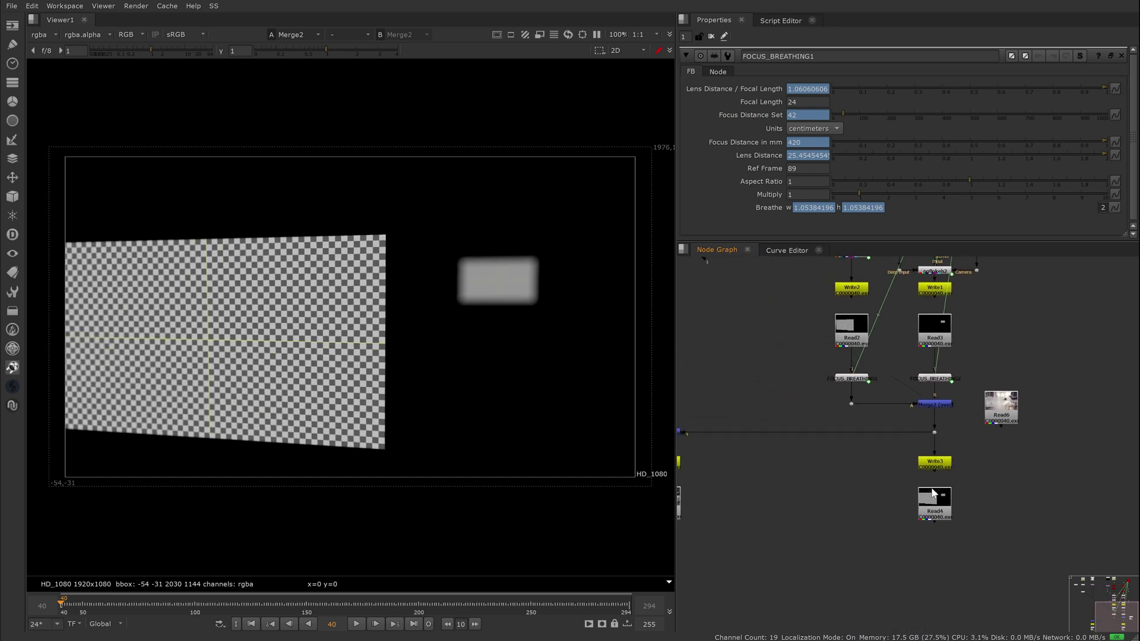
pyautogui.press('l')
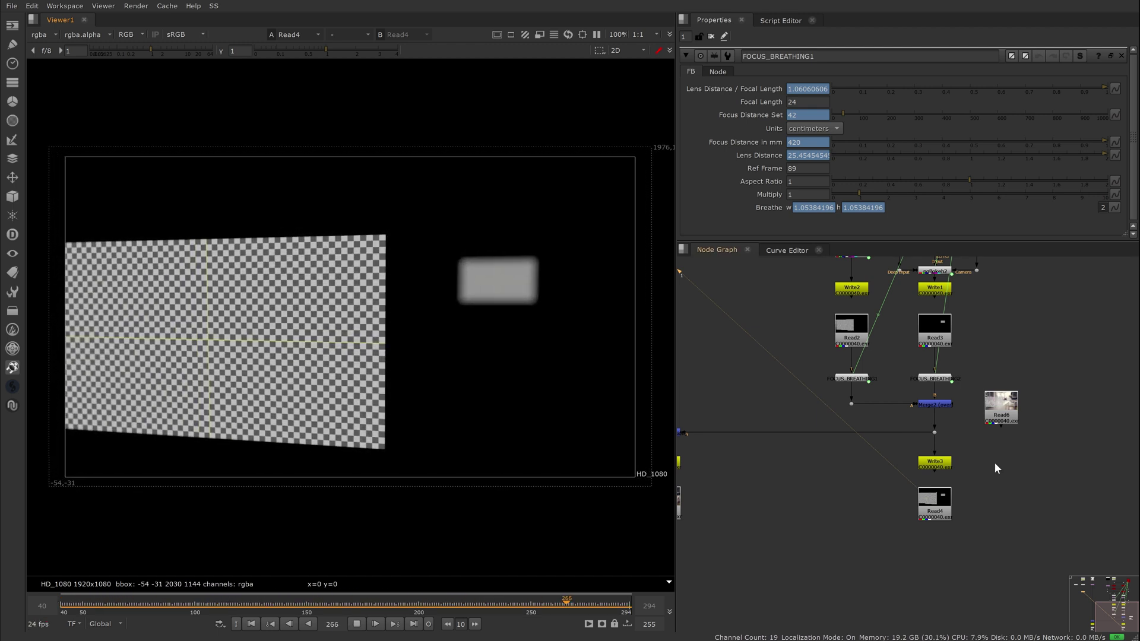
pyautogui.press('k')
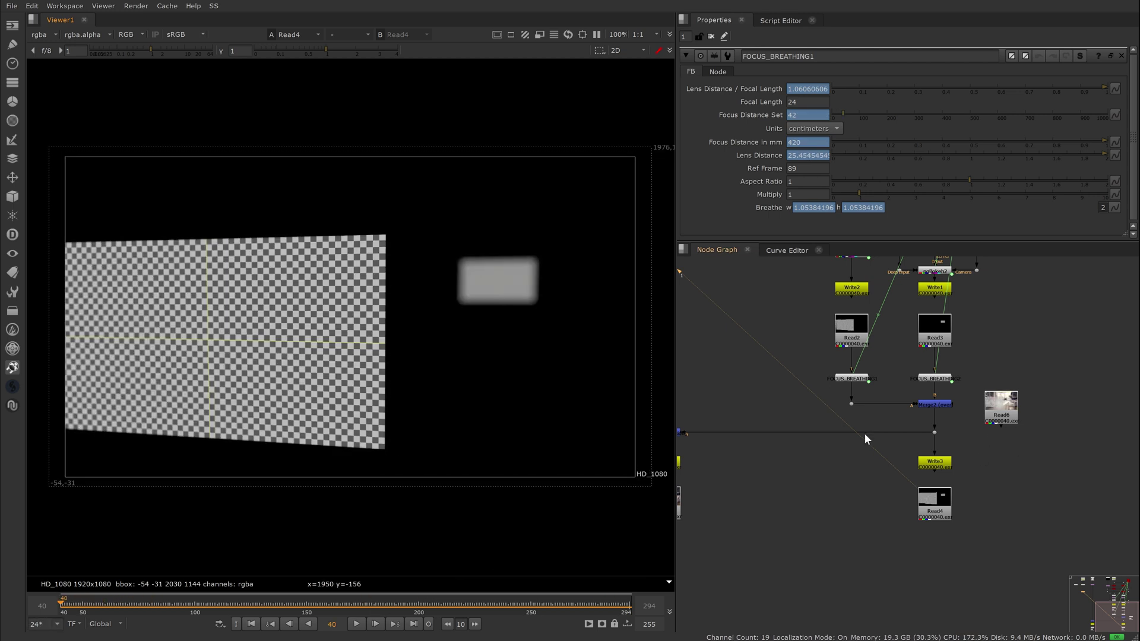
# View the other rendered Read node beside the Read4 branch and play its sequence.
pyautogui.moveTo(881, 430); pyautogui.dragTo(1017, 426, button='middle')
pyautogui.press('1')
pyautogui.click(797, 511)
pyautogui.press('1')
pyautogui.click(355, 624)
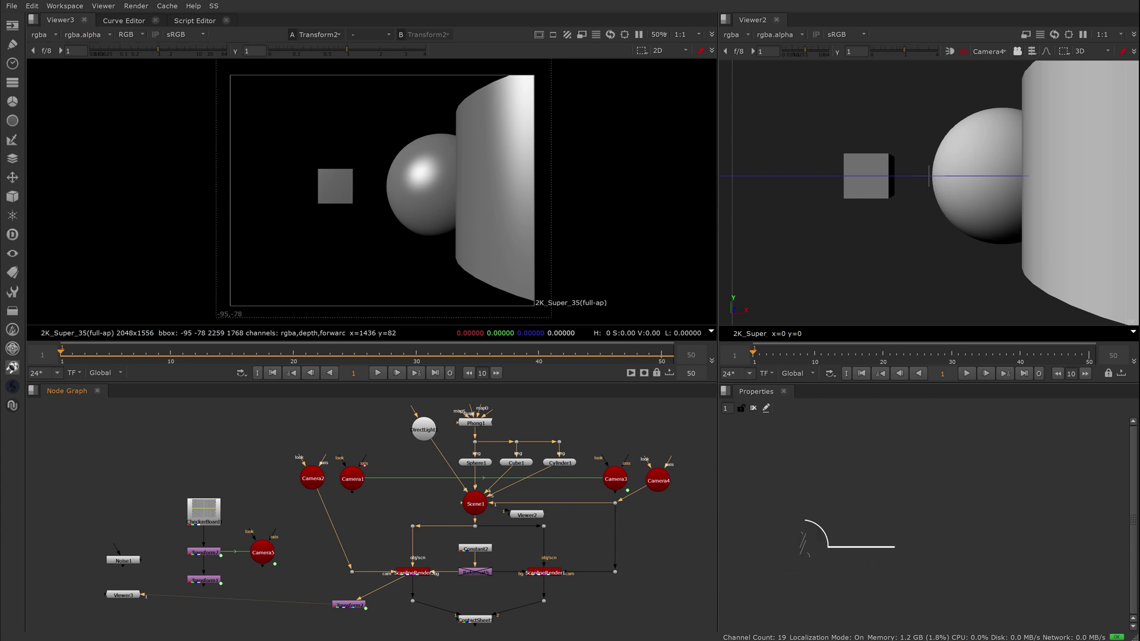
# Play the Transform2 render of the 3D shapes, return to the first frame, and examine the Camera4 view by rotating it.
pyautogui.click(374, 374)
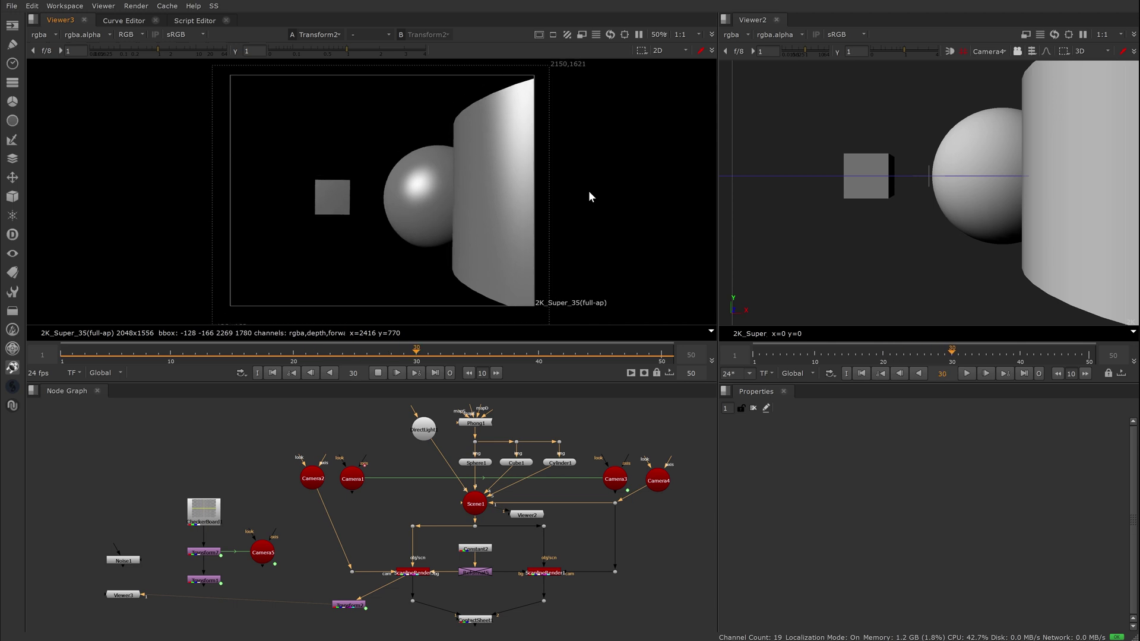
pyautogui.click(379, 373)
pyautogui.press('Home')
pyautogui.keyDown('alt'); pyautogui.moveTo(979, 168); pyautogui.dragTo(982, 176); pyautogui.keyUp('alt')
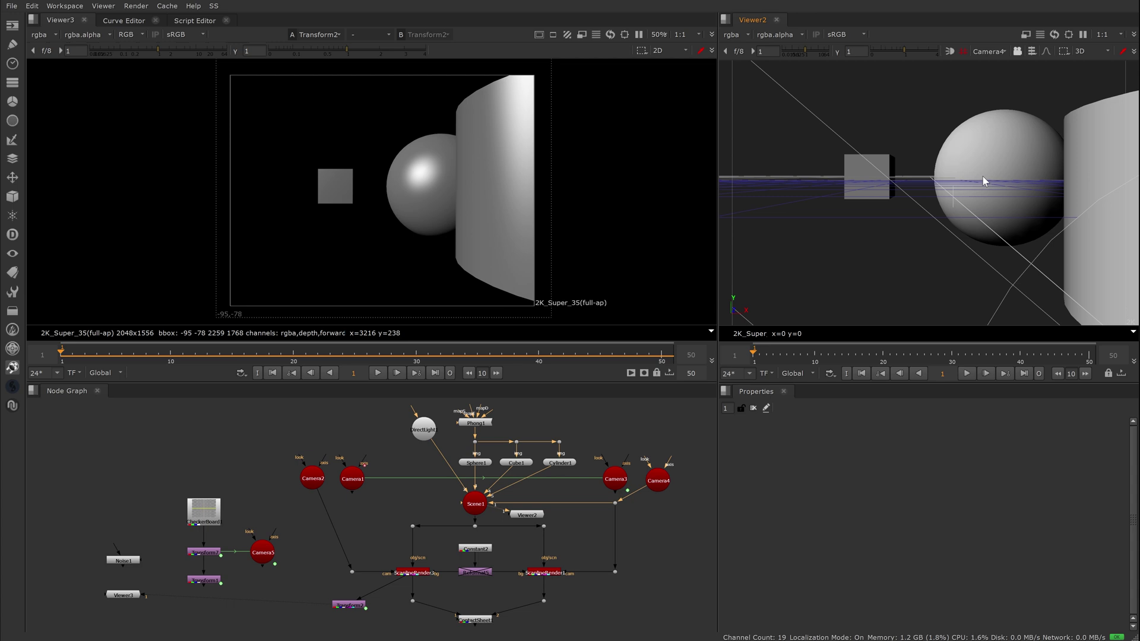
pyautogui.moveTo(982, 176)
pyautogui.keyDown('ctrl'); pyautogui.mouseDown()
pyautogui.moveTo(969, 167)
pyautogui.moveTo(981, 167)
pyautogui.mouseUp(); pyautogui.keyUp('ctrl')
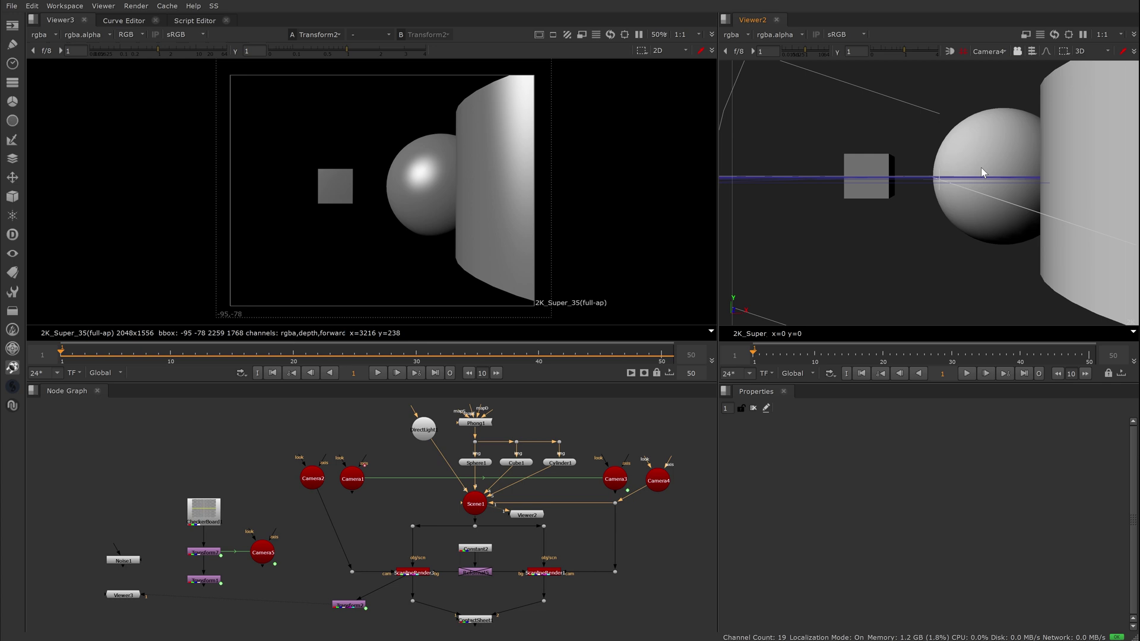
pyautogui.moveTo(981, 167)
pyautogui.keyDown('ctrl'); pyautogui.mouseDown()
pyautogui.moveTo(940, 172)
pyautogui.moveTo(985, 167)
pyautogui.mouseUp(); pyautogui.keyUp('ctrl')
# View Transform7 over the checkerboard, play its camera-shake motion and stop the playback.
pyautogui.click(204, 552)
pyautogui.press('1')
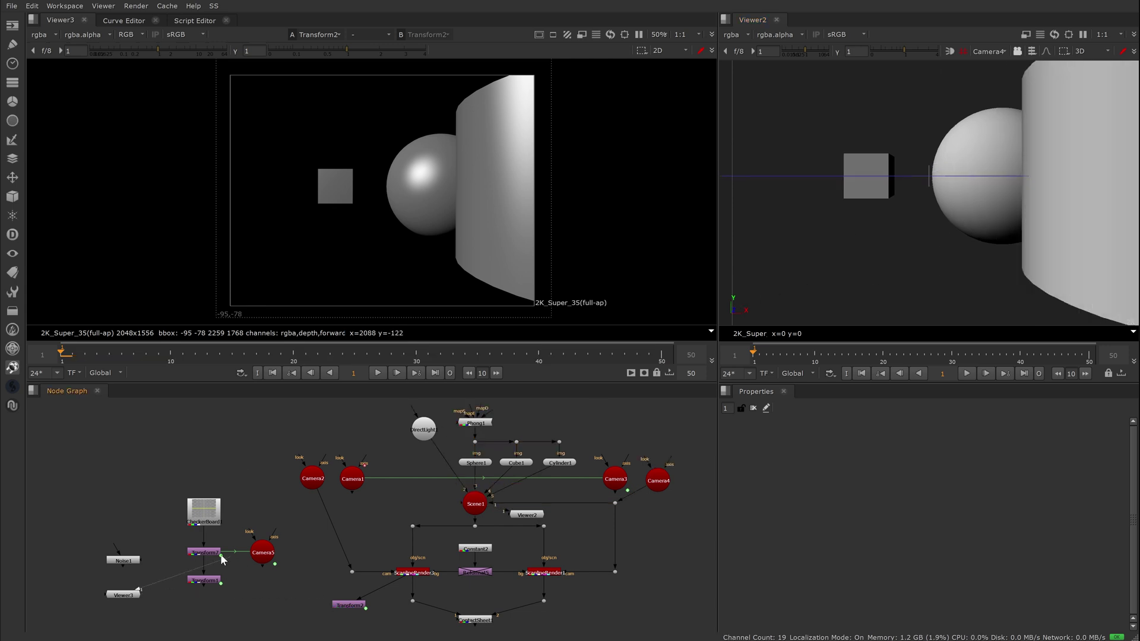
pyautogui.press('l')
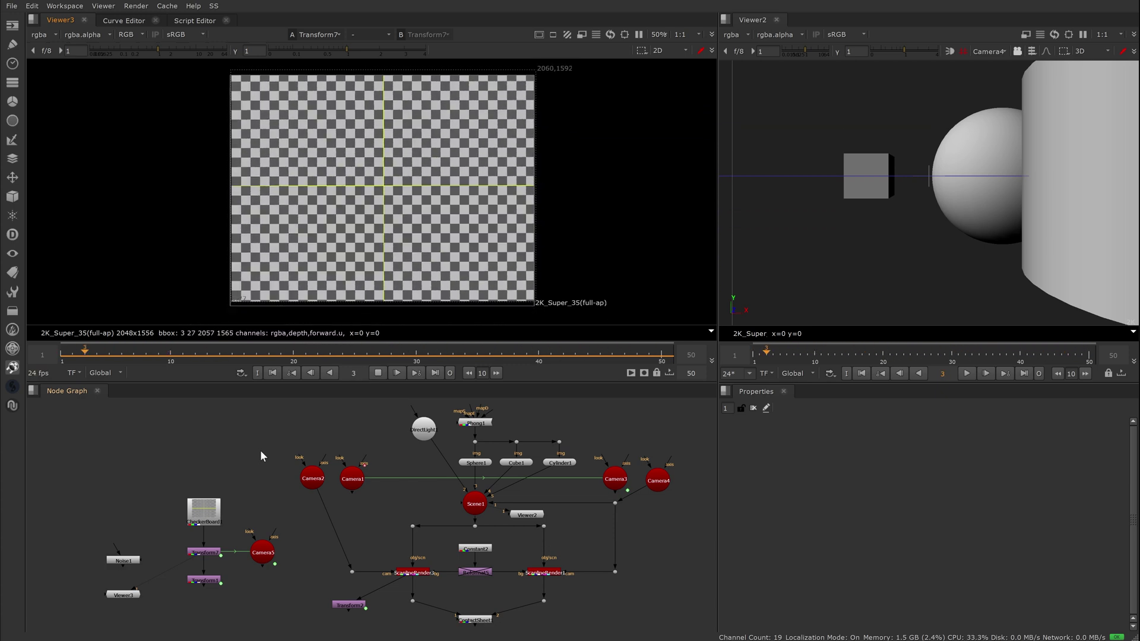
pyautogui.click(379, 372)
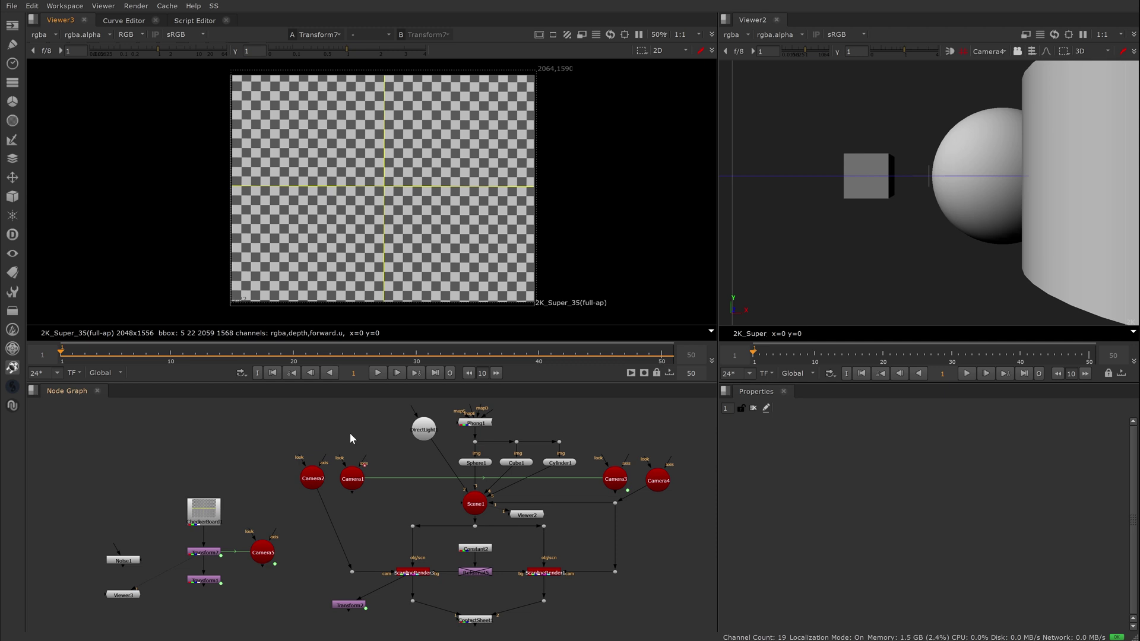
# Compare the transform settings of Transform7 and Camera2, and show Transform7's user parameters for the noise.
pyautogui.doubleClick(215, 552)
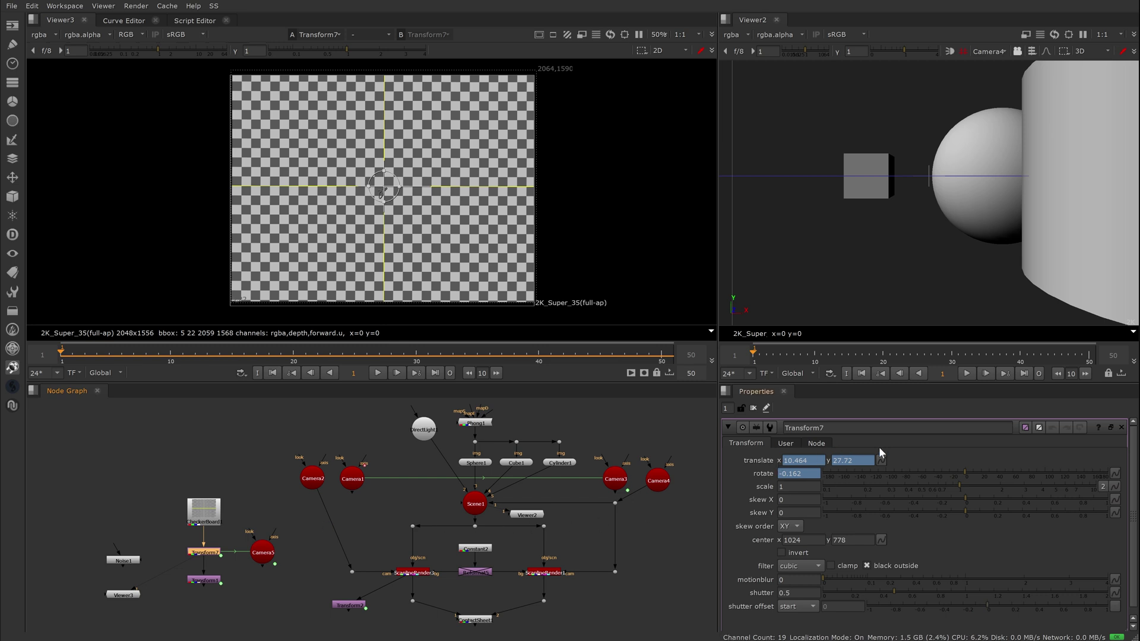
pyautogui.doubleClick(316, 483)
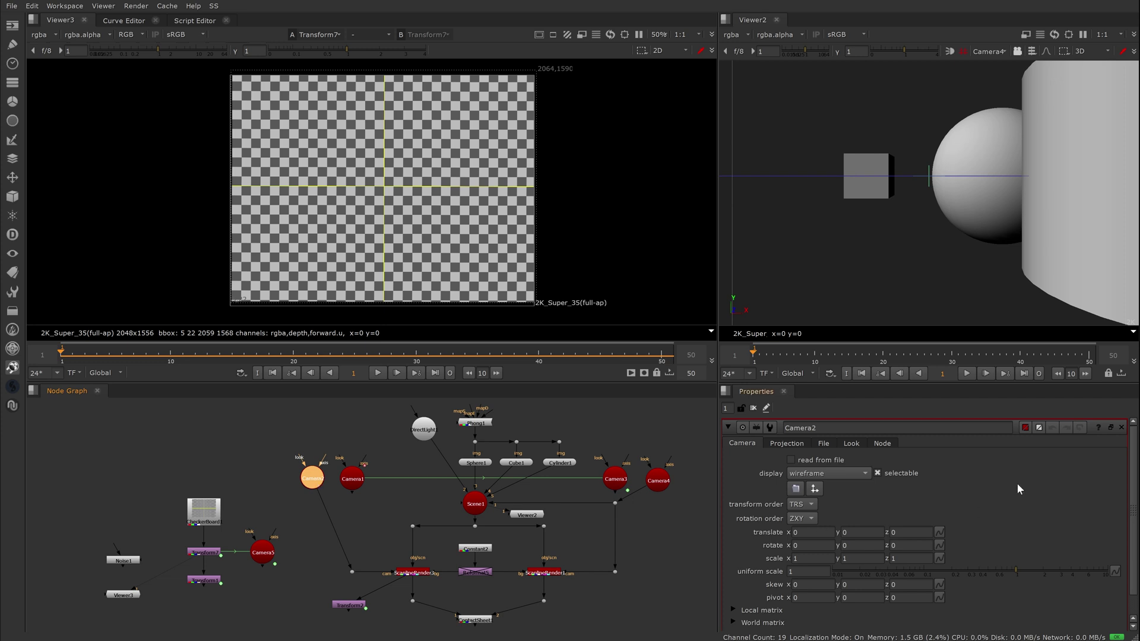
pyautogui.doubleClick(203, 553)
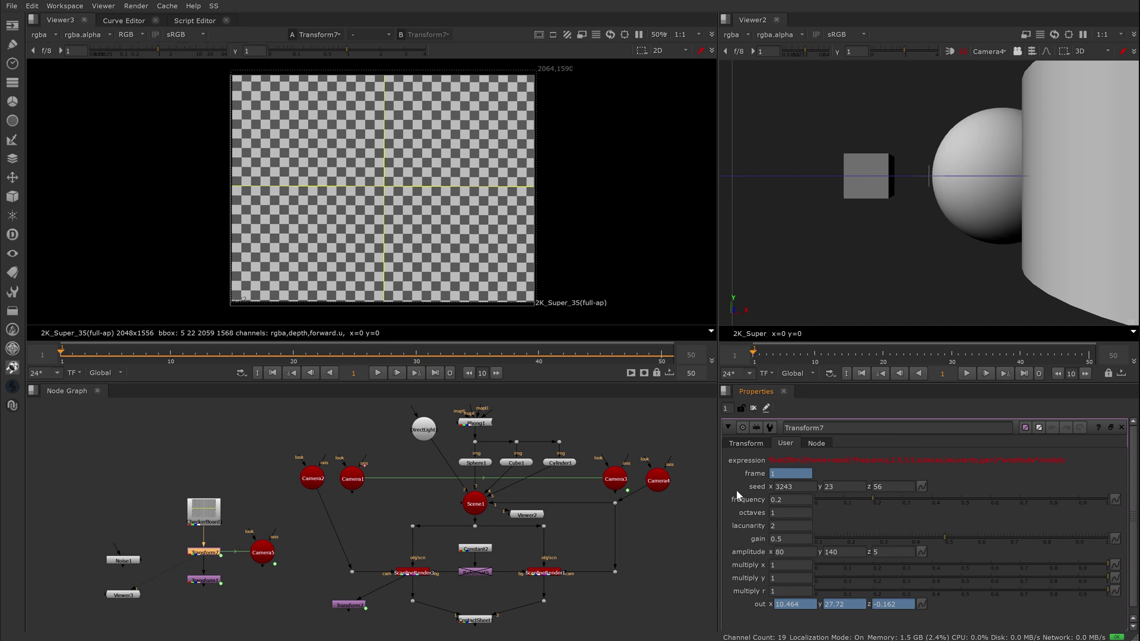
# Check Noise1's noise type options, and show Transform7's user parameters in a floating window alongside Noise1's settings.
pyautogui.doubleClick(121, 560)
pyautogui.click(811, 538)
pyautogui.click(833, 533)
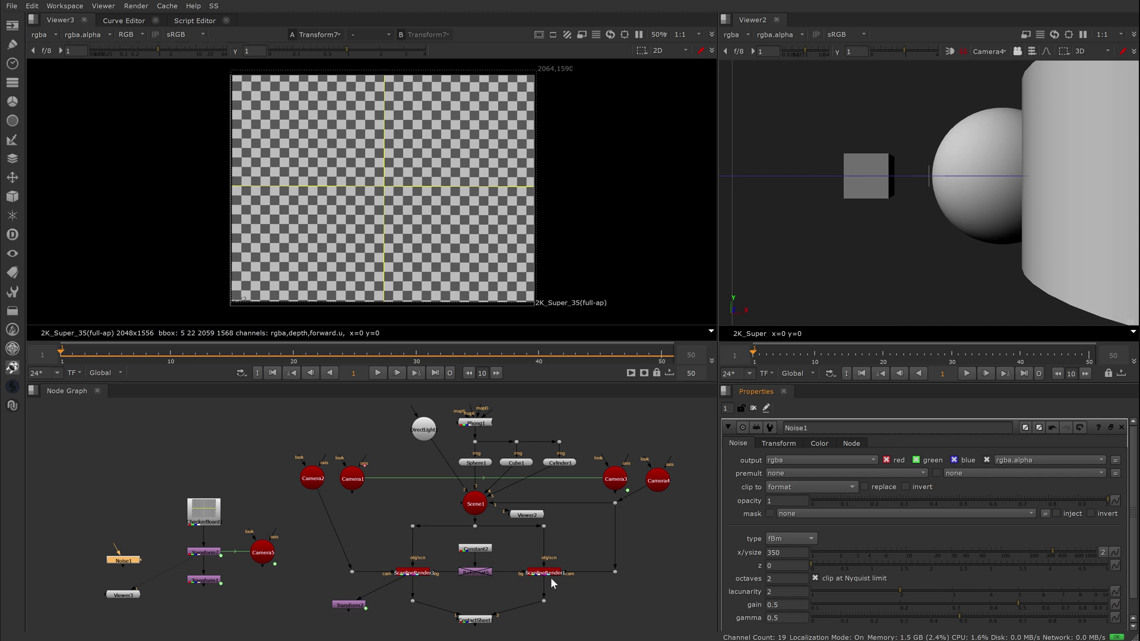
pyautogui.doubleClick(197, 553)
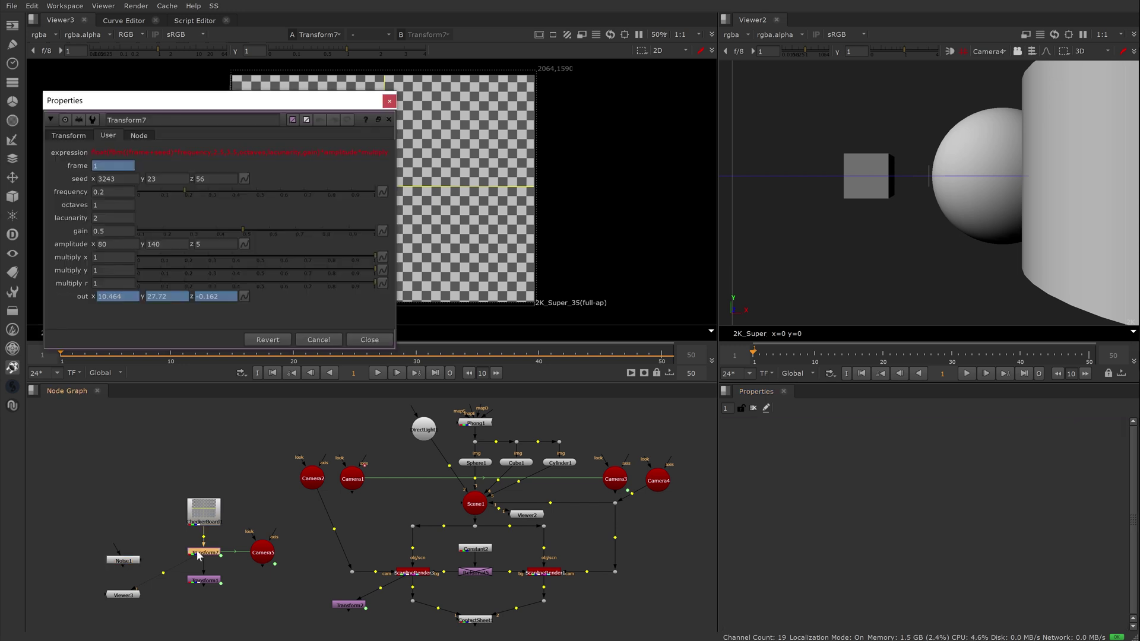
pyautogui.doubleClick(133, 560)
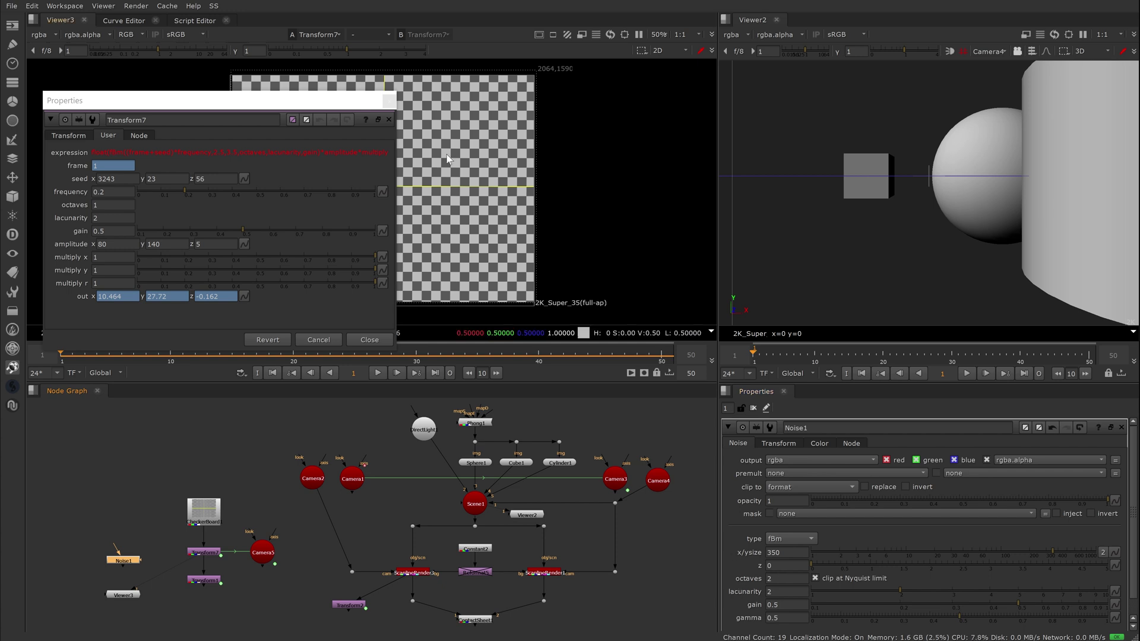
# View Noise1, try a lacunarity of 6, set it to 4, and raise the gain to 0.56.
pyautogui.press('1')
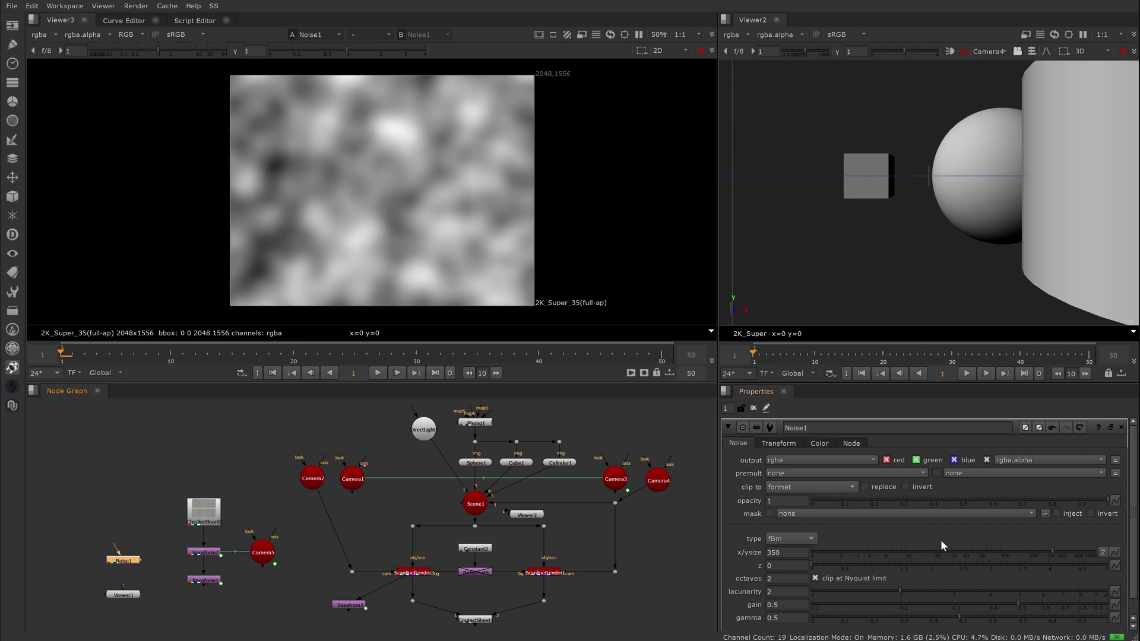
pyautogui.doubleClick(784, 591)
pyautogui.write('6')
pyautogui.press('Return')
pyautogui.write('4')
pyautogui.press('Return')
pyautogui.moveTo(1018, 603); pyautogui.dragTo(1034, 603)
# Try 5 octaves on Noise1's pattern, and set the octaves to 0.
pyautogui.doubleClick(784, 579)
pyautogui.write('5')
pyautogui.press('Return')
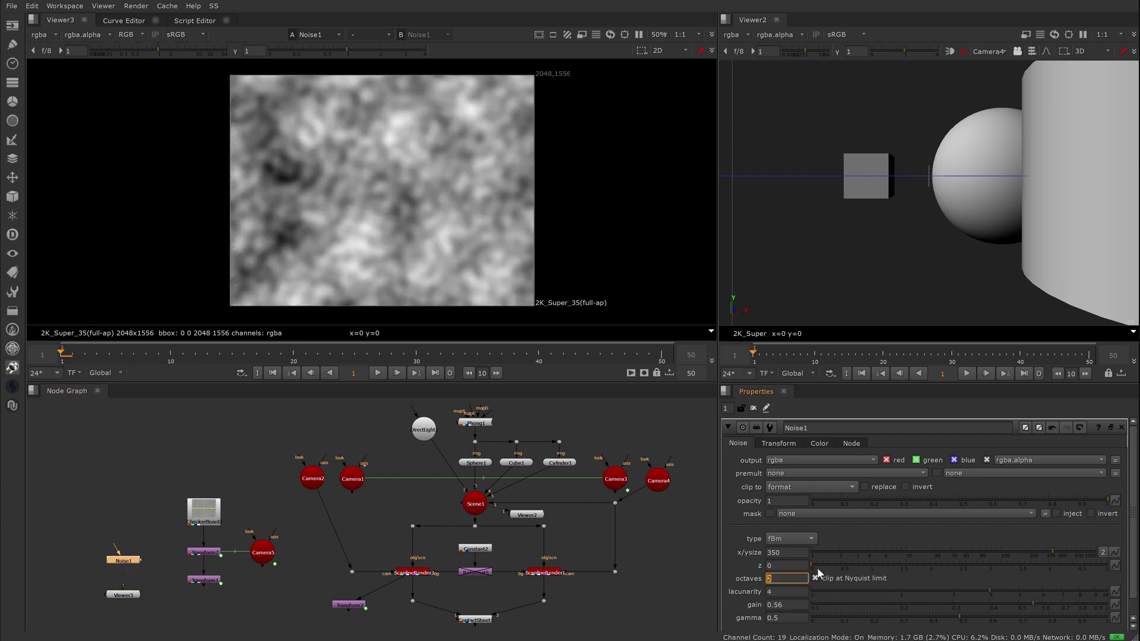
pyautogui.write('0')
pyautogui.press('Return')
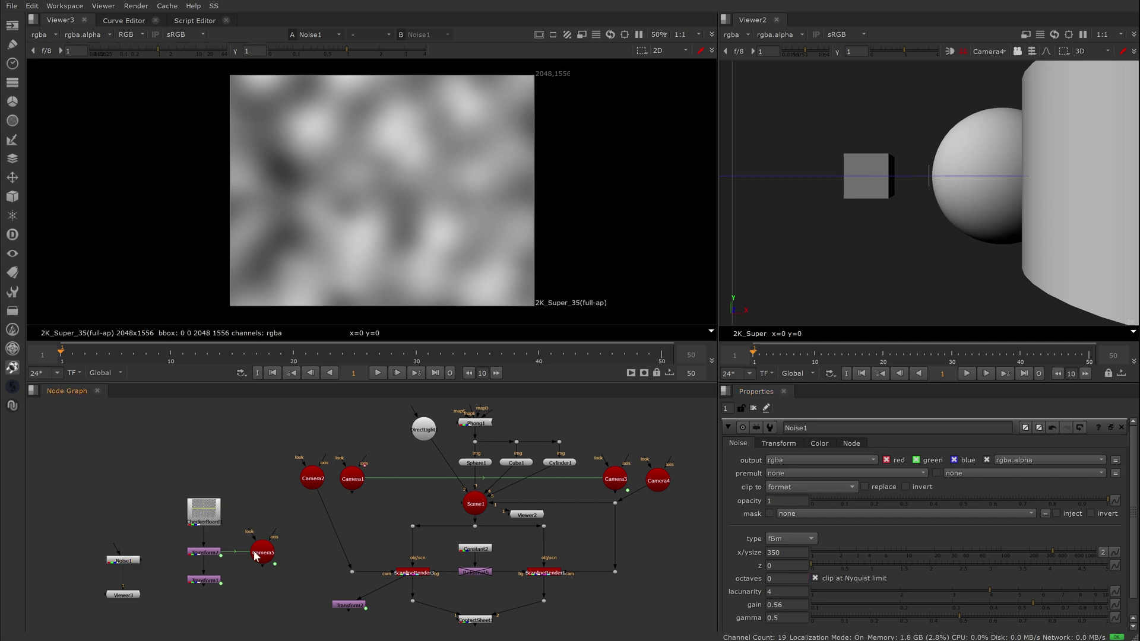
# View Transform7 over the checkerboard with its user parameters open, play its shake motion and stop the playback.
pyautogui.click(203, 552)
pyautogui.press('1')
pyautogui.doubleClick(204, 552)
pyautogui.click(376, 375)
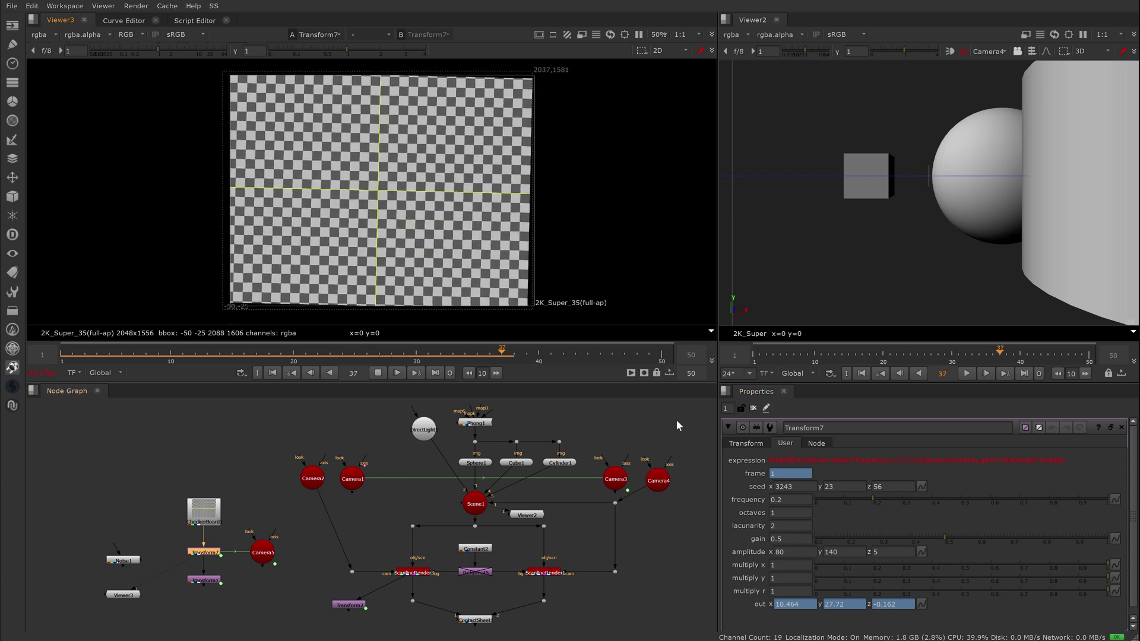
pyautogui.click(377, 373)
# Switch the 3D viewer from Camera4 to the default camera and orbit to see the cameras and shapes.
pyautogui.click(989, 51)
pyautogui.click(1000, 63)
pyautogui.keyDown('ctrl'); pyautogui.moveTo(1000, 62); pyautogui.dragTo(922, 244); pyautogui.keyUp('ctrl')
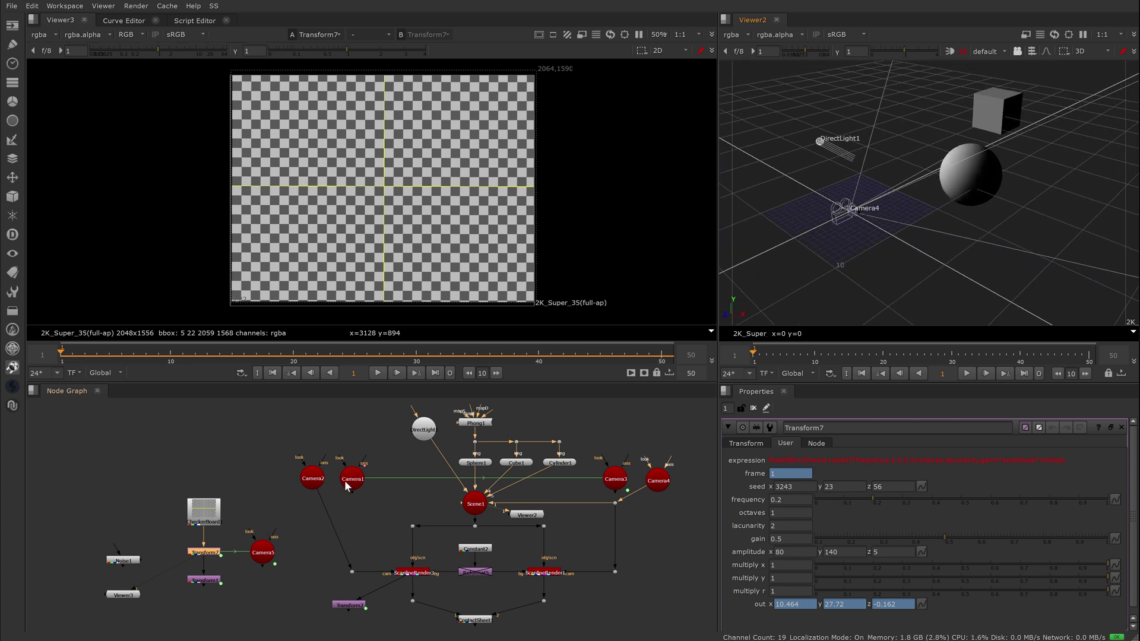
# Open Camera2's settings and view the ScanlineRender that uses Camera2.
pyautogui.doubleClick(321, 481)
pyautogui.click(412, 573)
pyautogui.press('1')
pyautogui.click(426, 533)
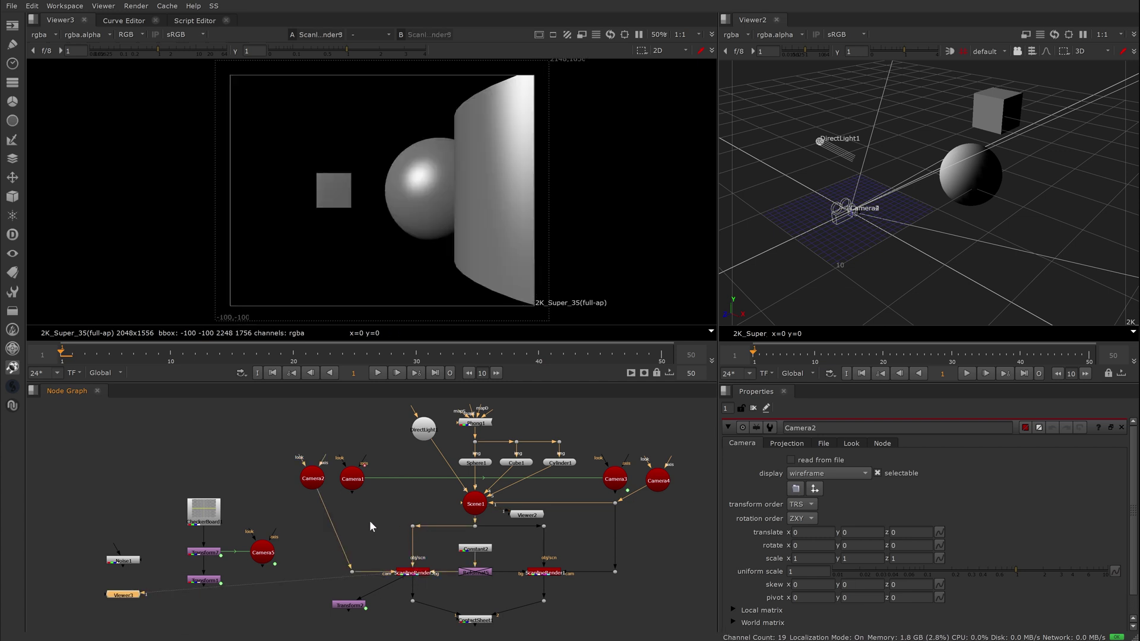
# View Transform2 below that render, play its 2D shake, stop it and return to the first frame.
pyautogui.click(347, 605)
pyautogui.press('1')
pyautogui.click(378, 373)
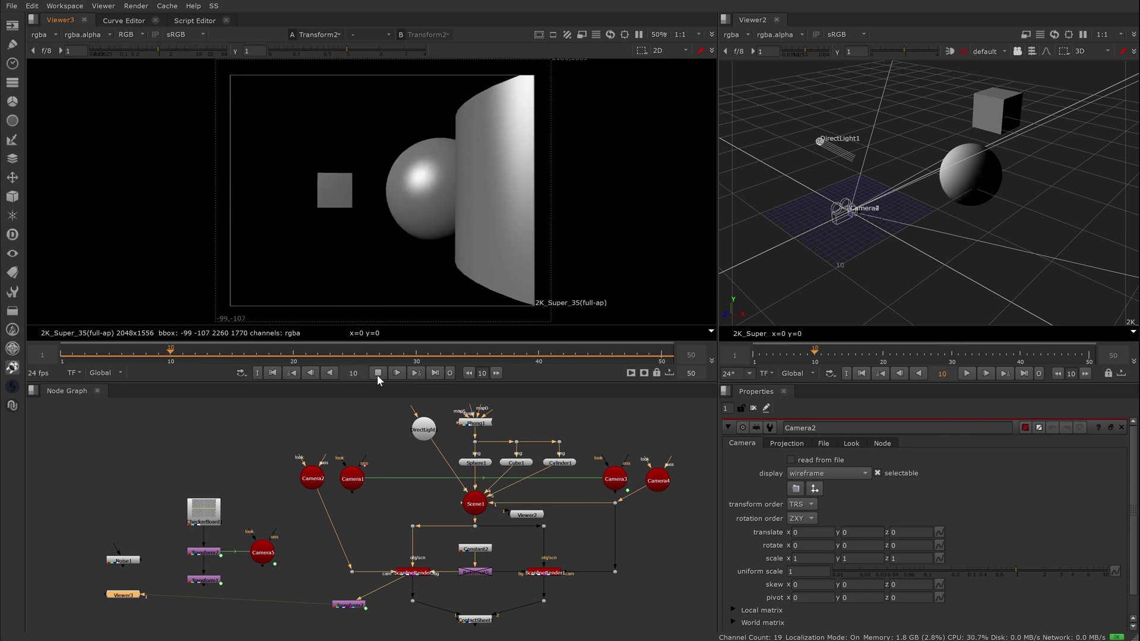
pyautogui.click(378, 372)
pyautogui.hotkey('alt', 'shift', 'Left')
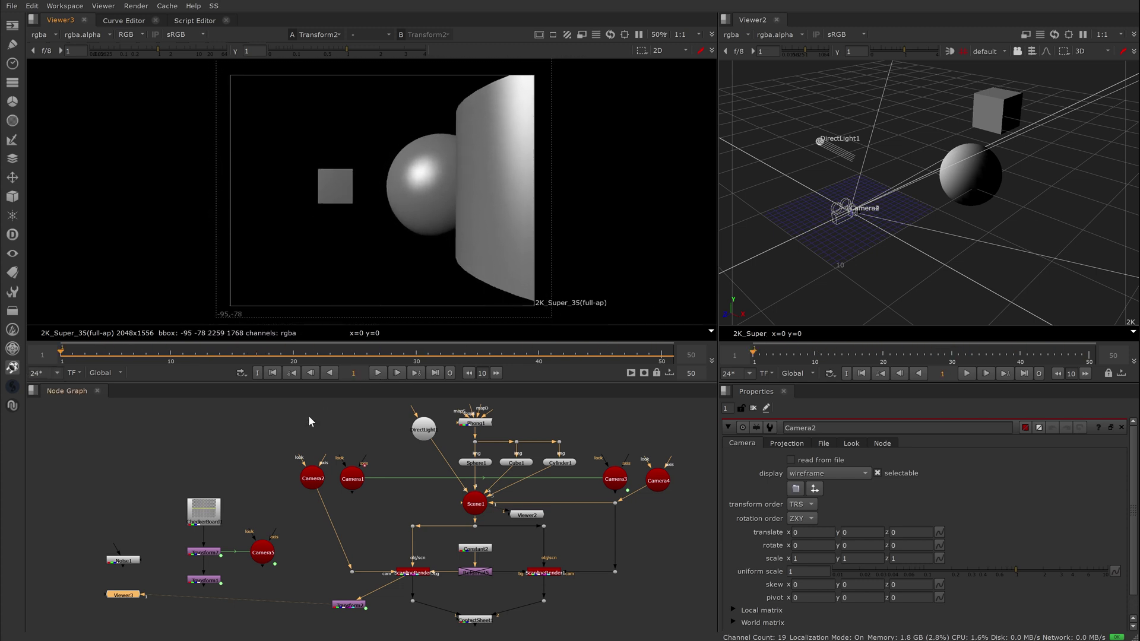
# Compare Transform7's translate and rotate values with the linked ones on Camera5.
pyautogui.doubleClick(215, 556)
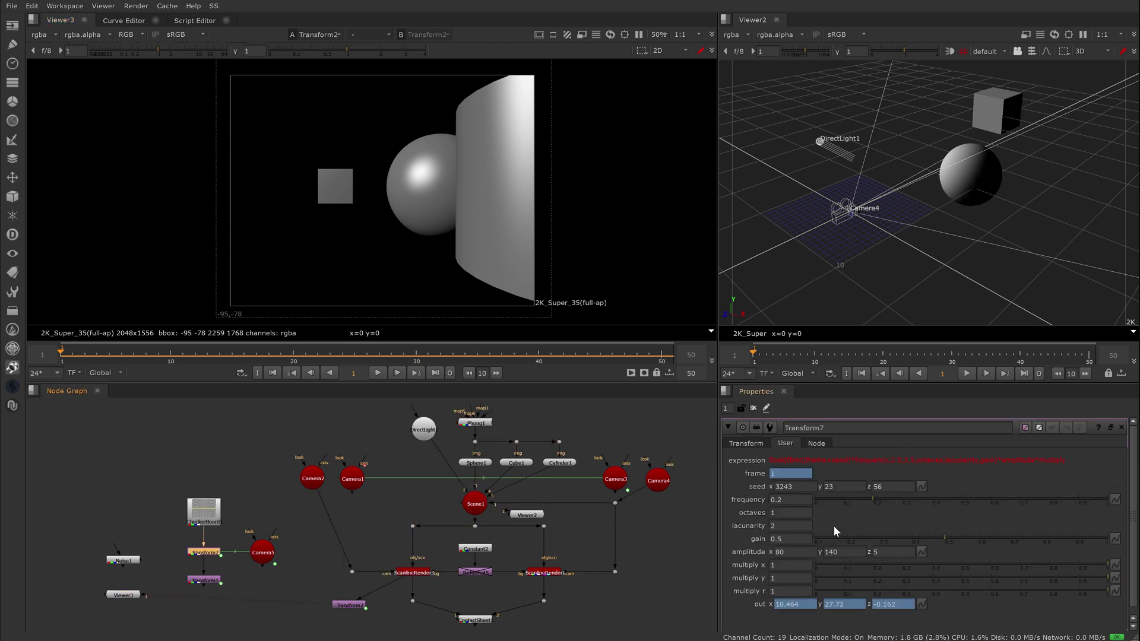
pyautogui.click(747, 443)
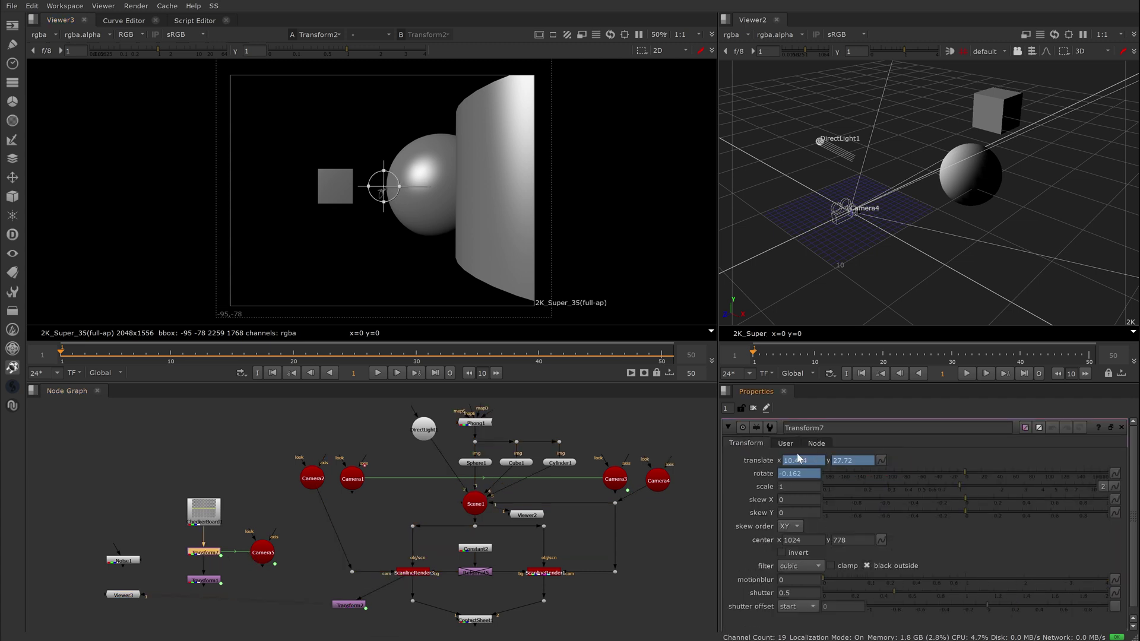
pyautogui.doubleClick(269, 552)
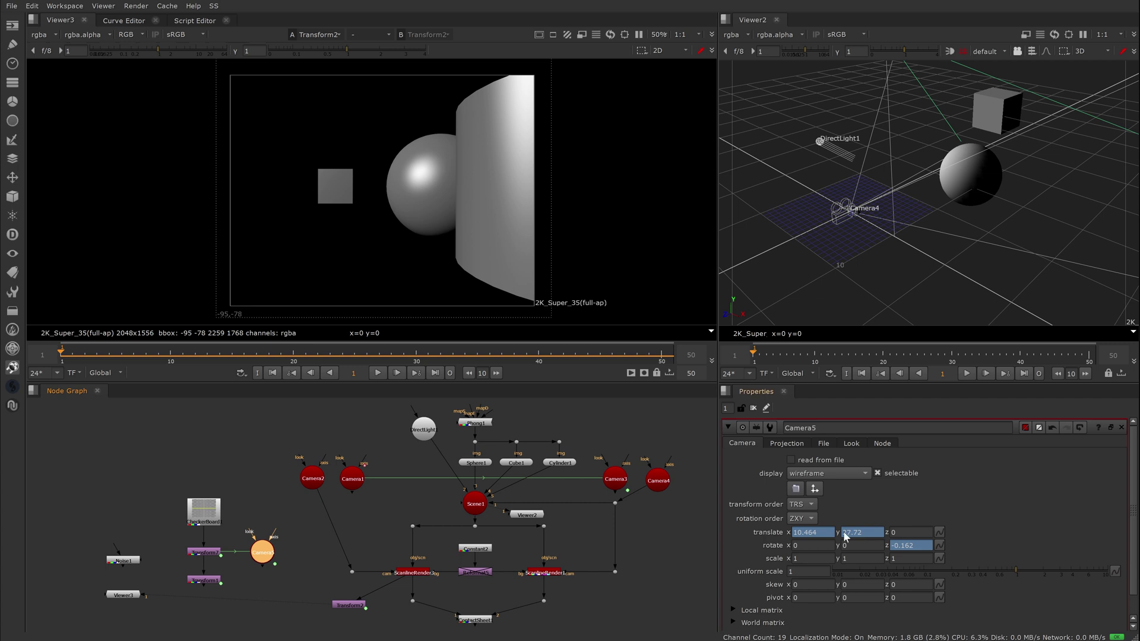
# Try Camera5 as the ScanlineRender's camera in place of Camera2, play the shake and return to the first frame.
pyautogui.moveTo(328, 510); pyautogui.dragTo(270, 554)
pyautogui.press('l')
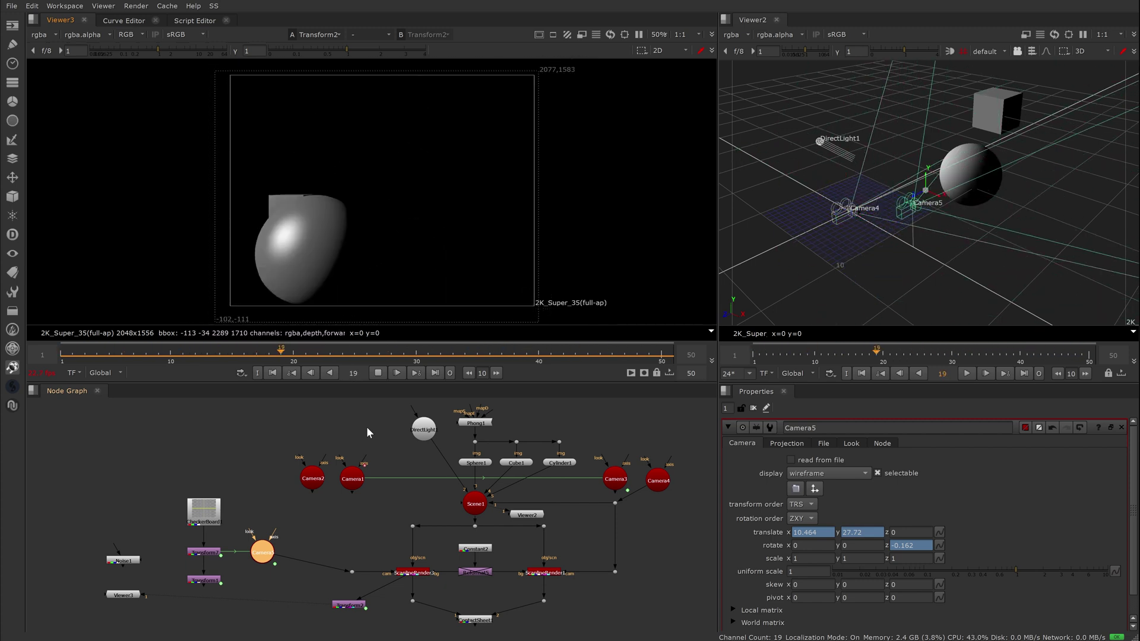
pyautogui.click(378, 372)
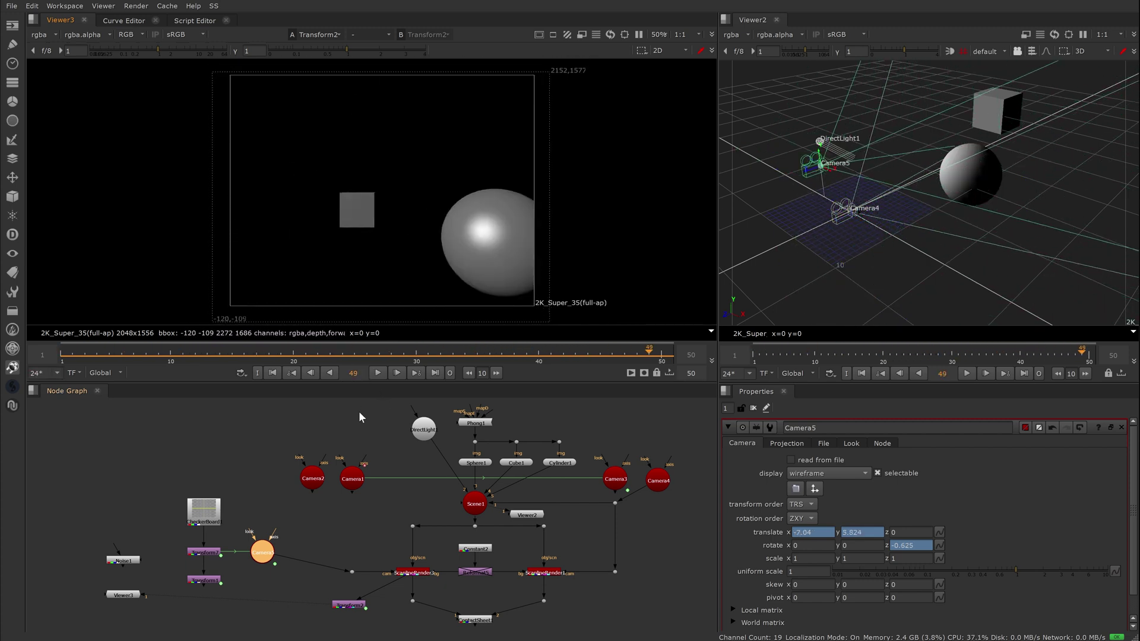
pyautogui.hotkey('alt', 'shift', 'Left')
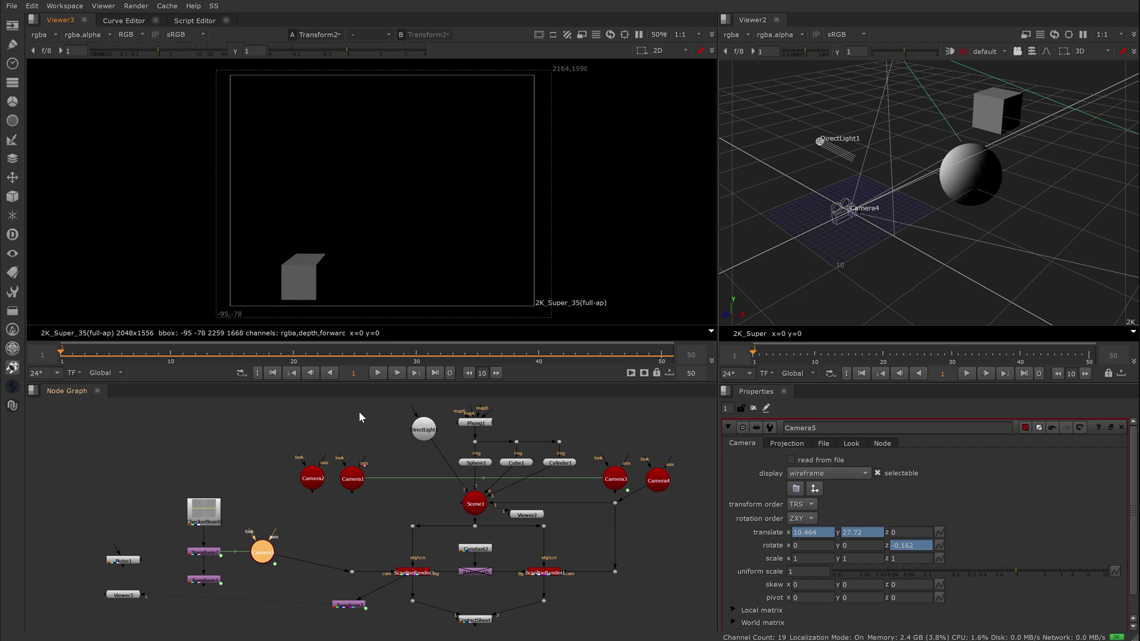
# On Camera2, try a horizontal aperture of 24 and a focal length of 40, and undo both changes.
pyautogui.click(315, 482)
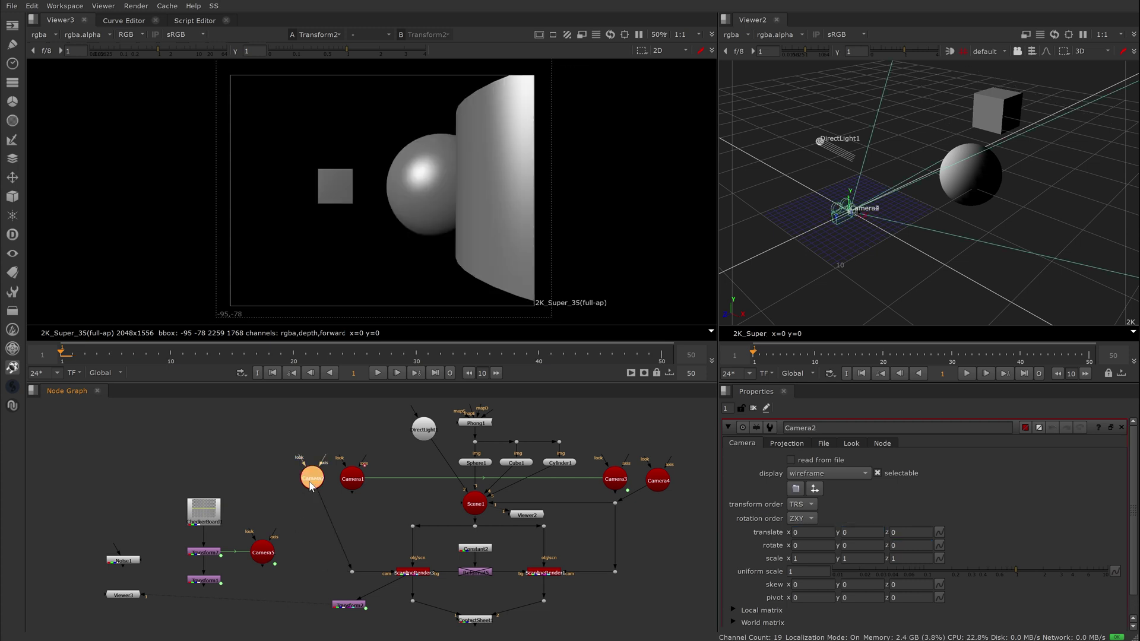
pyautogui.click(788, 444)
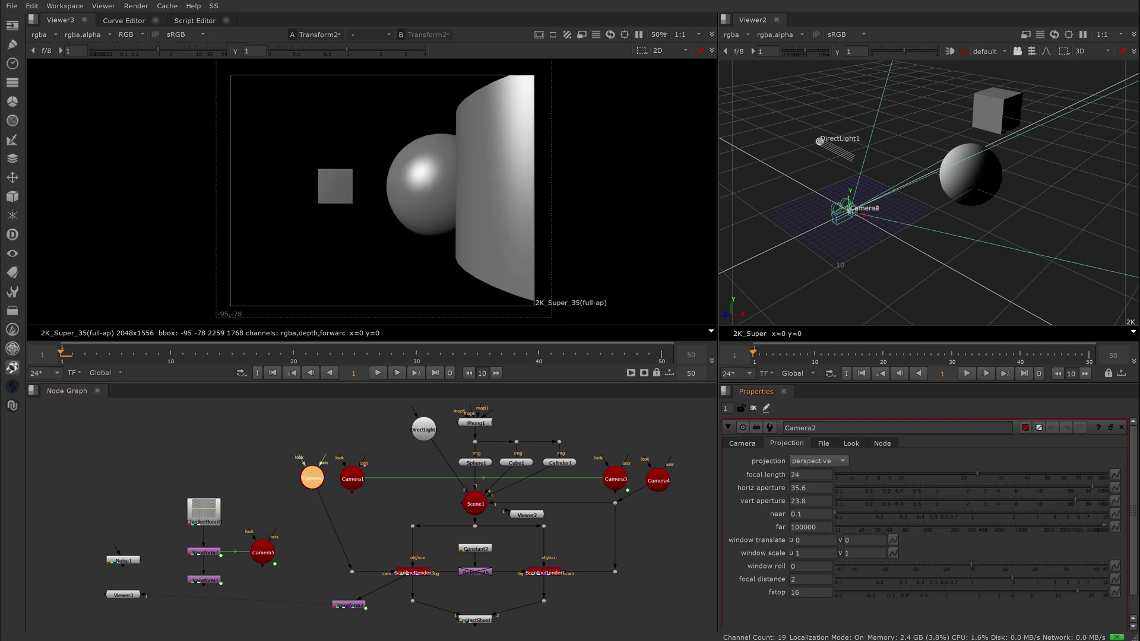
pyautogui.click(793, 488)
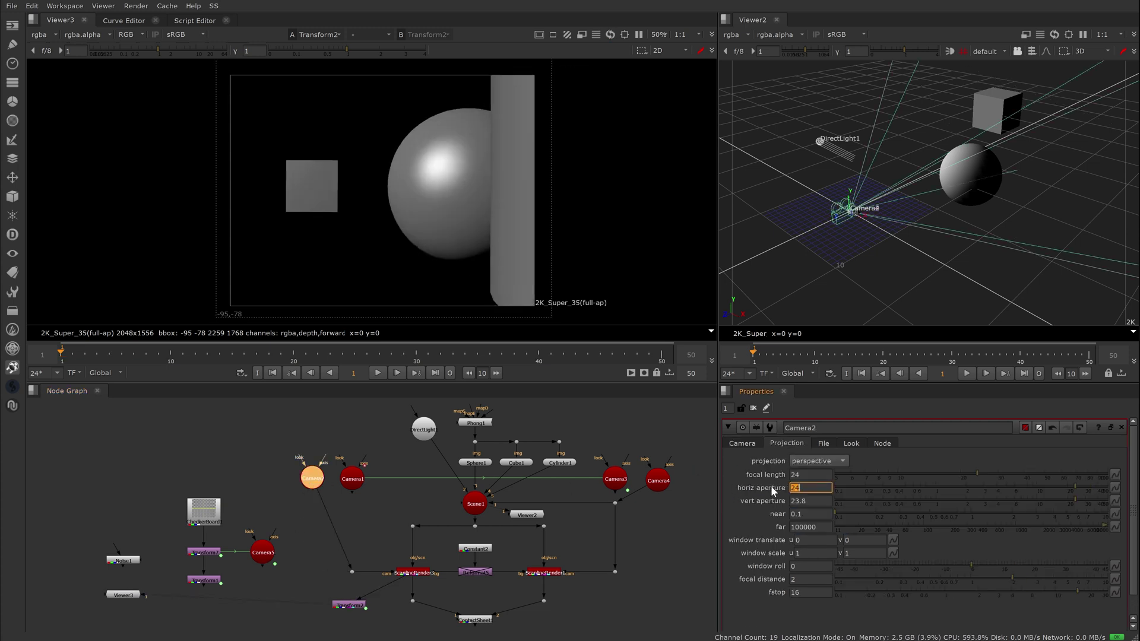
pyautogui.hotkey('shift', 'Tab')
pyautogui.write('4')
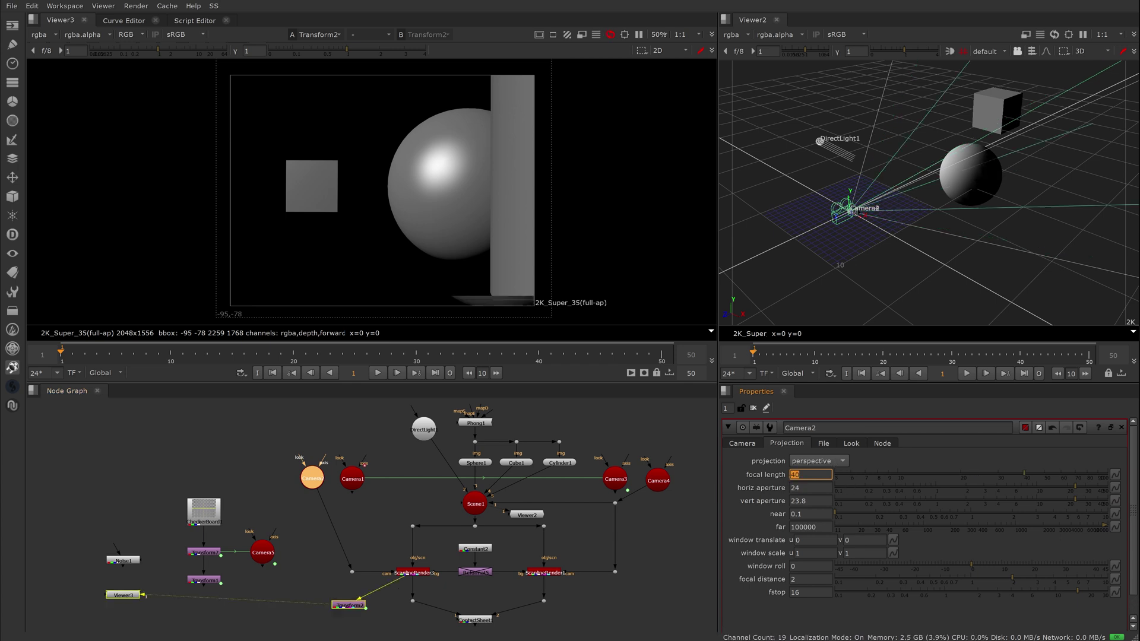
pyautogui.press('Return')
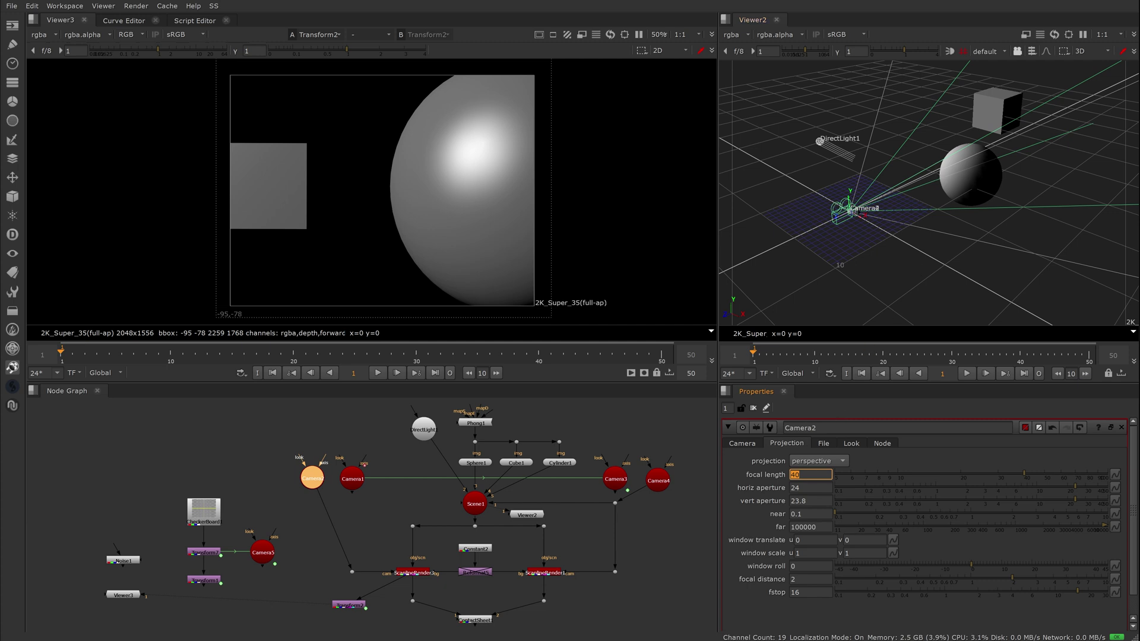
pyautogui.hotkey('ctrl', 'z')
pyautogui.click(657, 517)
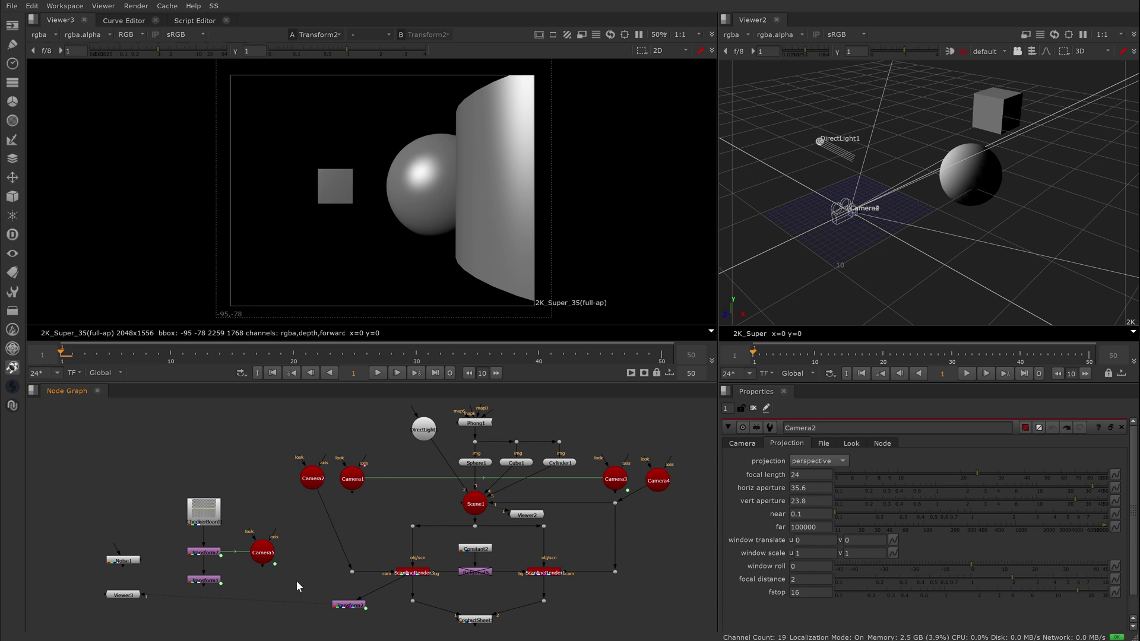
# Generate an axis from Transform7 with 2D To 3D Axis, and place it beside Transform7 below Camera5.
pyautogui.moveTo(262, 551); pyautogui.dragTo(265, 533)
pyautogui.click(214, 555)
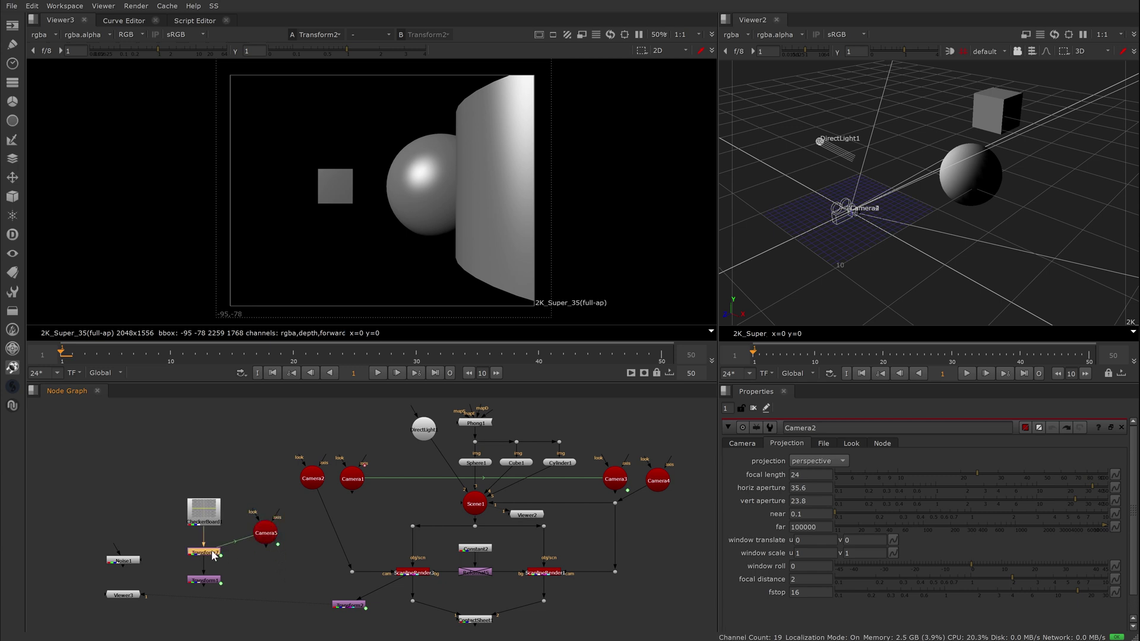
pyautogui.click(215, 6)
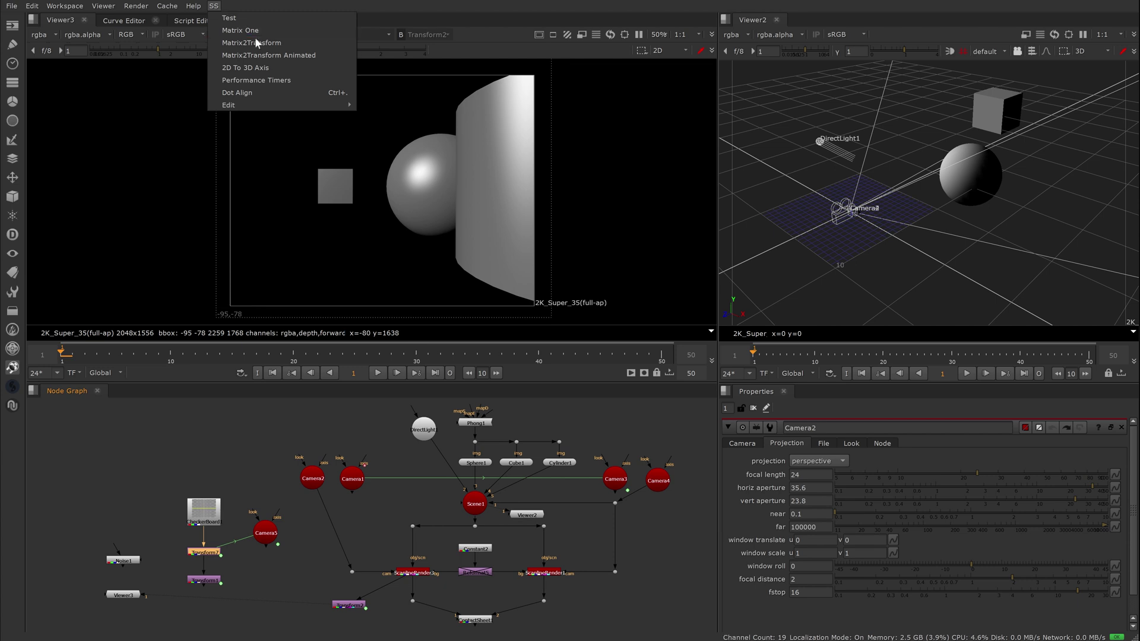
pyautogui.click(255, 63)
pyautogui.moveTo(200, 552); pyautogui.dragTo(279, 577)
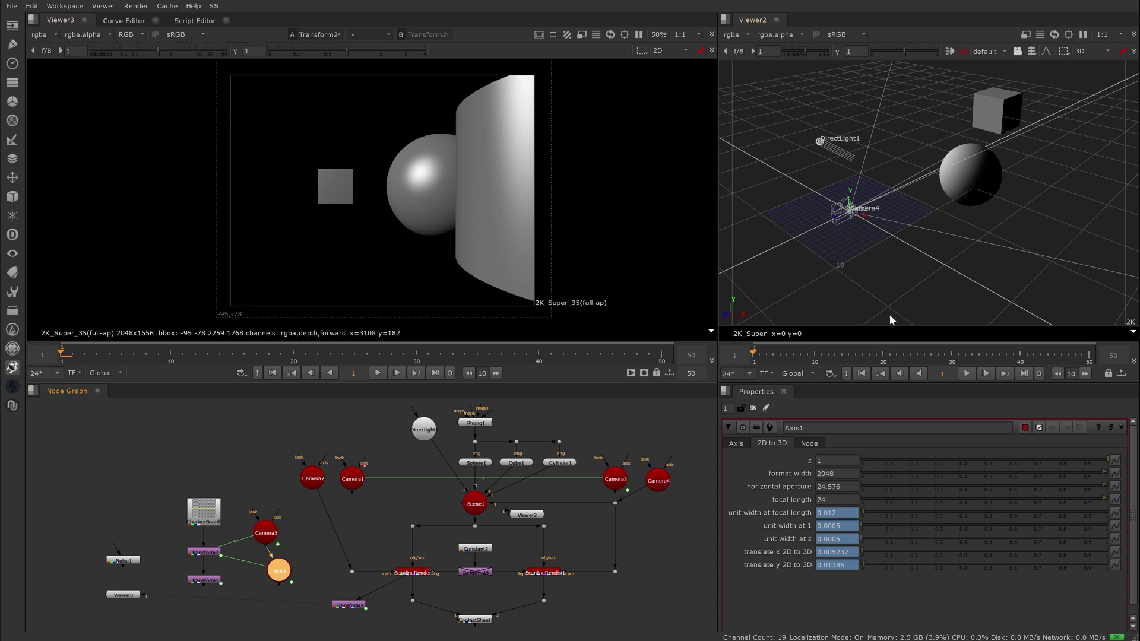
# Set Axis1's horizontal aperture to 35.6, checking it against Camera2's projection settings.
pyautogui.click(836, 487)
pyautogui.click(314, 483)
pyautogui.click(279, 571)
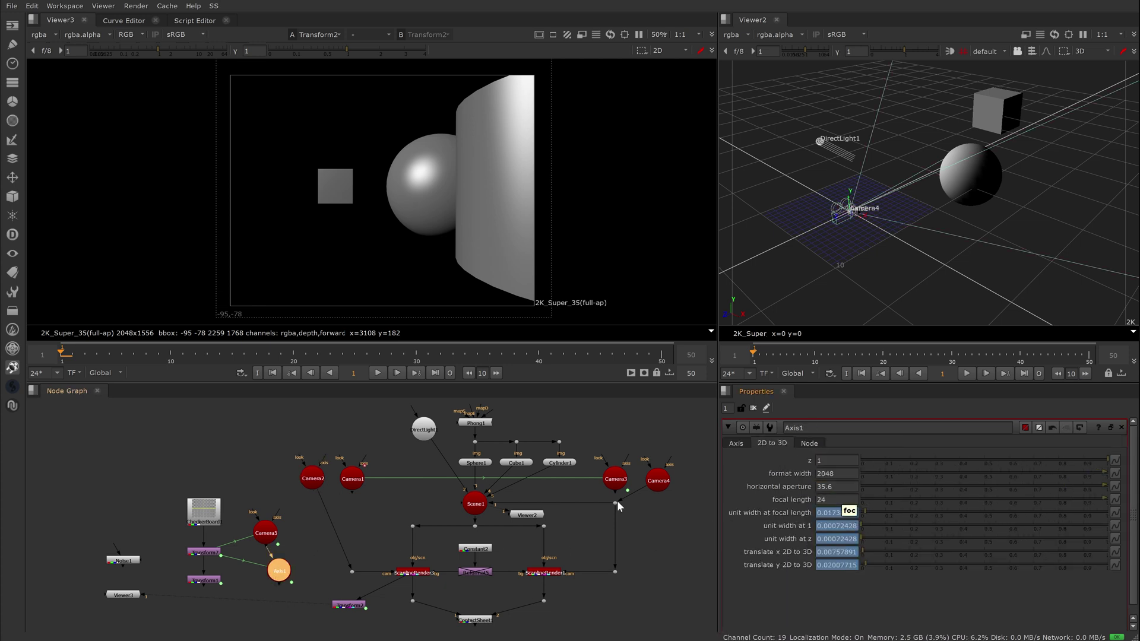
pyautogui.click(315, 480)
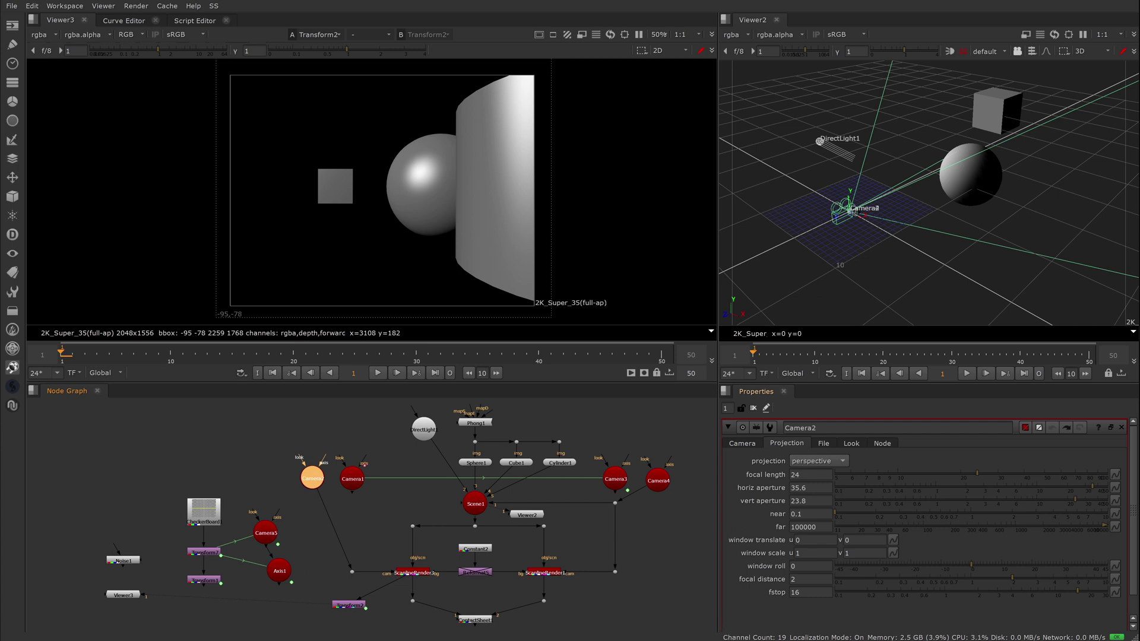
pyautogui.click(279, 571)
# Examine the expressions behind Axis1's unit width at focal length and unit width at 1.
pyautogui.rightClick(837, 512)
pyautogui.click(867, 538)
pyautogui.moveTo(870, 483); pyautogui.dragTo(622, 367)
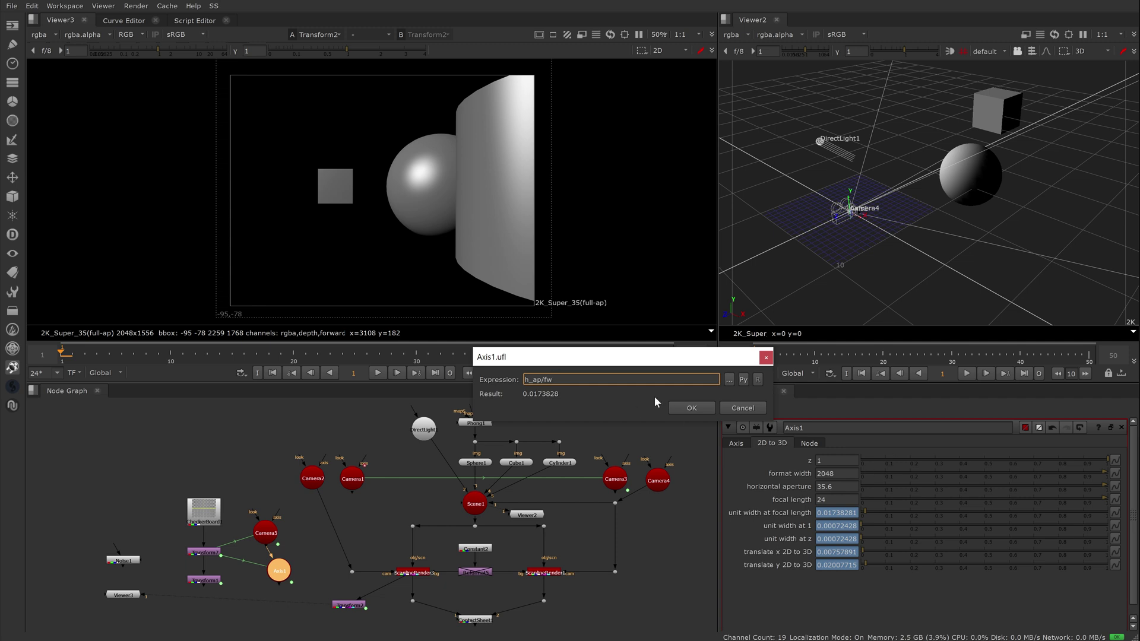
pyautogui.click(692, 408)
pyautogui.rightClick(831, 525)
pyautogui.click(890, 448)
pyautogui.press('End')
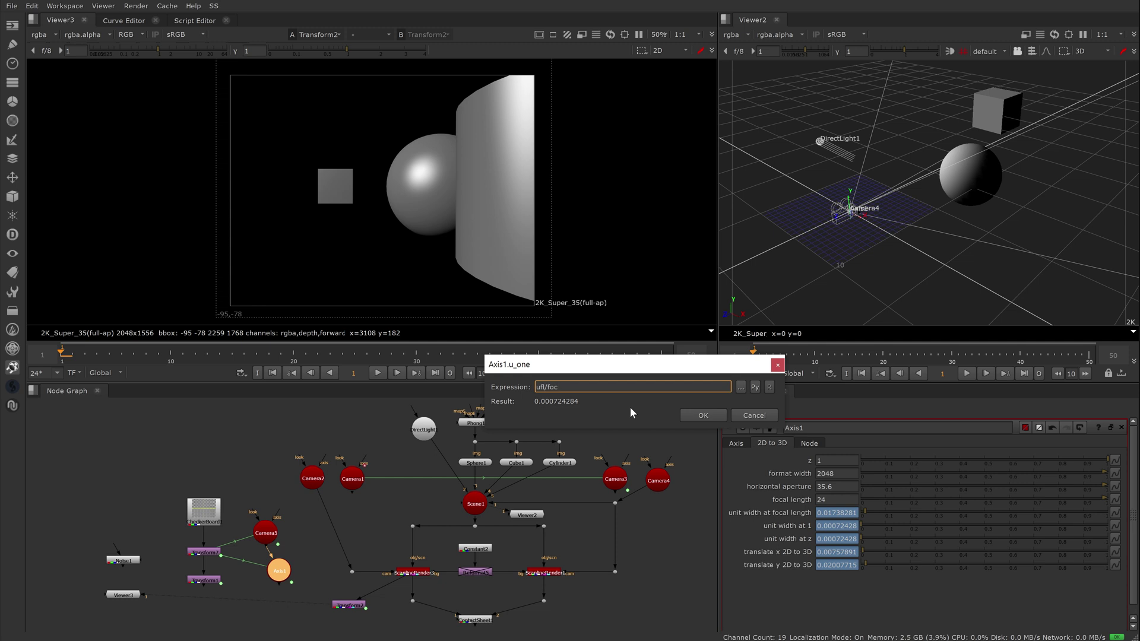
pyautogui.click(753, 417)
# Examine the expressions behind Axis1's unit width at z and its translate x 2D to 3D.
pyautogui.rightClick(835, 461)
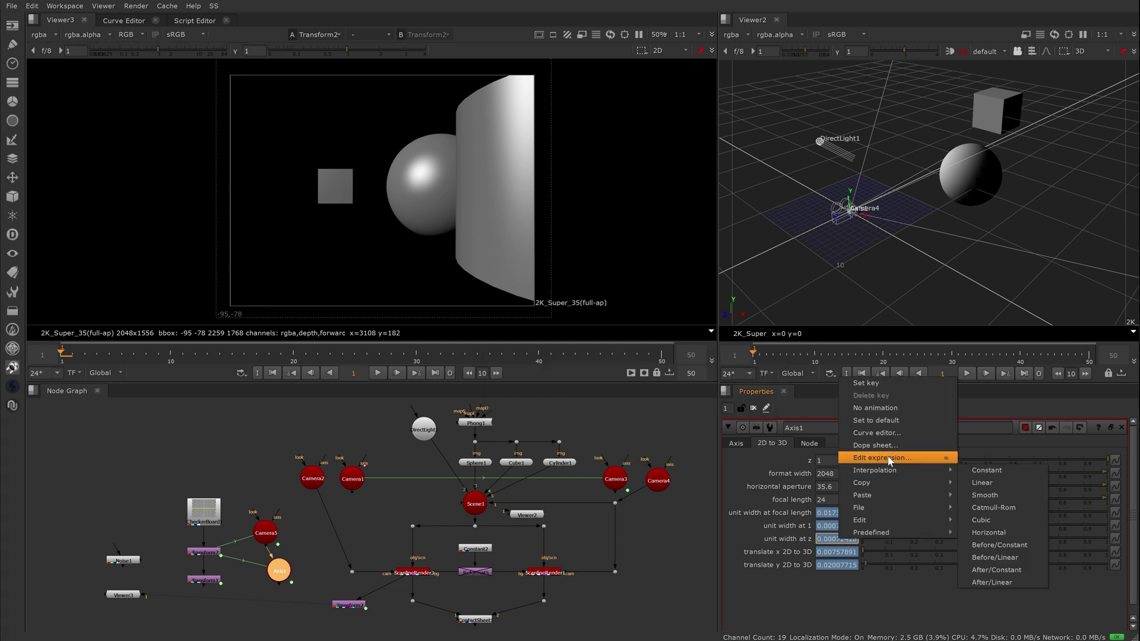
pyautogui.click(891, 386)
pyautogui.moveTo(636, 345); pyautogui.dragTo(581, 345)
pyautogui.press('End')
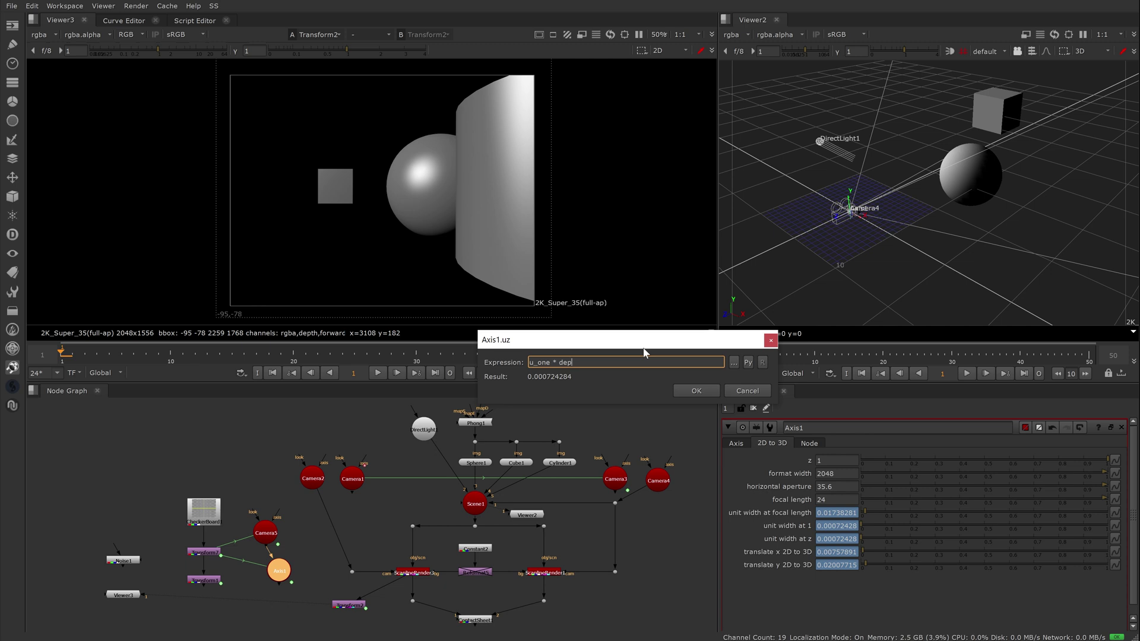
pyautogui.click(697, 391)
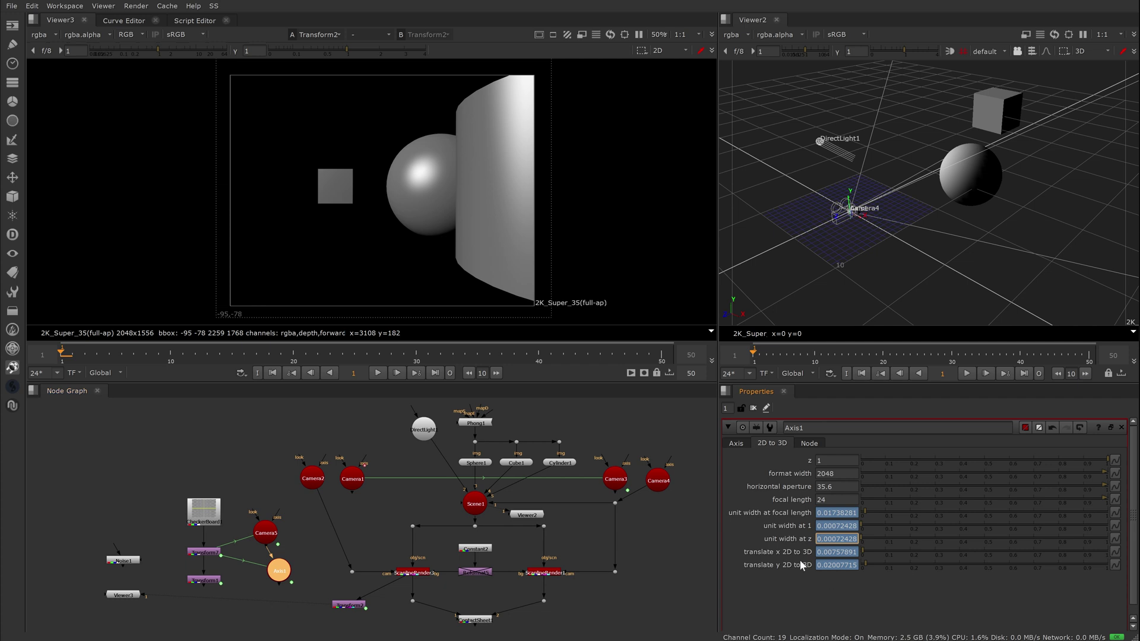
pyautogui.rightClick(837, 552)
pyautogui.click(879, 472)
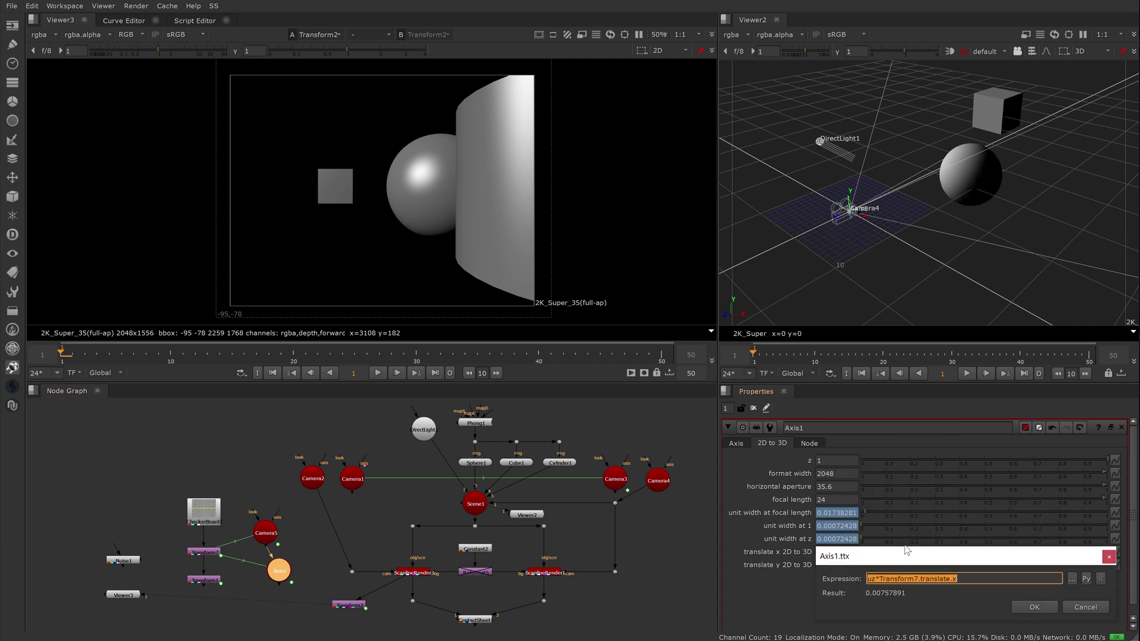
pyautogui.doubleClick(780, 434)
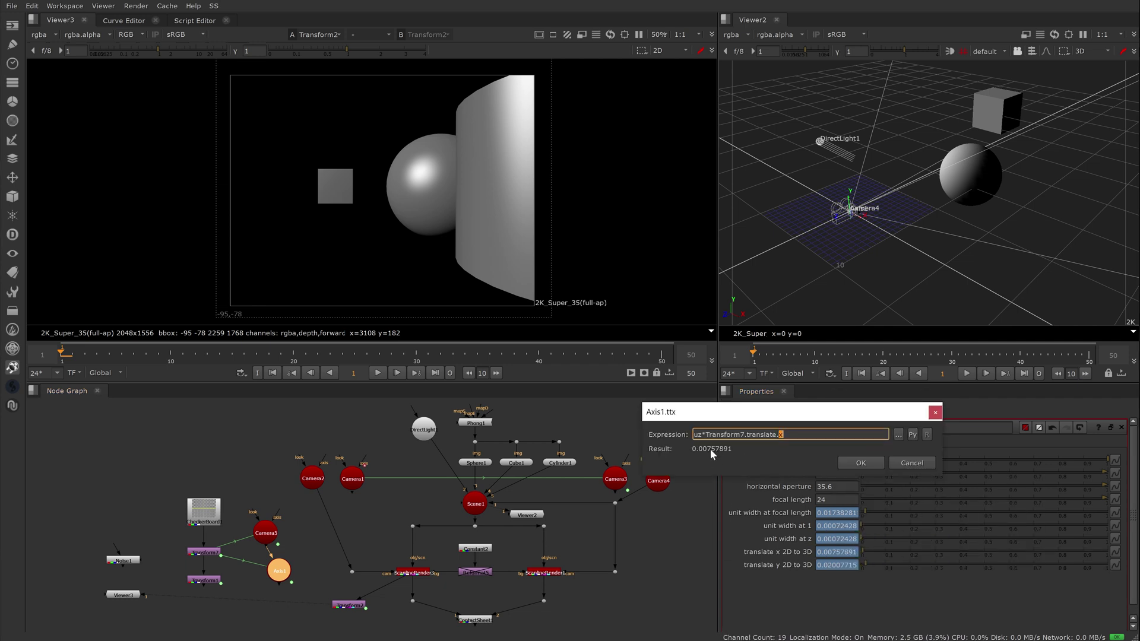
pyautogui.click(863, 464)
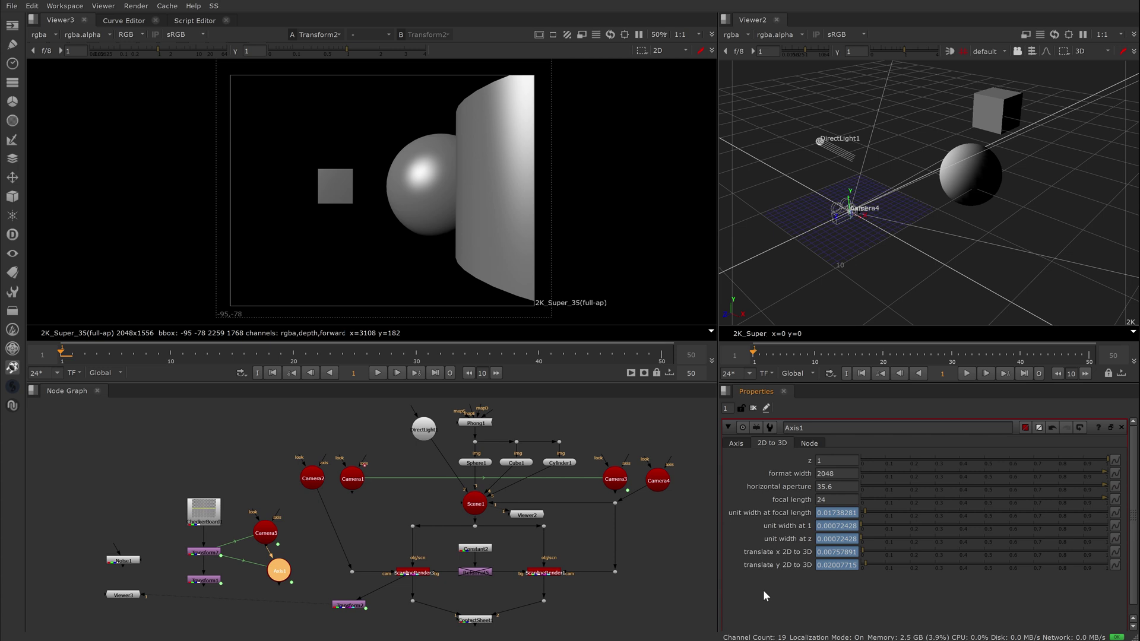
# Insert Transform2 directly below the ScanlineRender using Camera2, and connect Axis1 above Camera4 as its parent axis.
pyautogui.moveTo(359, 609); pyautogui.dragTo(425, 592)
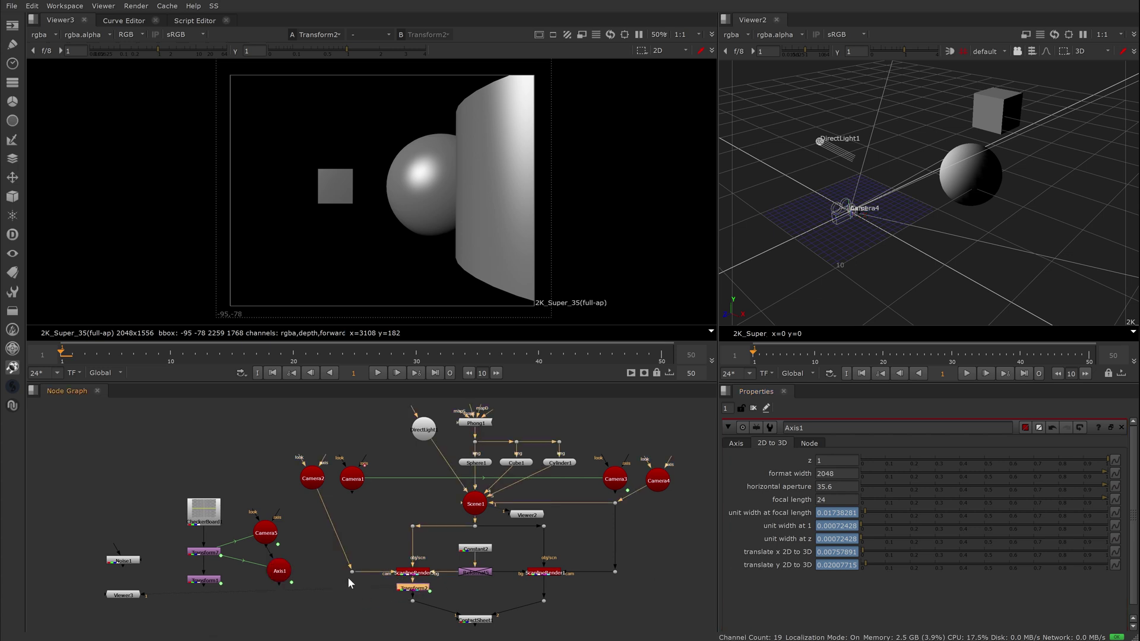
pyautogui.moveTo(280, 572); pyautogui.dragTo(658, 430)
# View the ContactSheet with both renders side by side, fitted to the viewer.
pyautogui.click(475, 620)
pyautogui.press('1')
pyautogui.press('f')
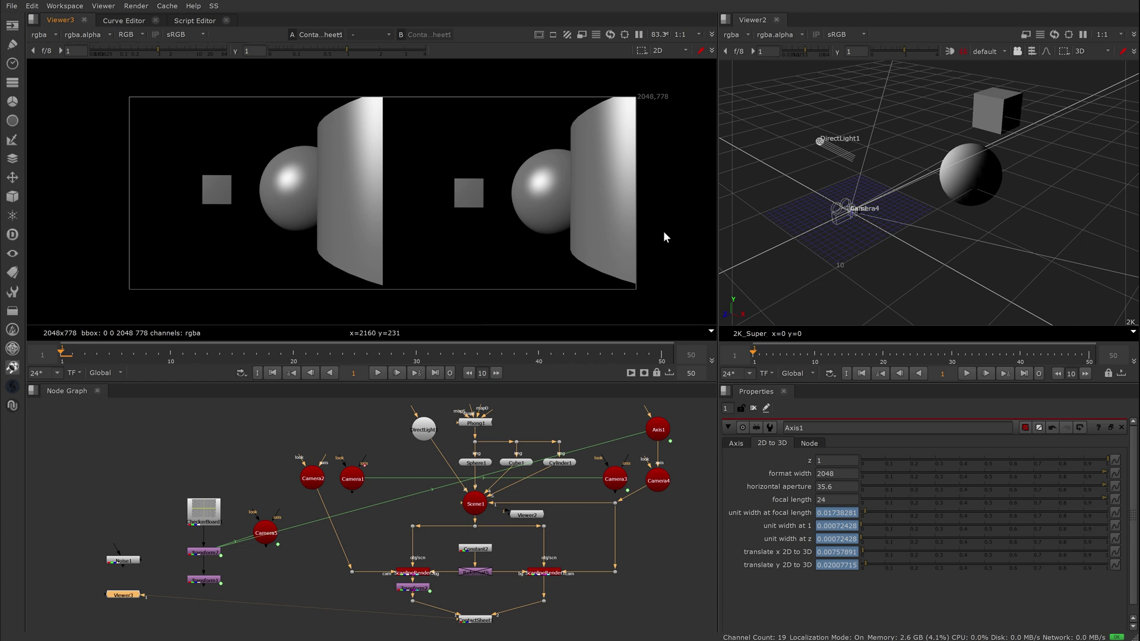
# Check the sphere's depth, set Axis1's z to 22, and play back the side-by-side 2D and 3D shake comparison.
pyautogui.click(485, 464)
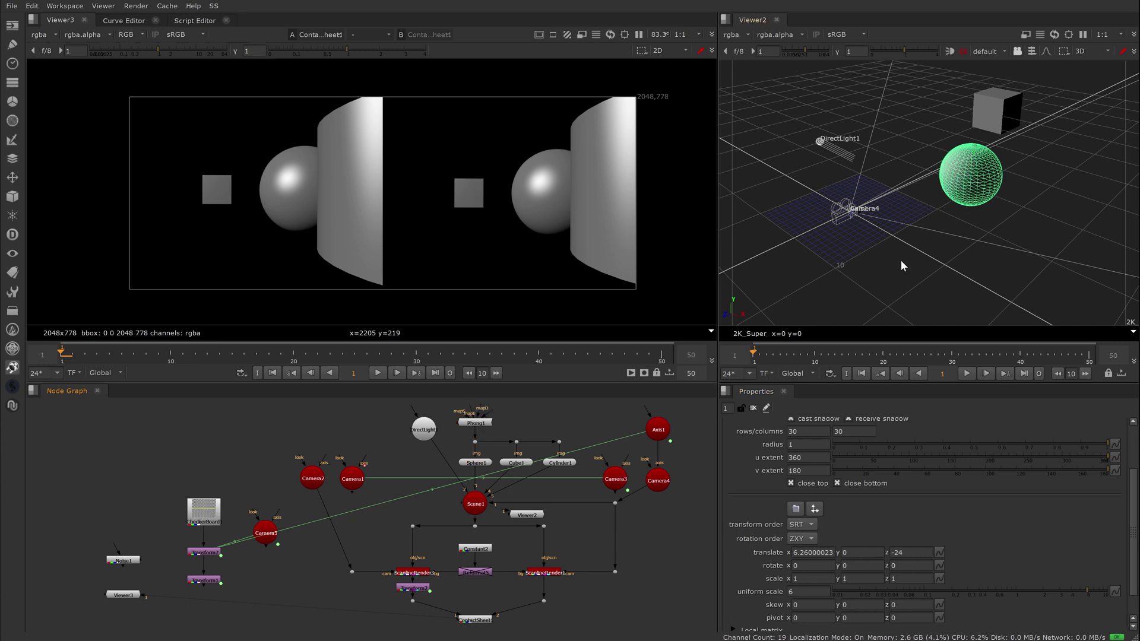
pyautogui.doubleClick(662, 431)
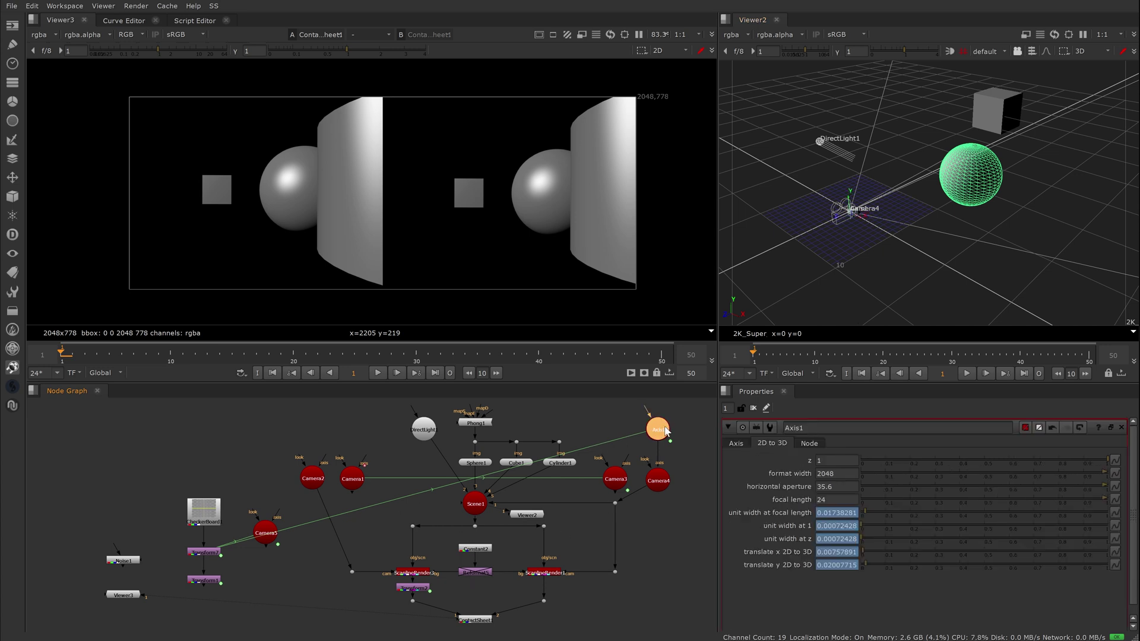
pyautogui.write('22')
pyautogui.press('Return')
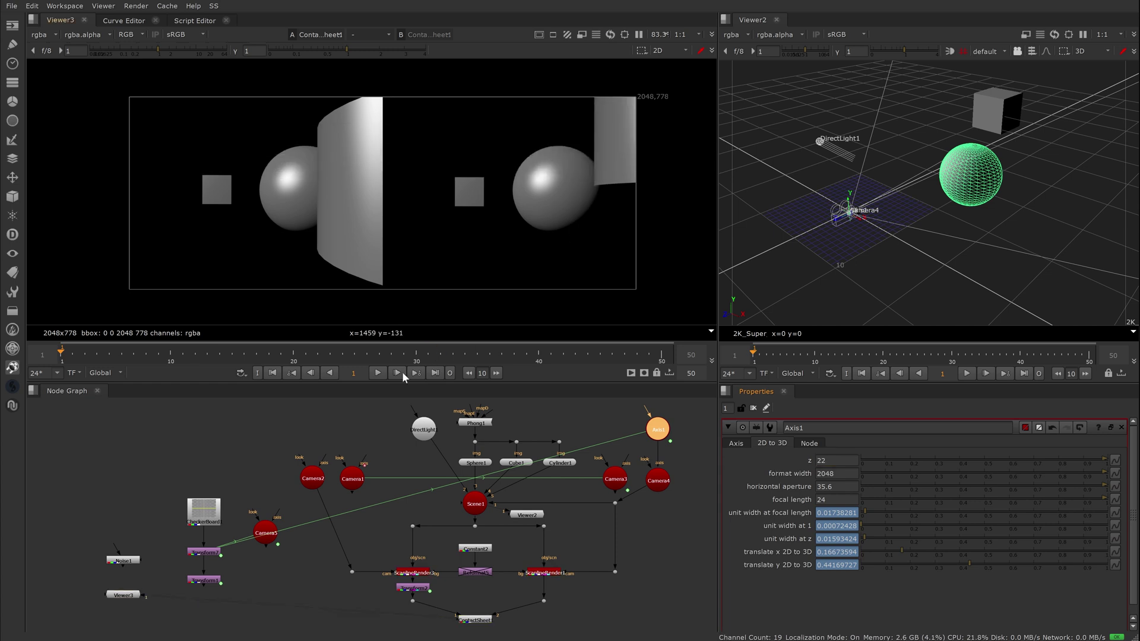
pyautogui.click(379, 373)
pyautogui.click(688, 473)
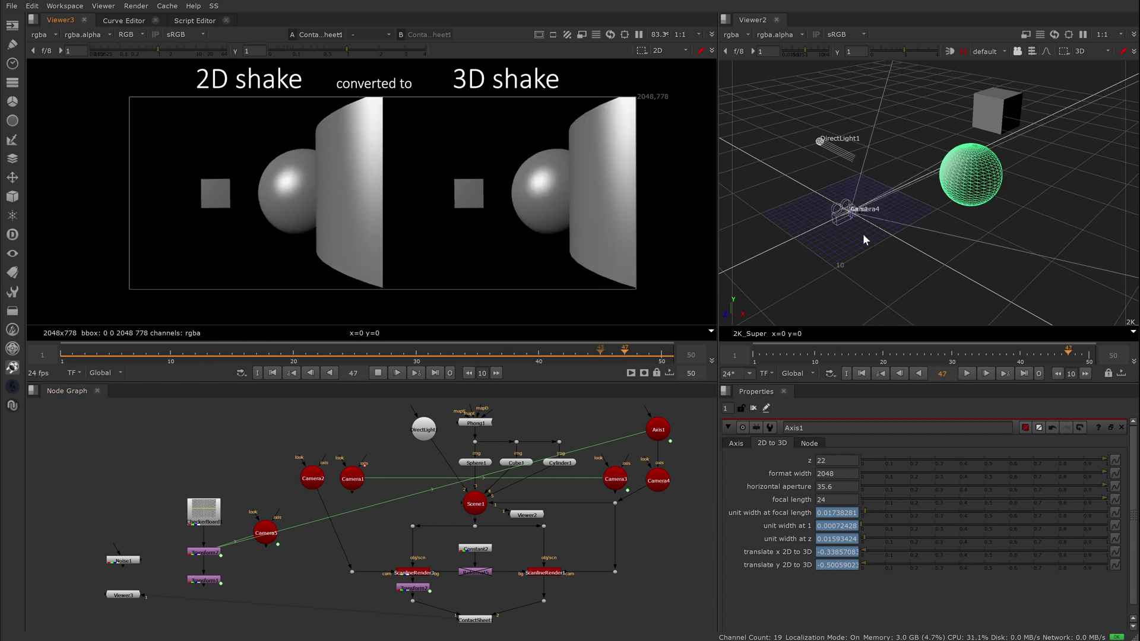
# View the checkerboard through each of its two chained shake transforms and play back the combined motion.
pyautogui.click(204, 553)
pyautogui.press('1')
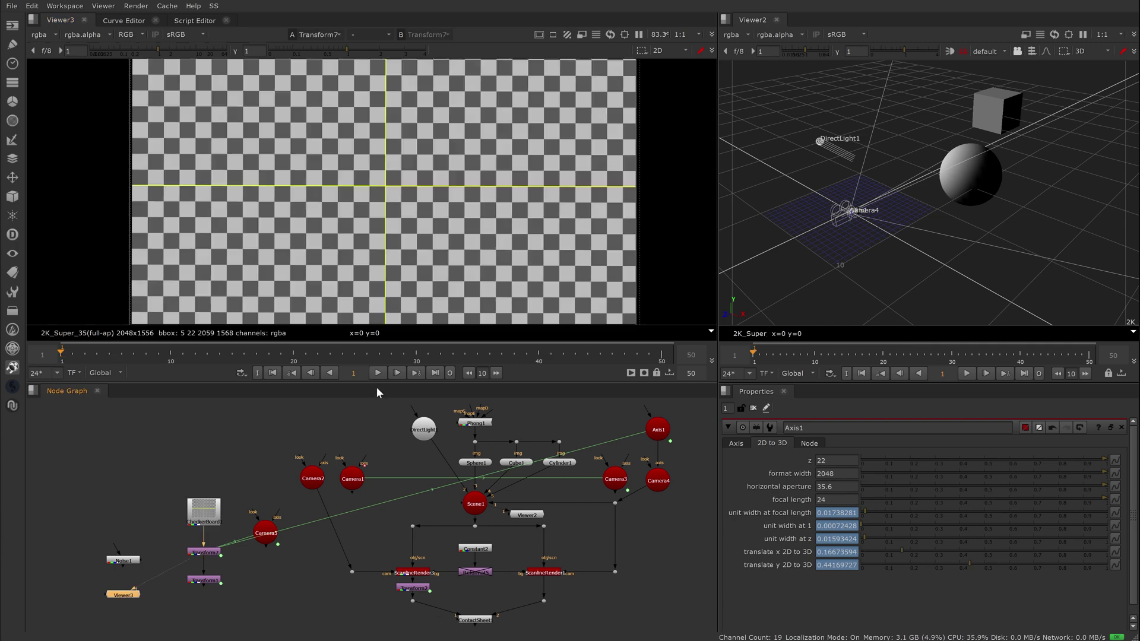
pyautogui.doubleClick(205, 552)
pyautogui.doubleClick(205, 580)
pyautogui.press('1')
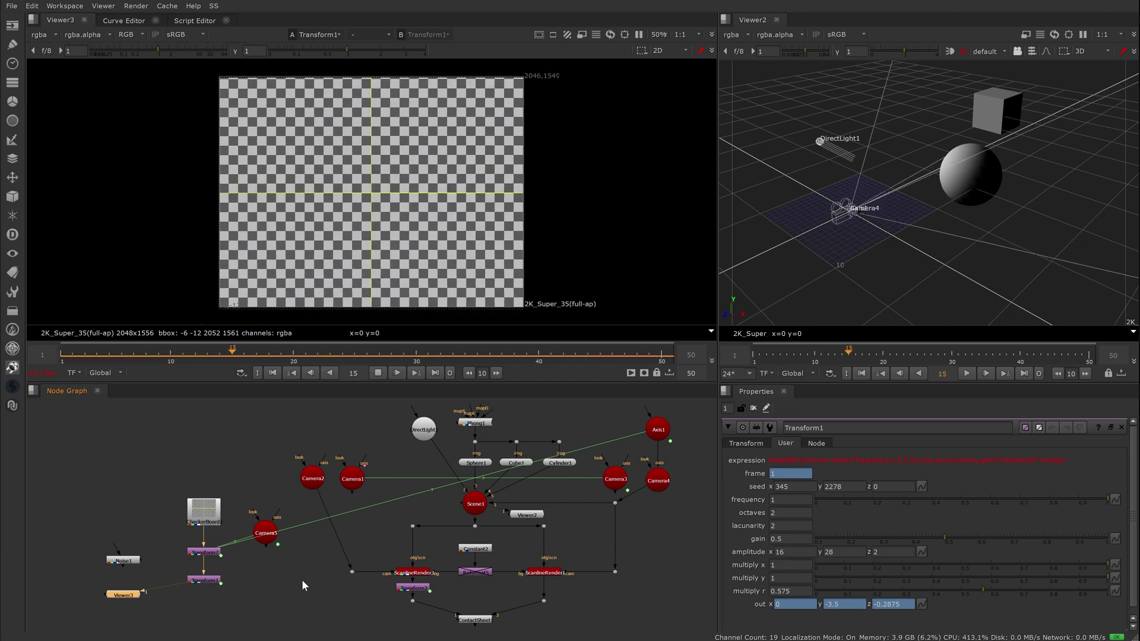
pyautogui.click(377, 373)
# Bake the checkerboard's two chained transforms into one transform with Matrix2Transform Animated, and compare it in the viewer.
pyautogui.moveTo(219, 526); pyautogui.dragTo(244, 593)
pyautogui.click(194, 6)
pyautogui.moveTo(215, 7)
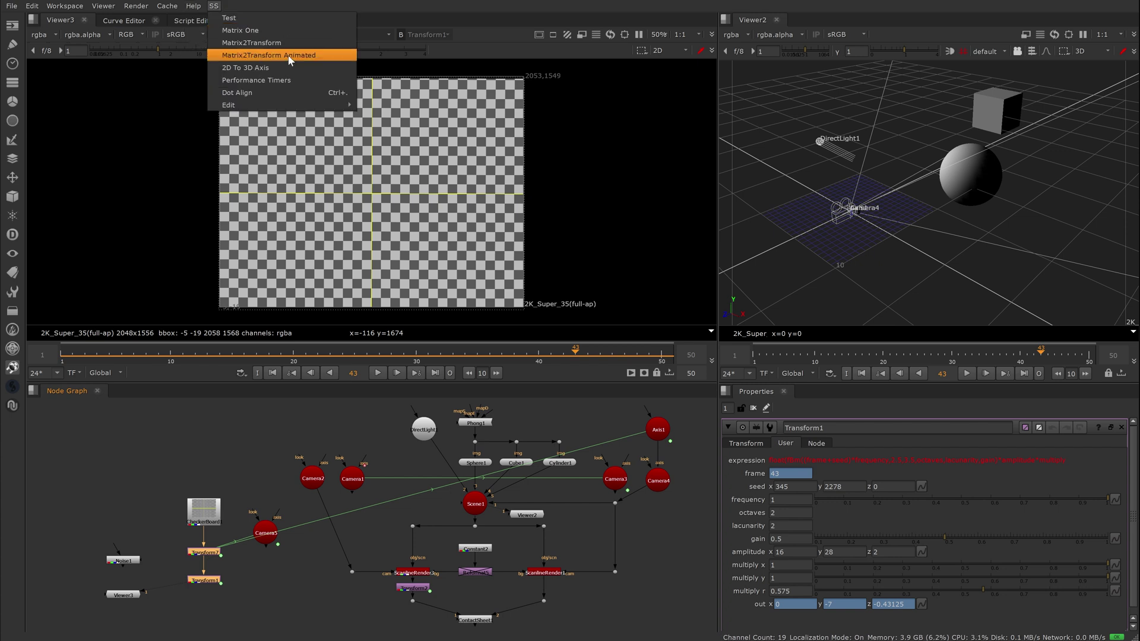
pyautogui.click(290, 58)
pyautogui.click(569, 335)
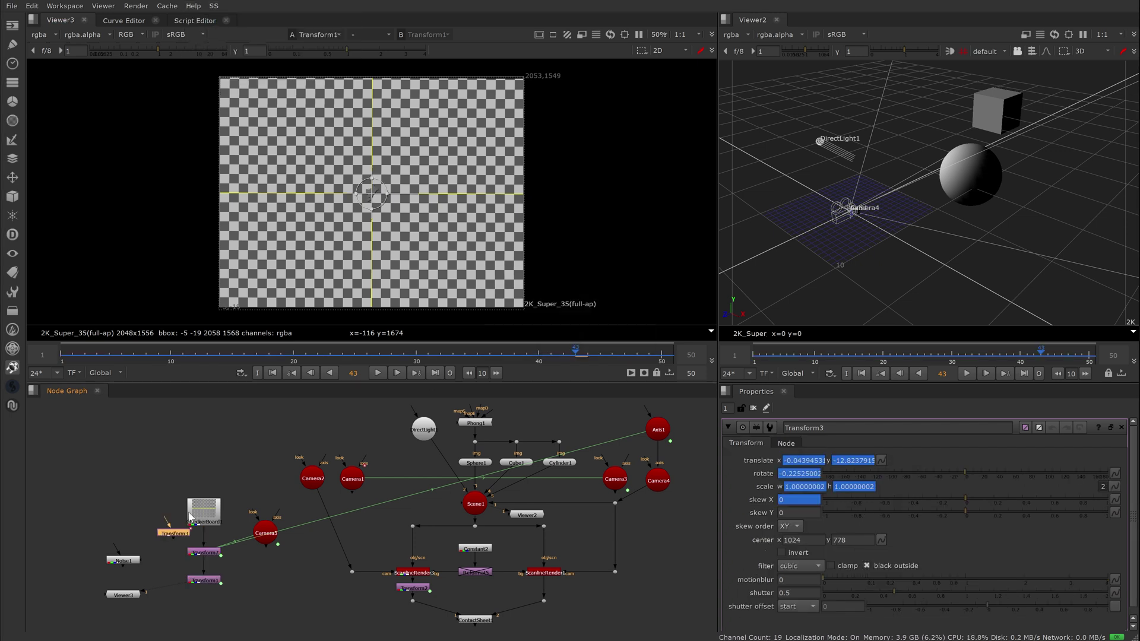
pyautogui.press('1')
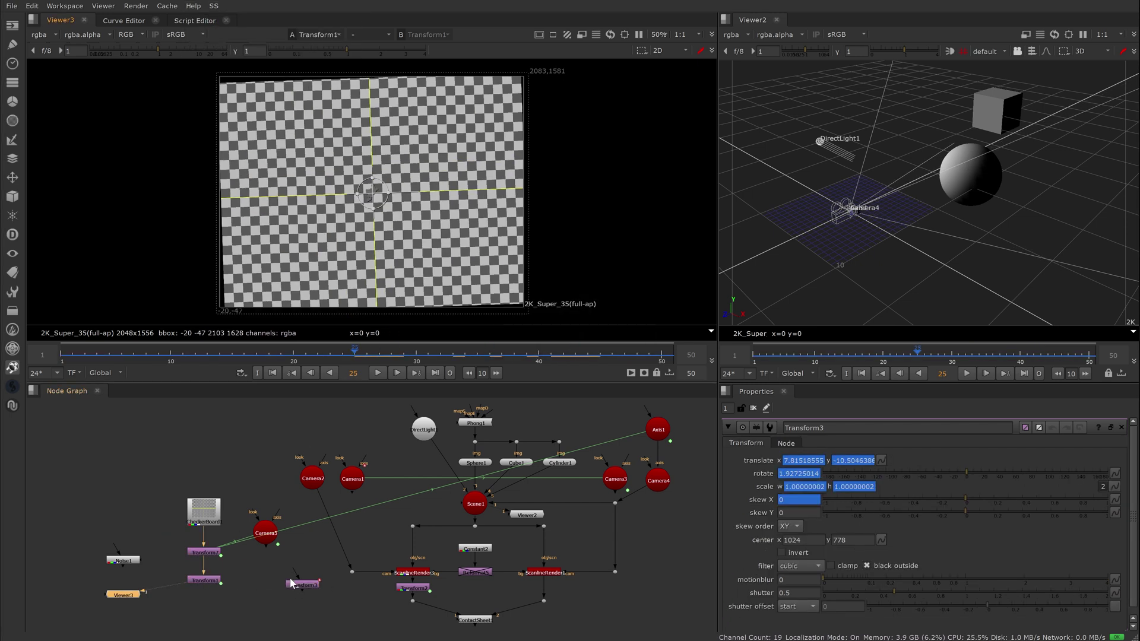
pyautogui.hotkey('ctrl', 'z')
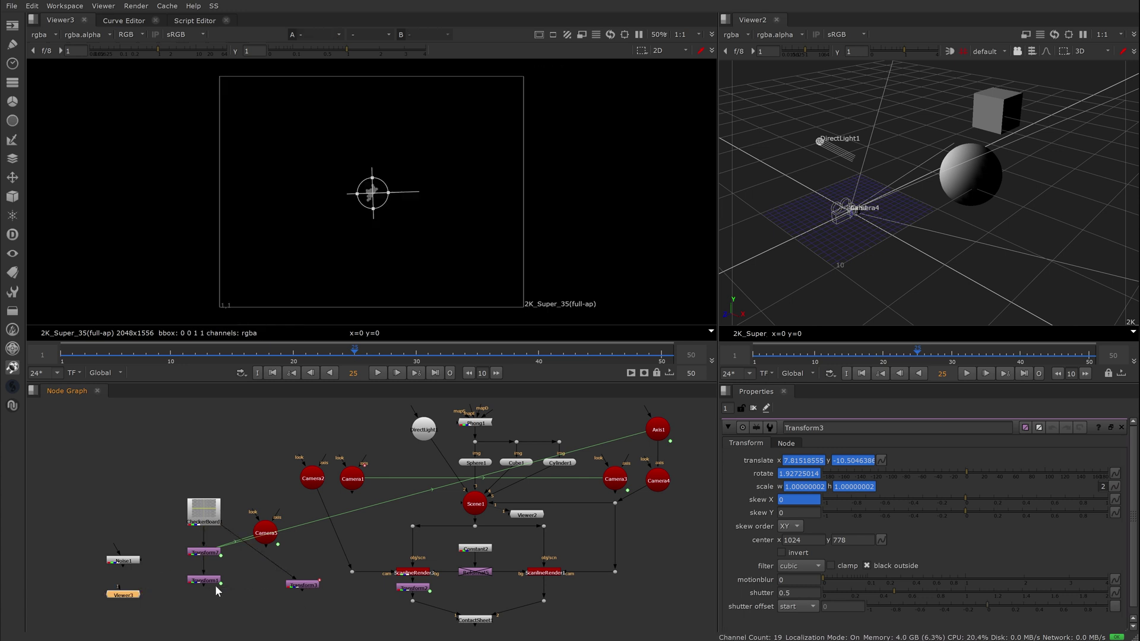
# Attach Transform3 below the ScanlineRender beside Transform2, switch the two renders to Camera1 and Camera3, and play back the result.
pyautogui.moveTo(315, 587); pyautogui.dragTo(378, 602)
pyautogui.doubleClick(352, 479)
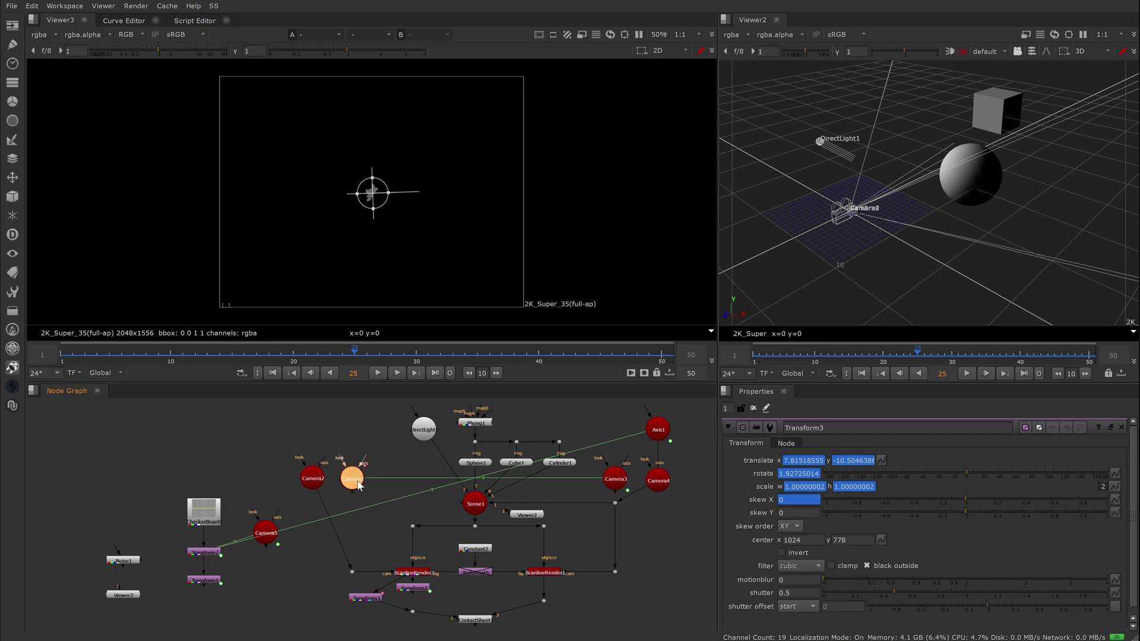
pyautogui.click(414, 572)
pyautogui.press('1')
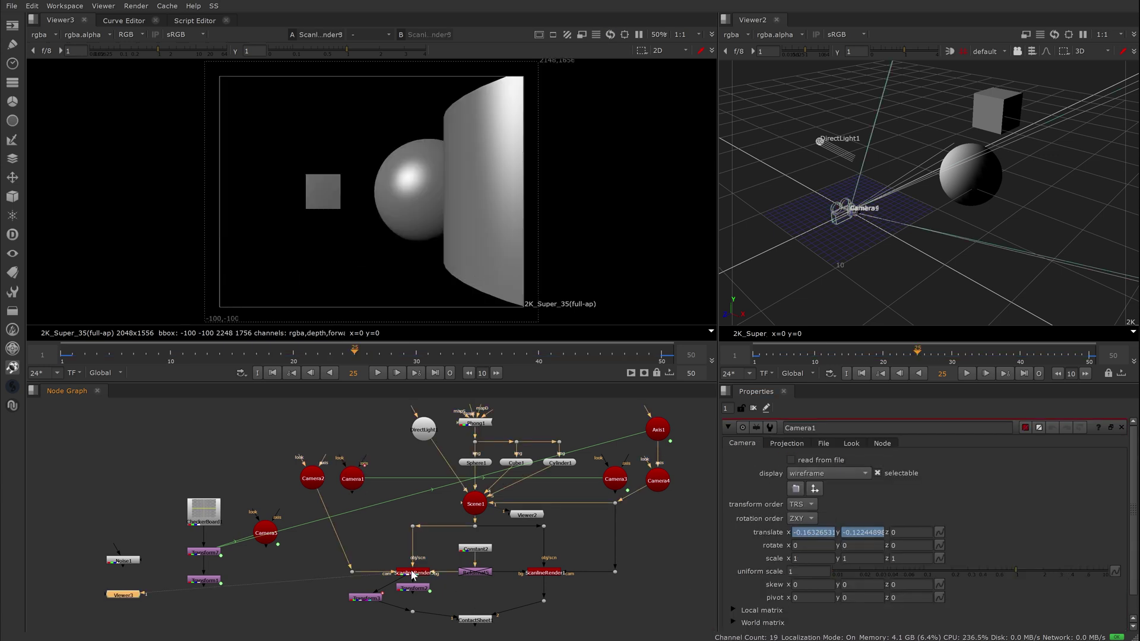
pyautogui.press('l')
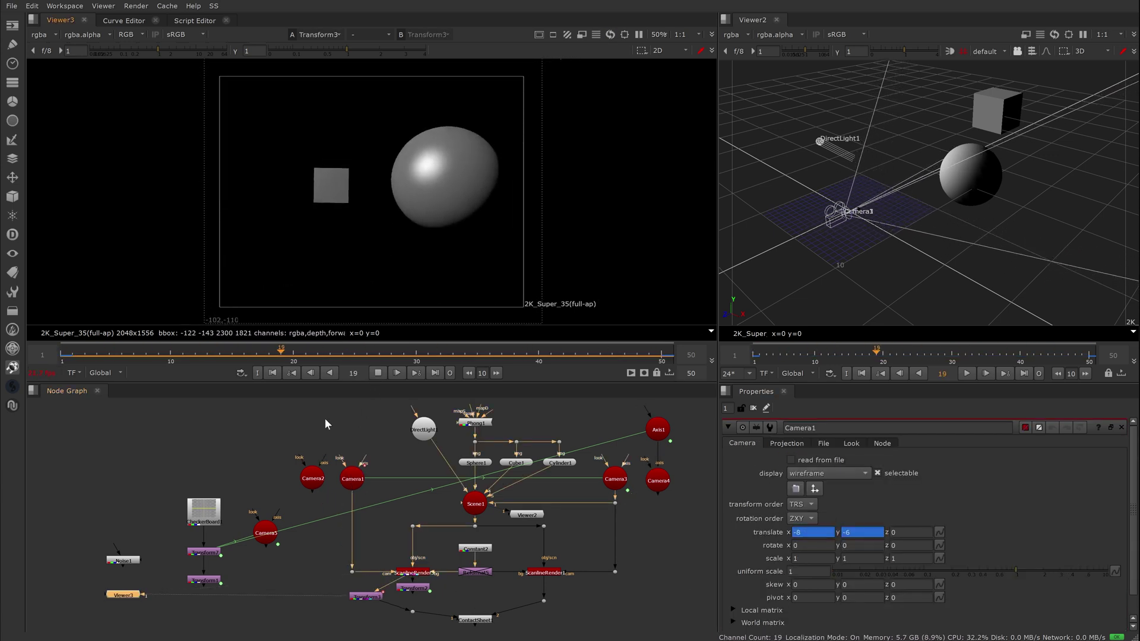
pyautogui.click(377, 373)
pyautogui.press('1')
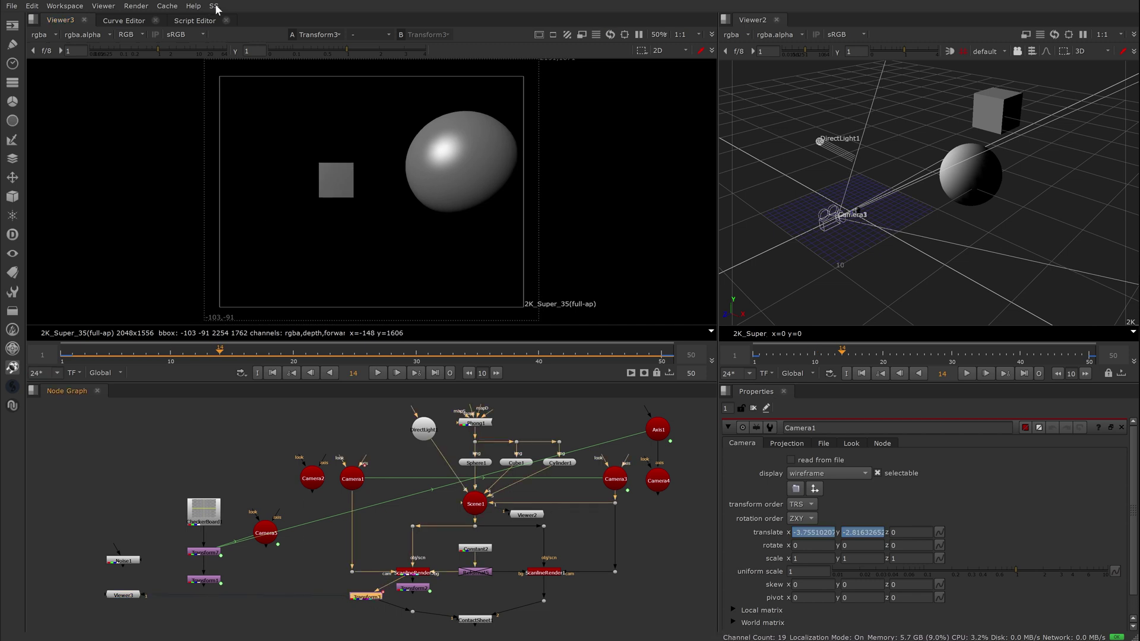
# Generate a 2D To 3D Axis from Transform3 and place it above Camera3 as its parent axis.
pyautogui.click(214, 6)
pyautogui.click(255, 36)
pyautogui.moveTo(686, 522); pyautogui.dragTo(615, 428)
# Set the new axis's horizontal aperture to 35.6 and its z to 22.
pyautogui.click(837, 486)
pyautogui.write('35.6')
pyautogui.press('Return')
pyautogui.click(837, 460)
pyautogui.write('22')
pyautogui.press('Return')
# View the ContactSheet and play back the animated cameras' 2D shake beside its 3D conversion, then scrub through the frames.
pyautogui.click(475, 619)
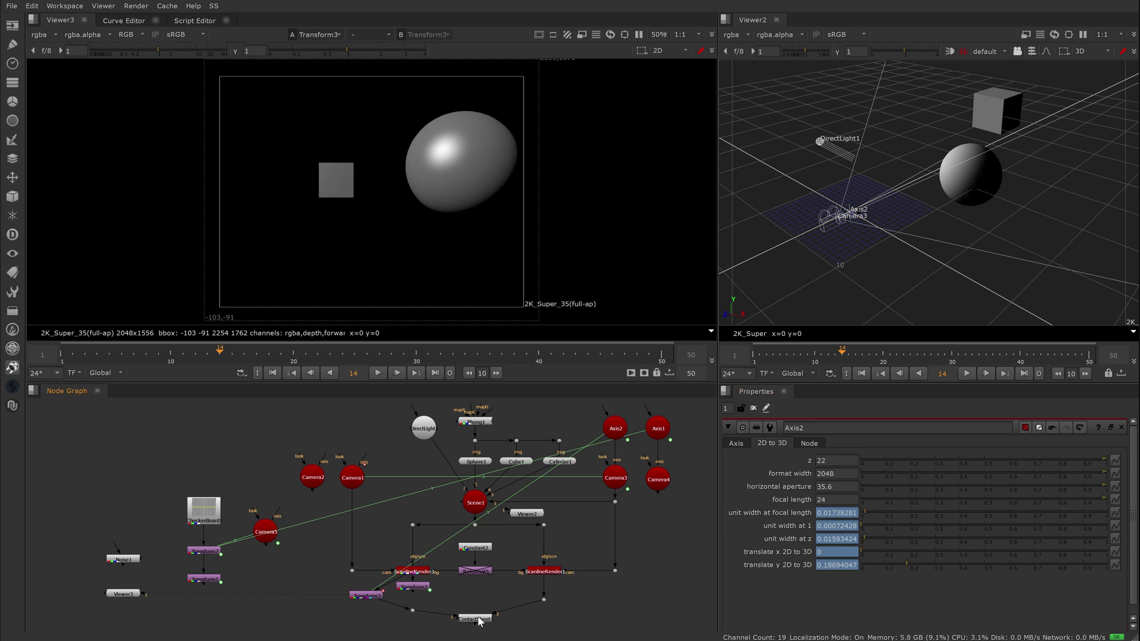
pyautogui.press('1')
pyautogui.press('l')
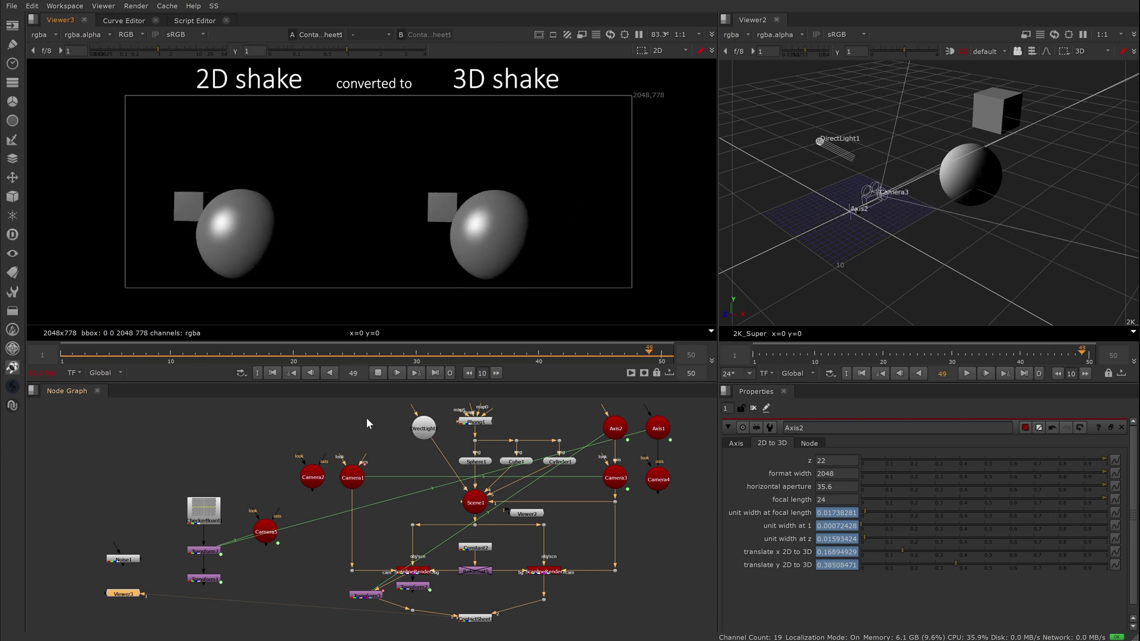
pyautogui.click(377, 372)
pyautogui.moveTo(552, 354); pyautogui.dragTo(367, 355)
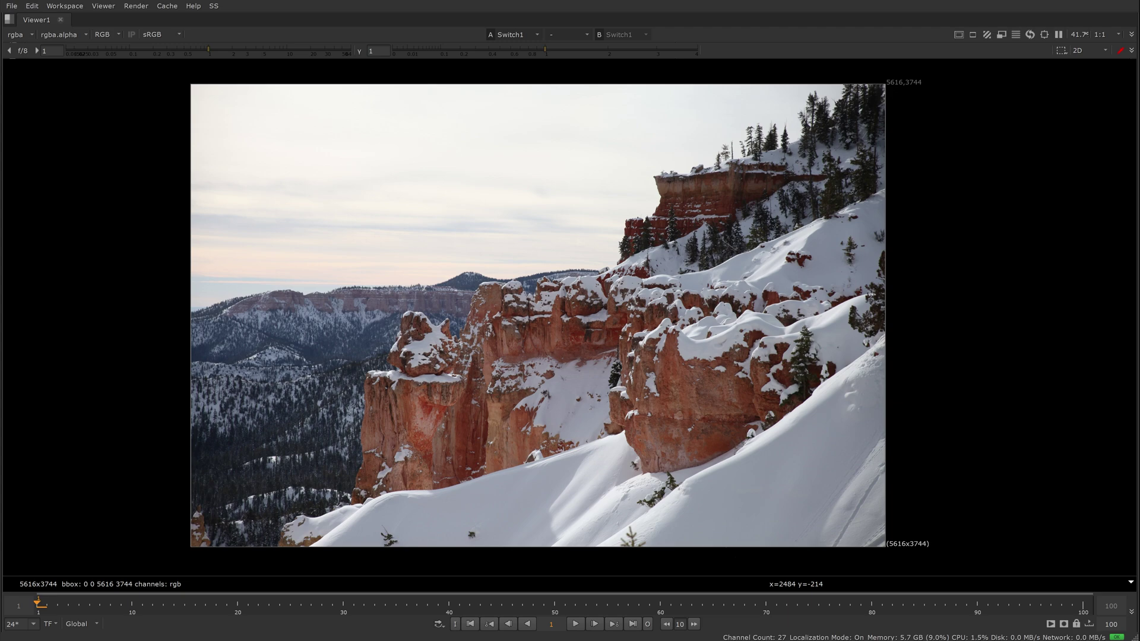
# Examine high-contrast edges in the canyon, store, lighthouse and church photos for chromatic aberration.
pyautogui.scroll(10, 784, 124)
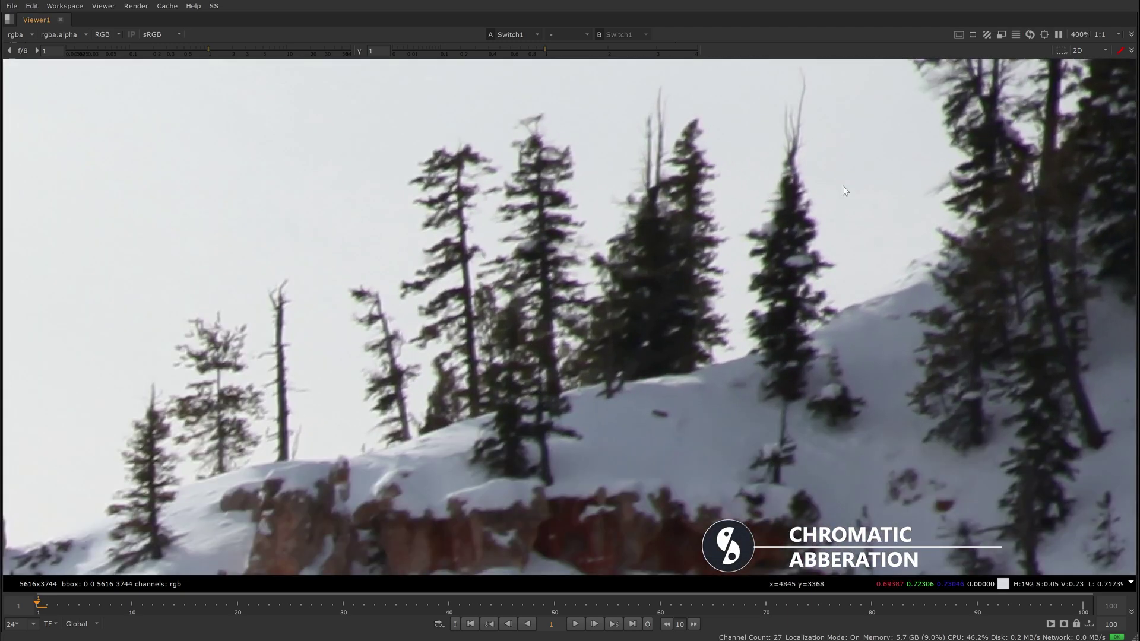
pyautogui.scroll(1, 844, 206)
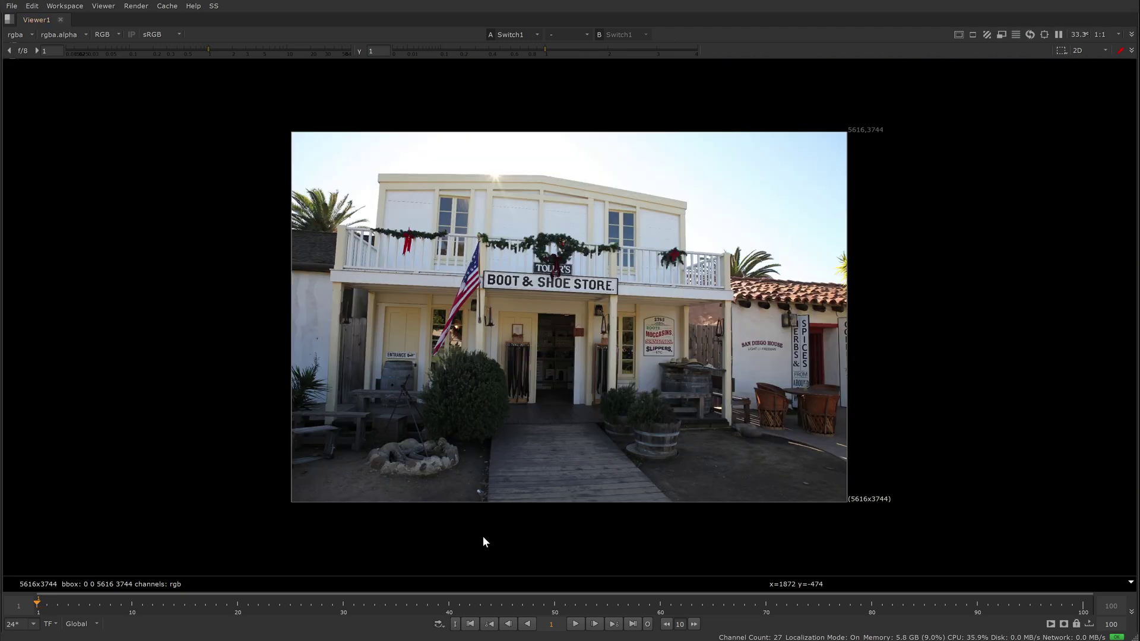
pyautogui.scroll(15, 743, 267)
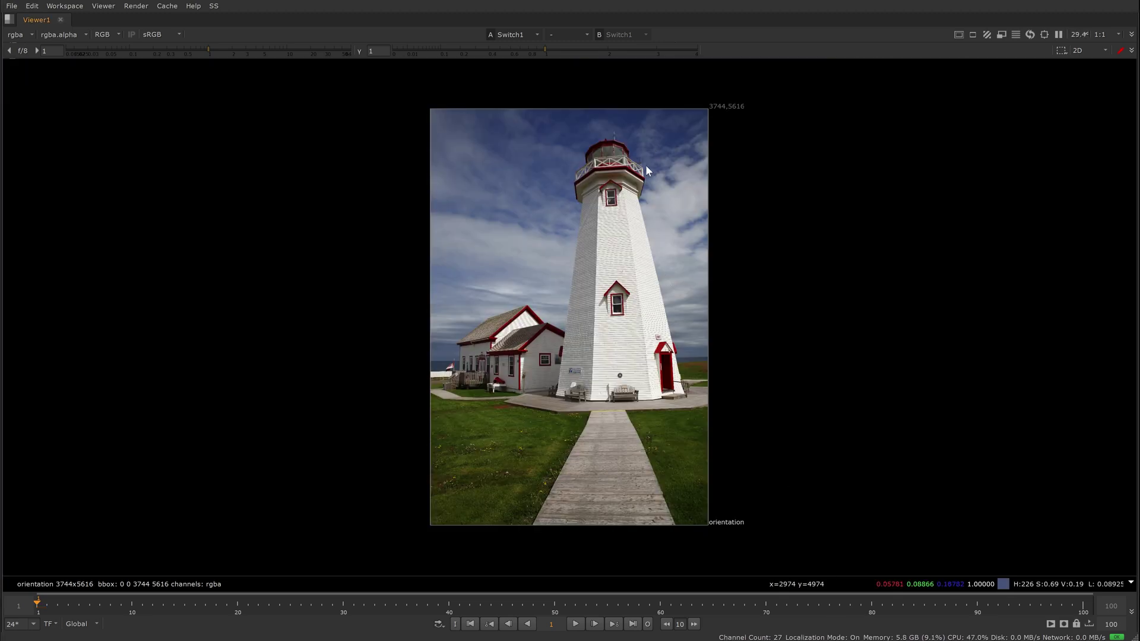
pyautogui.scroll(15, 619, 175)
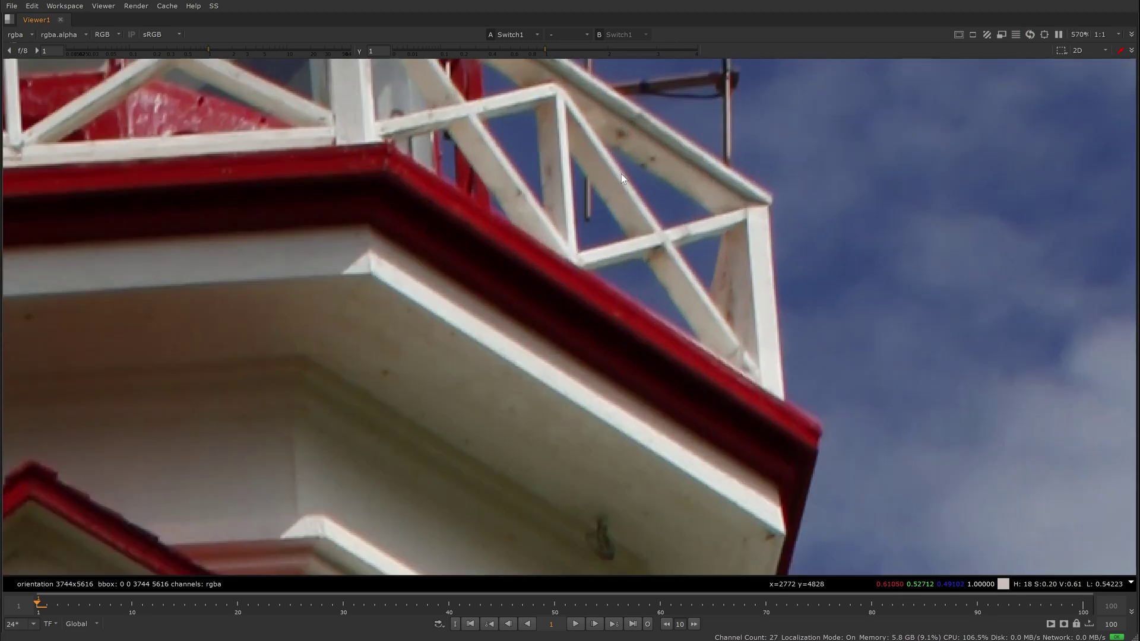
pyautogui.moveTo(619, 175); pyautogui.dragTo(611, 268, button='middle')
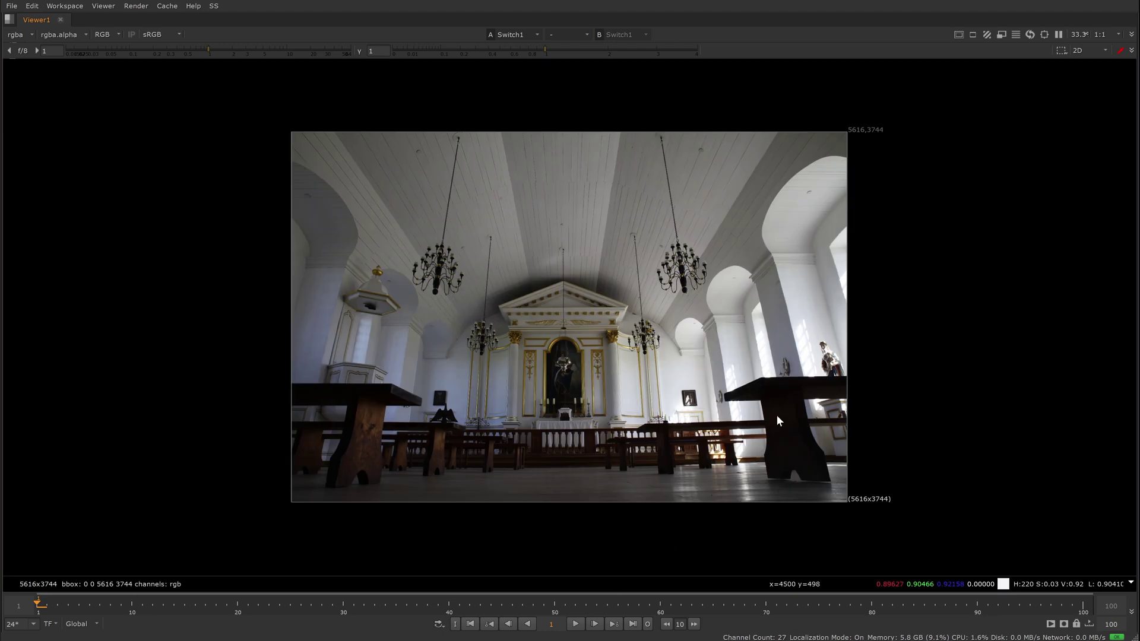
pyautogui.scroll(15, 795, 368)
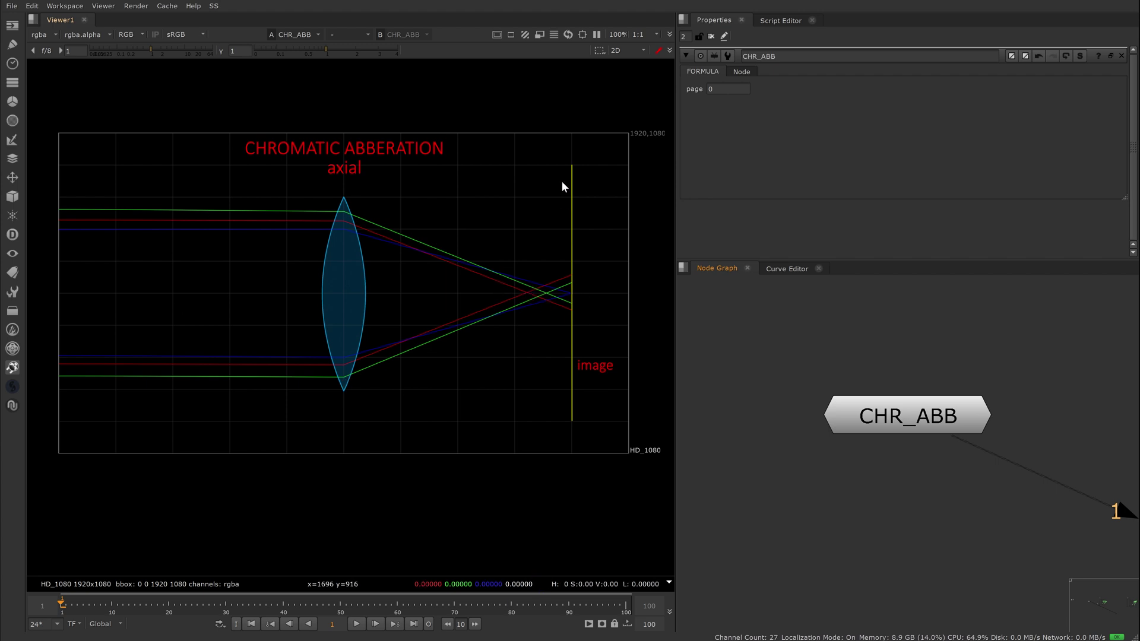
# Examine the ray convergence in the axial chromatic aberration diagram and set CHR_ABB's page to 1.
pyautogui.scroll(8, 590, 310)
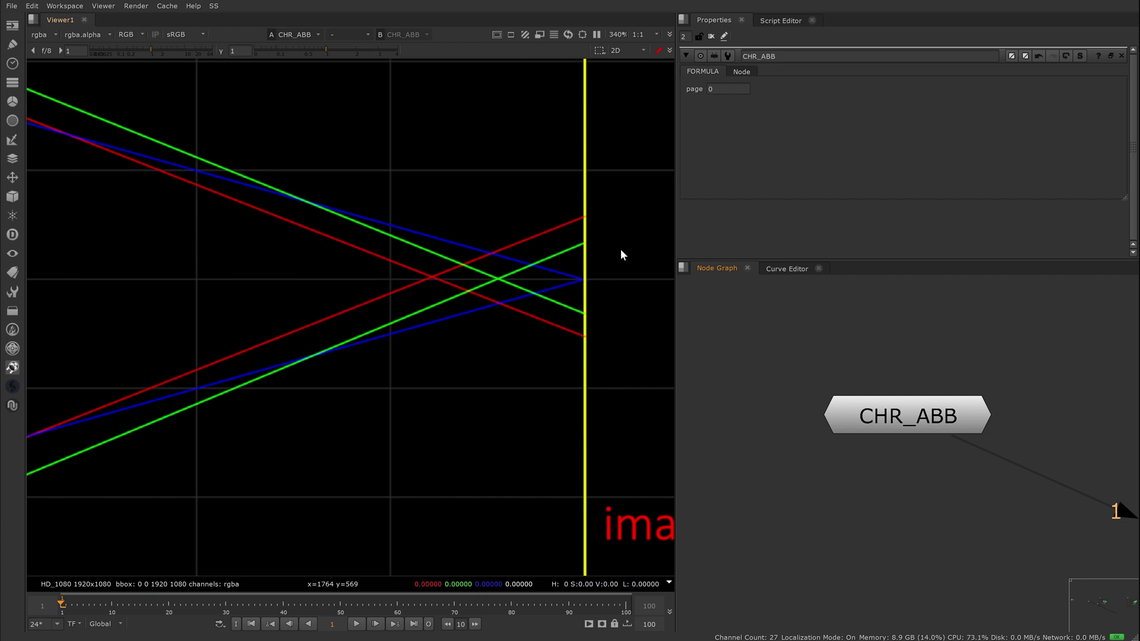
pyautogui.press('f')
pyautogui.doubleClick(726, 89)
pyautogui.write('1')
pyautogui.press('Return')
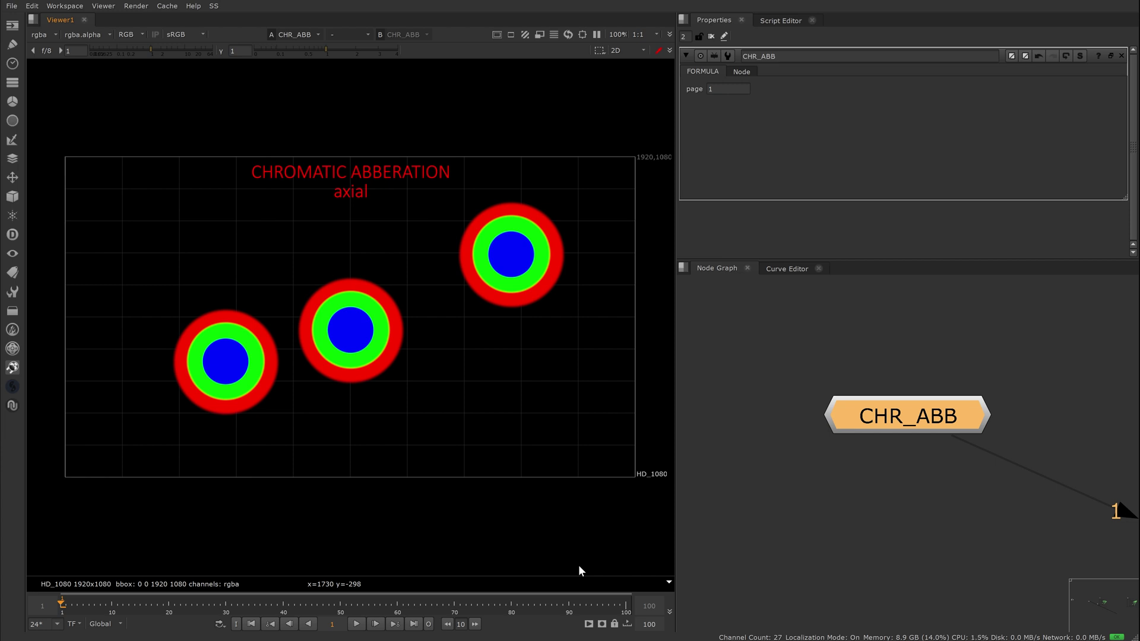
# Set CHR_ABB's page to 2 and examine the lateral aberration diagram's focal point at the image plane.
pyautogui.doubleClick(727, 88)
pyautogui.write('2')
pyautogui.press('Return')
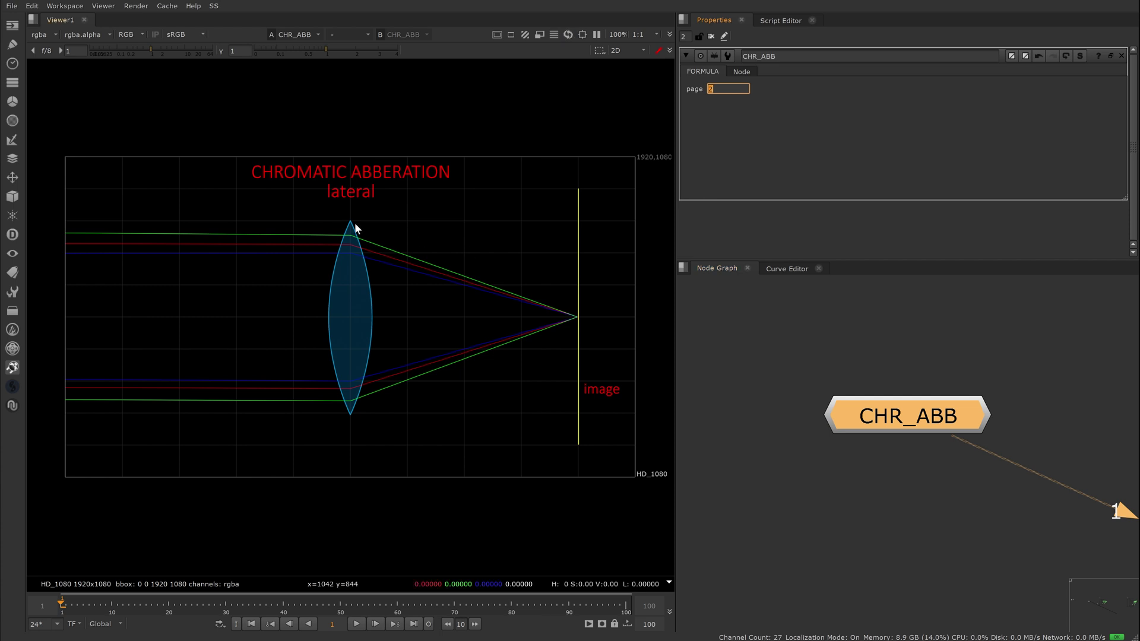
pyautogui.scroll(5, 558, 321)
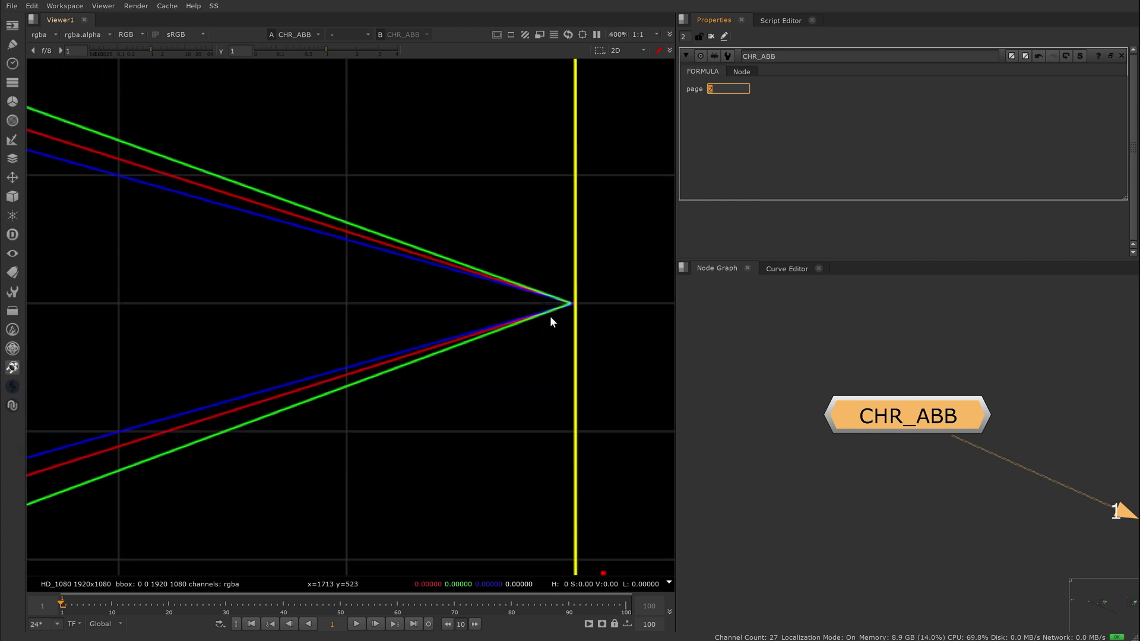
pyautogui.scroll(-5, 576, 354)
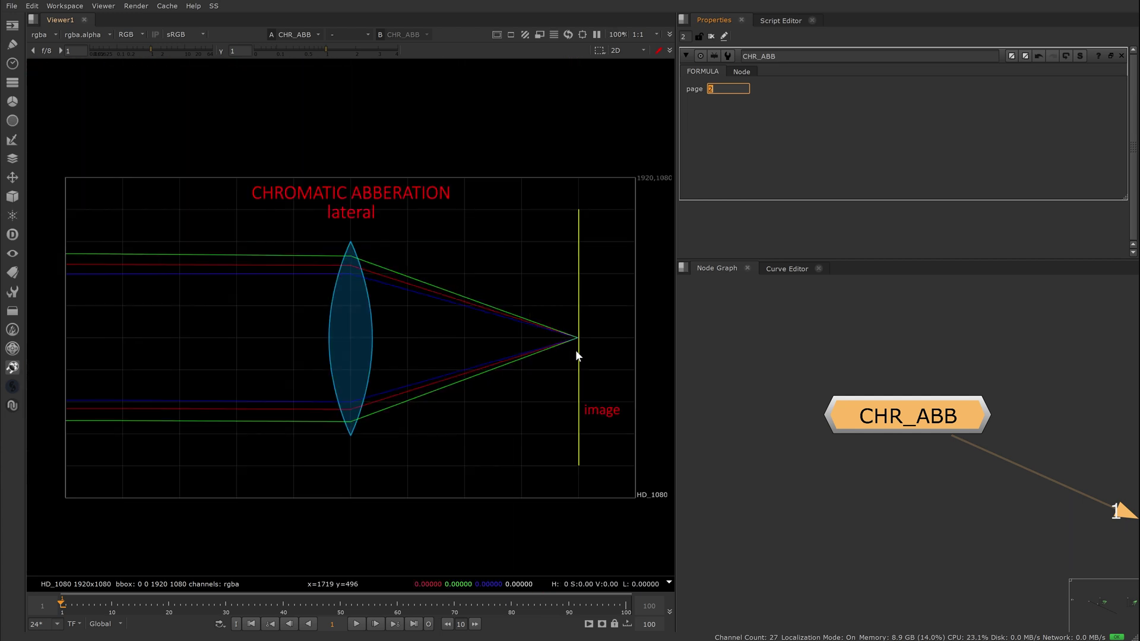
# Set CHR_ABB's page to 3 and examine where the off-axis coloured rays meet the image plane.
pyautogui.write('3')
pyautogui.press('Return')
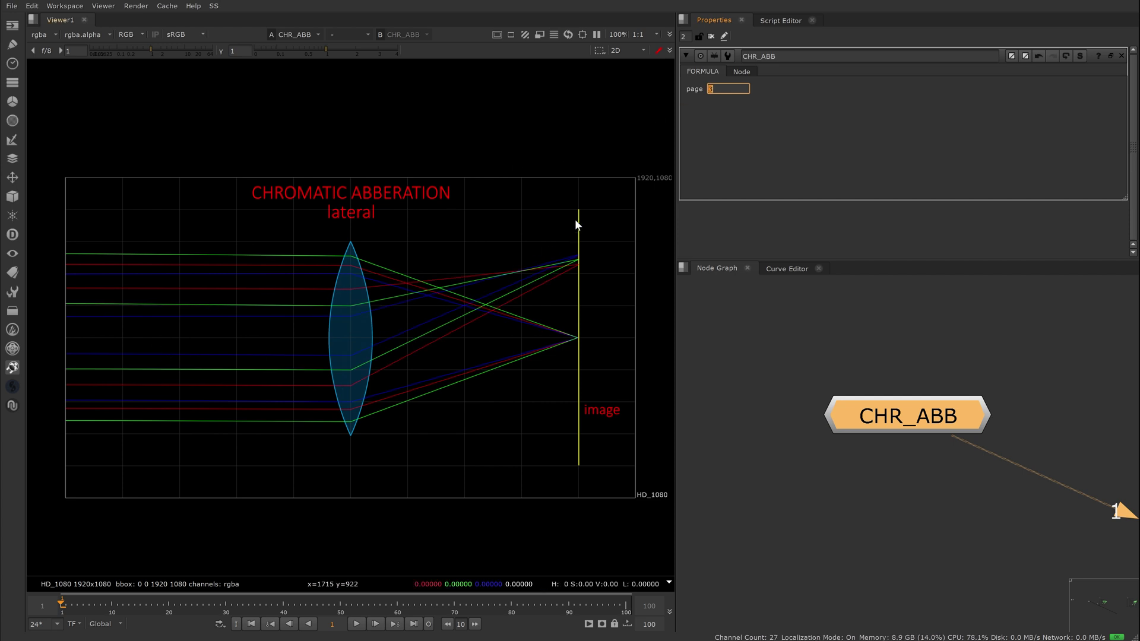
pyautogui.scroll(8, 551, 303)
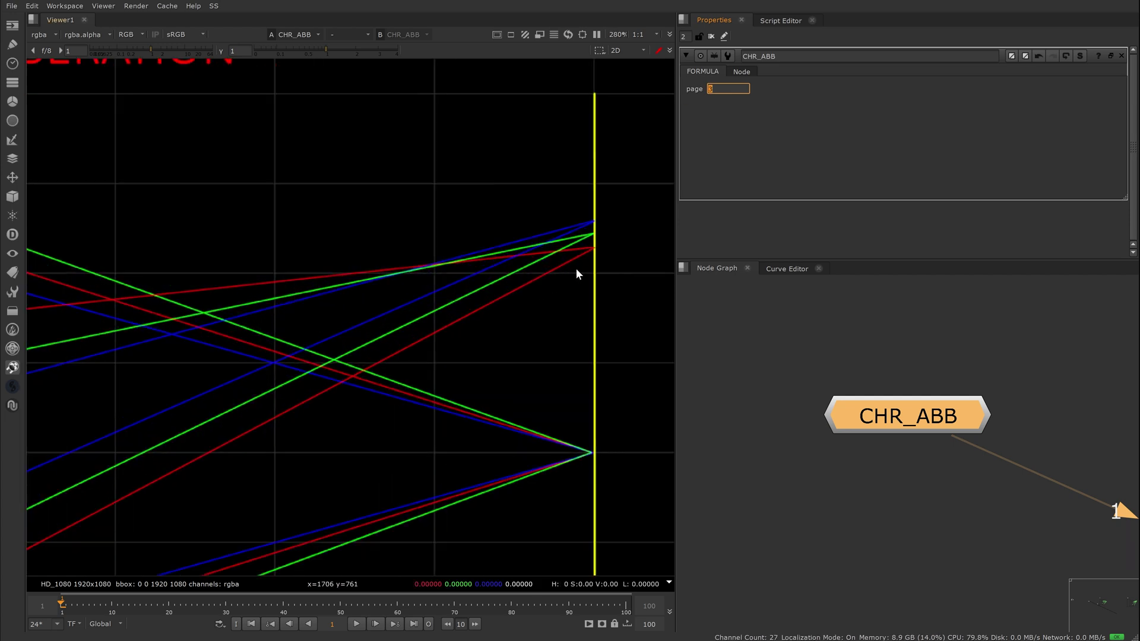
pyautogui.scroll(-8, 609, 259)
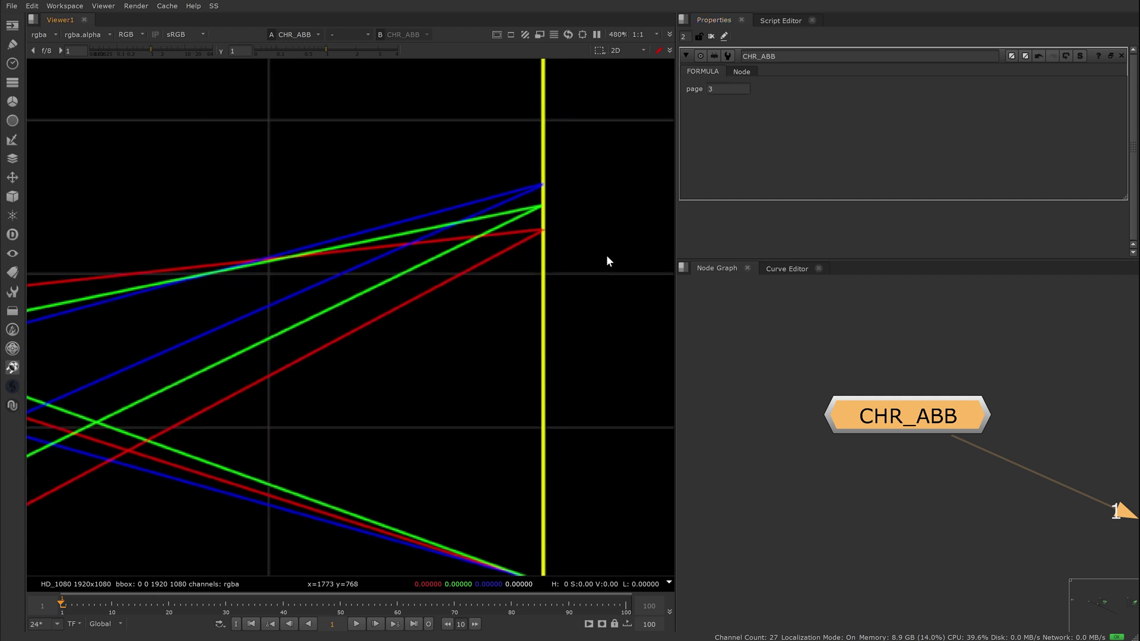
# Set CHR_ABB's page to 4 to display the lateral aberration discs.
pyautogui.click(726, 89)
pyautogui.write('4')
pyautogui.press('Return')
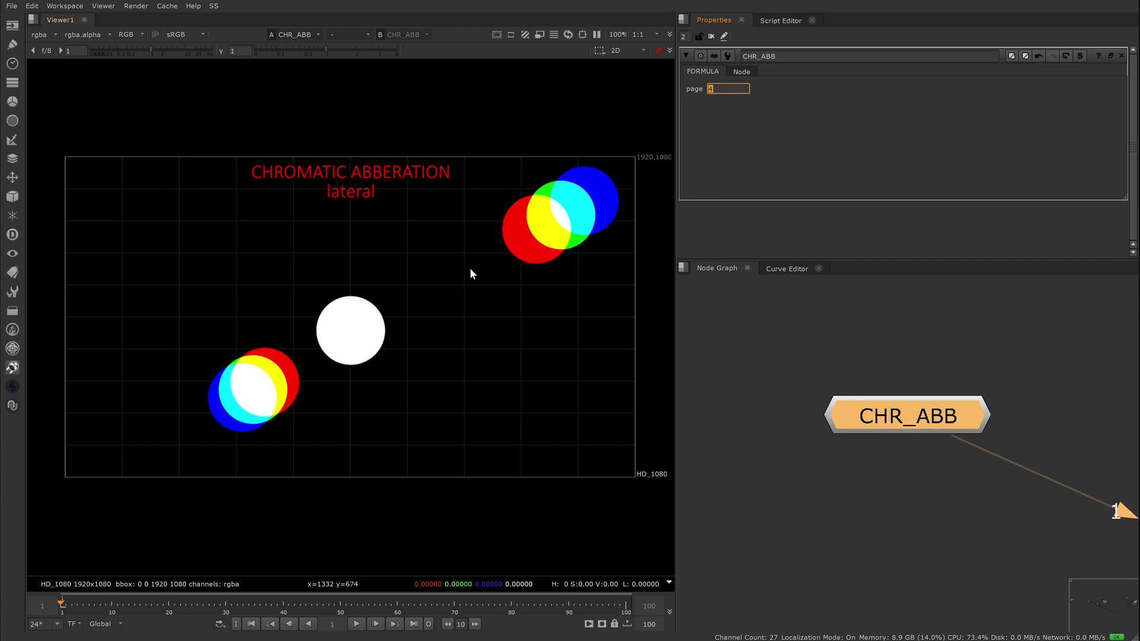
# View the checkerboard's RED, GREEN and BLUE channel branches one after another in the chromatic aberration node tree.
pyautogui.scroll(-5, 763, 392)
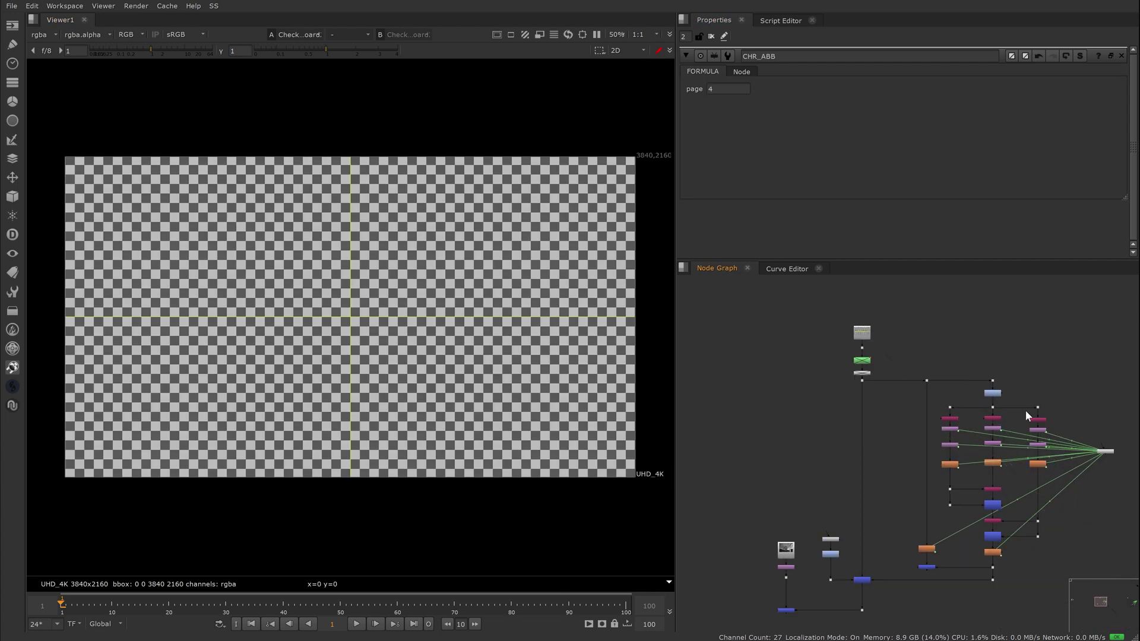
pyautogui.scroll(5, 1025, 410)
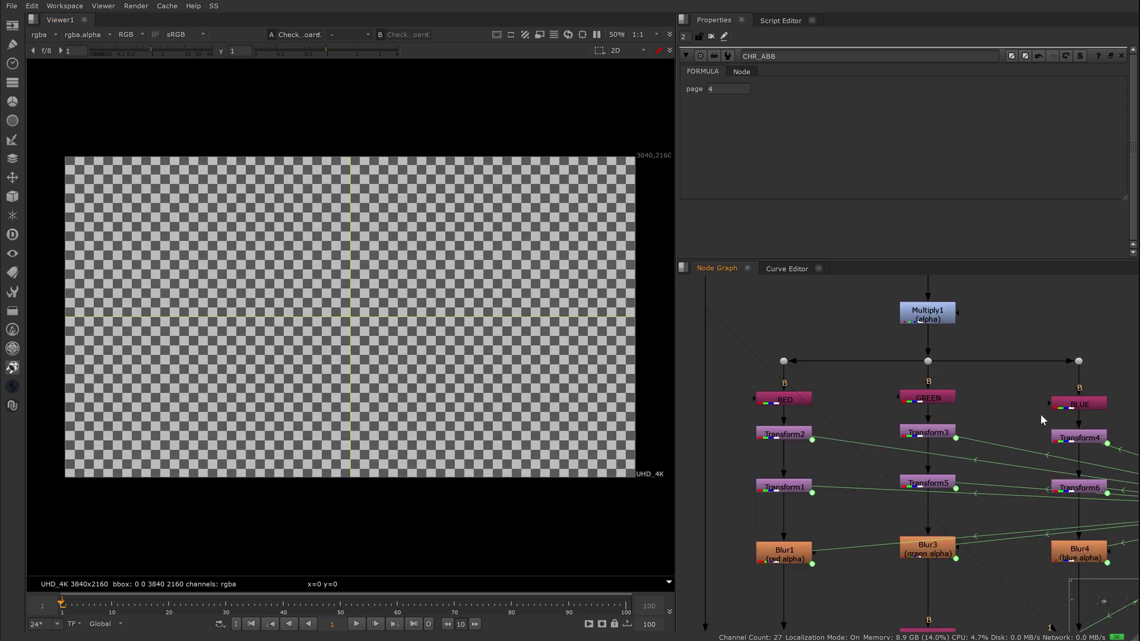
pyautogui.click(766, 397)
pyautogui.press('1')
pyautogui.click(911, 396)
pyautogui.press('1')
pyautogui.click(1063, 403)
pyautogui.press('1')
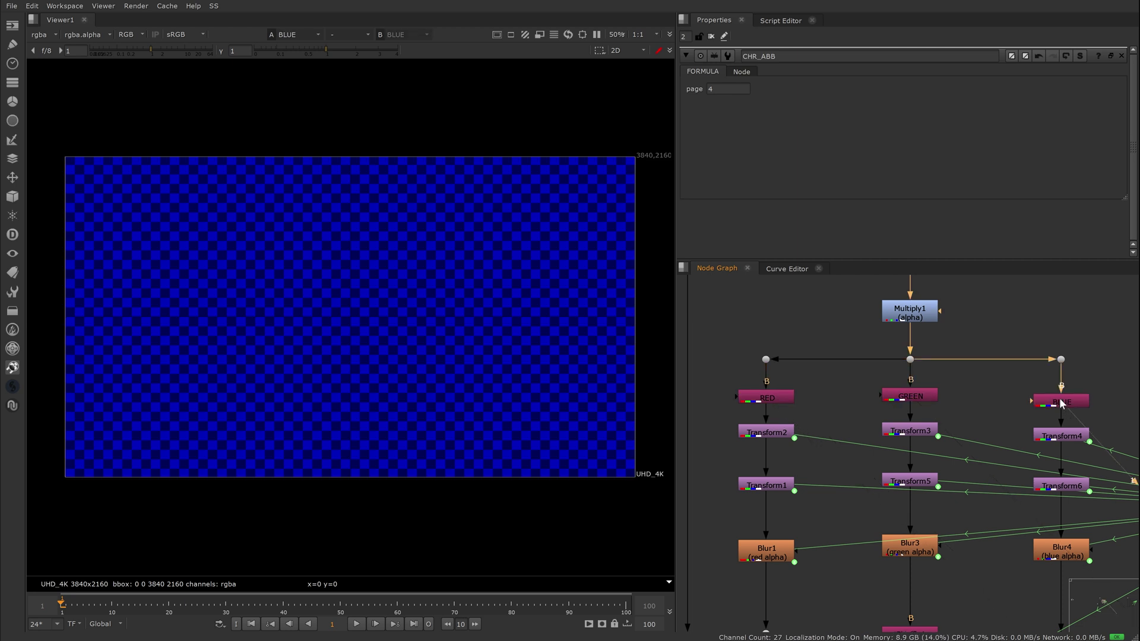
# View the image feeding the BLUE branch and open the CTRL node's controls.
pyautogui.click(1061, 359)
pyautogui.press('1')
pyautogui.scroll(-3, 1089, 344)
pyautogui.moveTo(1089, 350); pyautogui.dragTo(918, 336, button='middle')
pyautogui.scroll(2, 1025, 454)
pyautogui.doubleClick(1039, 410)
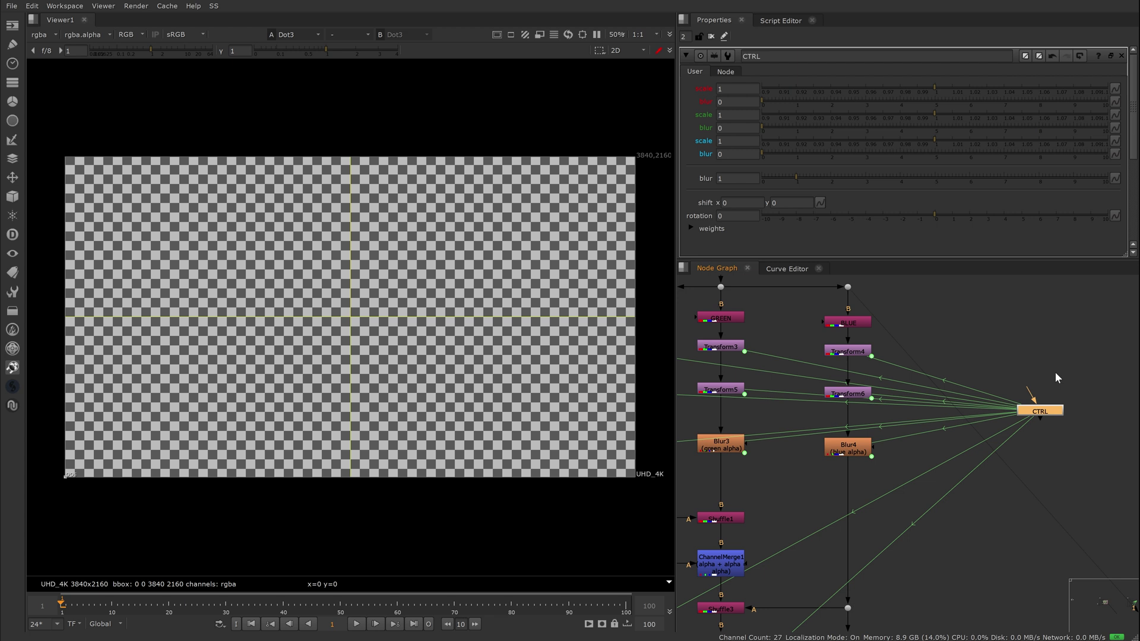
pyautogui.click(993, 376)
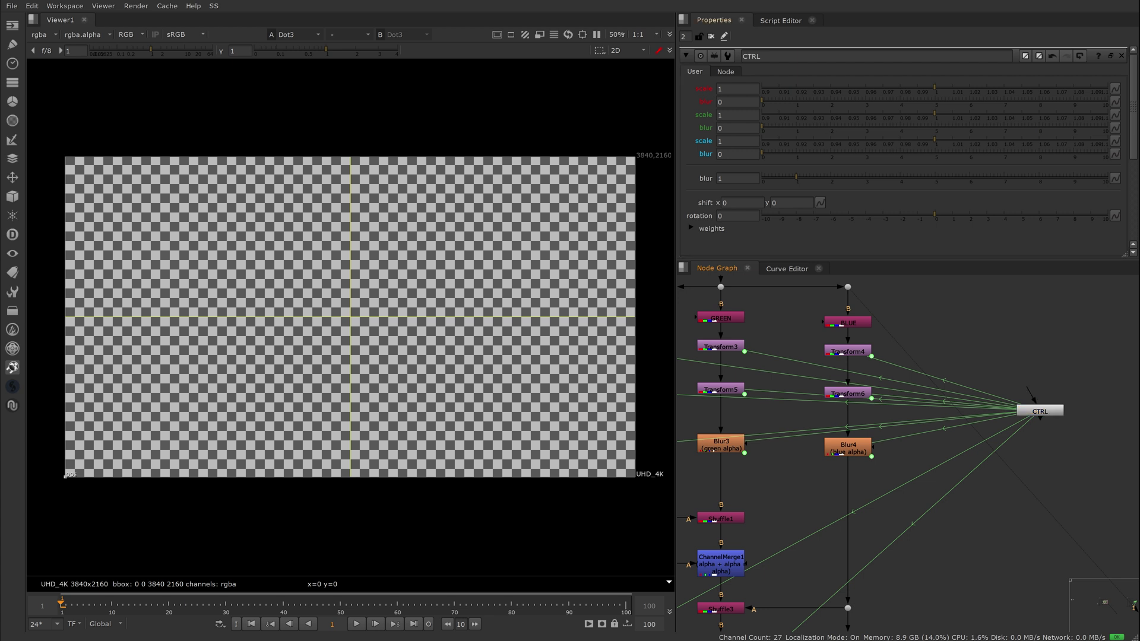
# Examine Transform2's linked scale in the RED branch and reopen the CTRL node's controls.
pyautogui.moveTo(766, 342); pyautogui.dragTo(856, 342, button='middle')
pyautogui.click(715, 350)
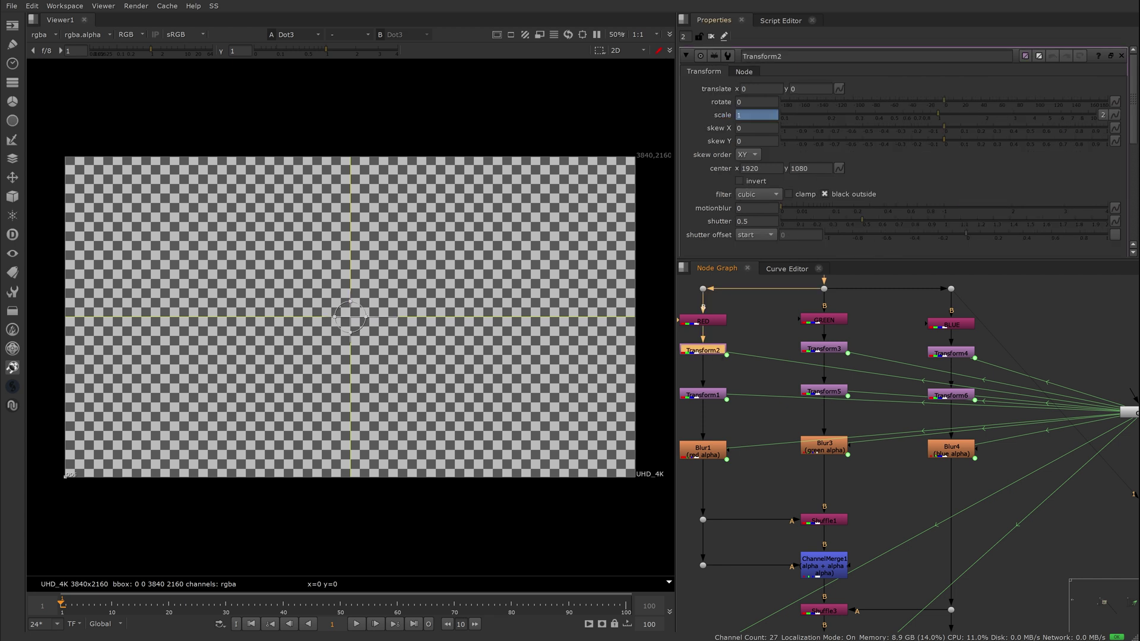
pyautogui.scroll(-2, 820, 351)
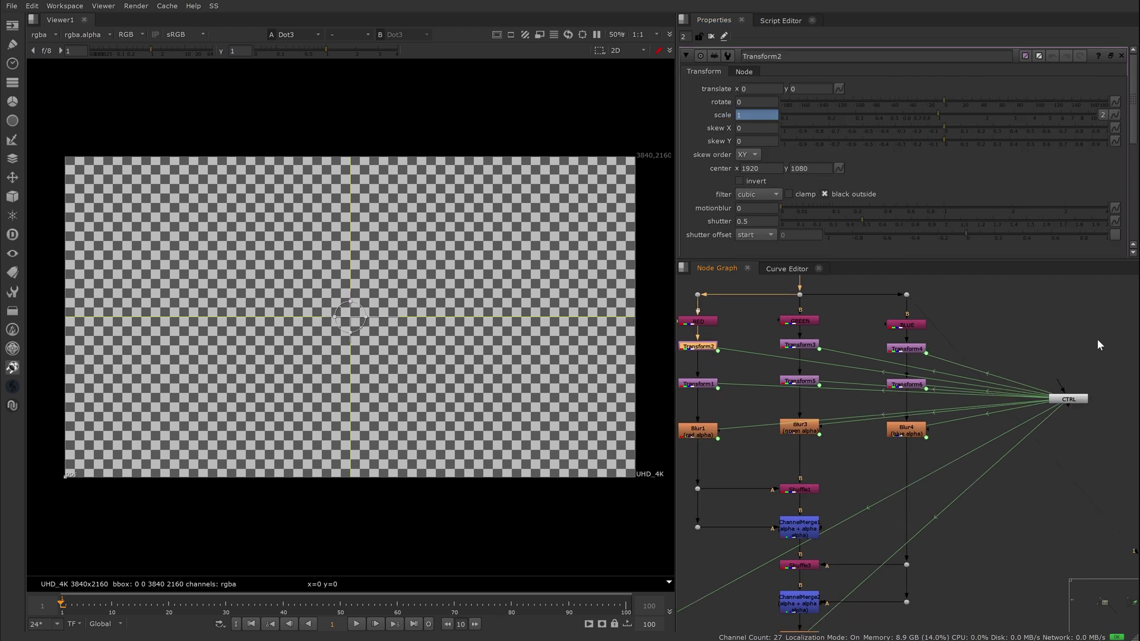
pyautogui.scroll(-1, 953, 419)
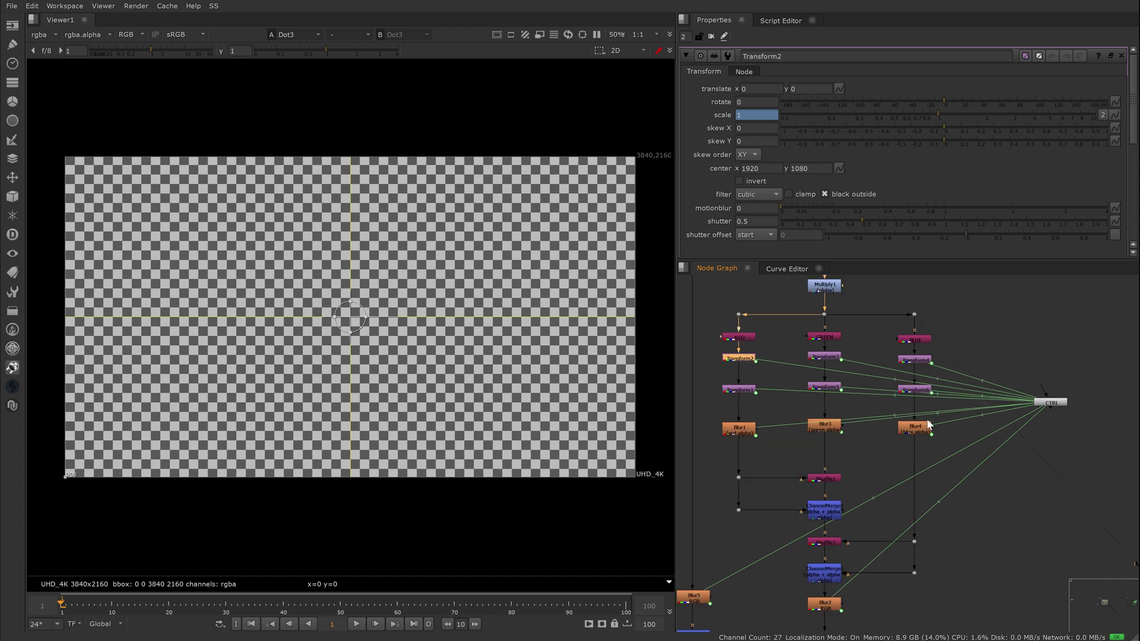
pyautogui.doubleClick(1051, 403)
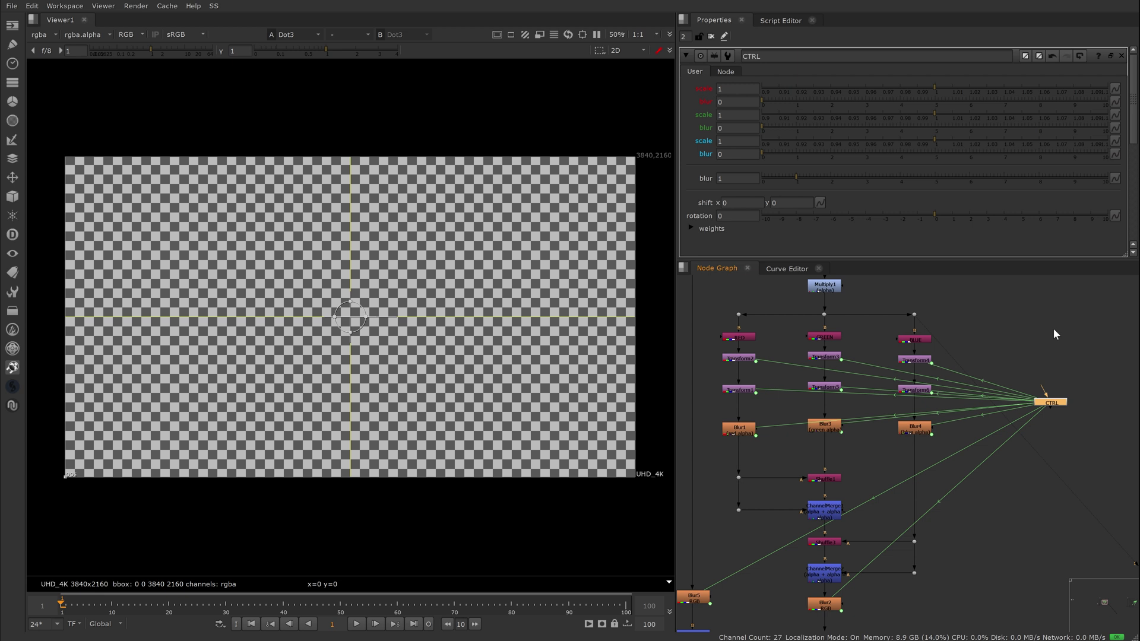
pyautogui.scroll(2, 854, 347)
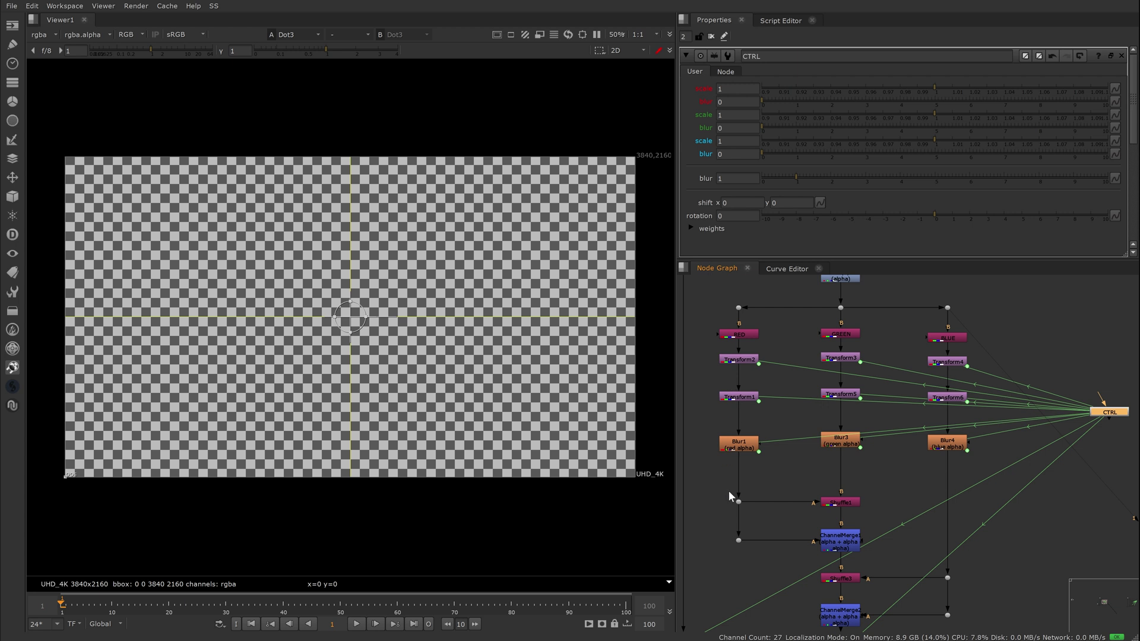
# View the outputs of Blur3, Shuffle1 and Shuffle3 to follow how the separate colour branches are recombined.
pyautogui.click(847, 502)
pyautogui.click(846, 580)
pyautogui.click(849, 441)
pyautogui.press('1')
pyautogui.click(848, 504)
pyautogui.press('1')
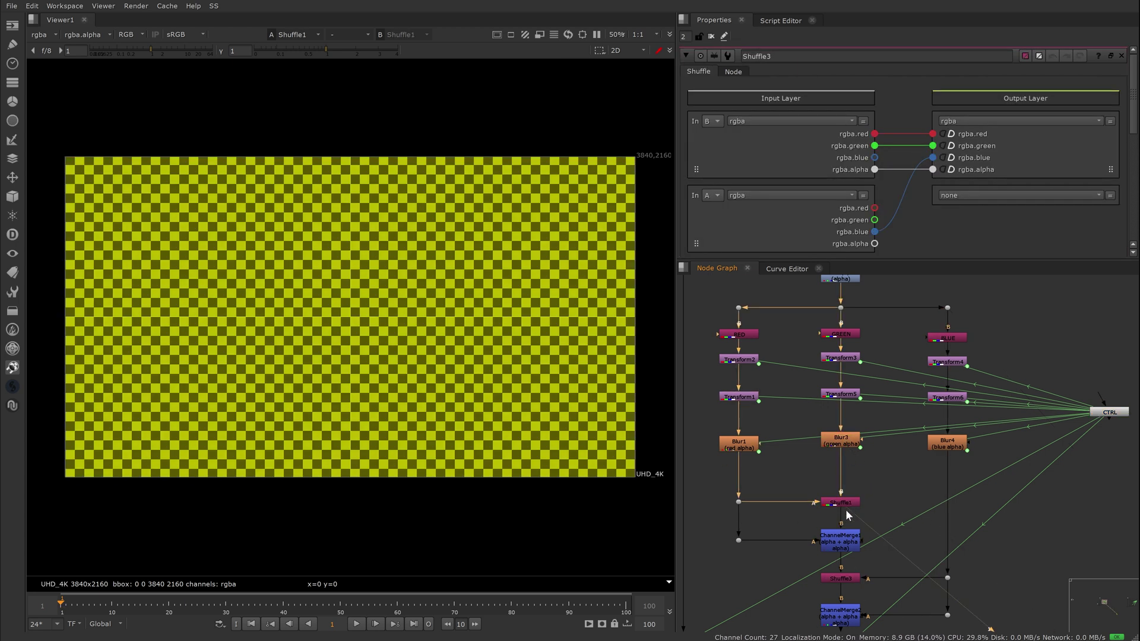
pyautogui.moveTo(849, 580); pyautogui.dragTo(852, 573, button='middle')
pyautogui.click(853, 573)
pyautogui.press('1')
# View the Radial1 mask, its Invert1 version and the Keymix1 result, with CTRL's controls open.
pyautogui.click(1112, 405)
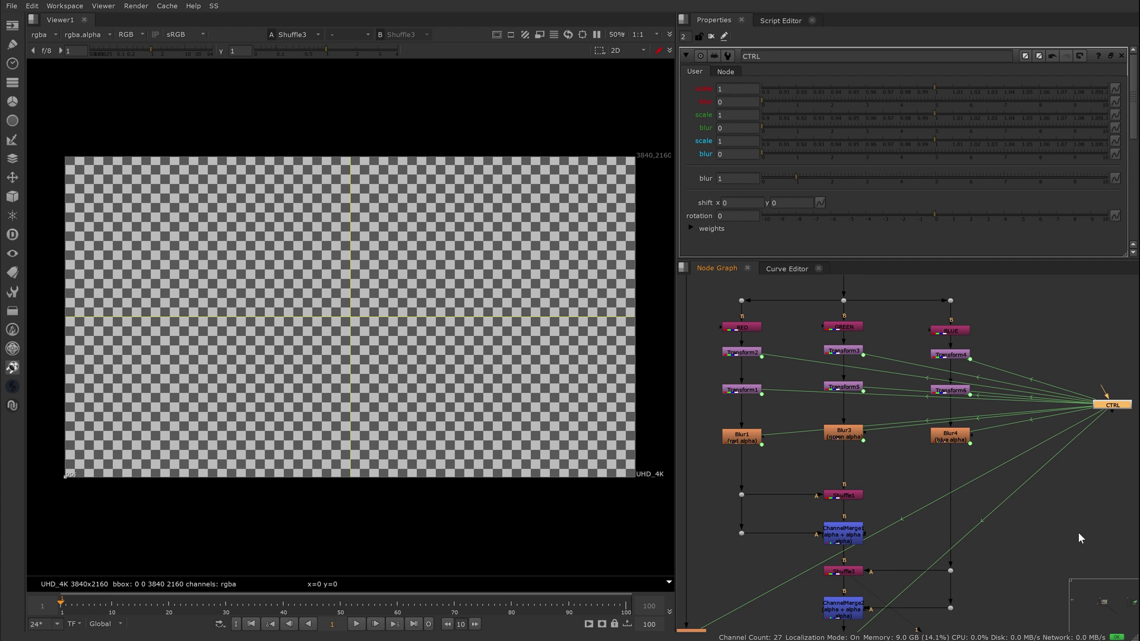
pyautogui.scroll(-3, 992, 528)
pyautogui.moveTo(908, 555); pyautogui.dragTo(1013, 508, button='middle')
pyautogui.scroll(5, 779, 612)
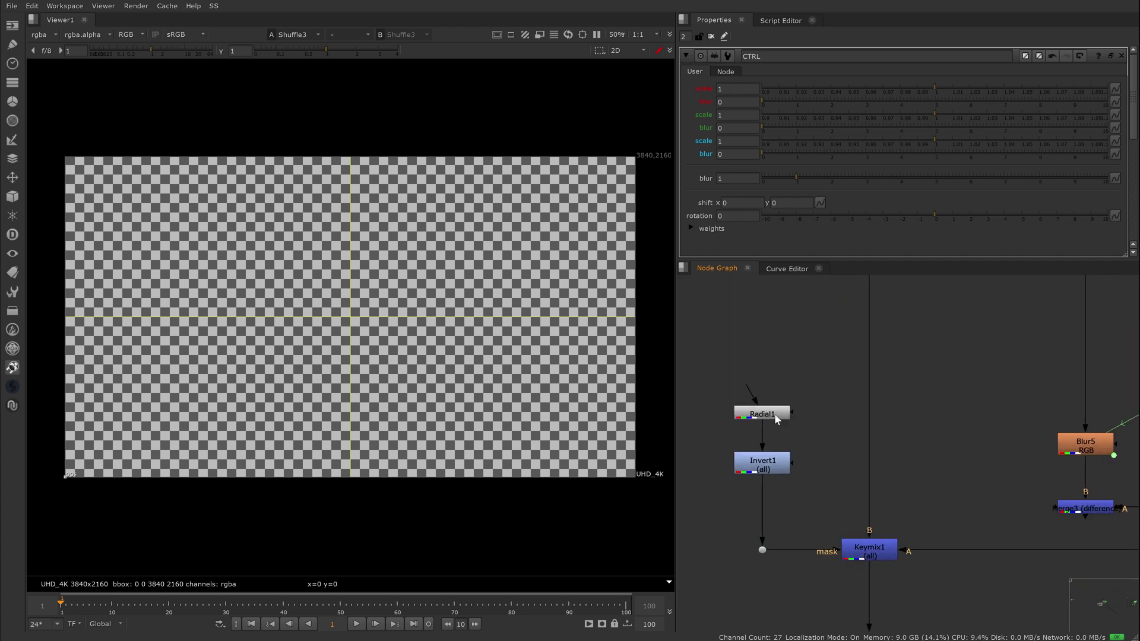
pyautogui.click(774, 417)
pyautogui.press('1')
pyautogui.click(773, 464)
pyautogui.press('1')
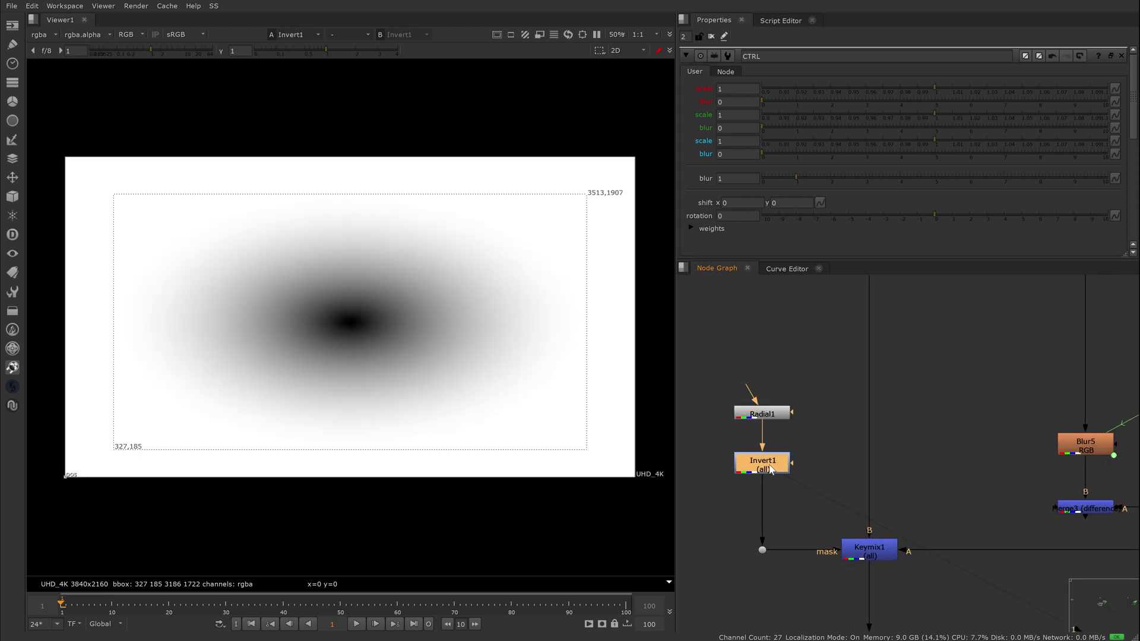
pyautogui.click(886, 552)
pyautogui.press('1')
# Try raising CTRL's red scale to 1.022 and lowering its blue scale to separate the colours.
pyautogui.scroll(-3, 884, 550)
pyautogui.scroll(-2, 883, 551)
pyautogui.scroll(5, 1021, 434)
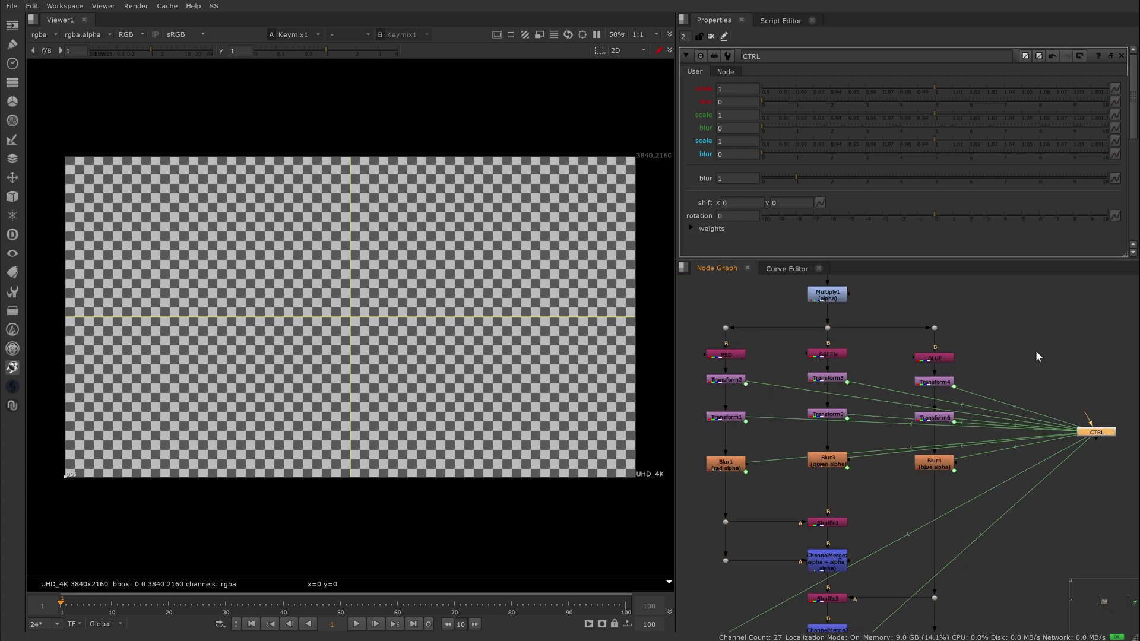
pyautogui.moveTo(936, 88); pyautogui.dragTo(975, 91)
pyautogui.scroll(2, 594, 326)
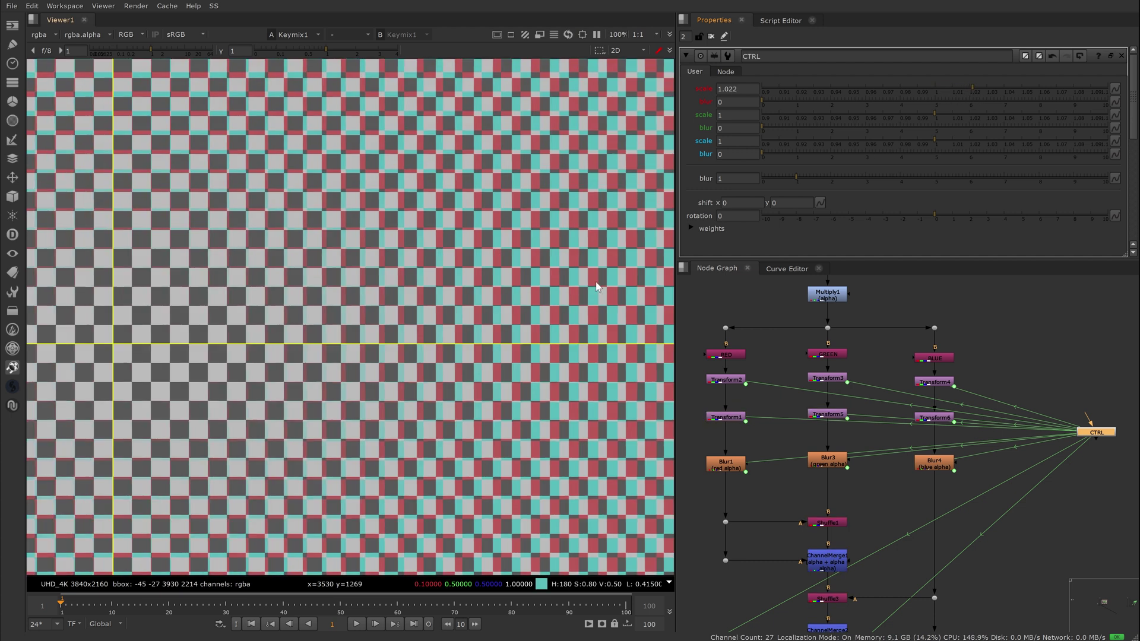
pyautogui.click(953, 88)
pyautogui.click(921, 142)
pyautogui.click(914, 141)
# Set CTRL's red blur to 1.12, blue blur to 1.66 and overall blur to 4.94.
pyautogui.click(800, 102)
pyautogui.click(814, 155)
pyautogui.click(933, 178)
pyautogui.scroll(-2, 501, 317)
# Refine CTRL's red scale to 1.0185 and blue scale to 0.9825.
pyautogui.click(953, 89)
pyautogui.click(903, 139)
pyautogui.click(964, 86)
pyautogui.click(965, 87)
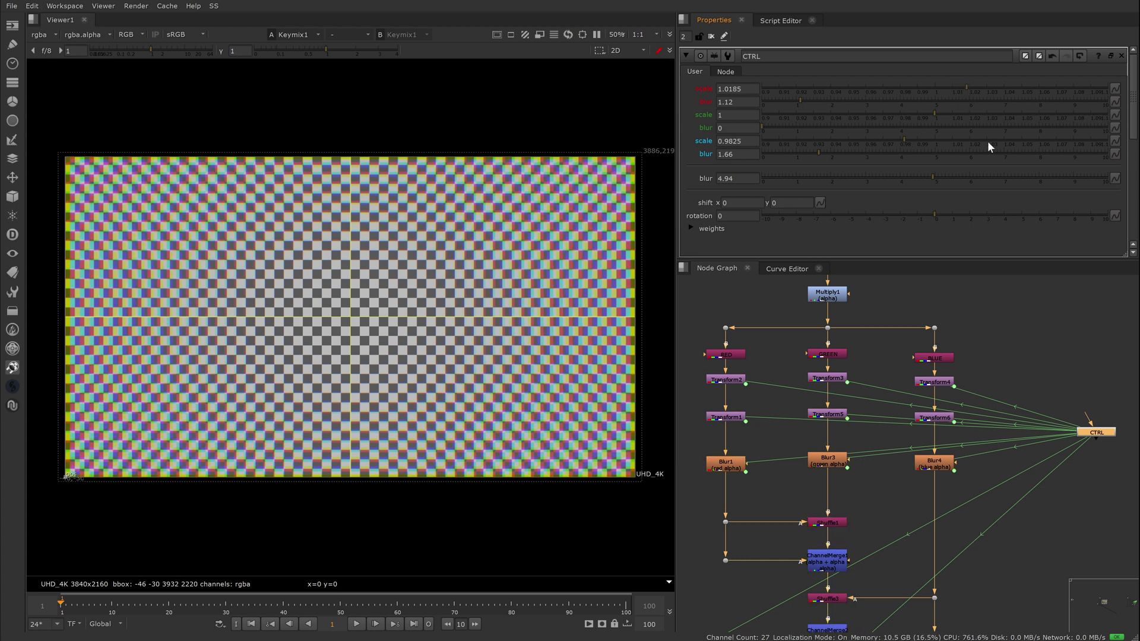
# Expand CTRL's weights group and set the horizontal shift to 20.
pyautogui.click(690, 228)
pyautogui.scroll(-3, 1137, 161)
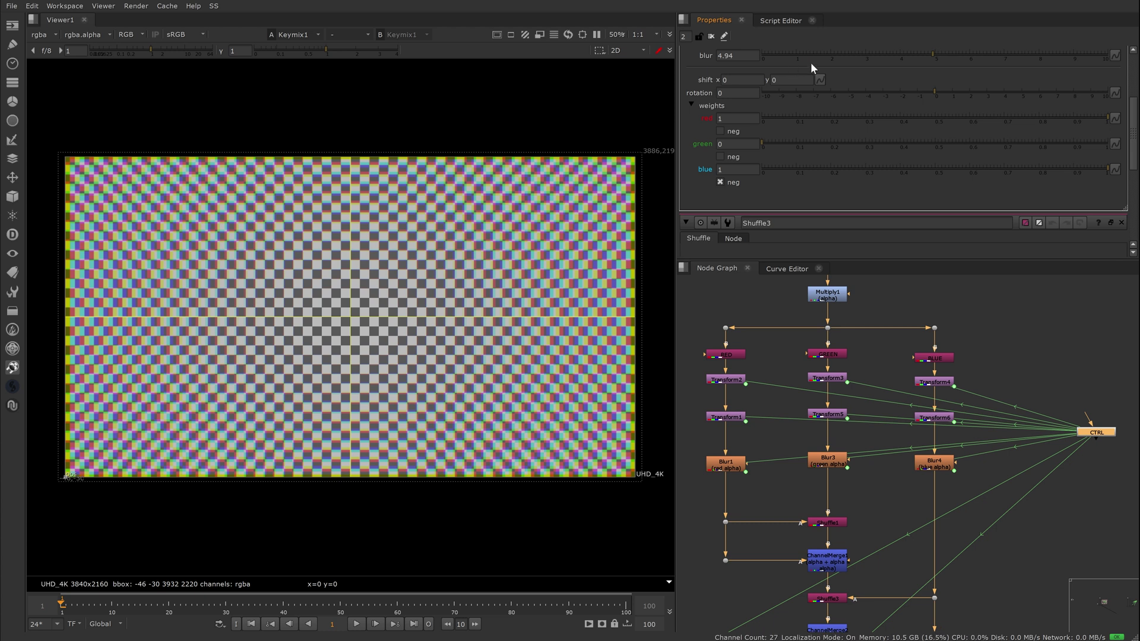
pyautogui.click(725, 80)
pyautogui.write('10')
pyautogui.press('Return')
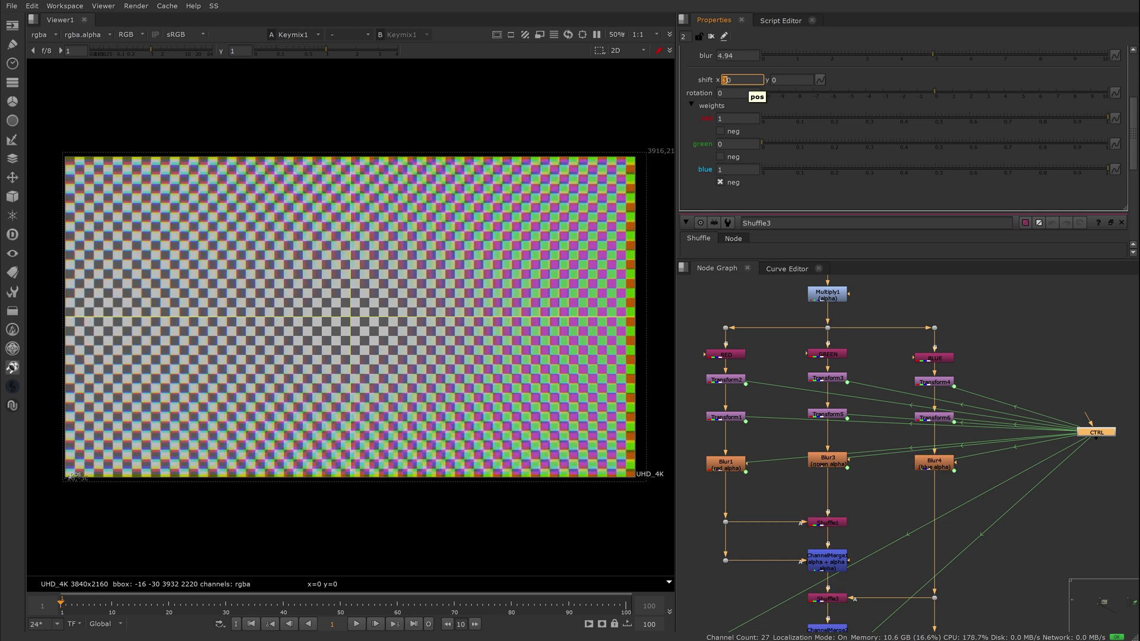
pyautogui.press('Up')
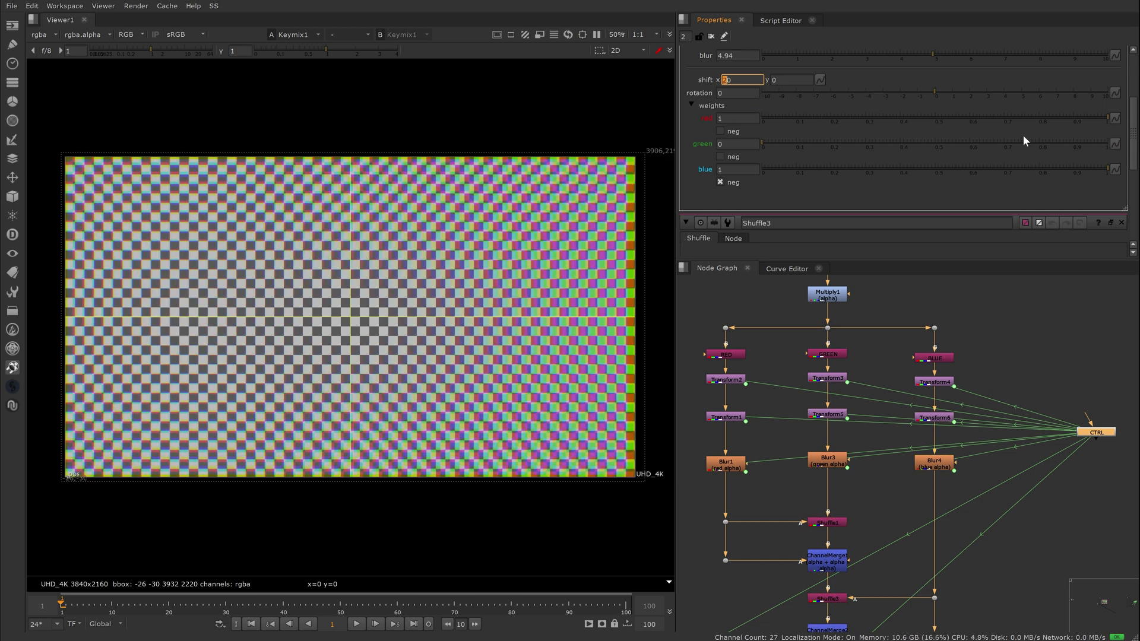
# Try reduced red and blue weights on CTRL, returning each to 1.
pyautogui.click(841, 118)
pyautogui.moveTo(841, 122); pyautogui.dragTo(1097, 118)
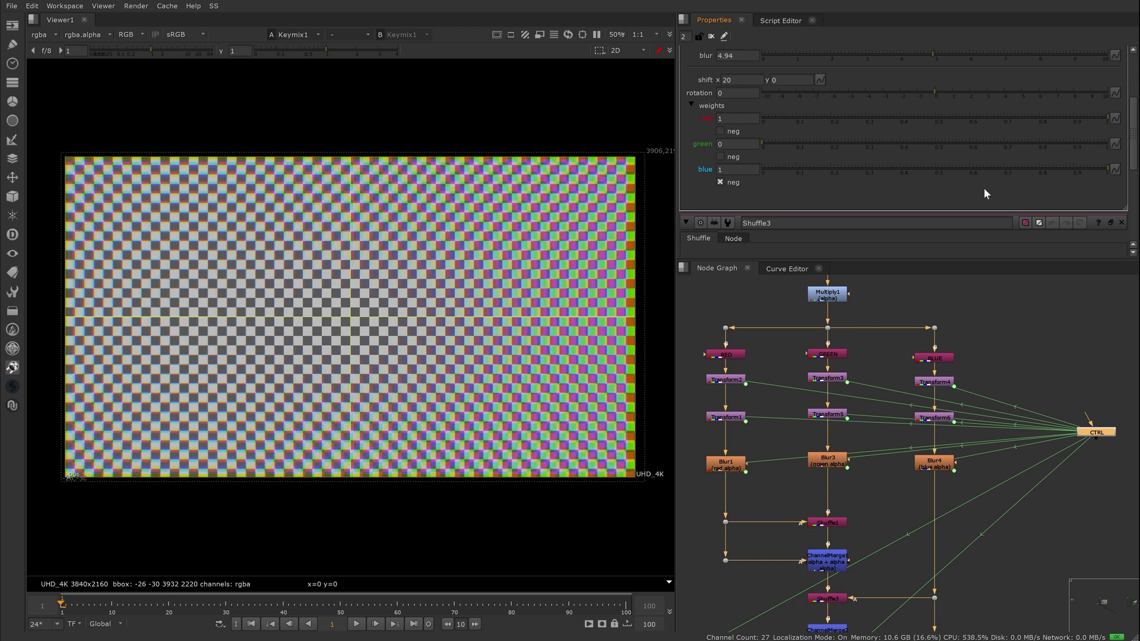
pyautogui.click(816, 170)
pyautogui.moveTo(816, 170); pyautogui.dragTo(1108, 171)
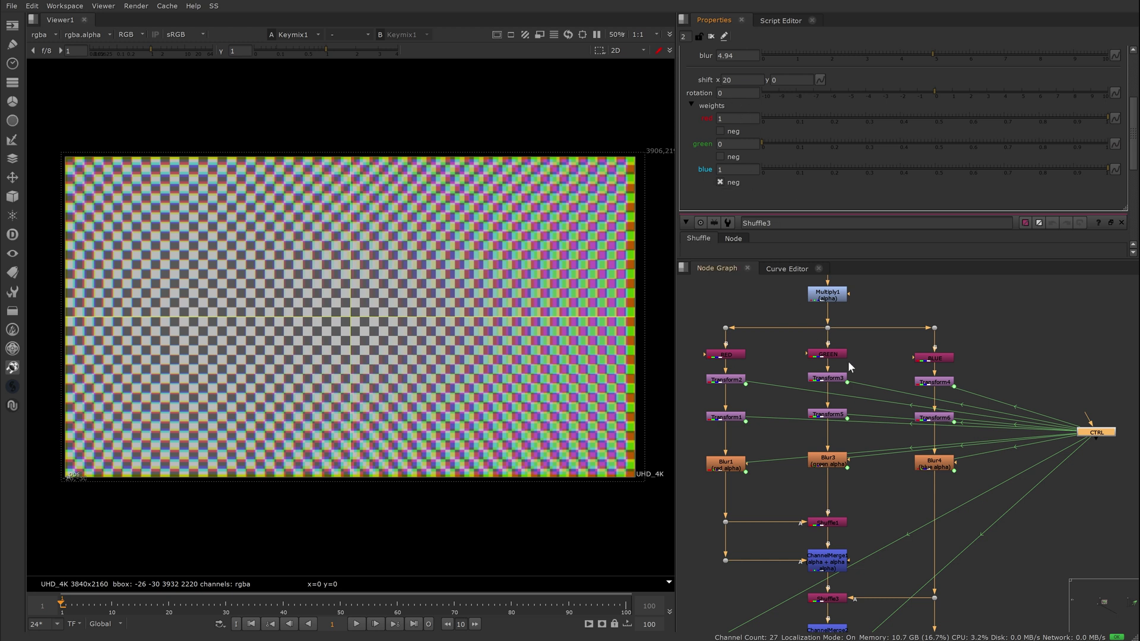
# Examine Transform6's translate x expression, which uses CTRL's blue negative option, shift and weight, and accept it as is.
pyautogui.doubleClick(943, 419)
pyautogui.rightClick(747, 90)
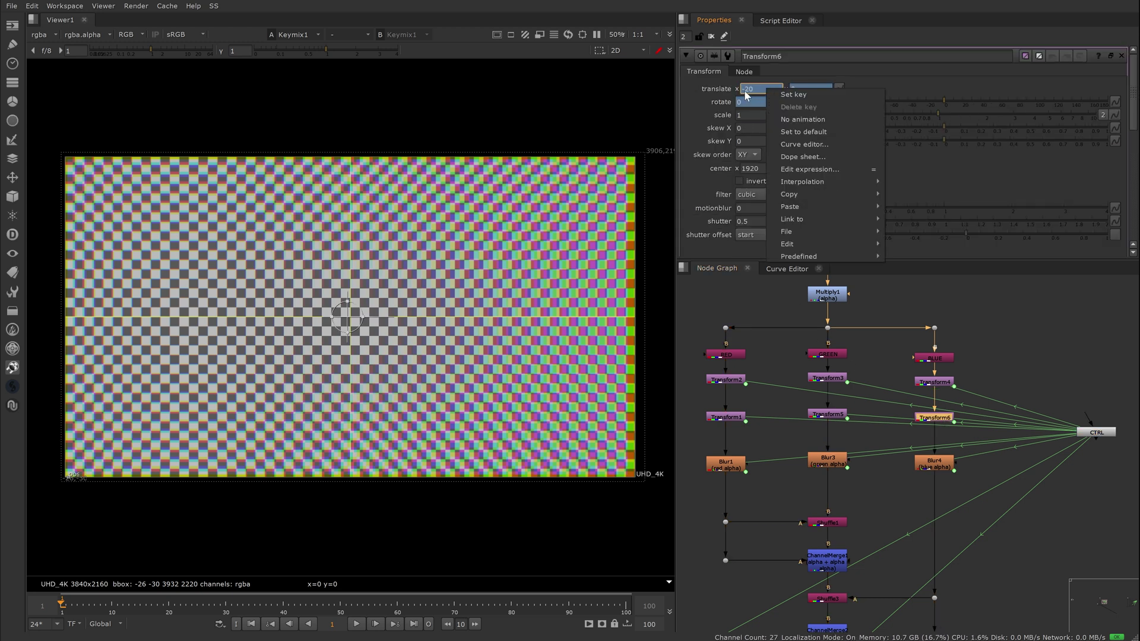
pyautogui.click(826, 169)
pyautogui.moveTo(479, 204); pyautogui.dragTo(889, 300)
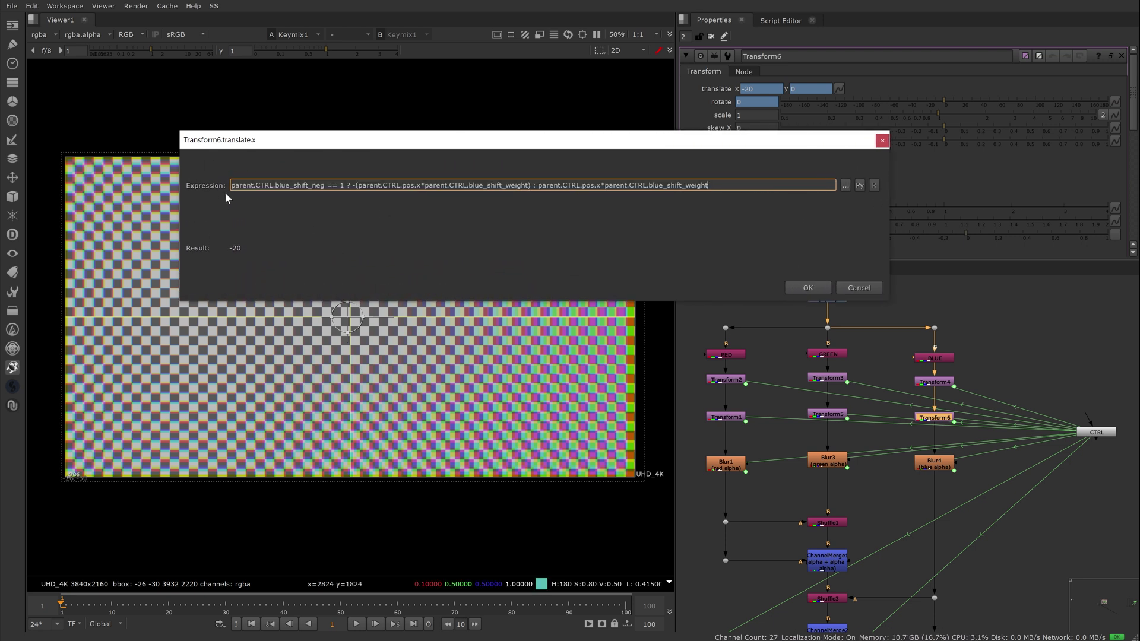
pyautogui.moveTo(352, 185); pyautogui.dragTo(357, 185)
pyautogui.click(421, 187)
pyautogui.click(809, 288)
# Reduce CTRL's horizontal shift to 4 and set its rotation to 1.05.
pyautogui.doubleClick(1091, 433)
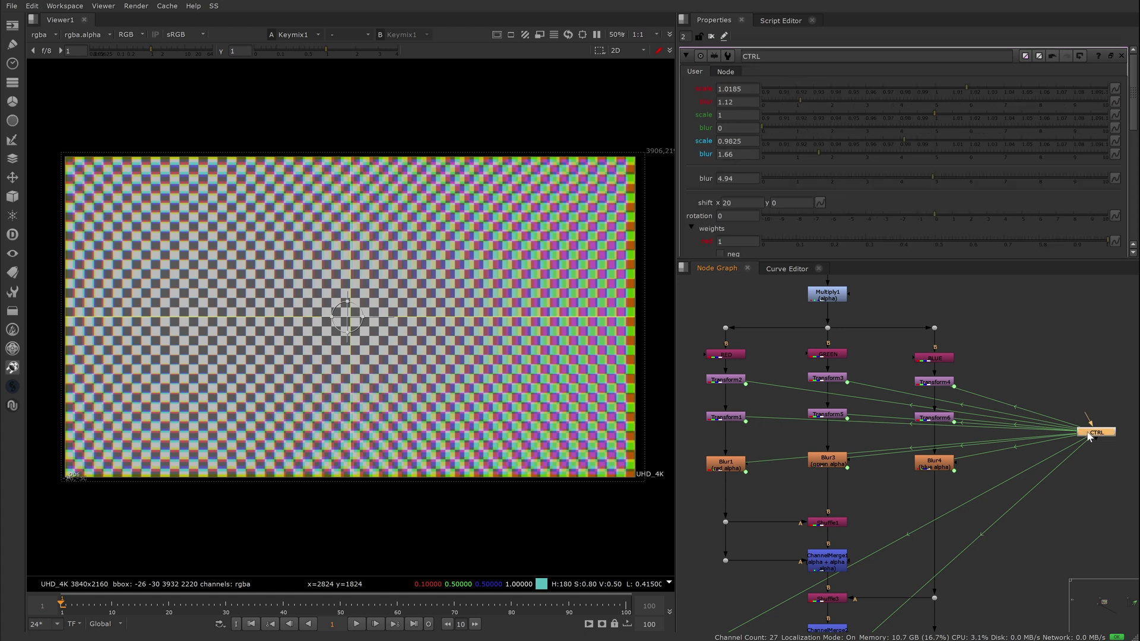
pyautogui.scroll(-2, 1134, 138)
pyautogui.scroll(-2, 1135, 138)
pyautogui.click(729, 107)
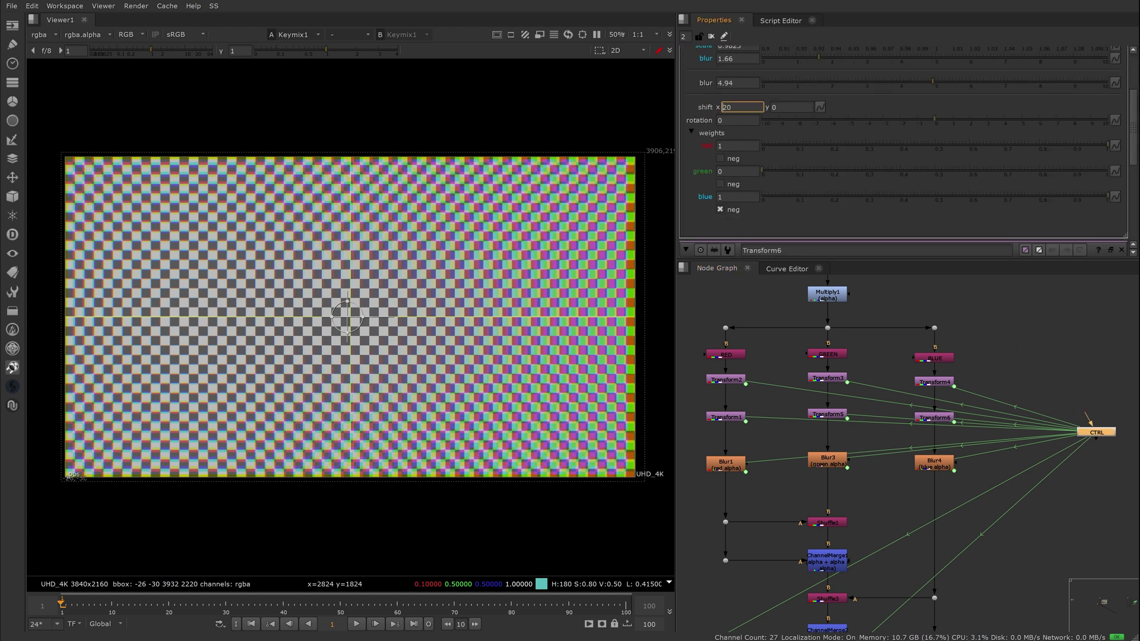
pyautogui.press('Down')
pyautogui.press('Down')
pyautogui.press('Down')
pyautogui.press('Down')
pyautogui.press('Down')
pyautogui.press('Down')
pyautogui.press('Down')
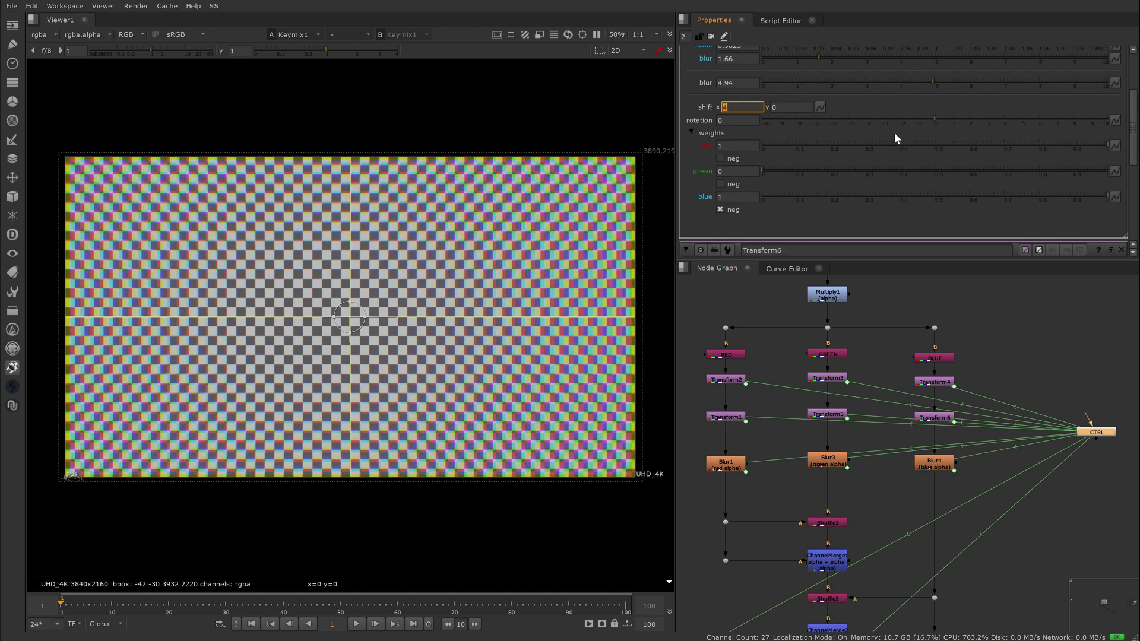
pyautogui.moveTo(936, 119); pyautogui.dragTo(973, 122)
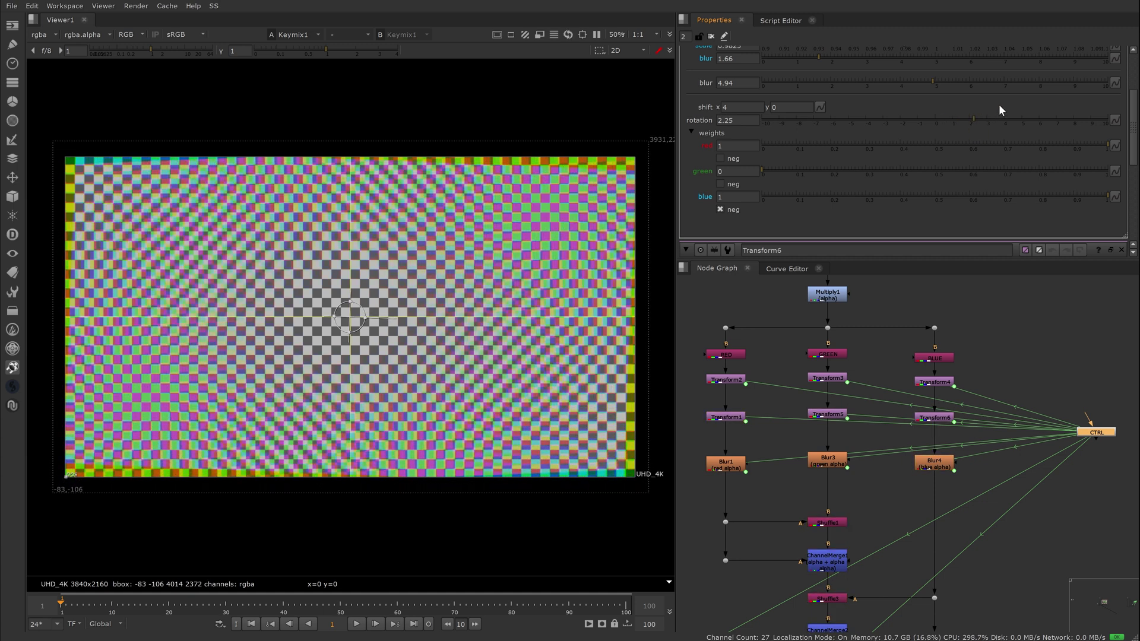
pyautogui.moveTo(973, 120); pyautogui.dragTo(953, 120)
# View the Merge3 difference result and reset CTRL's rotation and horizontal shift to 0.
pyautogui.scroll(-1, 861, 508)
pyautogui.moveTo(803, 564); pyautogui.dragTo(870, 451, button='middle')
pyautogui.scroll(2, 780, 561)
pyautogui.click(771, 571)
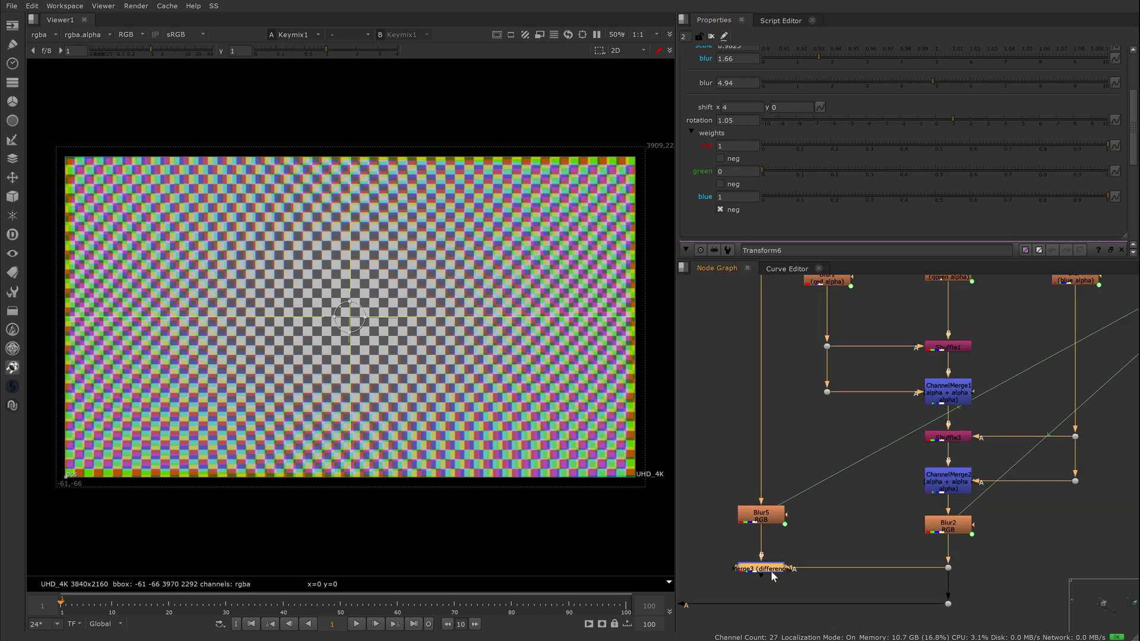
pyautogui.press('1')
pyautogui.click(941, 121)
pyautogui.moveTo(918, 125); pyautogui.dragTo(935, 120)
pyautogui.doubleClick(739, 107)
pyautogui.write('0')
pyautogui.click(737, 120)
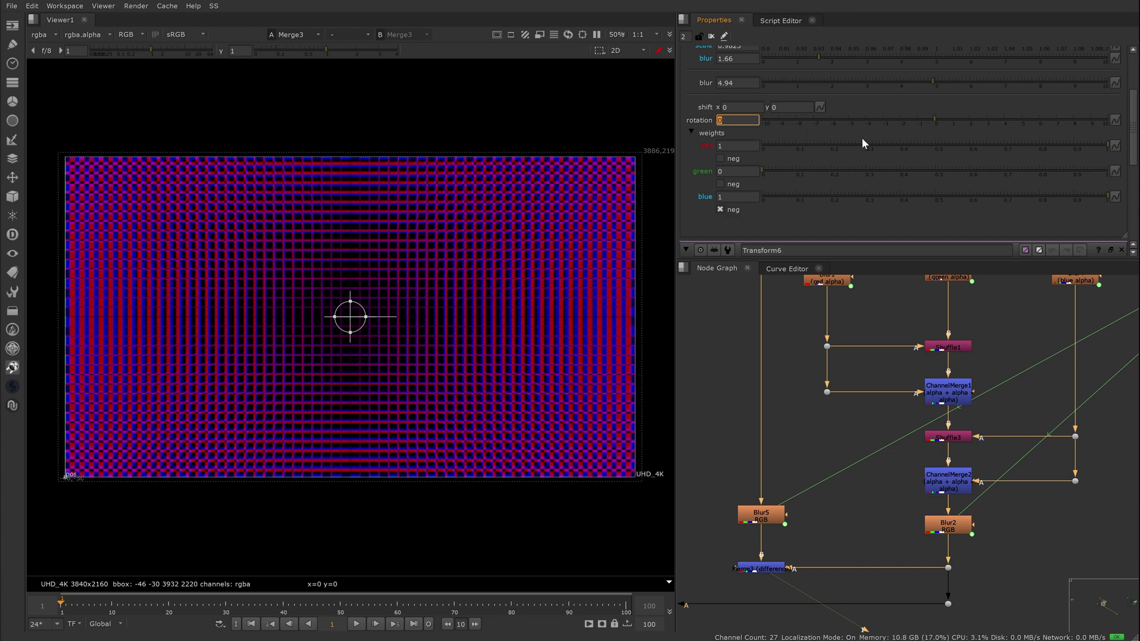
# Return to the Keymix1 output and enable the Roto1 and Premult1 nodes under CheckerBoard2.
pyautogui.press('2')
pyautogui.scroll(-2, 814, 609)
pyautogui.moveTo(814, 609); pyautogui.dragTo(990, 508, button='middle')
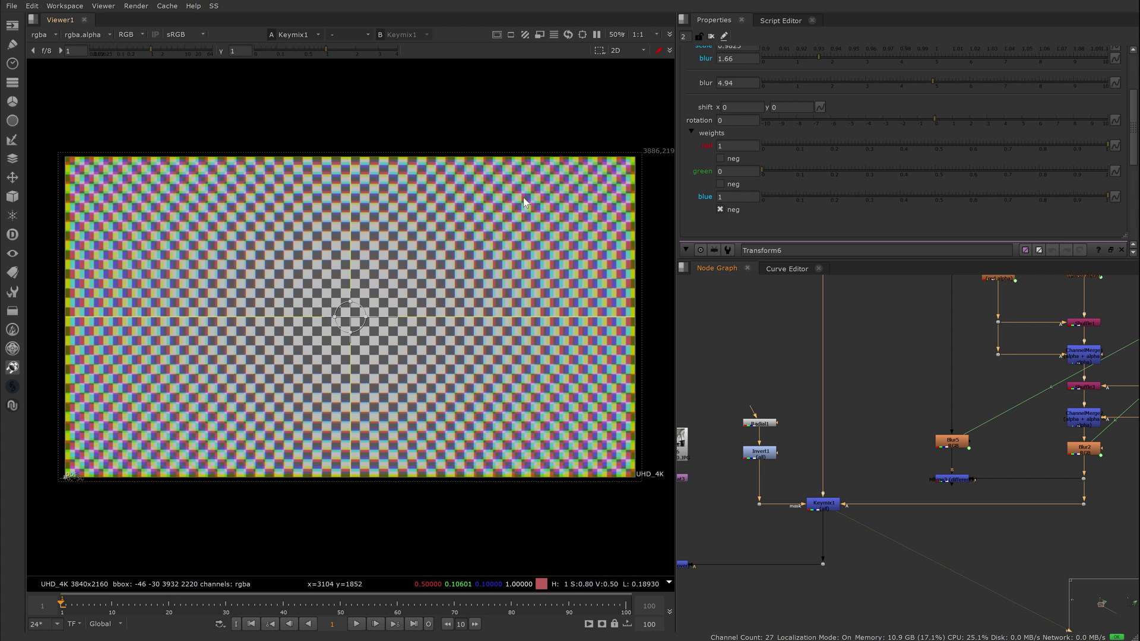
pyautogui.scroll(-3, 875, 463)
pyautogui.scroll(3, 827, 339)
pyautogui.moveTo(793, 363); pyautogui.dragTo(878, 440)
pyautogui.press('d')
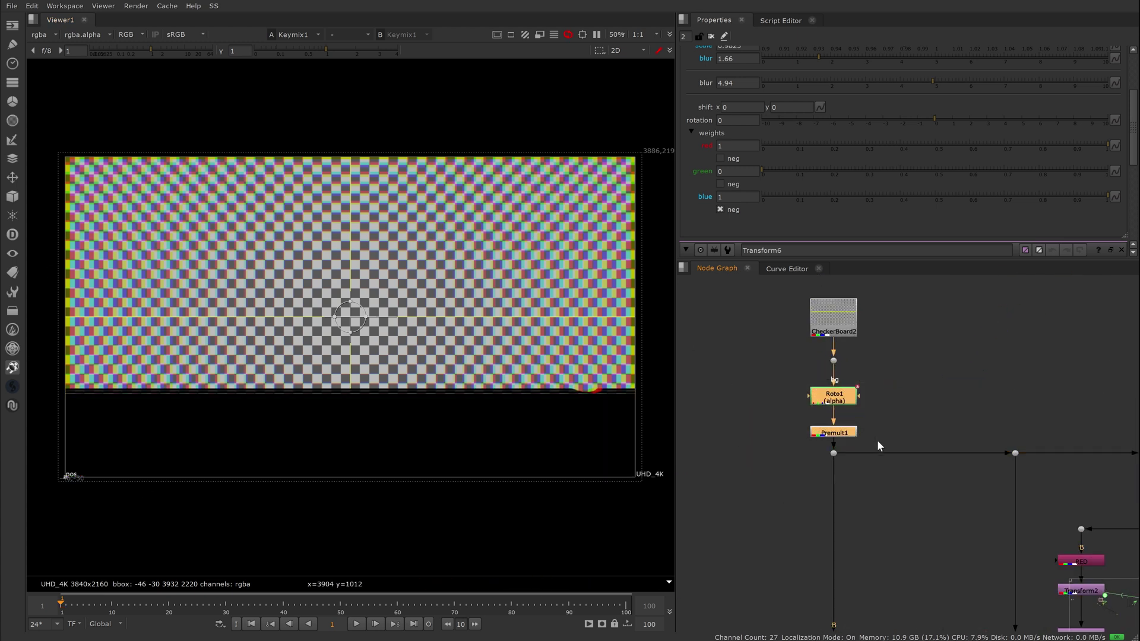
pyautogui.click(908, 409)
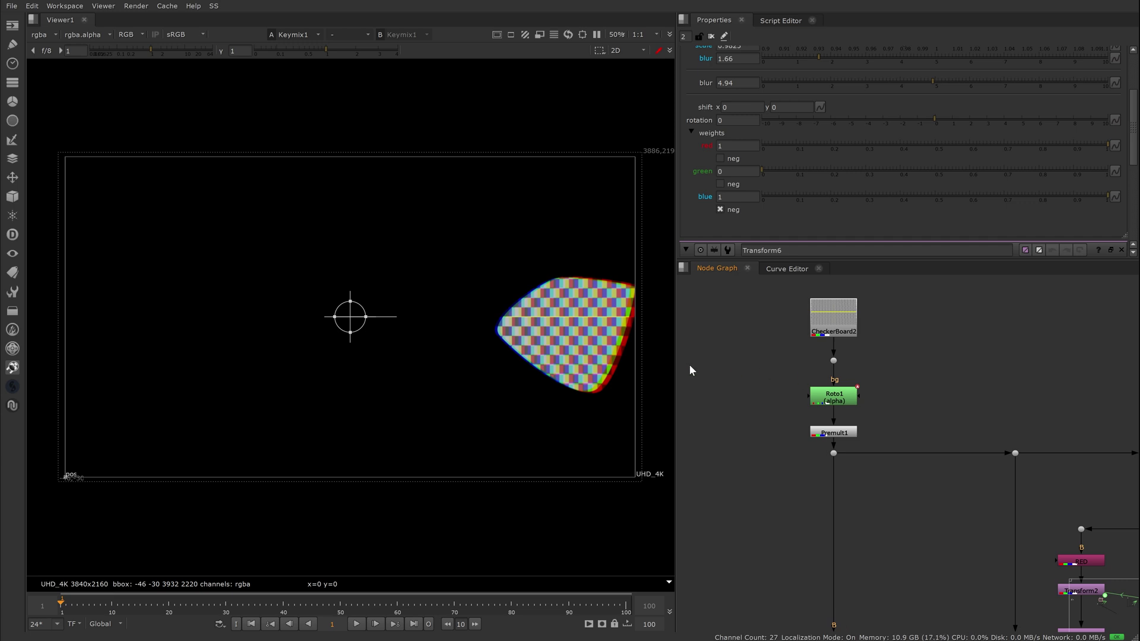
# Select Multiply1 above the colour branches and inspect the fringed edges of the masked checkerboard up close.
pyautogui.scroll(-4, 887, 387)
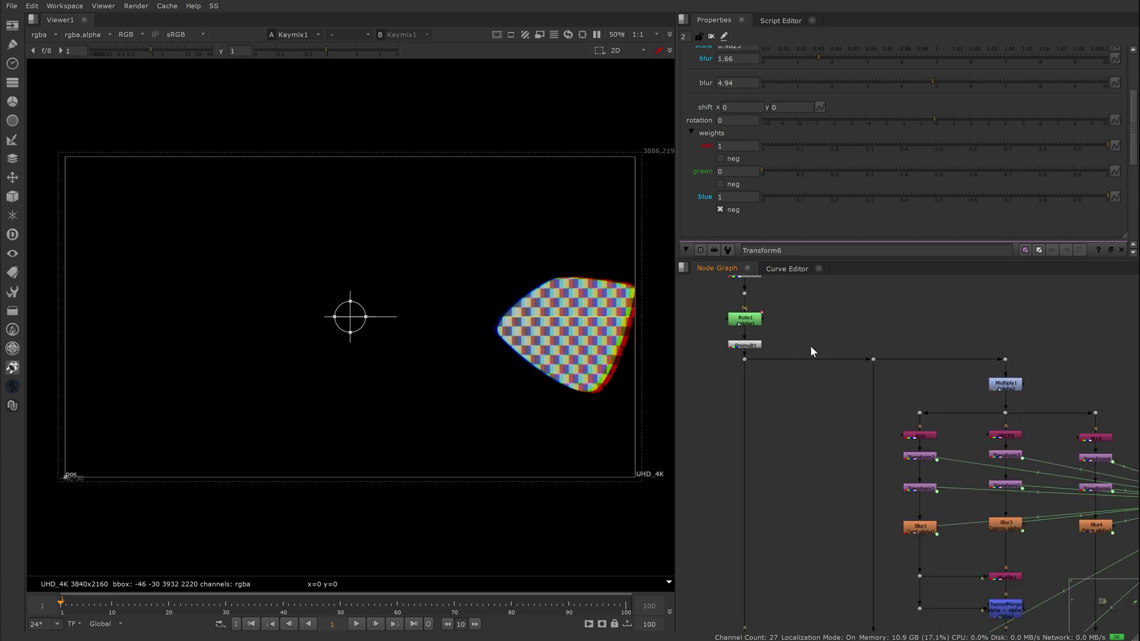
pyautogui.click(989, 348)
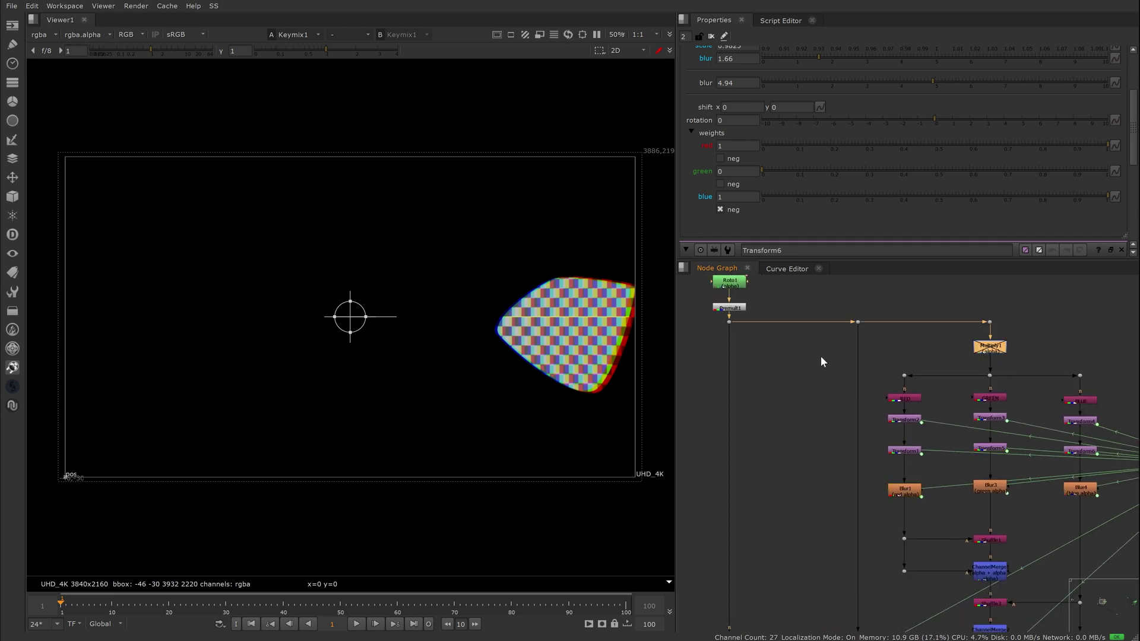
pyautogui.scroll(3, 625, 357)
pyautogui.moveTo(620, 358); pyautogui.dragTo(580, 346, button='middle')
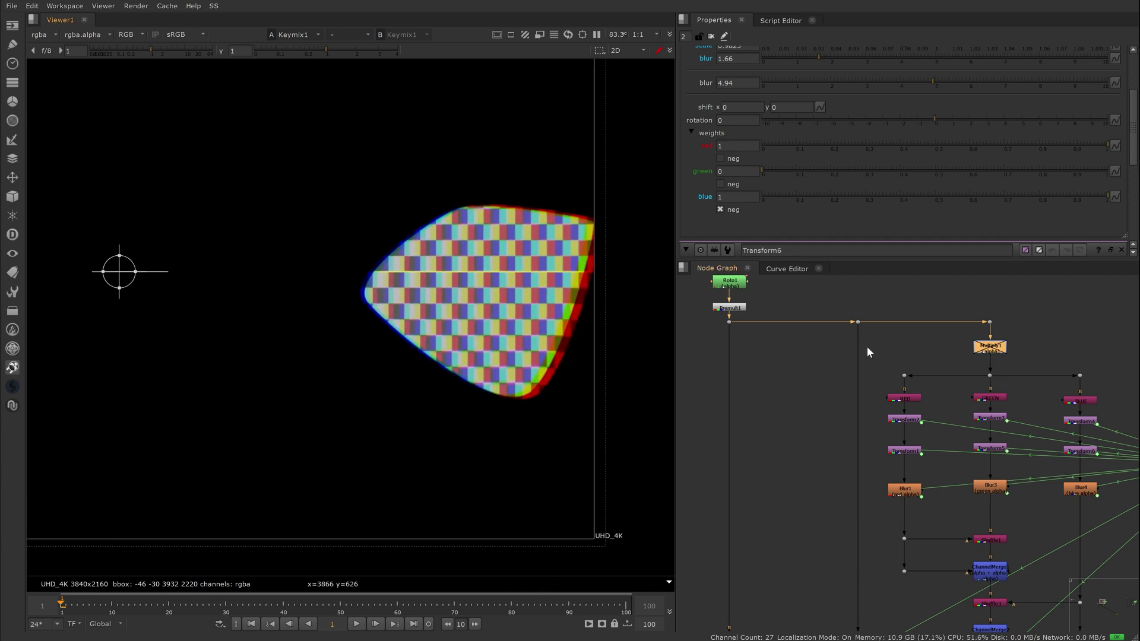
# View Merge2's composite of the masked checkerboard over the church photo and inspect its edges.
pyautogui.scroll(-4, 886, 454)
pyautogui.scroll(5, 844, 487)
pyautogui.click(749, 525)
pyautogui.press('1')
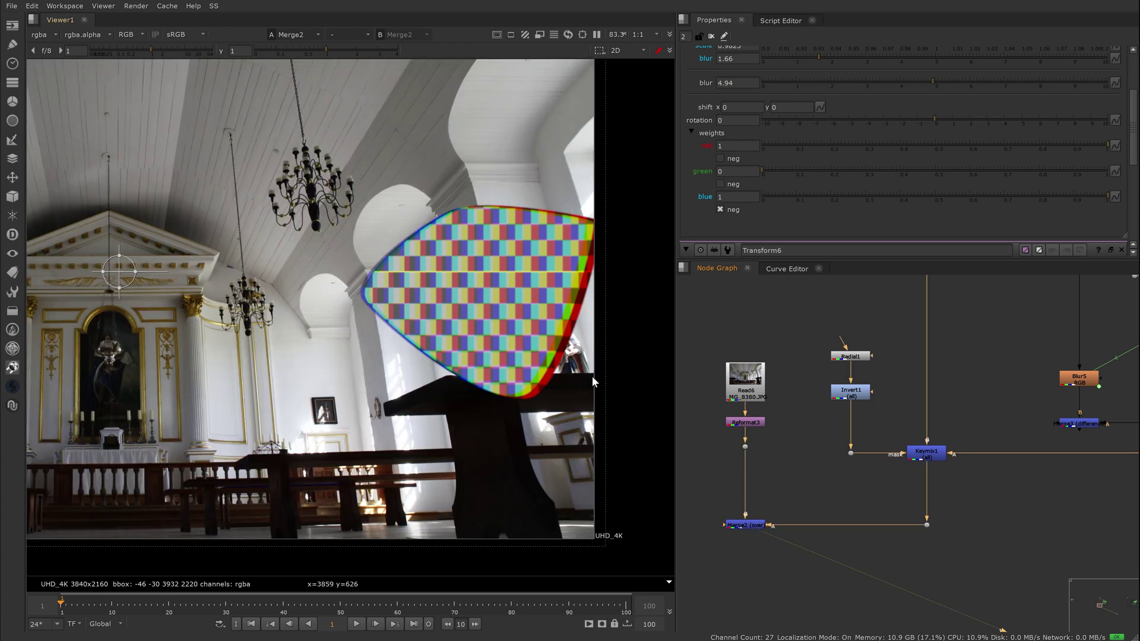
pyautogui.scroll(1, 575, 269)
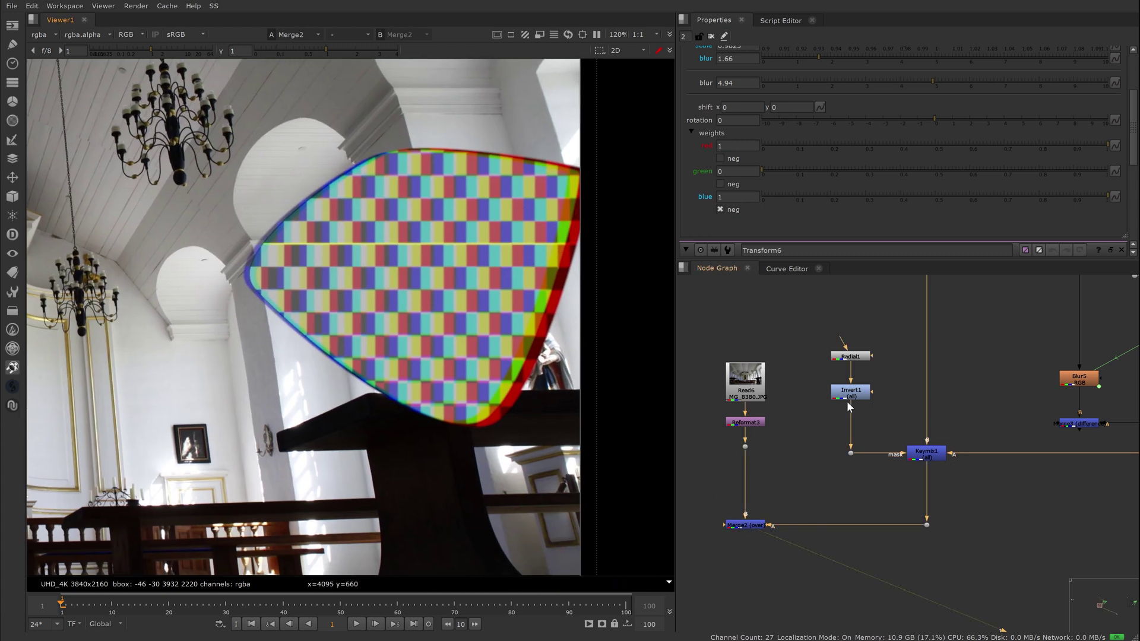
# Open Multiply1's properties and toggle the node on and off to compare the masked checkerboard's edges over the church photo.
pyautogui.scroll(-5, 954, 379)
pyautogui.scroll(5, 909, 416)
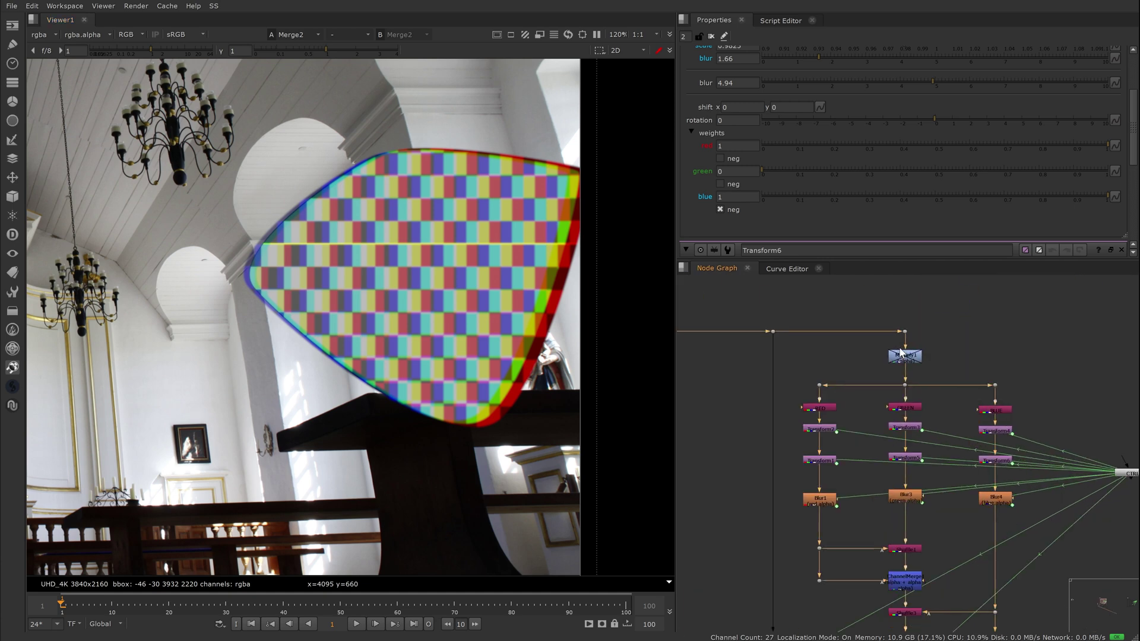
pyautogui.doubleClick(917, 362)
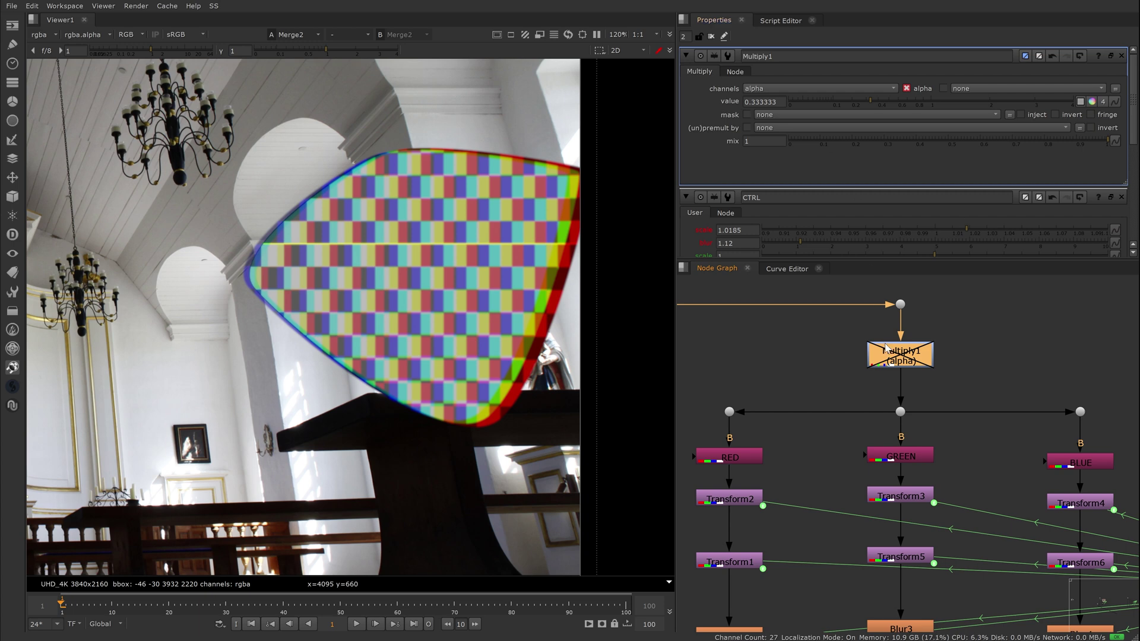
pyautogui.press('d')
pyautogui.scroll(-4, 903, 380)
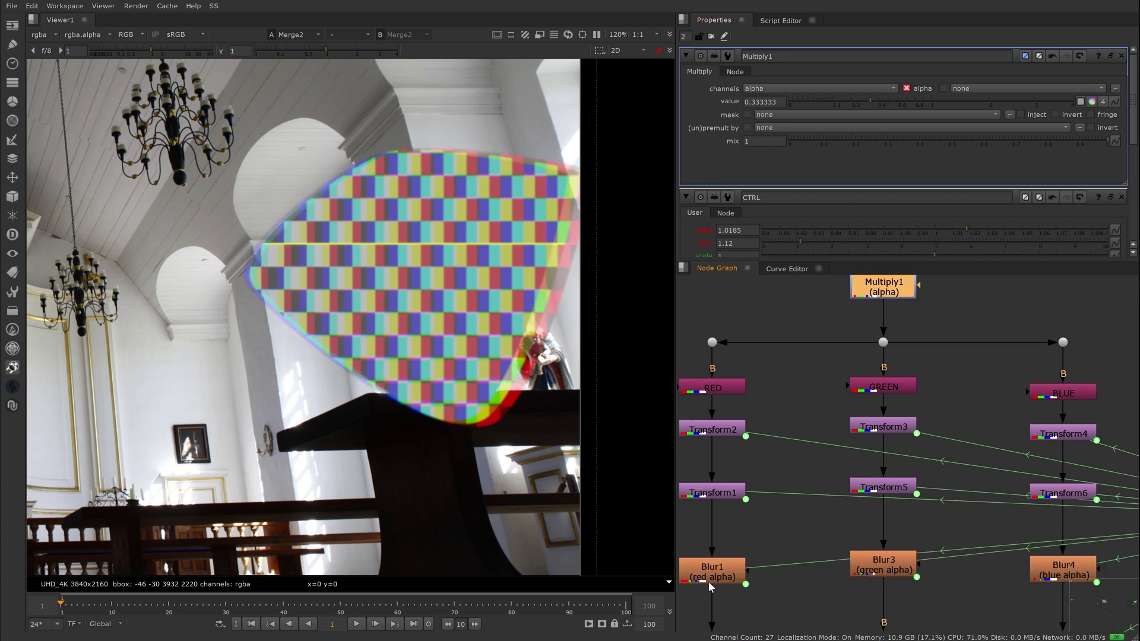
pyautogui.scroll(2, 845, 372)
pyautogui.press('d')
pyautogui.scroll(3, 845, 372)
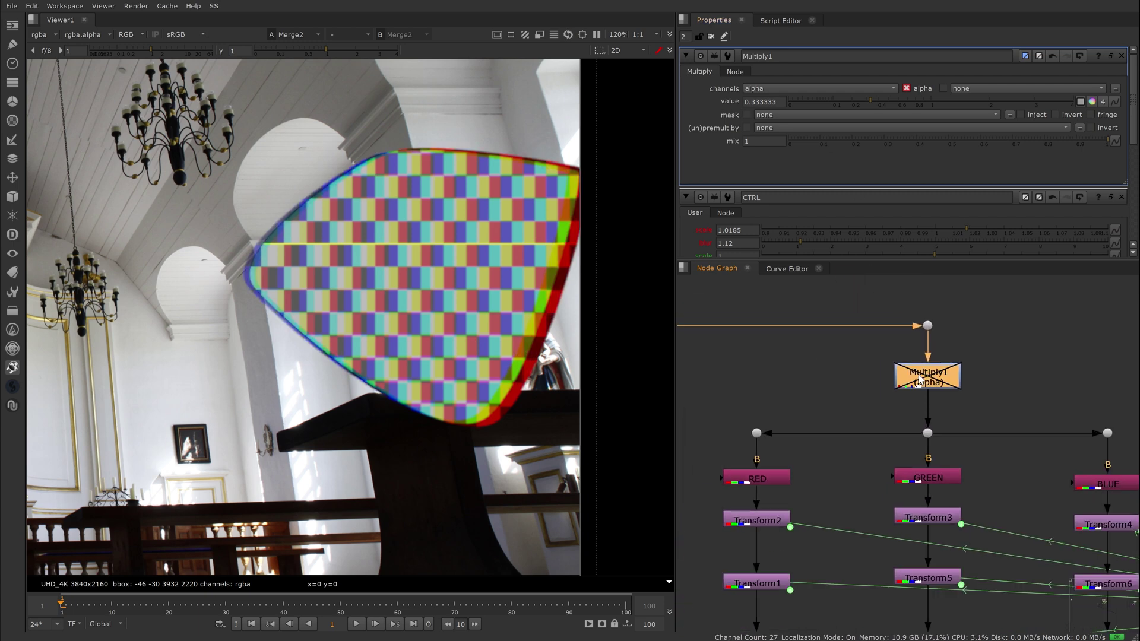
# Open the settings of ChannelMerge1 and ChannelMerge2 below the colour branches to examine how the alphas are combined.
pyautogui.scroll(-3, 930, 384)
pyautogui.moveTo(899, 420); pyautogui.dragTo(889, 347, button='middle')
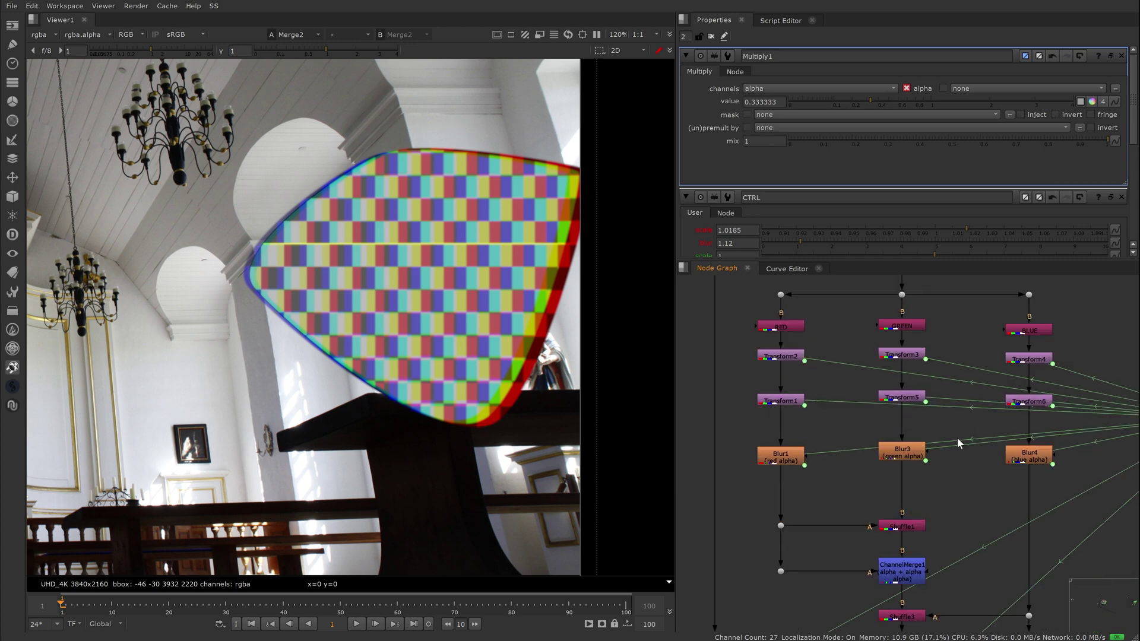
pyautogui.moveTo(982, 430); pyautogui.dragTo(956, 350, button='middle')
pyautogui.doubleClick(878, 492)
pyautogui.moveTo(883, 580); pyautogui.dragTo(883, 516, button='middle')
pyautogui.doubleClick(883, 516)
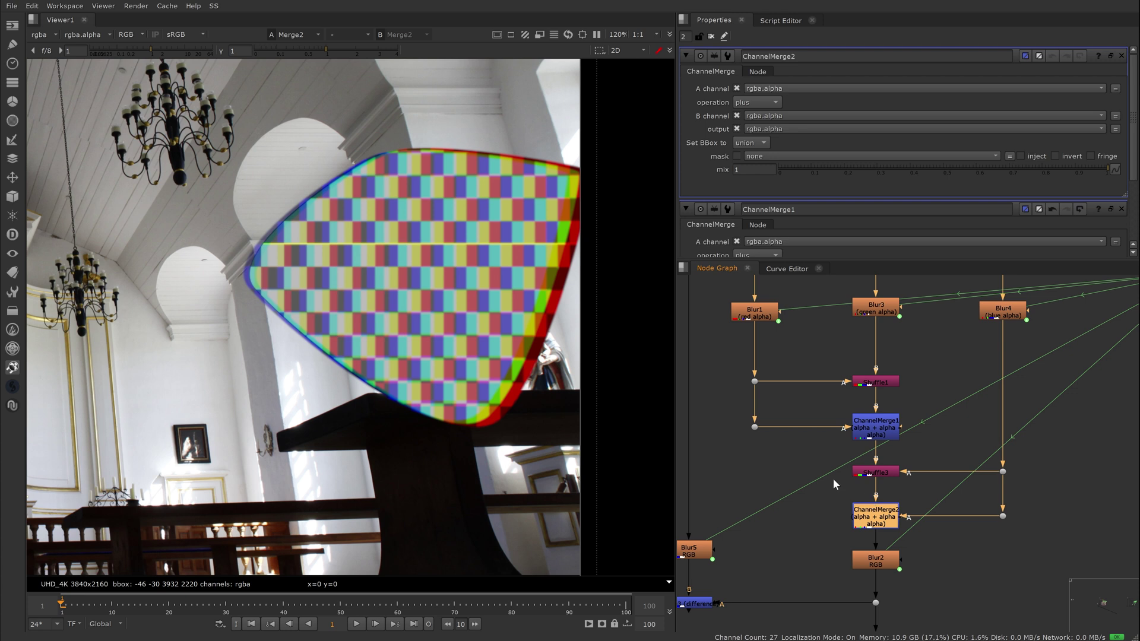
# Enable Multiply1 above the colour branches and inspect the checkerboard's fringed edge over the statue up close.
pyautogui.moveTo(726, 373); pyautogui.dragTo(707, 554, button='middle')
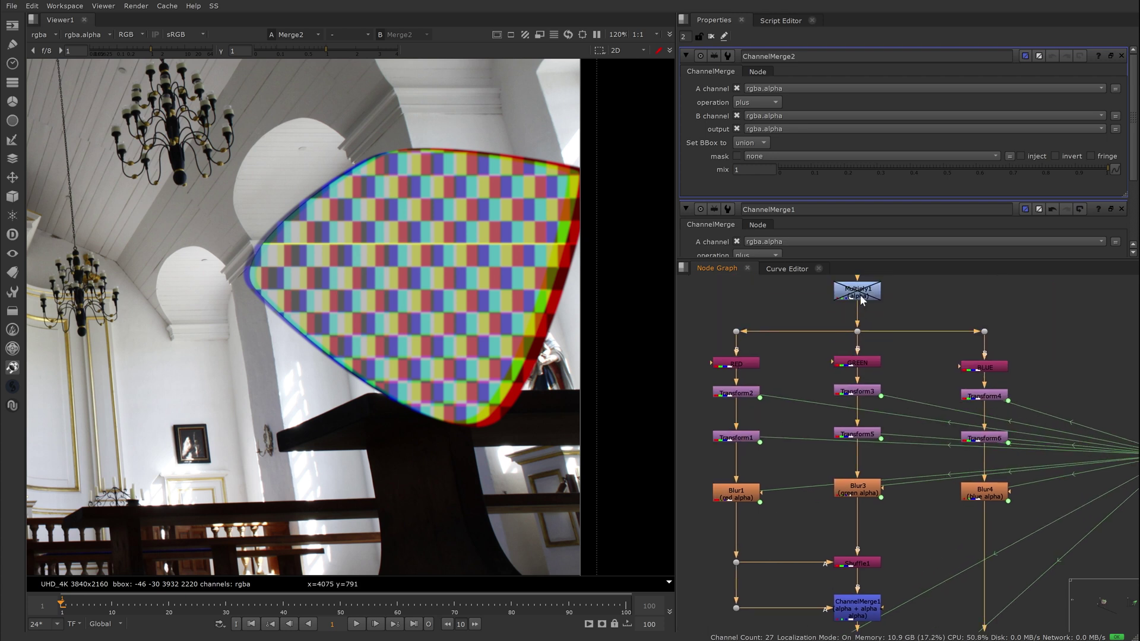
pyautogui.click(862, 295)
pyautogui.press('d')
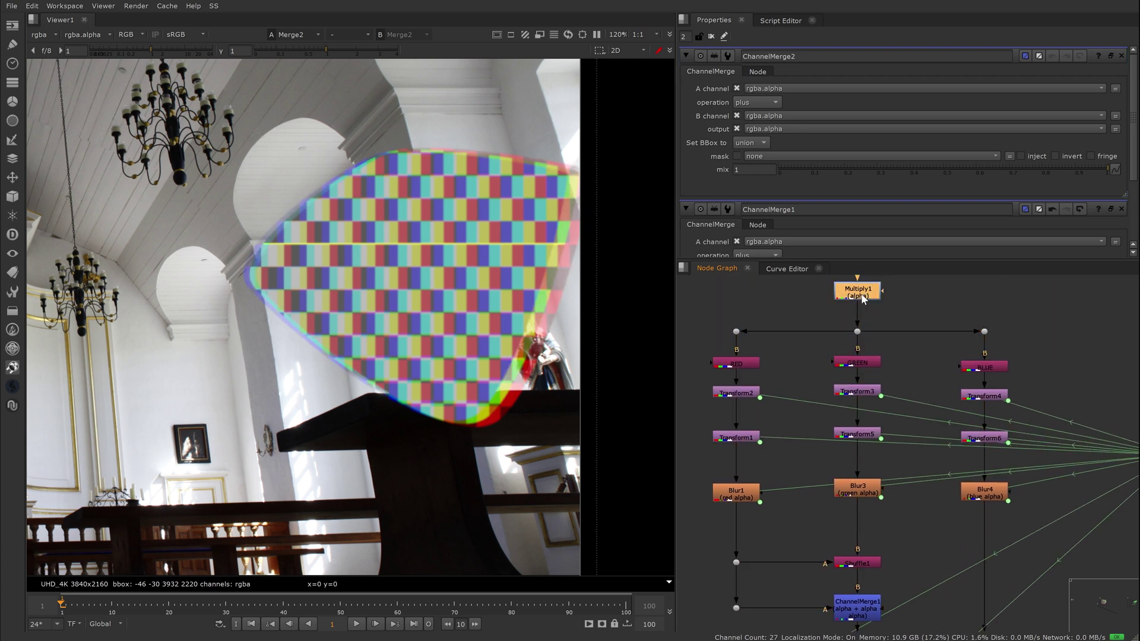
pyautogui.scroll(4, 571, 352)
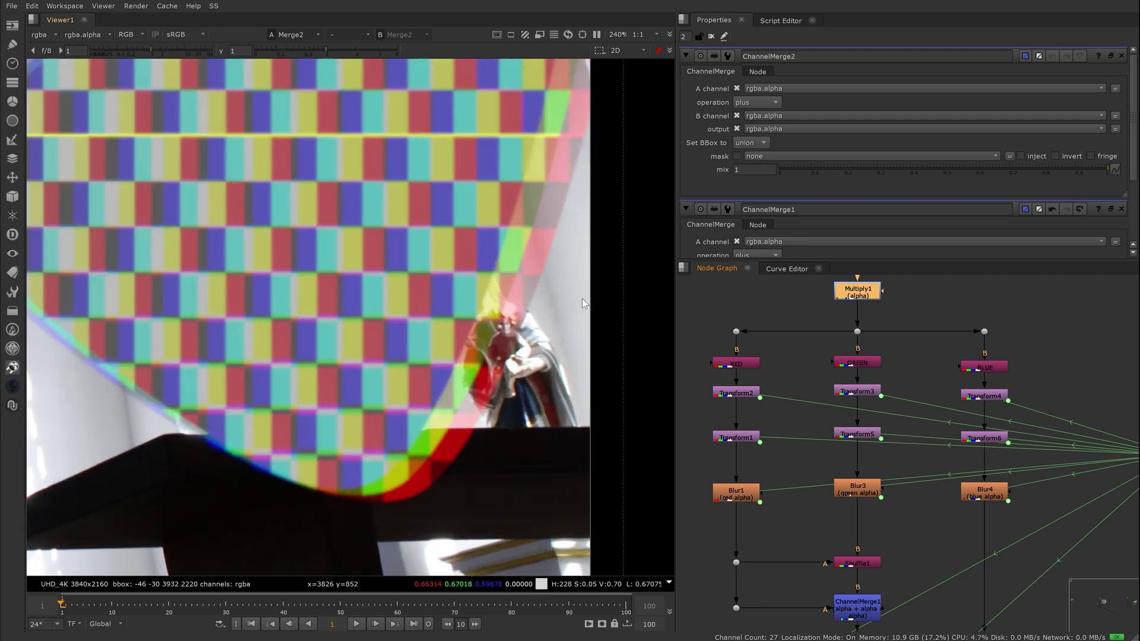
pyautogui.scroll(-4, 582, 304)
pyautogui.press('f')
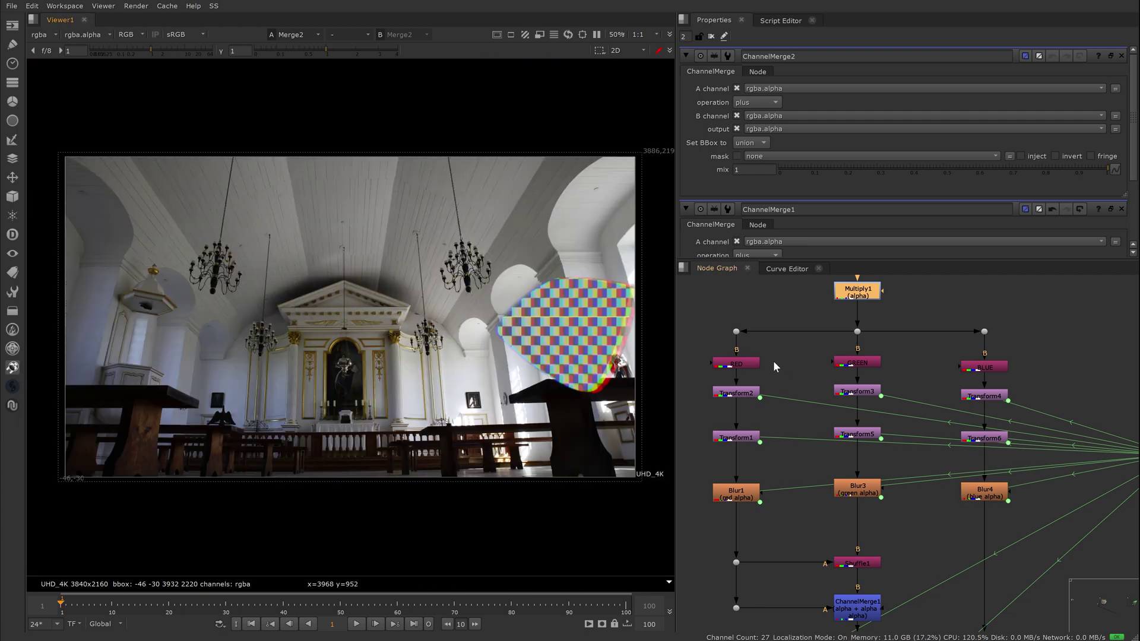
# View the Reformat2 output of the snowy canyon photo and examine the fringing around the ridge's pine trees.
pyautogui.scroll(-6, 925, 364)
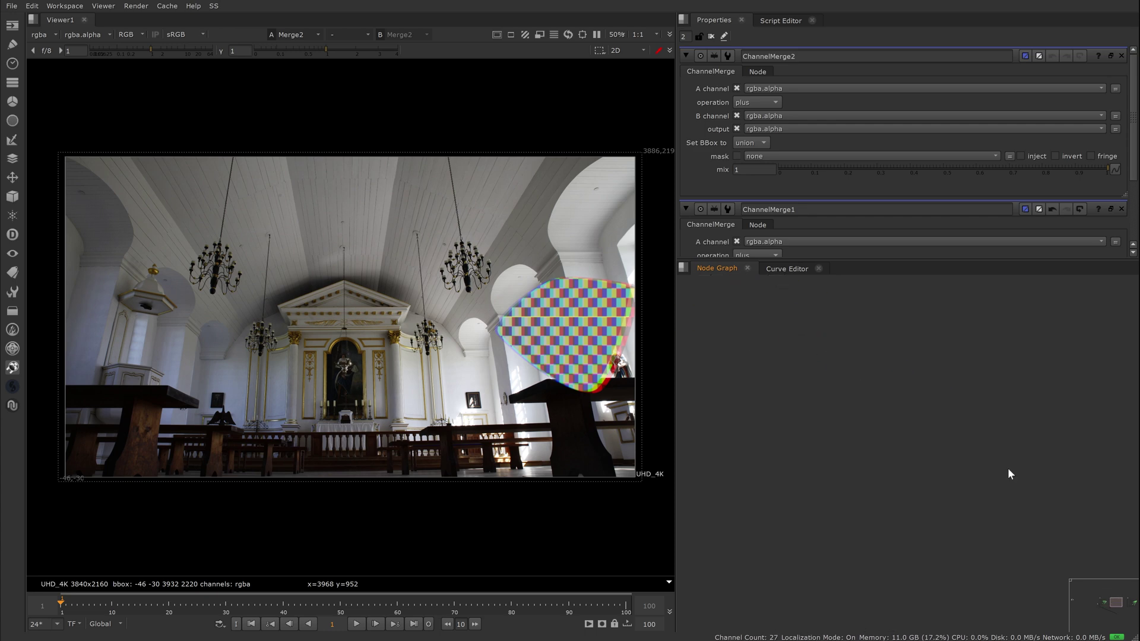
pyautogui.click(849, 323)
pyautogui.press('1')
pyautogui.scroll(10, 509, 212)
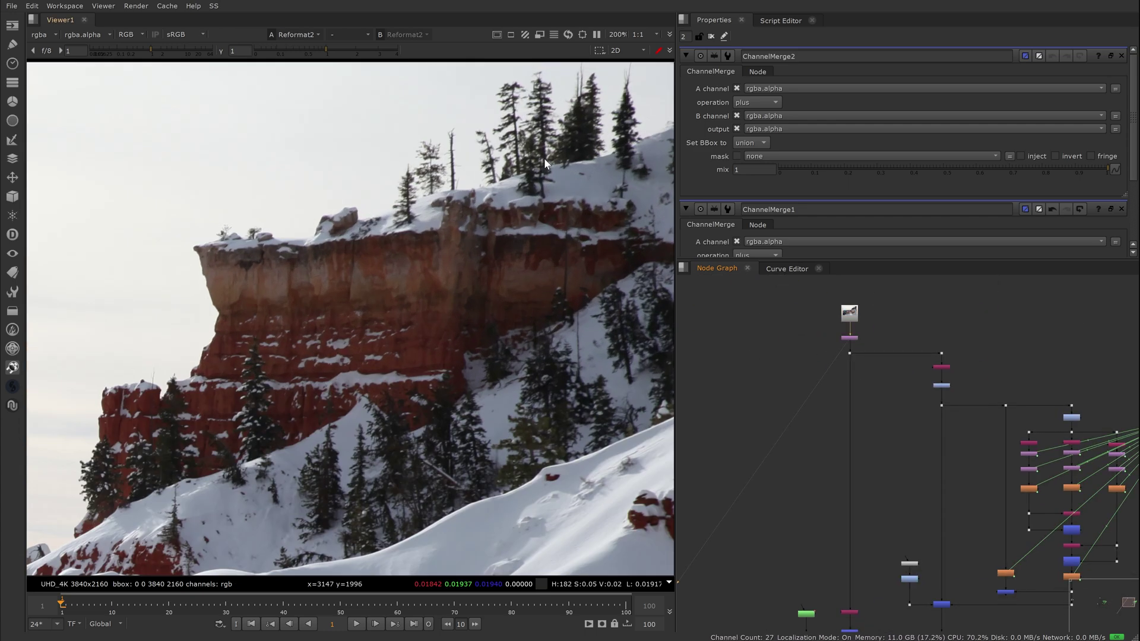
pyautogui.scroll(2, 517, 258)
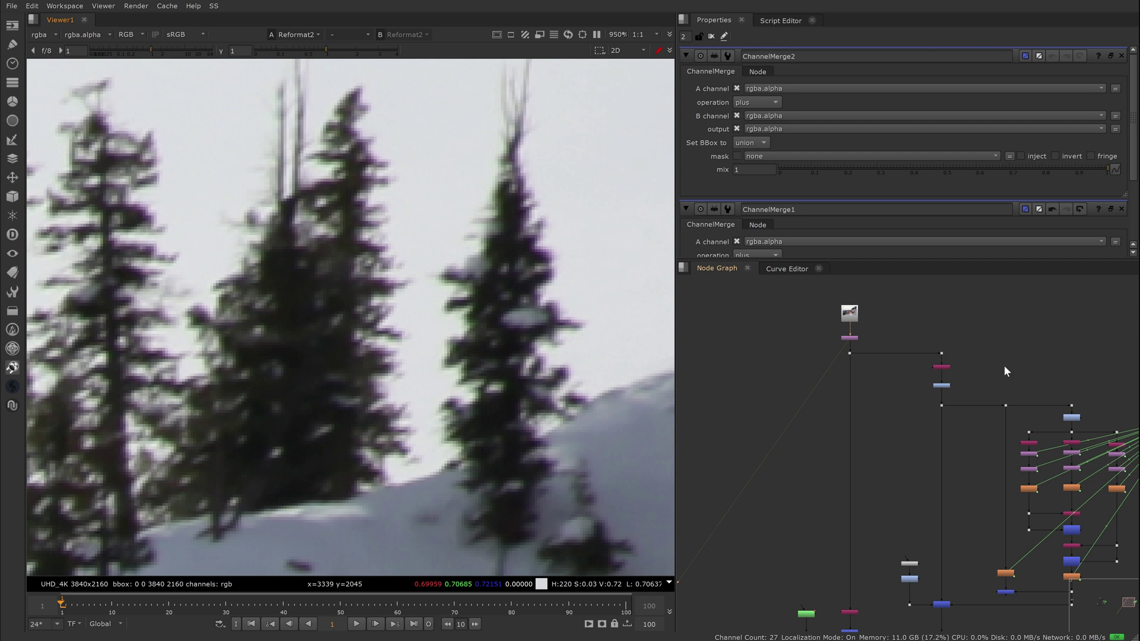
# Compare the red and blue channels of the pine trees in the canyon photo.
pyautogui.scroll(5, 953, 363)
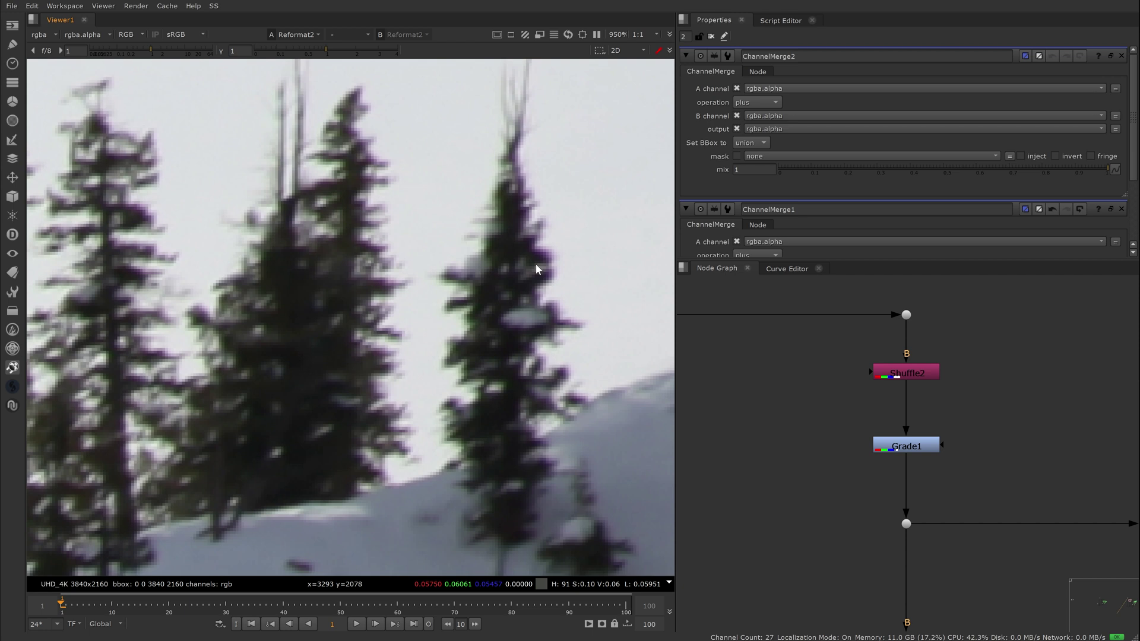
pyautogui.press('r')
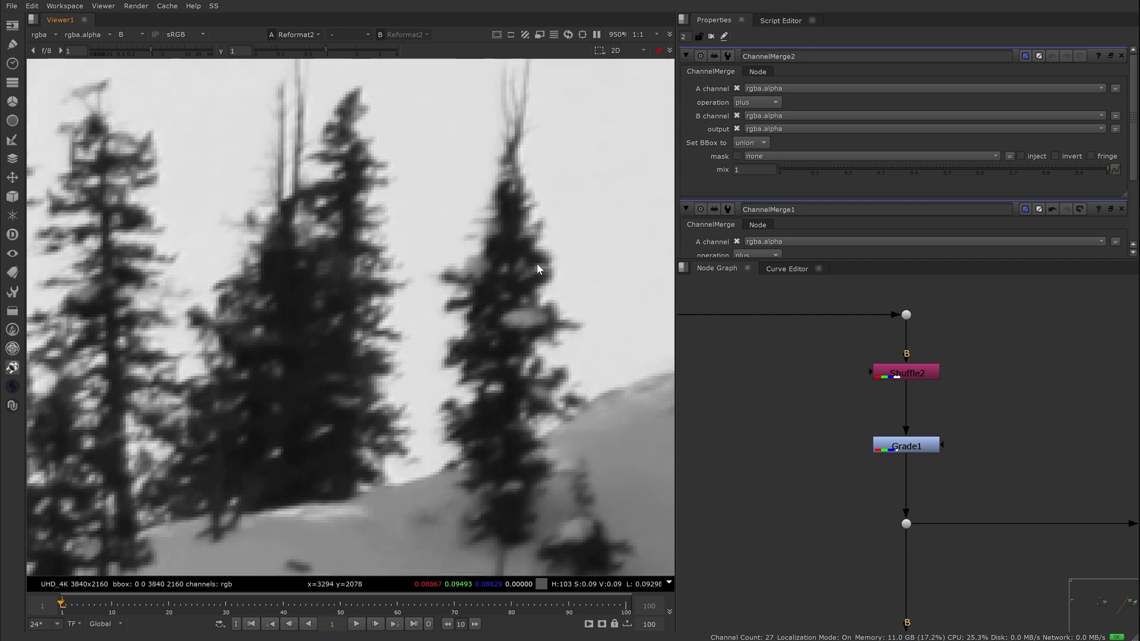
pyautogui.press('b')
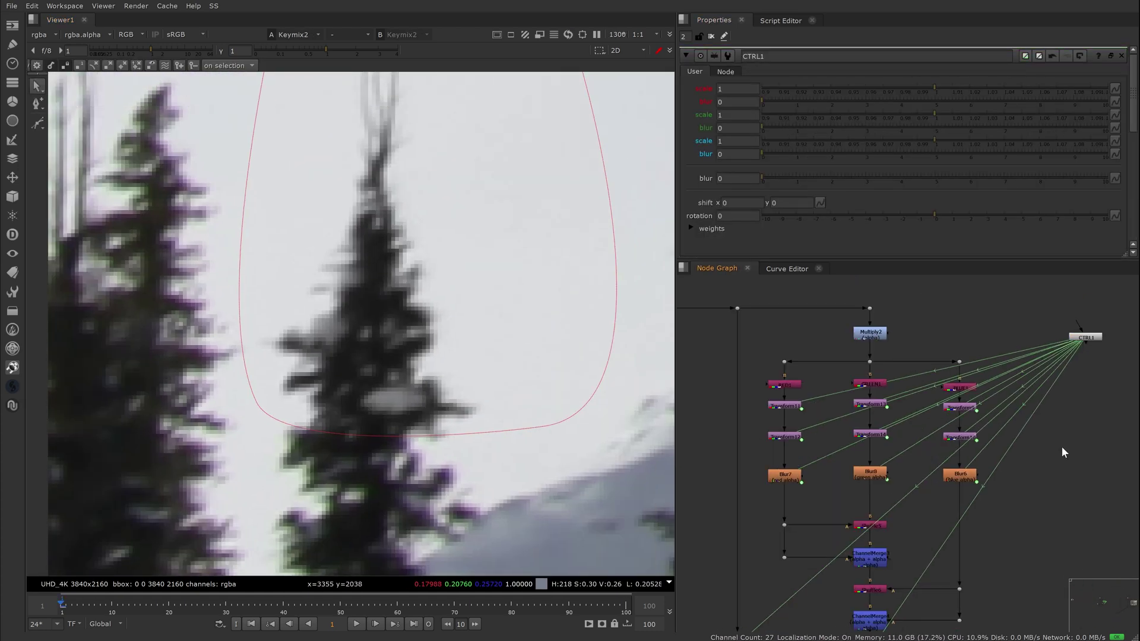
# Set CTRL1's red scale to 0.9998, blue scale to 0.99975 and green scale to 1.00025.
pyautogui.click(732, 89)
pyautogui.write('.0')
pyautogui.write('0.9996')
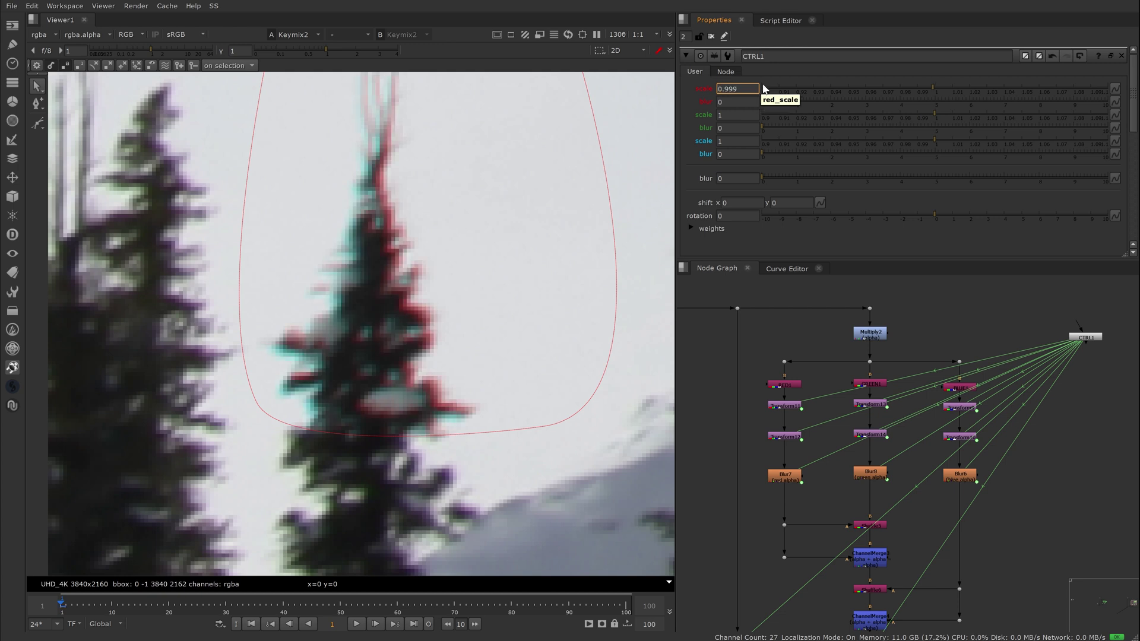
pyautogui.click(736, 141)
pyautogui.write('0.99975')
pyautogui.click(736, 114)
pyautogui.write('1.00025')
# Set CTRL1's red and blue blur to 1.1 and review the result on the trees and the full canyon image.
pyautogui.click(736, 102)
pyautogui.write('1')
pyautogui.click(736, 154)
pyautogui.write('1.1')
pyautogui.scroll(-2, 523, 107)
pyautogui.scroll(-3, 791, 450)
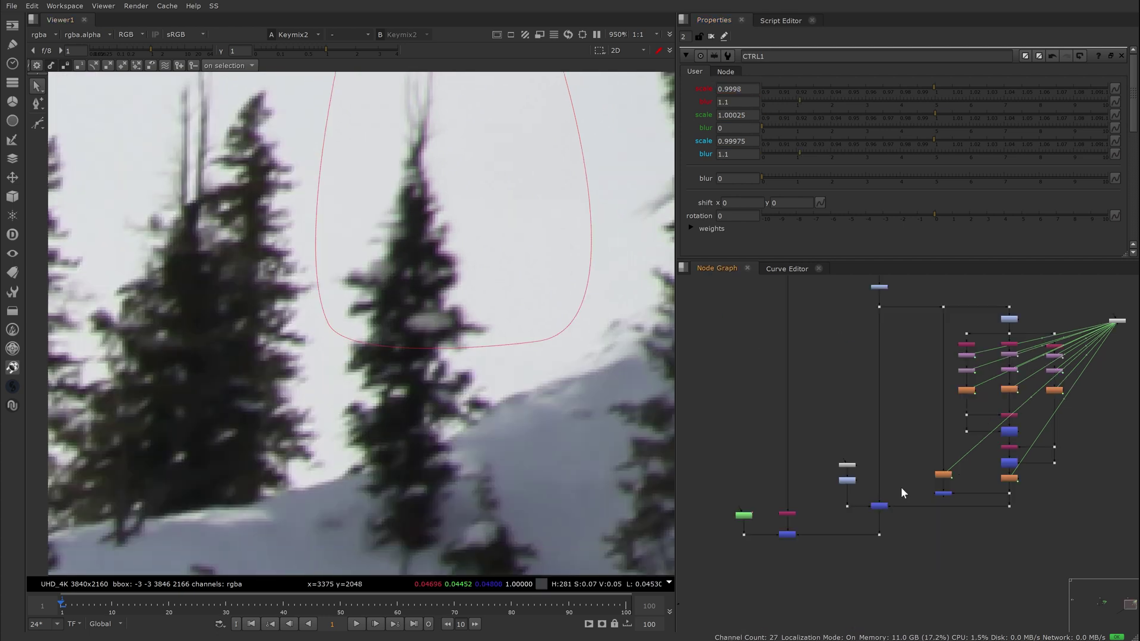
pyautogui.scroll(3, 791, 450)
pyautogui.press('f')
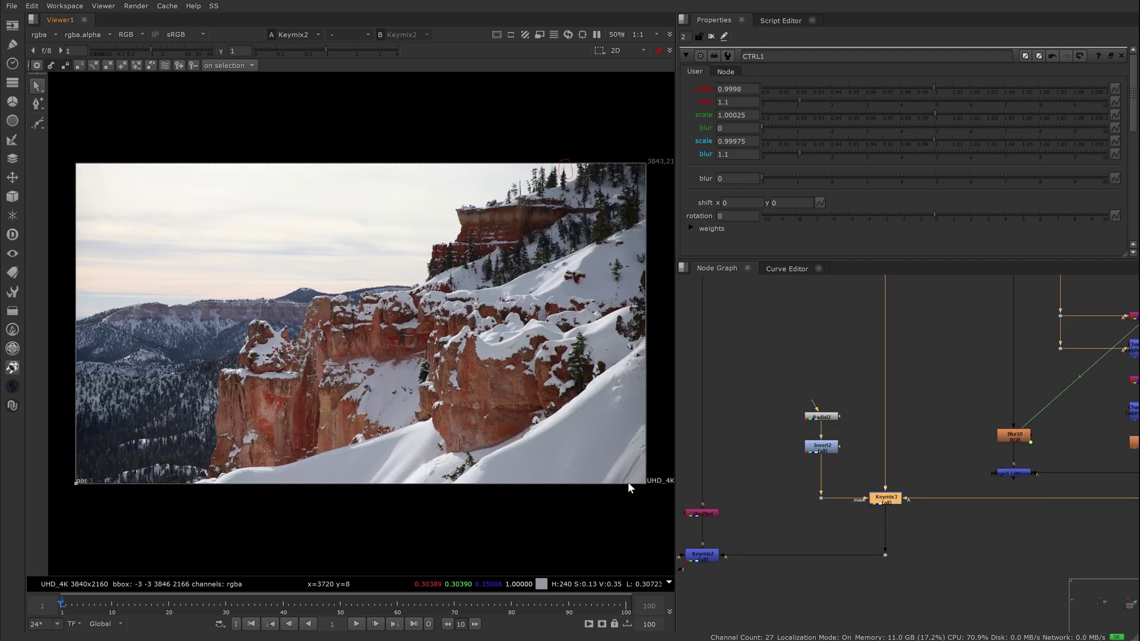